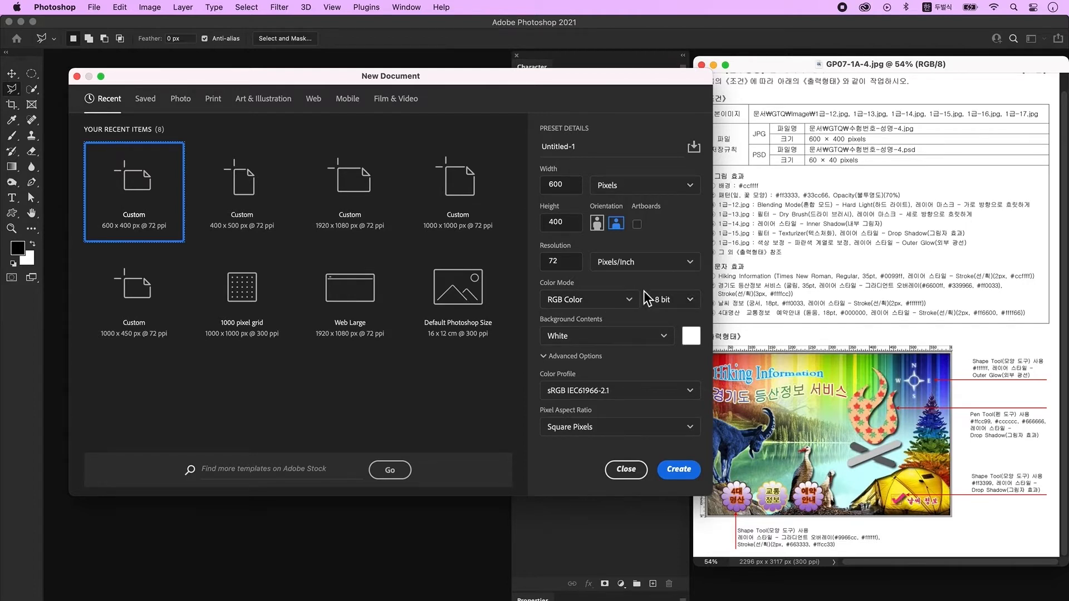
Create the 600×400 px document, zoom in, and show the rulers.
left_click(679, 470)
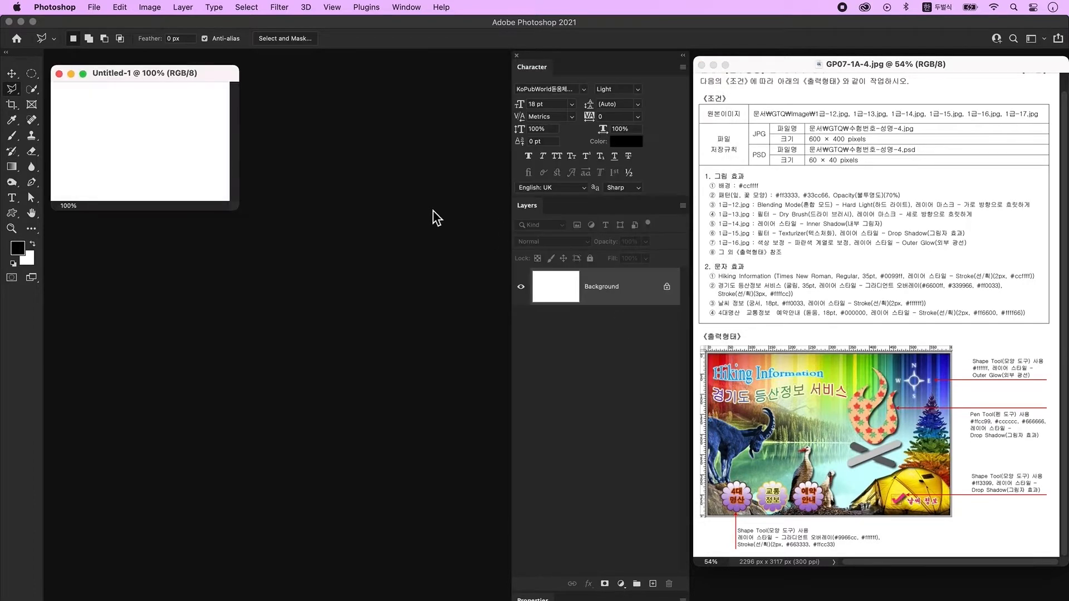
key("super+plus")
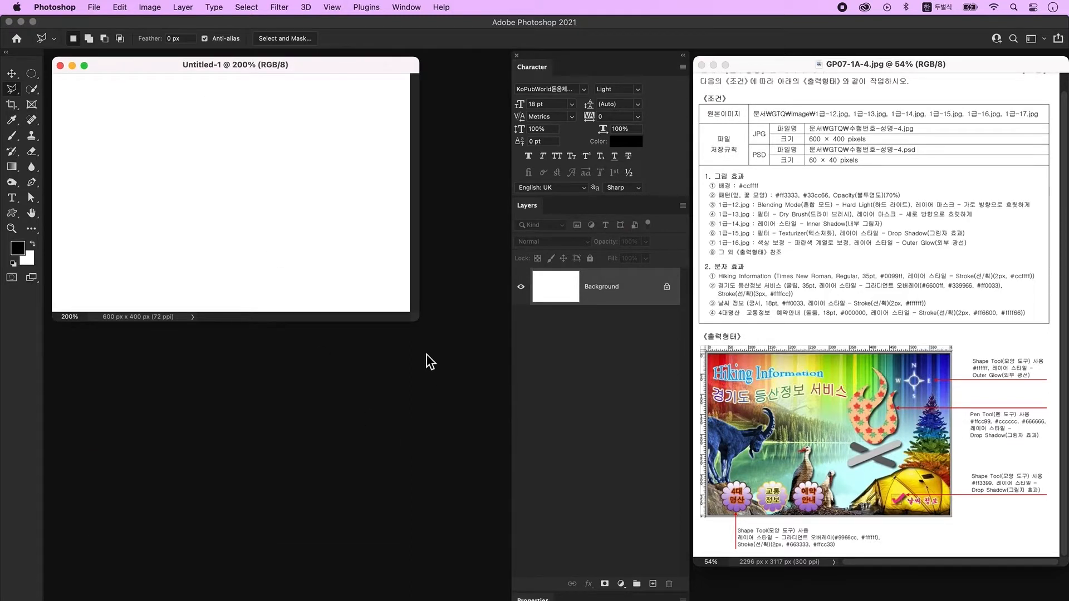
key("super+r")
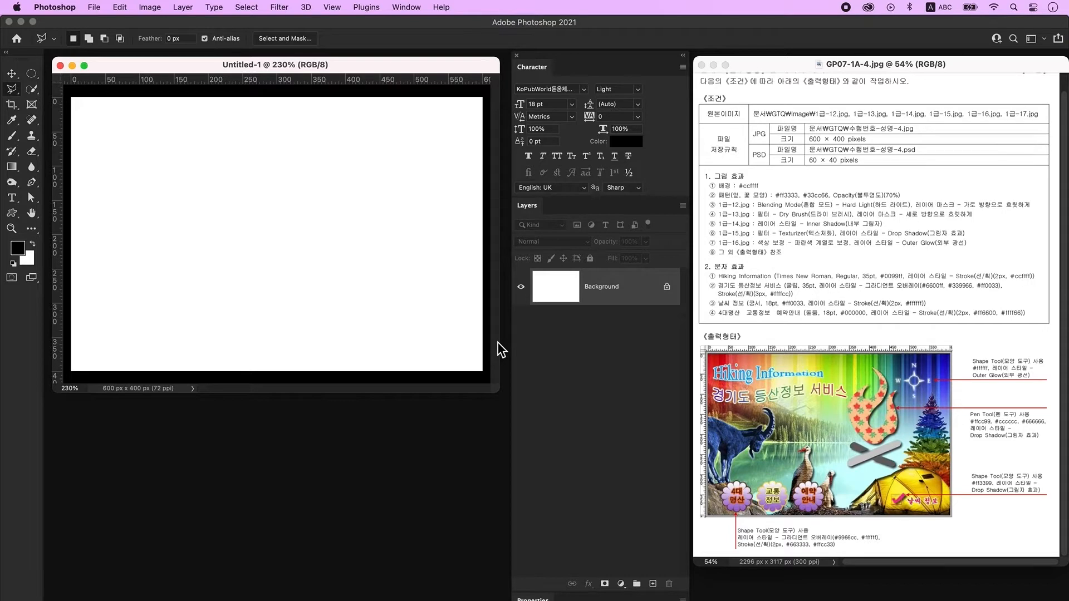
Save it locally to the Desktop under the candidate's number and name.
left_click(94, 8)
left_click(125, 137)
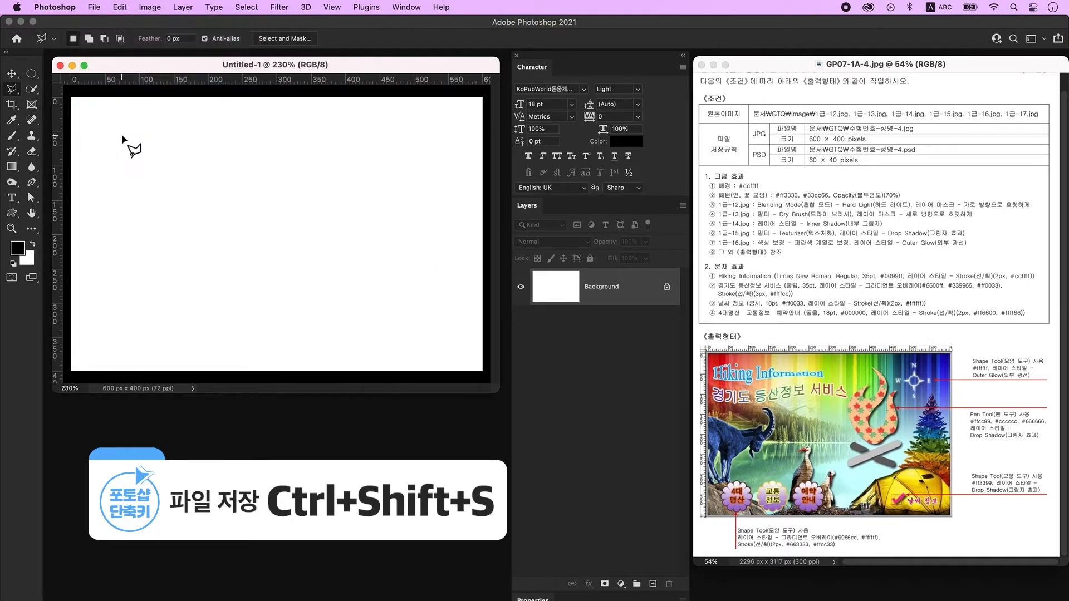
left_click(614, 451)
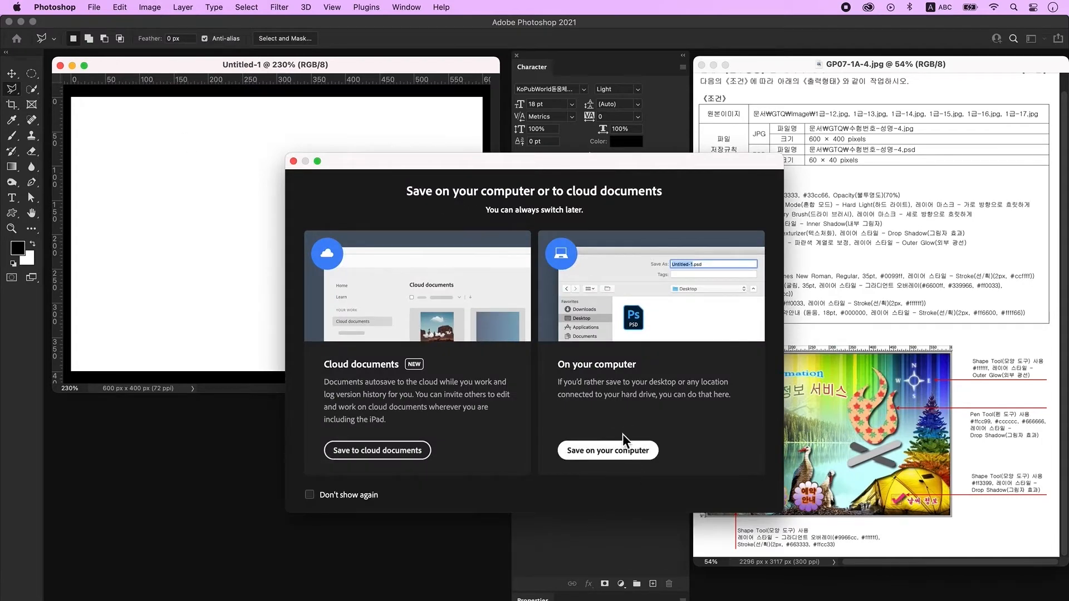
left_click(241, 111)
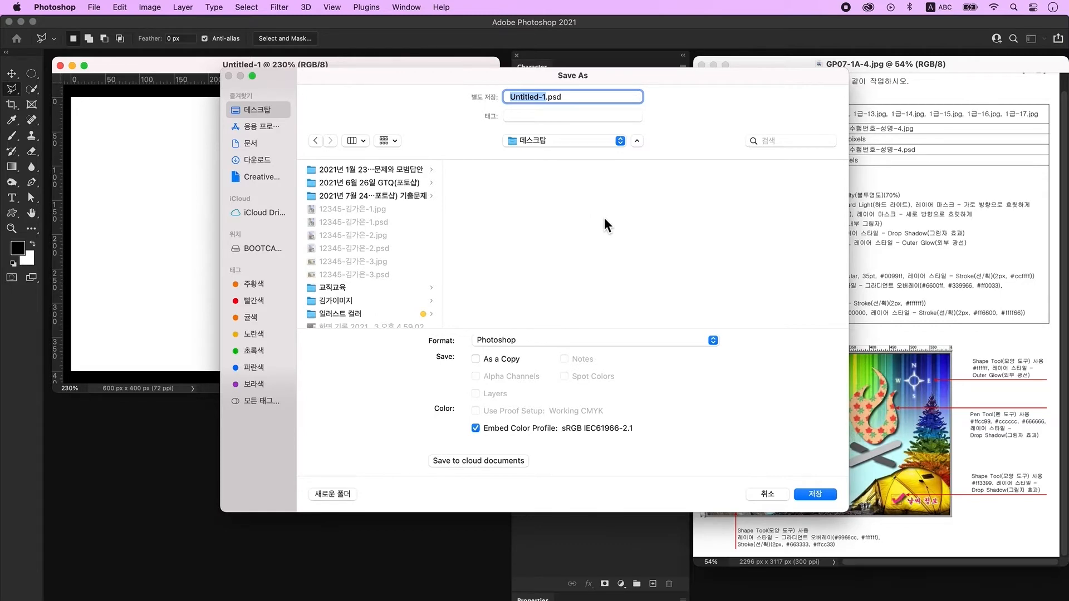
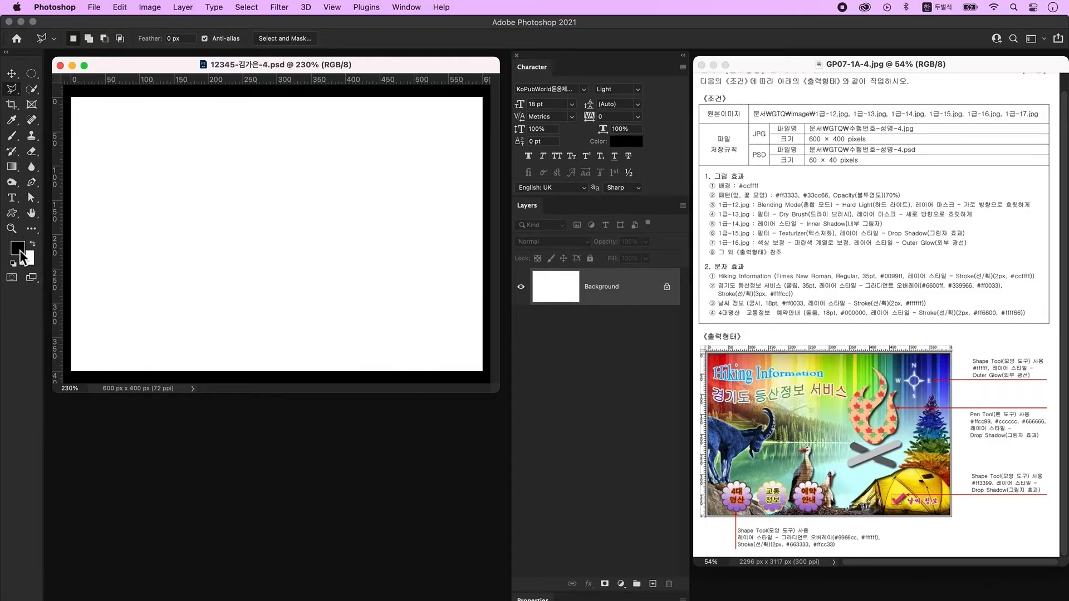
Set the foreground colour to #ccffff and fill the Background with it.
left_click(19, 250)
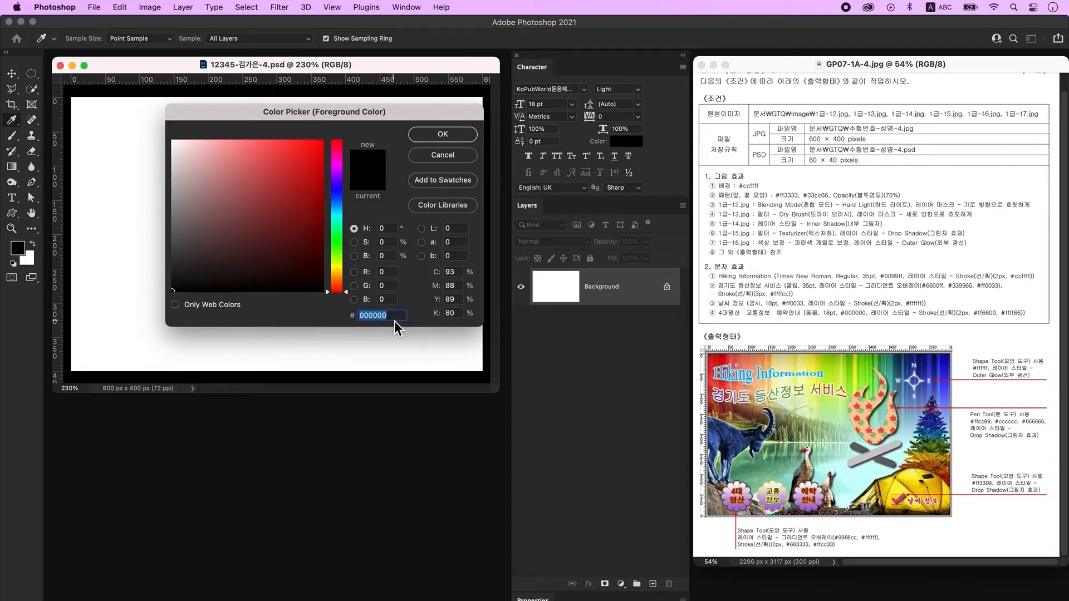
type("ccffff")
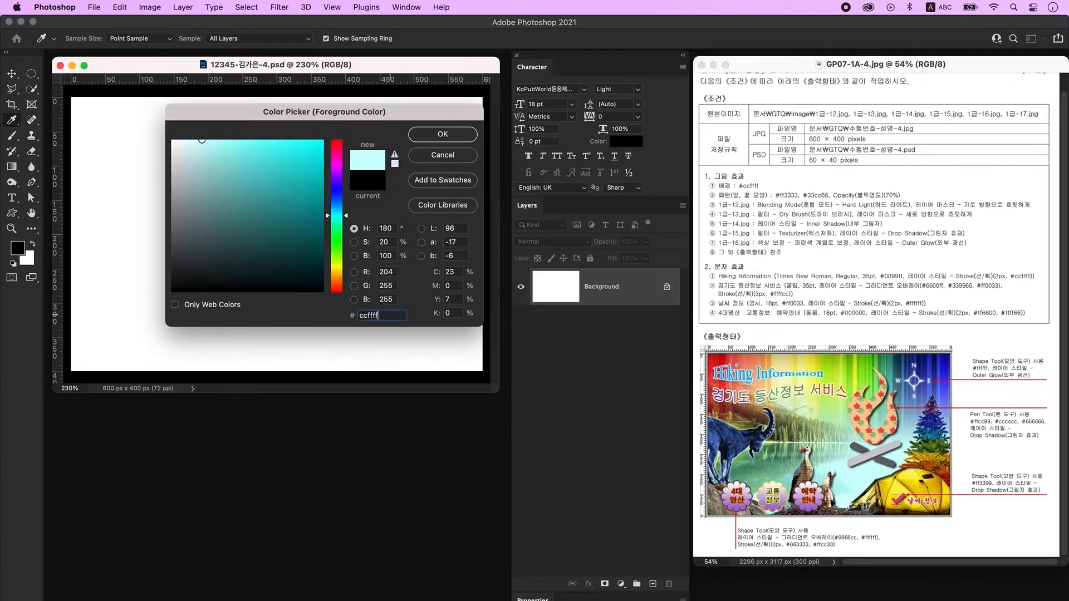
key("Return")
key("l")
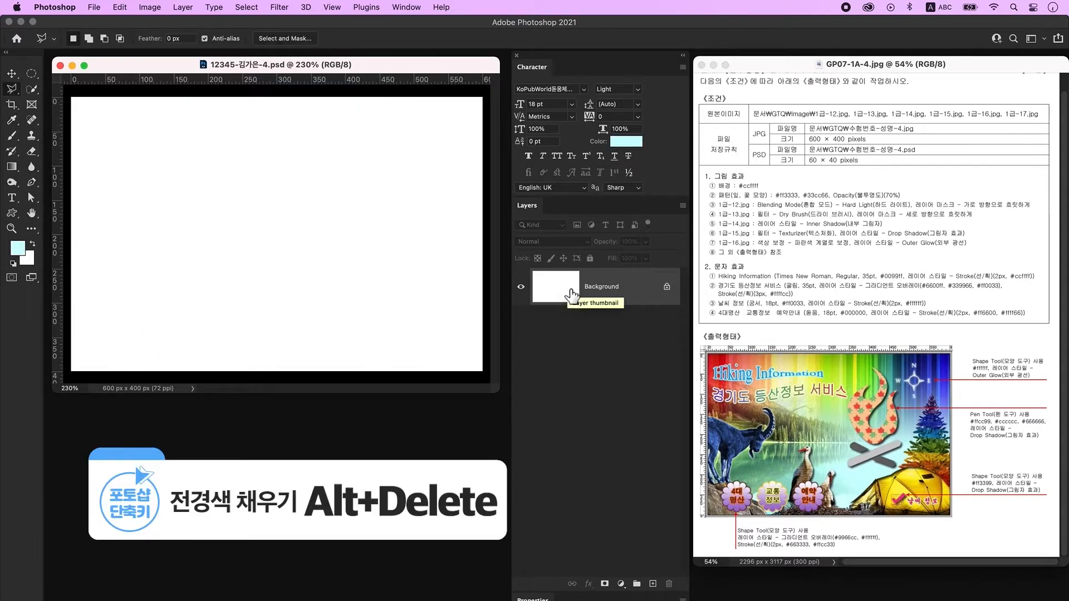
key("alt+Delete")
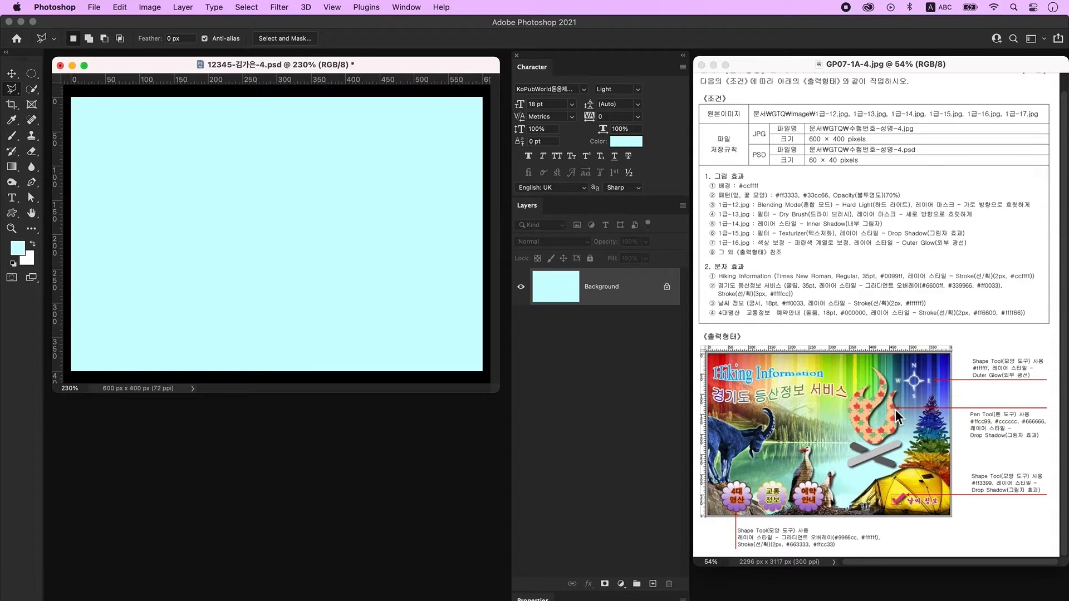
key("super+n")
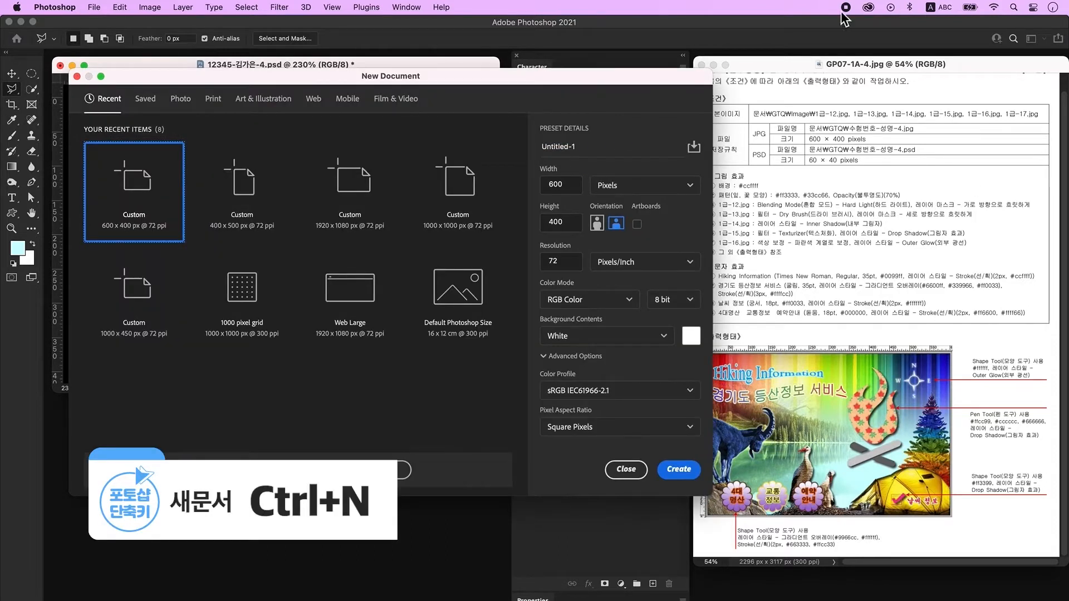
Create a new 60×60 px document and enlarge it for viewing.
double_click(568, 187)
type("60")
key("Tab")
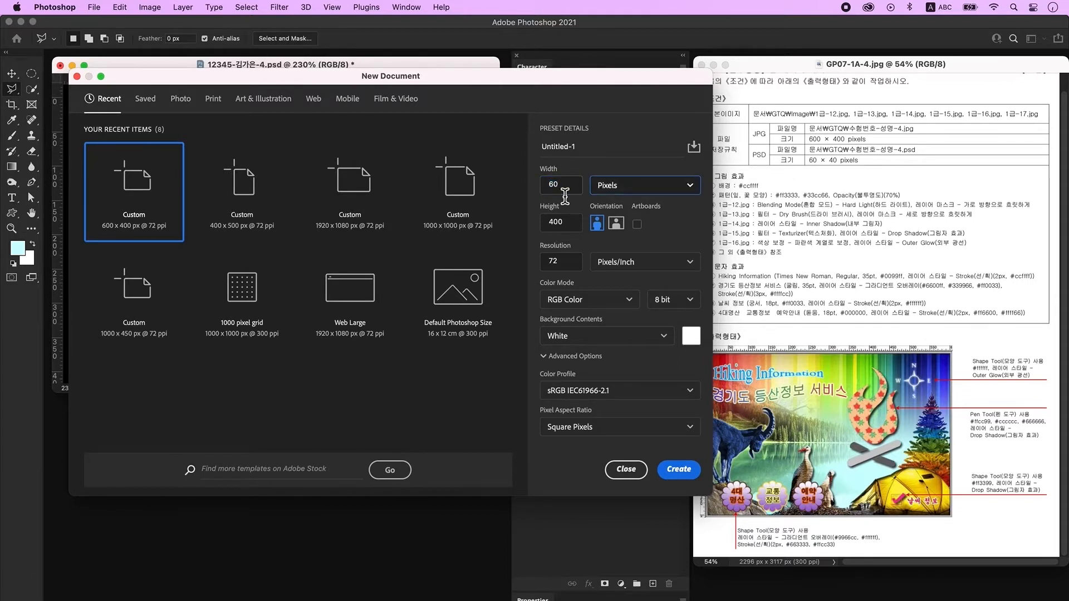
key("Tab")
type("60")
left_click(660, 223)
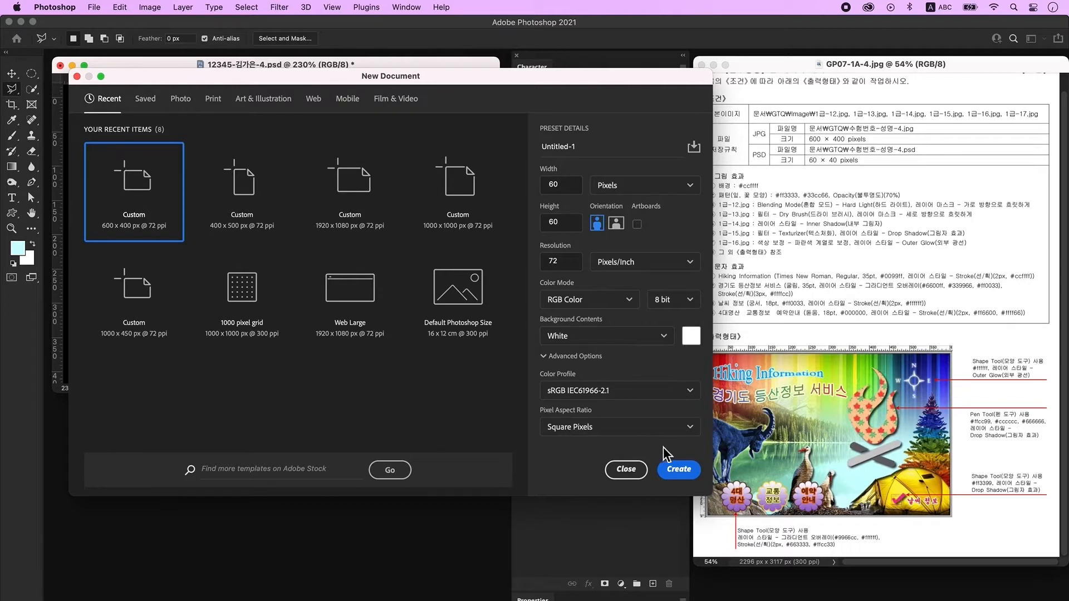
left_click(671, 469)
key("ctrl+plus")
key("ctrl+plus")
key("ctrl+plus")
key("ctrl+plus")
key("ctrl+plus")
key("ctrl+plus")
key("ctrl+plus")
key("ctrl+plus")
key("ctrl+plus")
key("ctrl+plus")
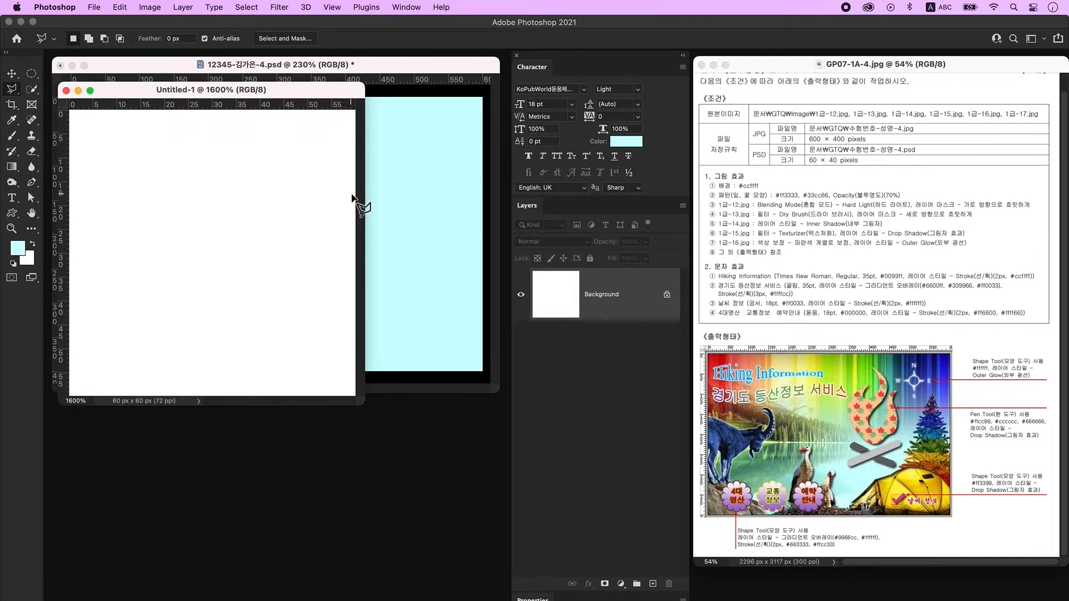
left_click_drag(359, 404, 479, 457)
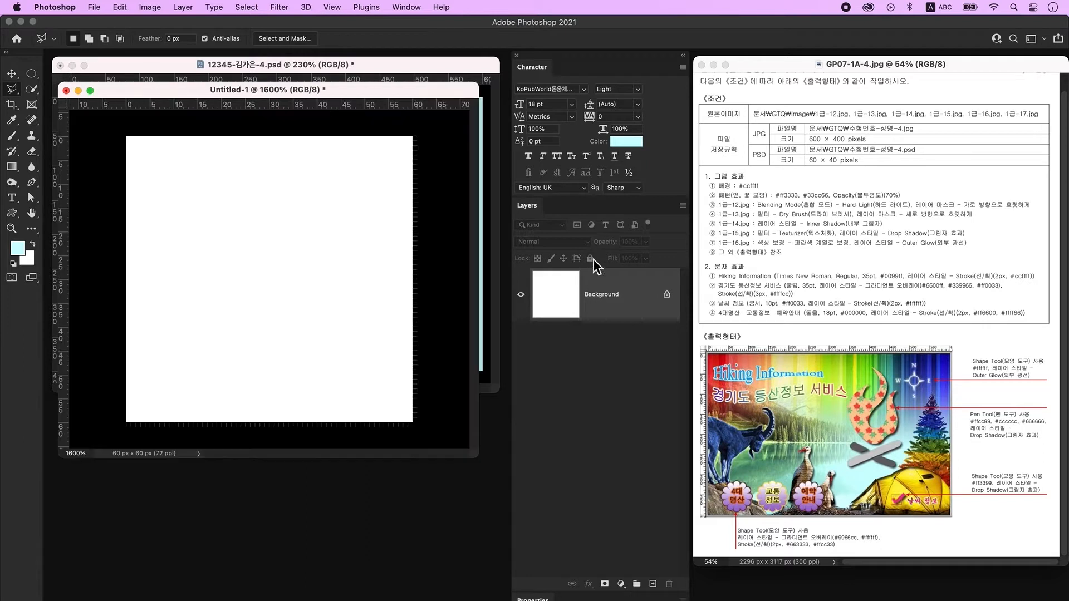
Add a layer and draw a red maple-leaf custom shape across the canvas.
left_click(654, 584)
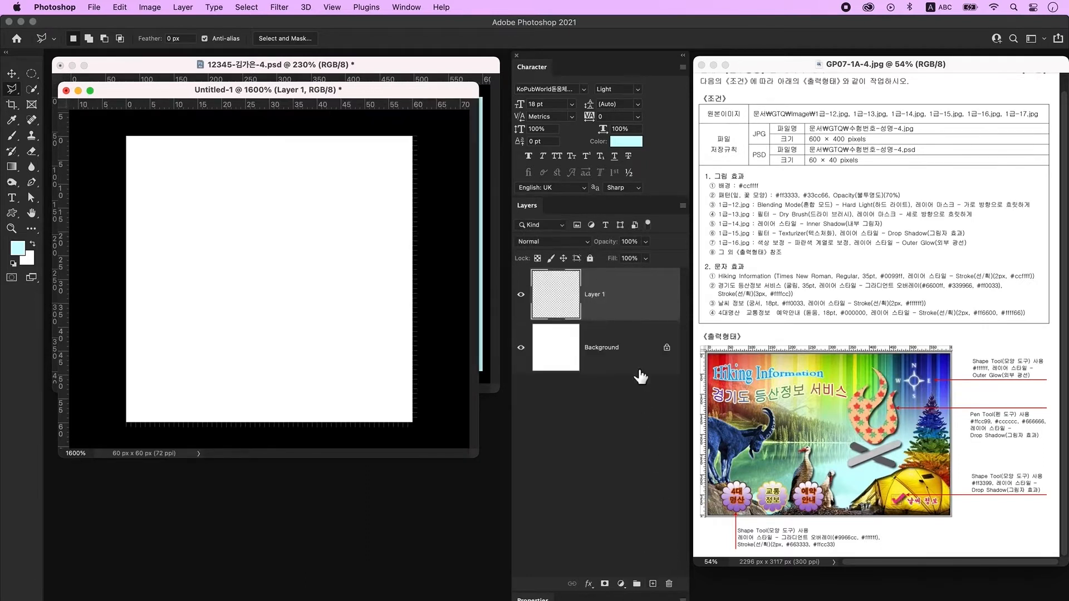
left_click(12, 215)
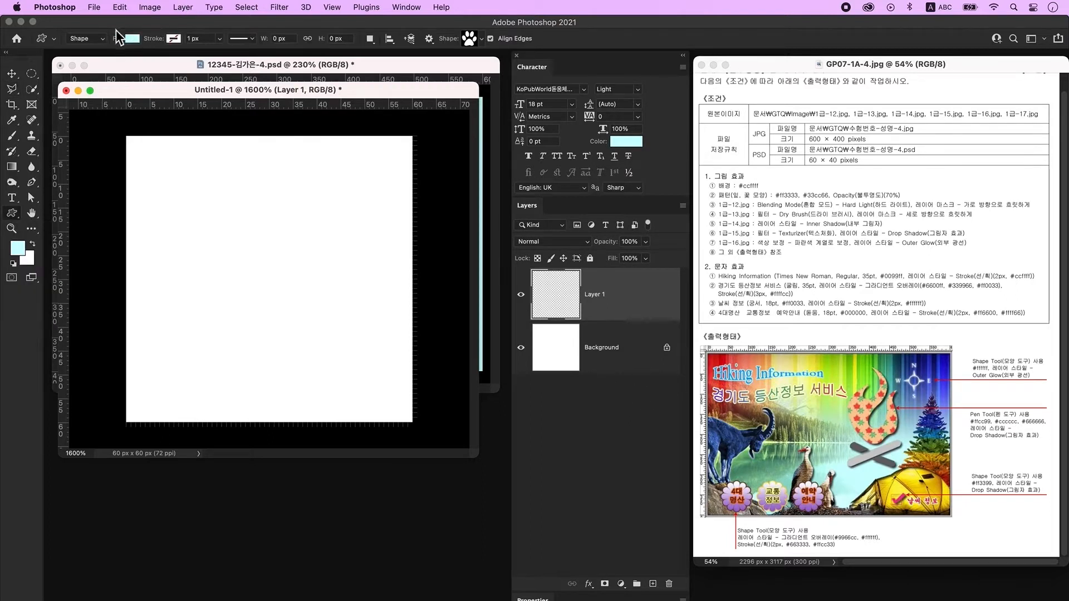
left_click(129, 39)
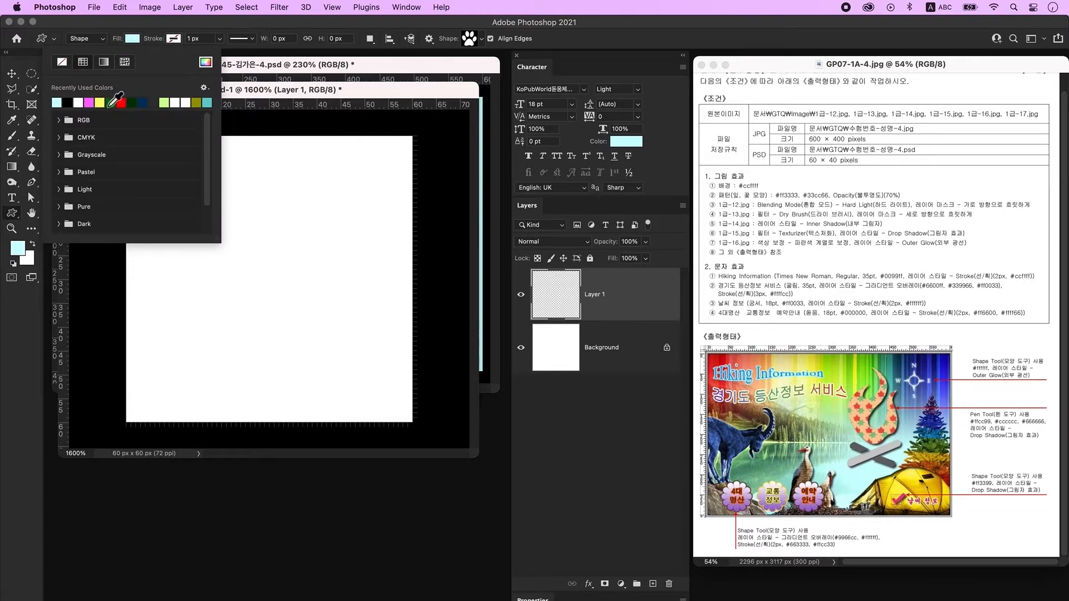
left_click(121, 103)
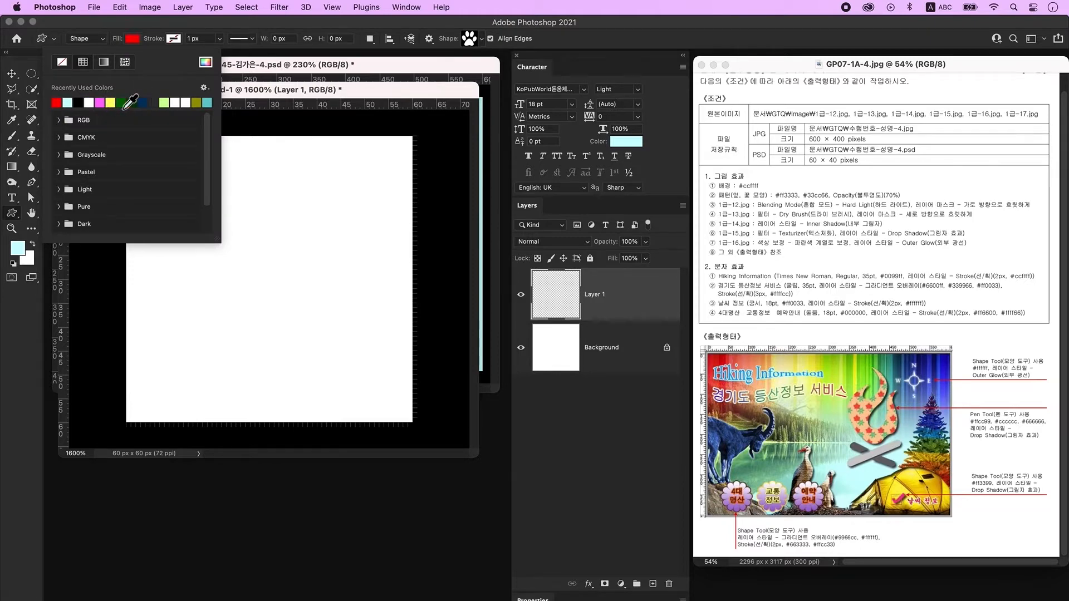
key("Return")
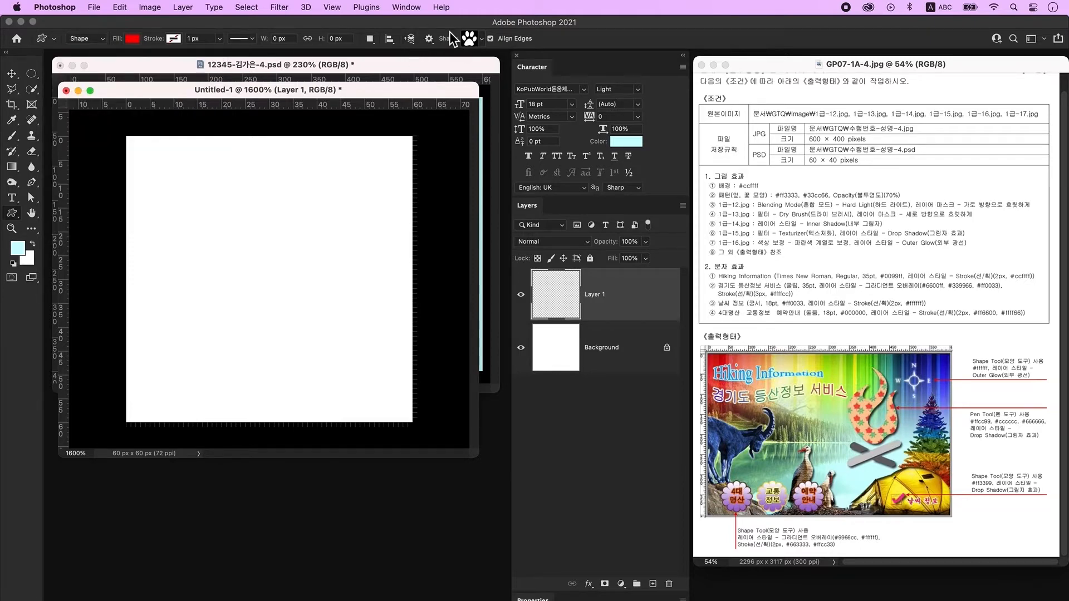
left_click(471, 39)
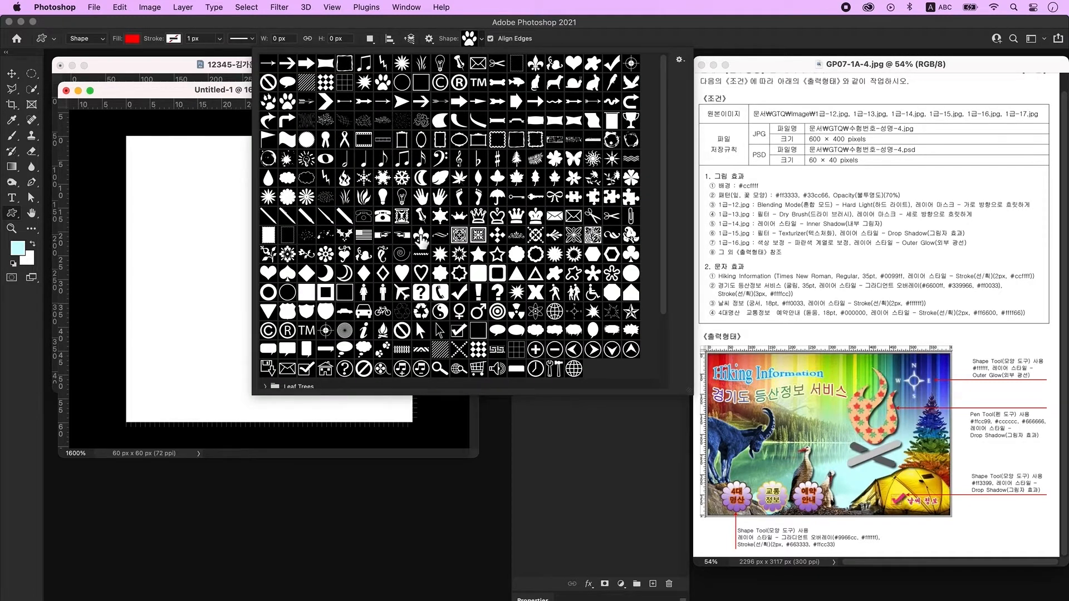
double_click(421, 237)
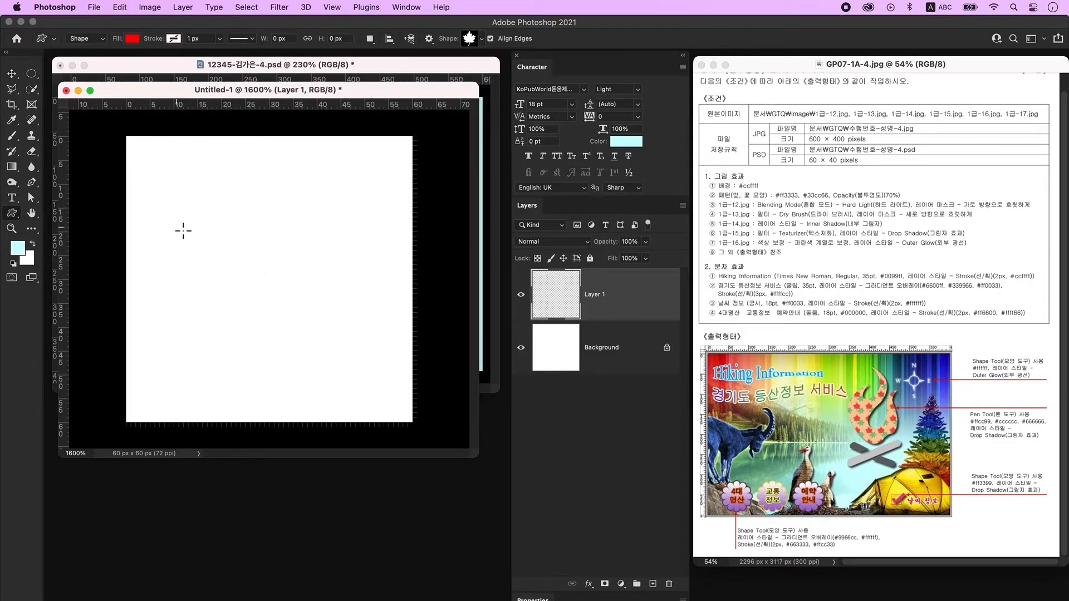
left_click_drag(145, 184, 293, 355)
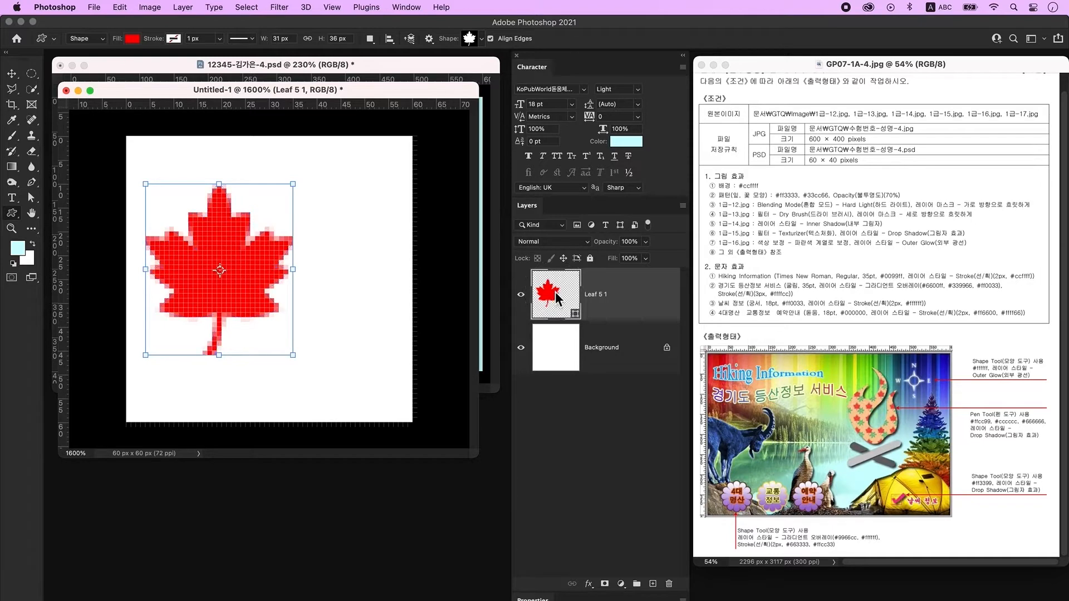
Set the leaf layer to 70% opacity and add an empty layer above it.
double_click(559, 299)
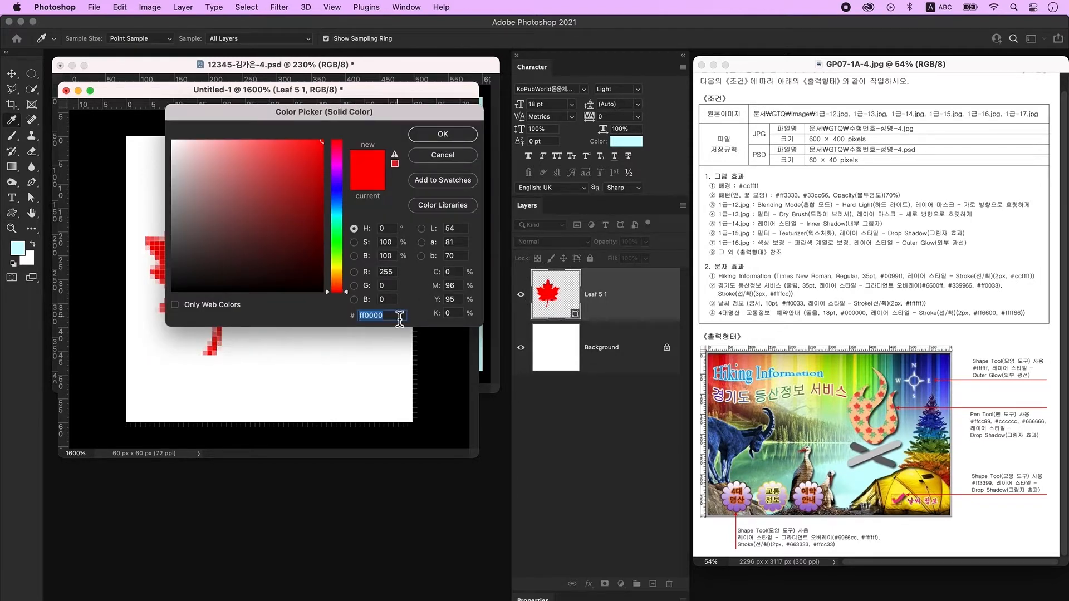
key("Return")
double_click(633, 247)
type("70")
key("Return")
key("v")
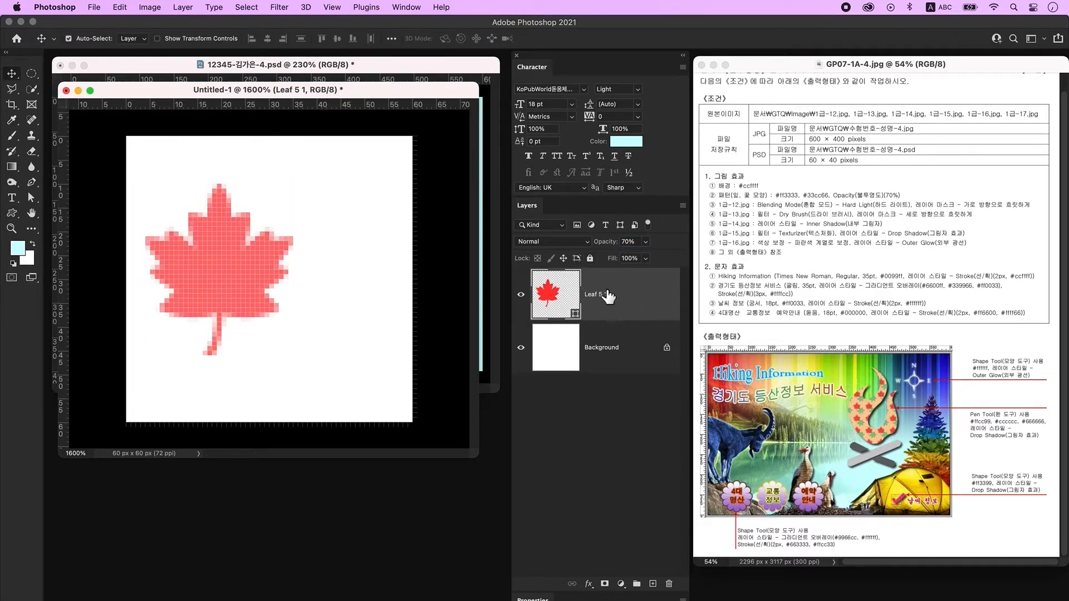
left_click(653, 585)
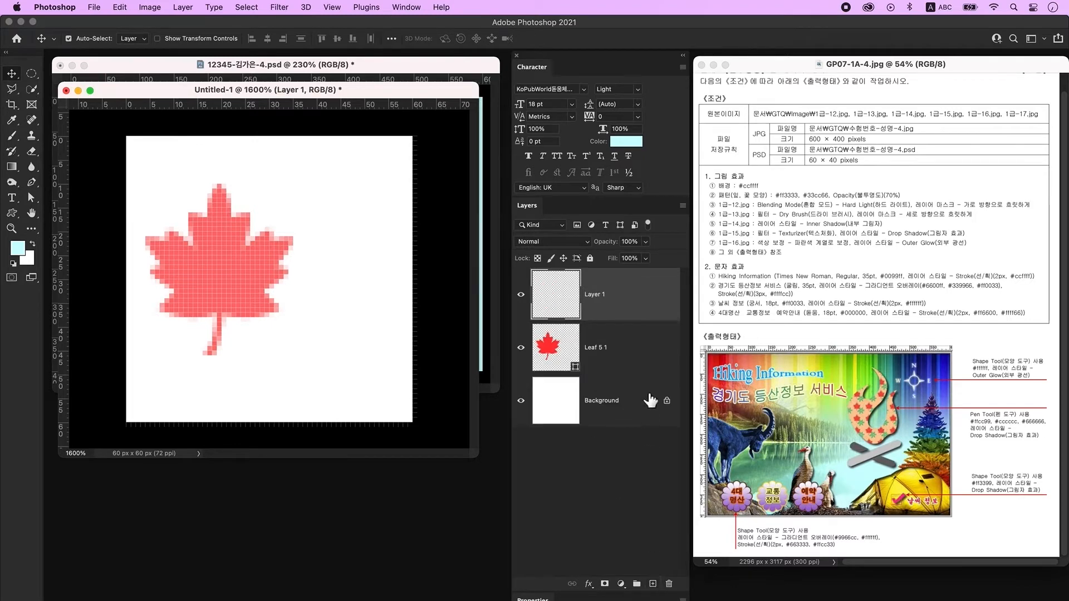
Draw a flower custom shape coloured green #33cc66 at 70% opacity.
left_click(12, 215)
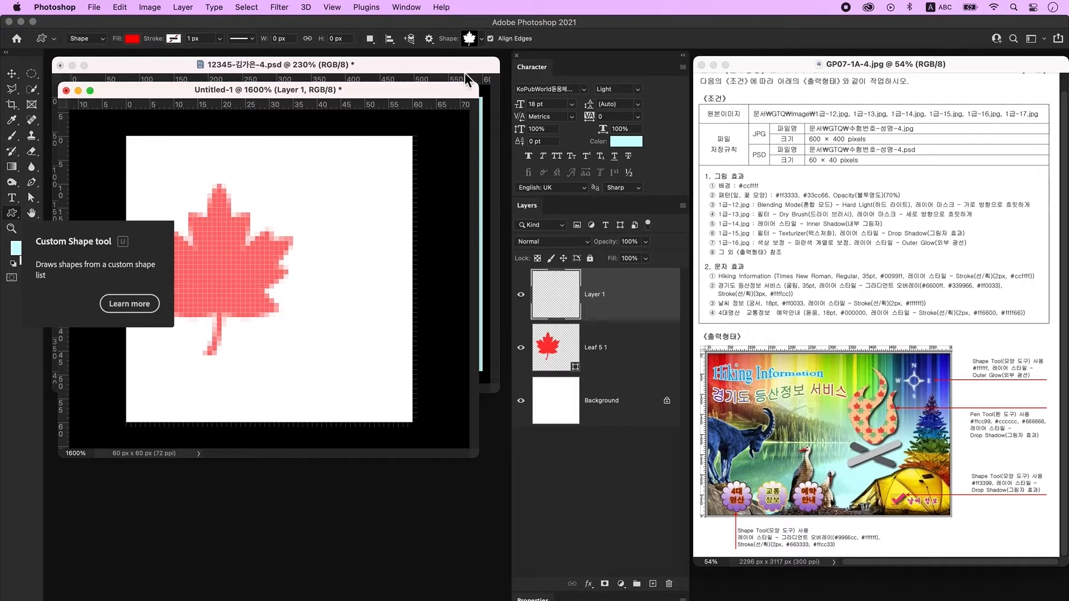
left_click(472, 40)
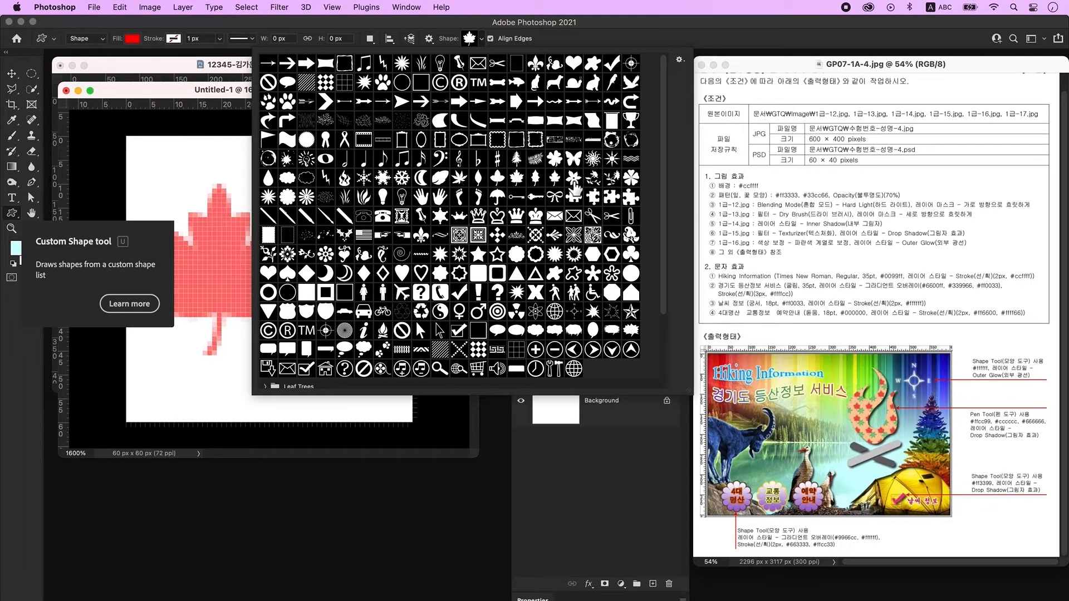
double_click(574, 182)
left_click_drag(299, 274, 455, 412)
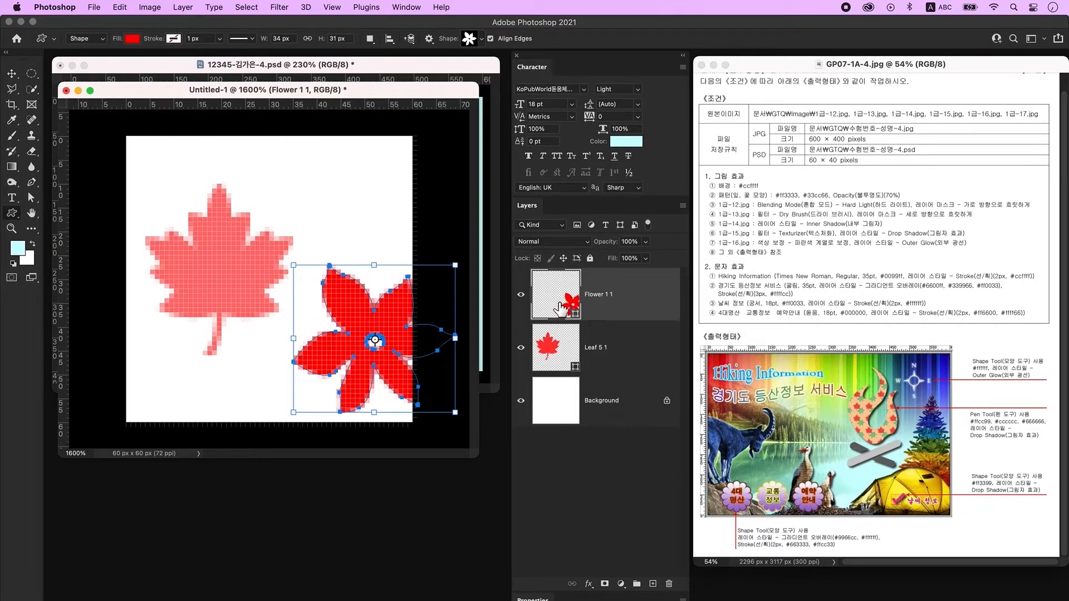
double_click(560, 305)
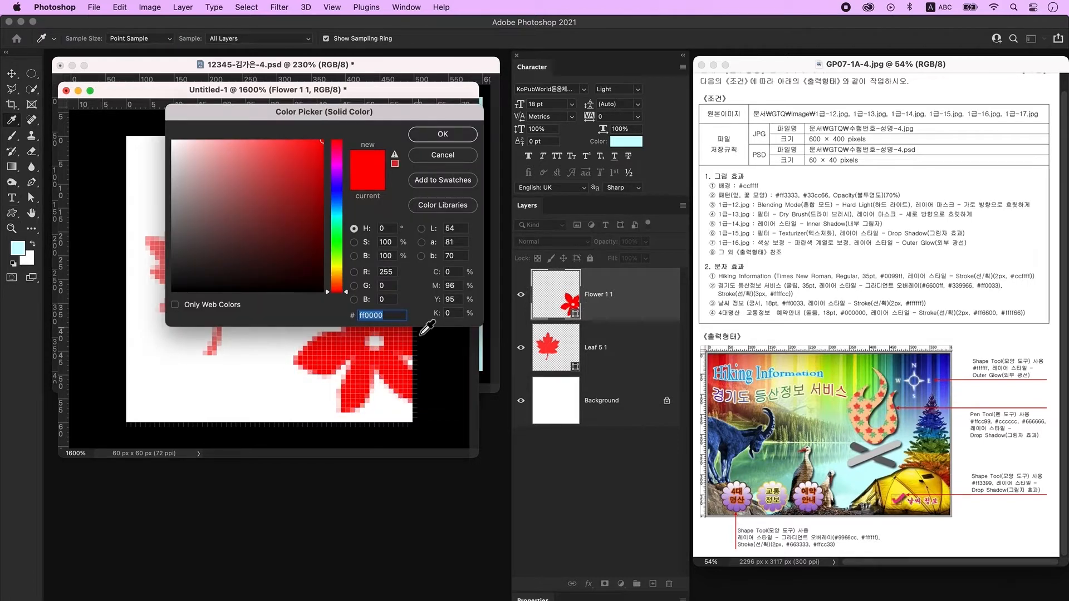
type("33cc66")
key("Return")
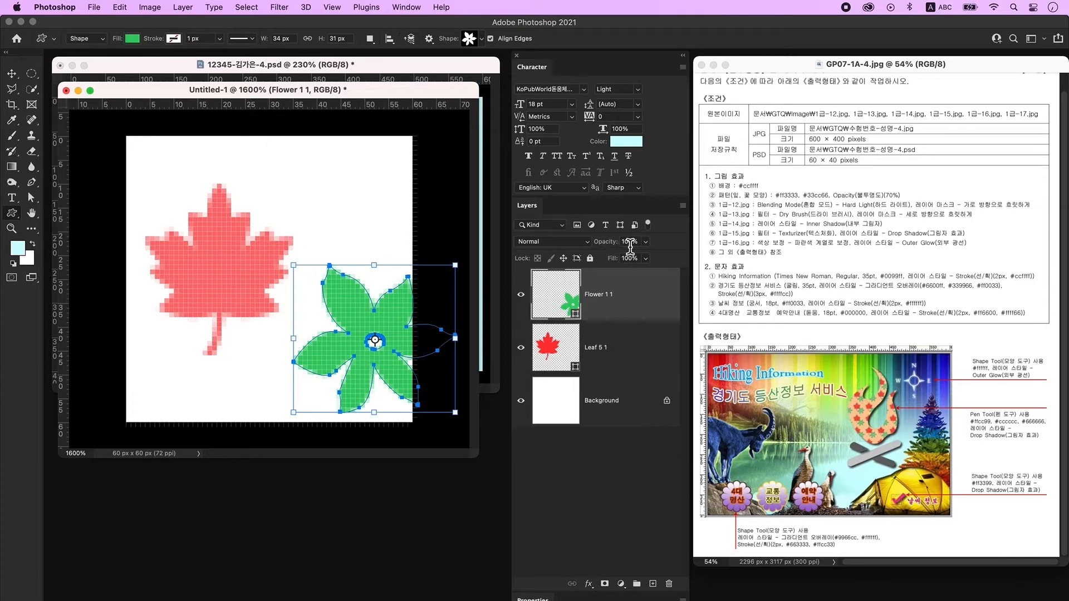
left_click(631, 246)
type("70")
key("Return")
Nudge the leaf and flower up and to the left within the tile.
key("v")
left_click_drag(228, 264, 219, 235)
left_click_drag(391, 351, 344, 348)
left_click(625, 449)
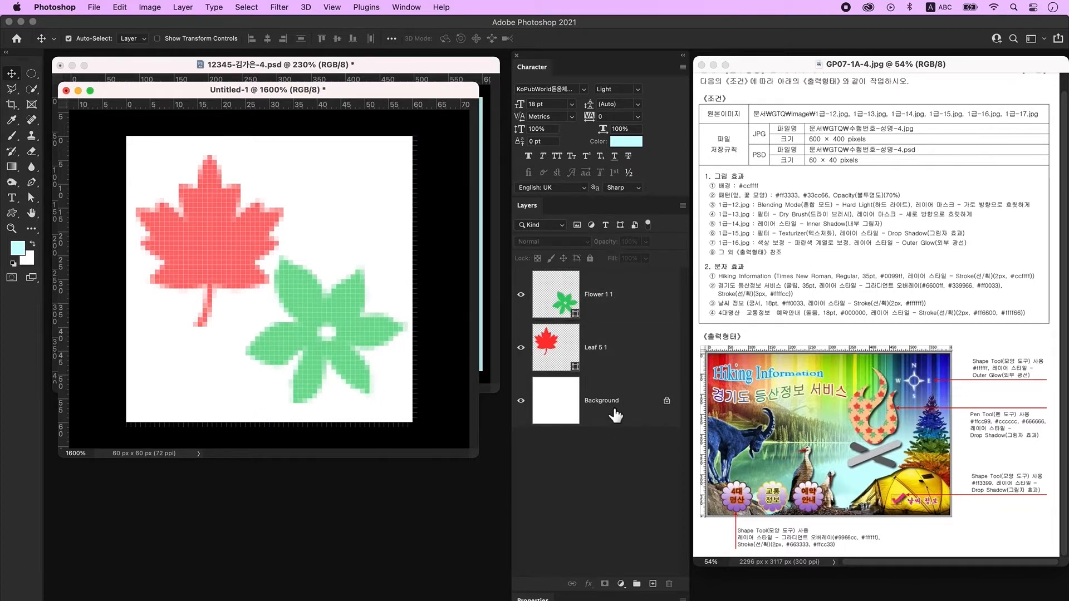
left_click(628, 415)
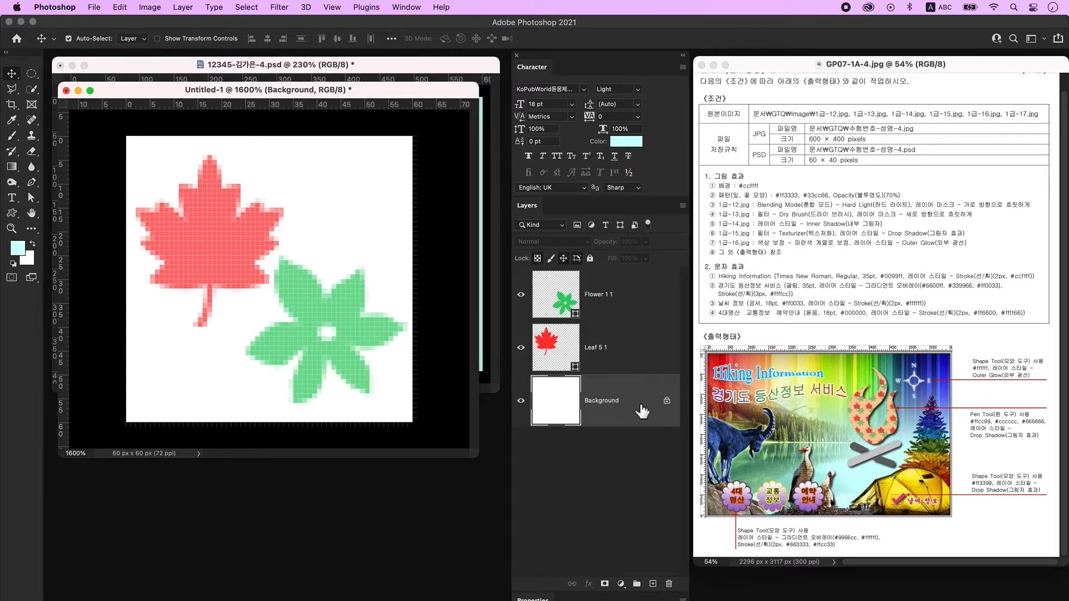
Convert the white Background to Layer 0 and delete it, leaving transparency.
double_click(644, 405)
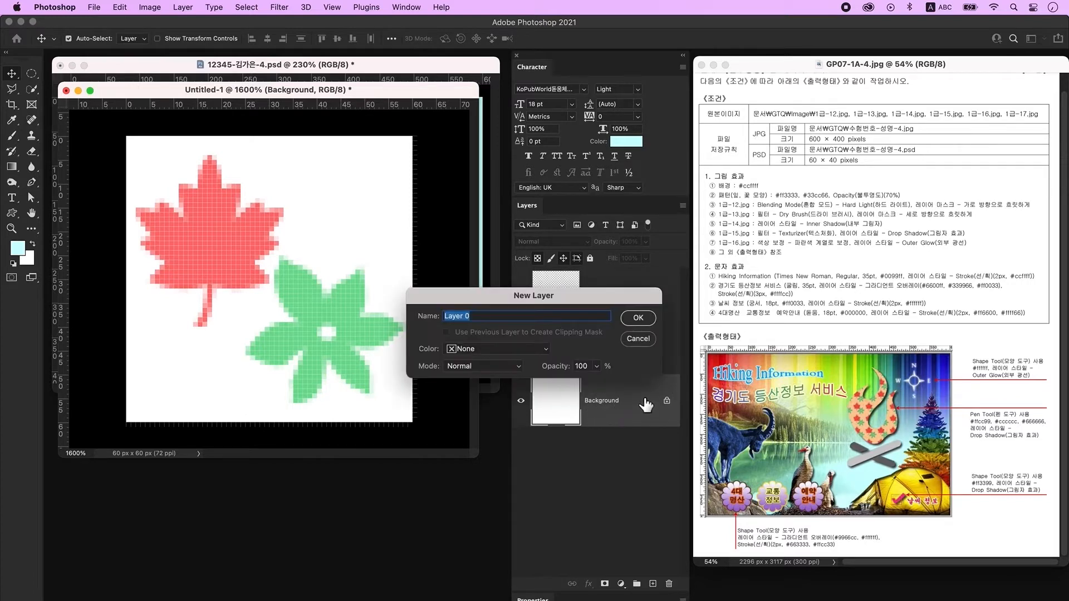
left_click(632, 321)
key("Delete")
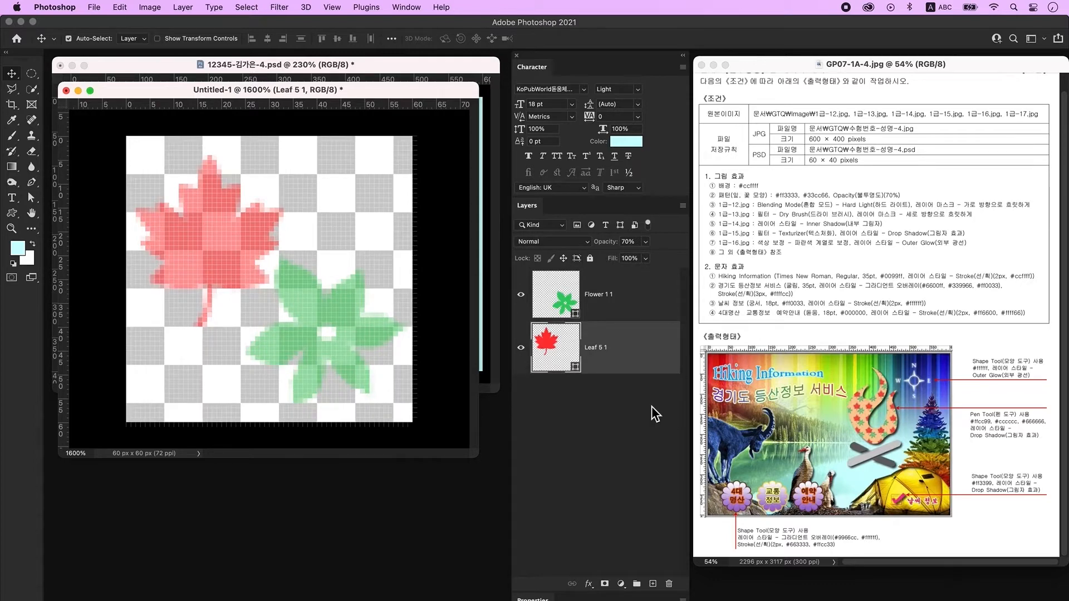
left_click(651, 406)
Define the tile as a pattern named '잎, 꽃 모양' and return to the poster.
left_click(120, 7)
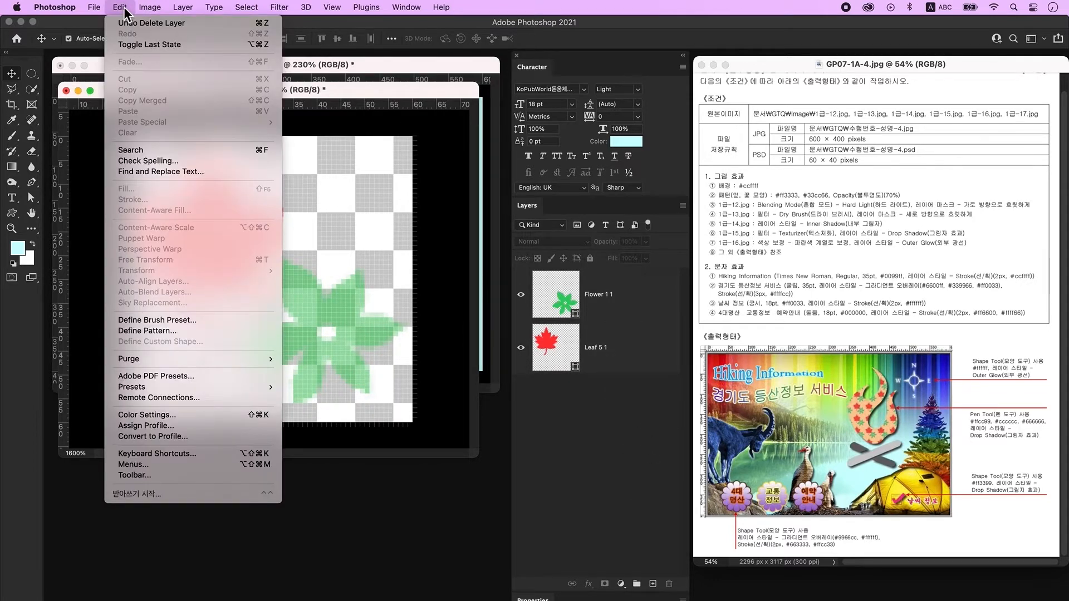
left_click(175, 330)
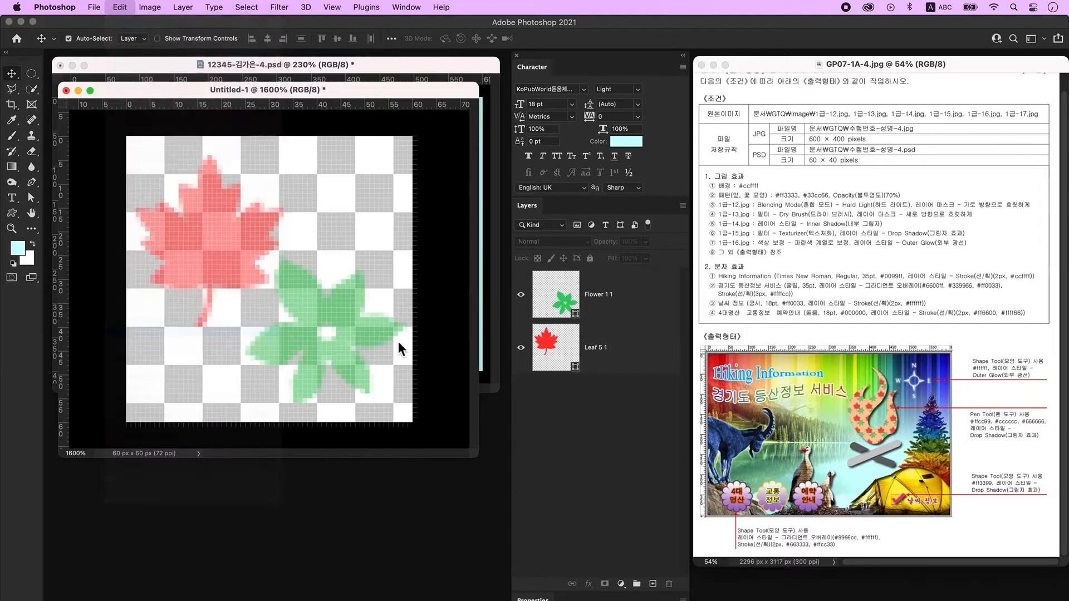
key("BackSpace")
key("ctrl+space")
type("잎, 꽃 모양")
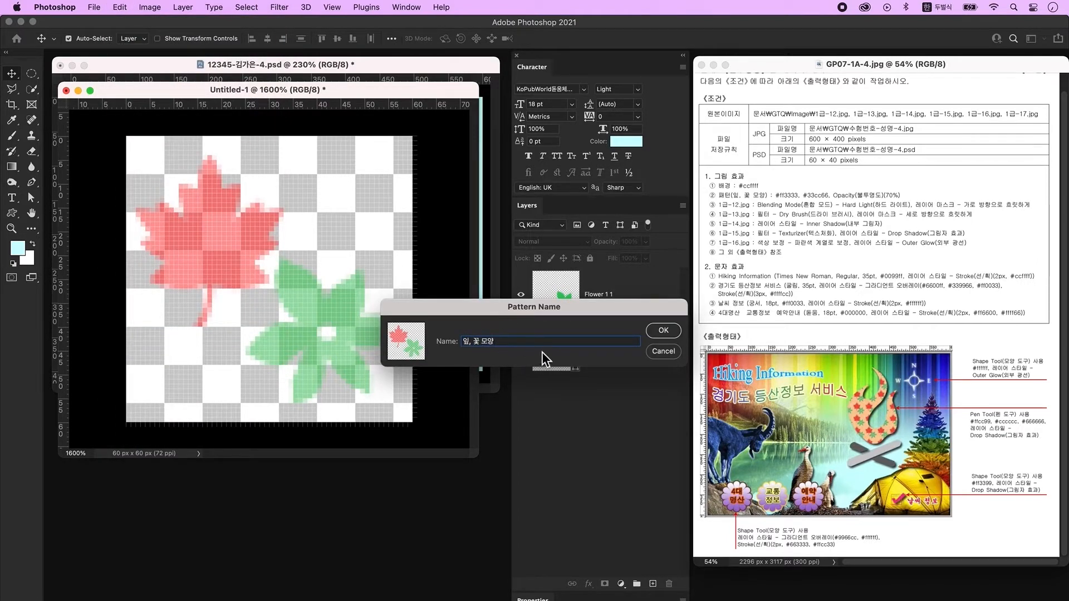
left_click(662, 332)
left_click_drag(148, 96, 165, 115)
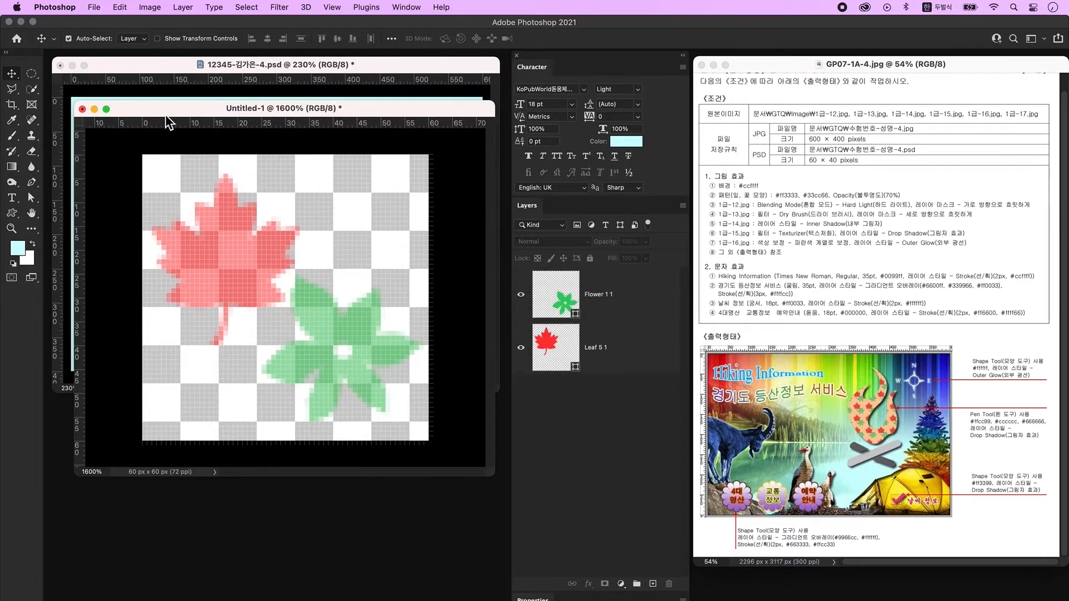
left_click(94, 109)
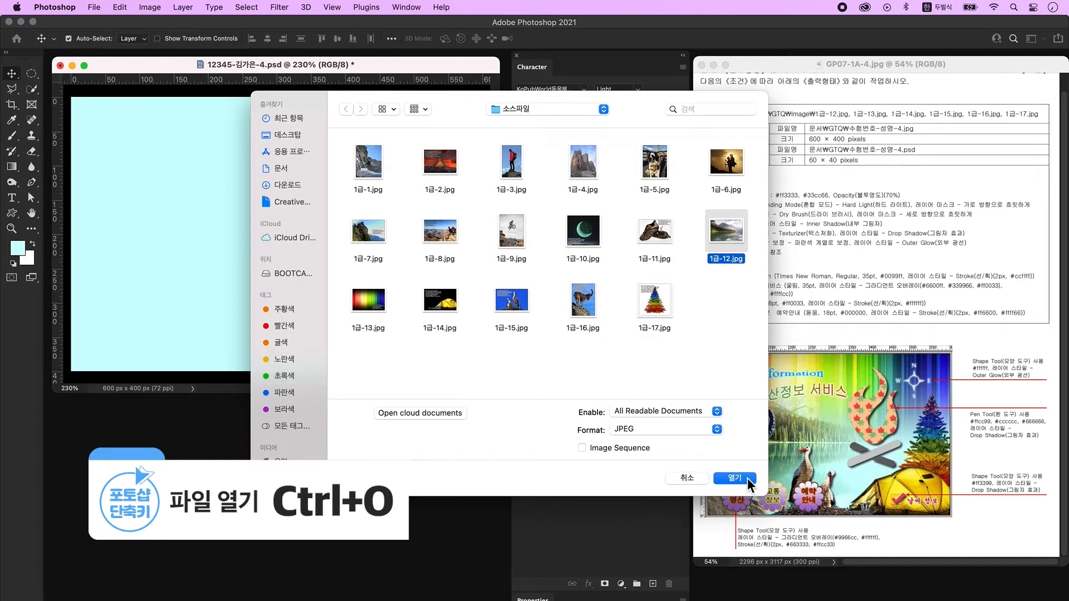
Bring 1급-12.jpg into the poster as Layer 1 and scale it to fill the canvas.
left_click(747, 475)
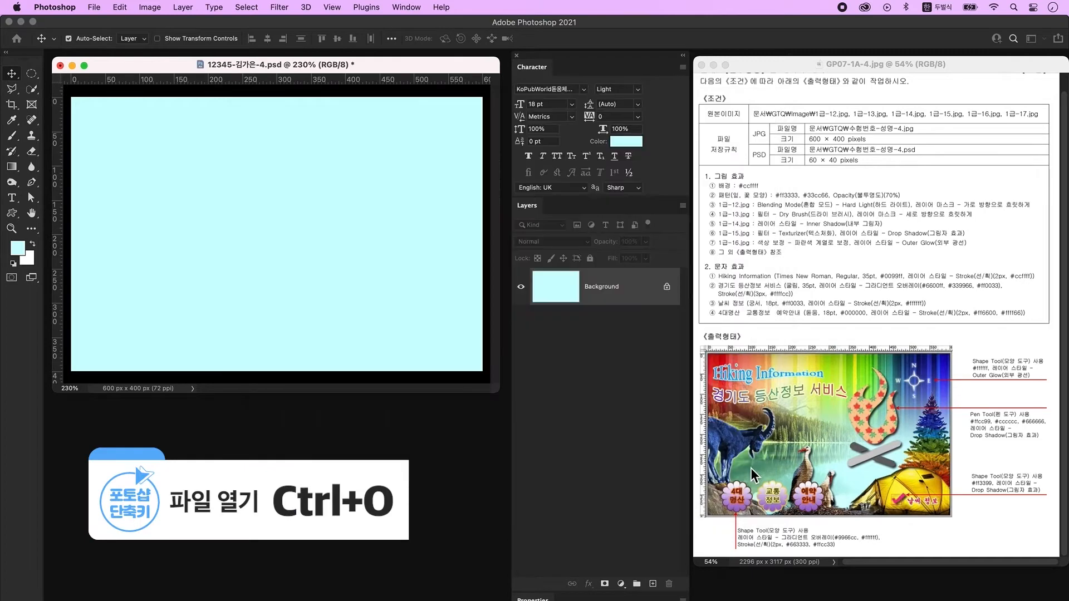
left_click_drag(198, 86, 382, 282)
left_click_drag(301, 321, 195, 186)
key("super+w")
key("super+t")
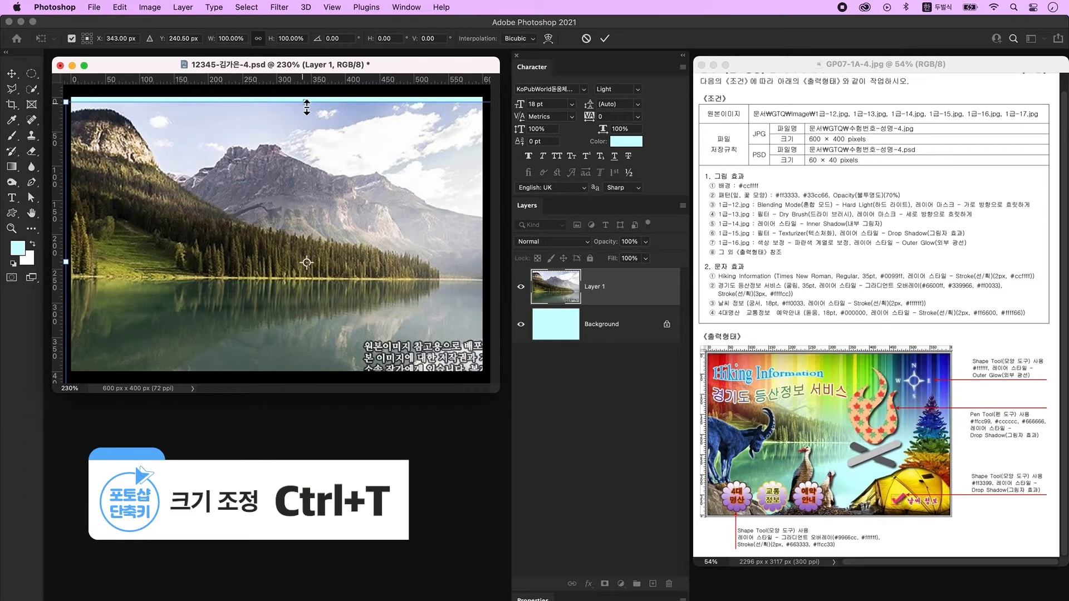
left_click_drag(306, 106, 303, 117)
left_click_drag(339, 218, 330, 192)
key("Return")
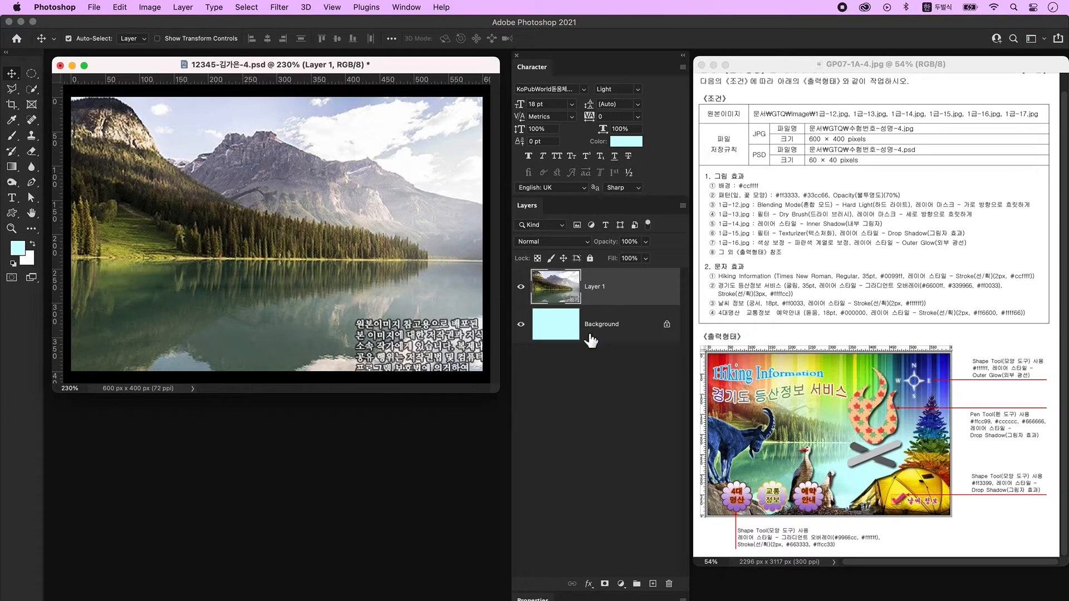
left_click(582, 244)
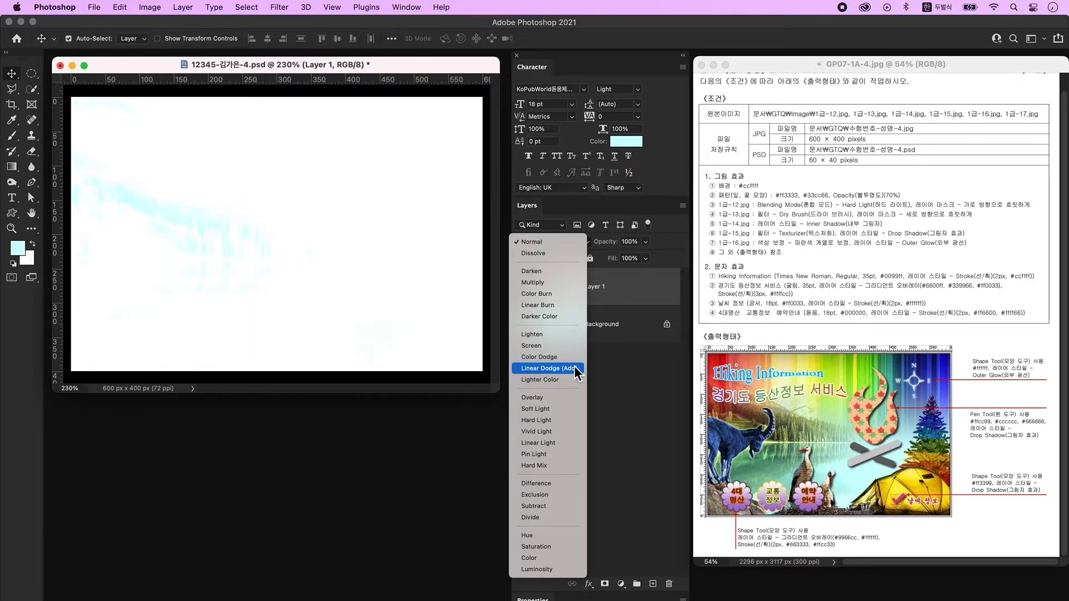
Set the lake photo layer to Hard Light and add a layer mask.
left_click(567, 422)
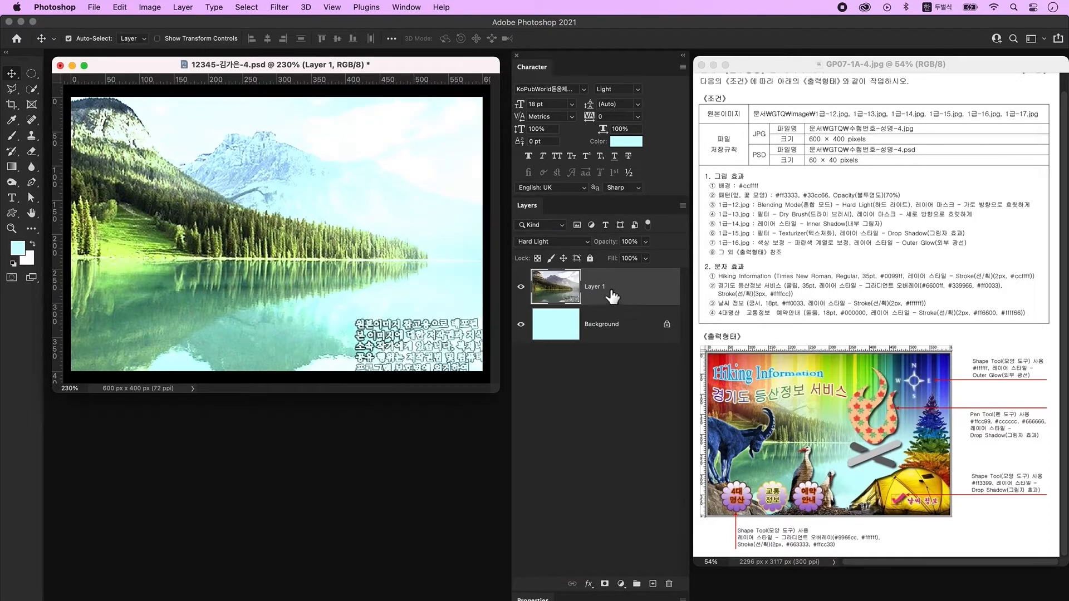
left_click(605, 584)
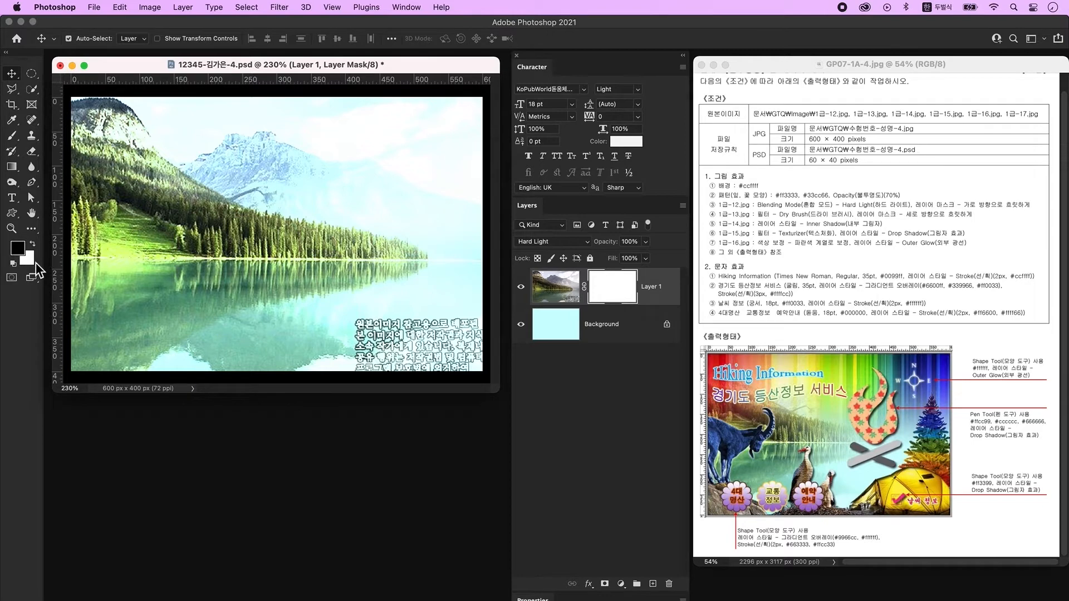
left_click(13, 167)
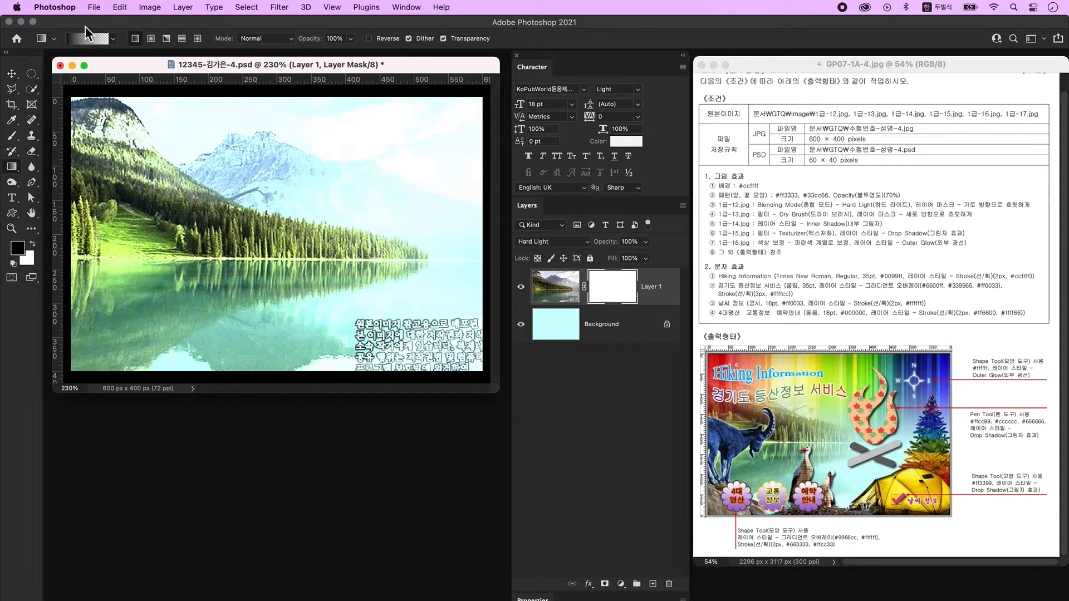
Drag a Foreground to Transparent gradient right to left across Layer 1's mask.
left_click(86, 39)
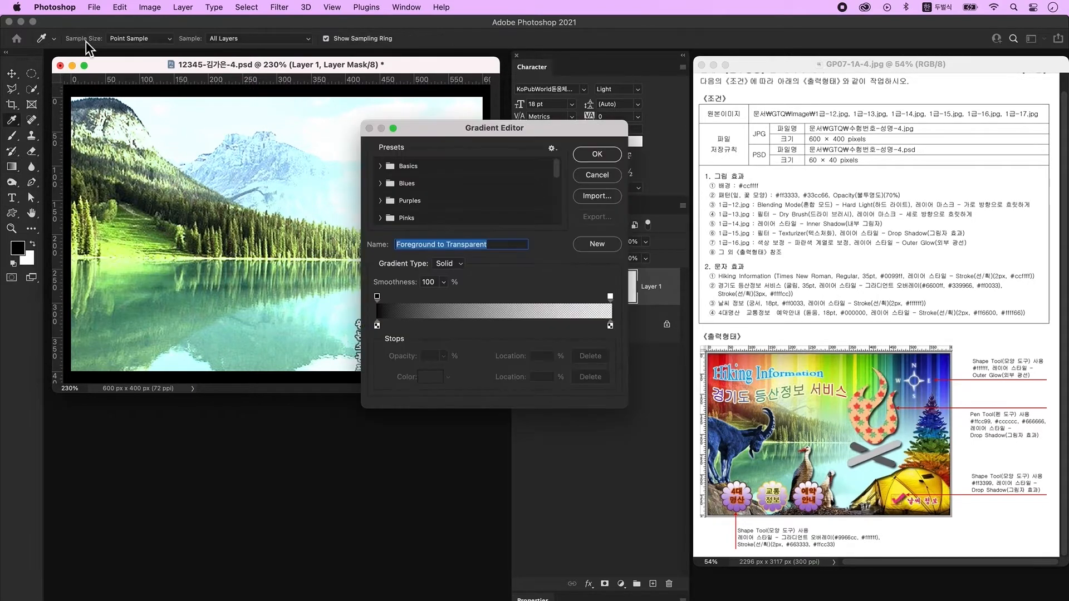
left_click(383, 167)
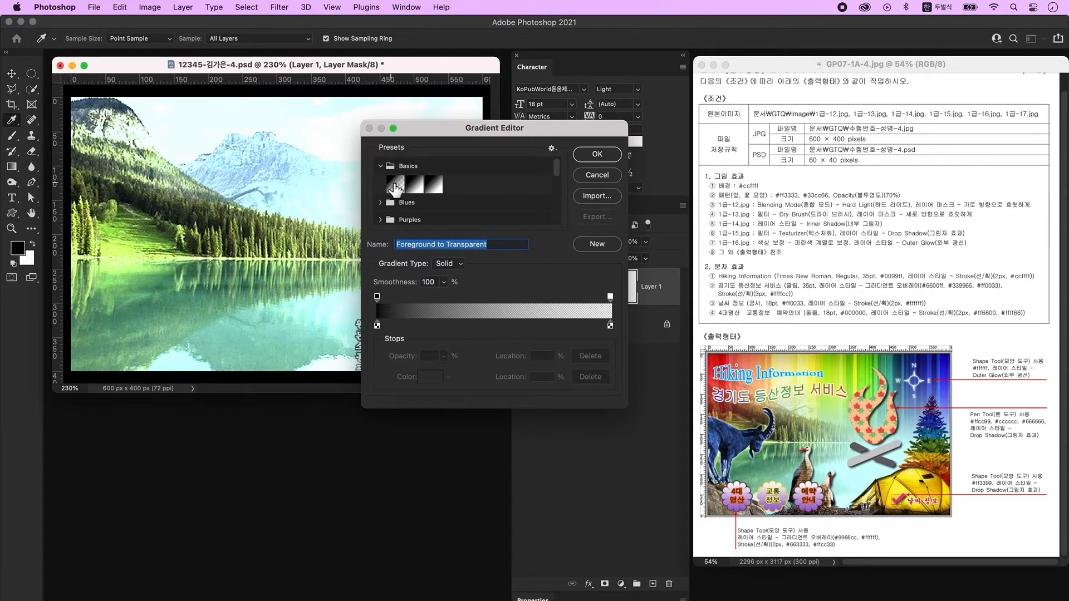
left_click(396, 187)
left_click(597, 154)
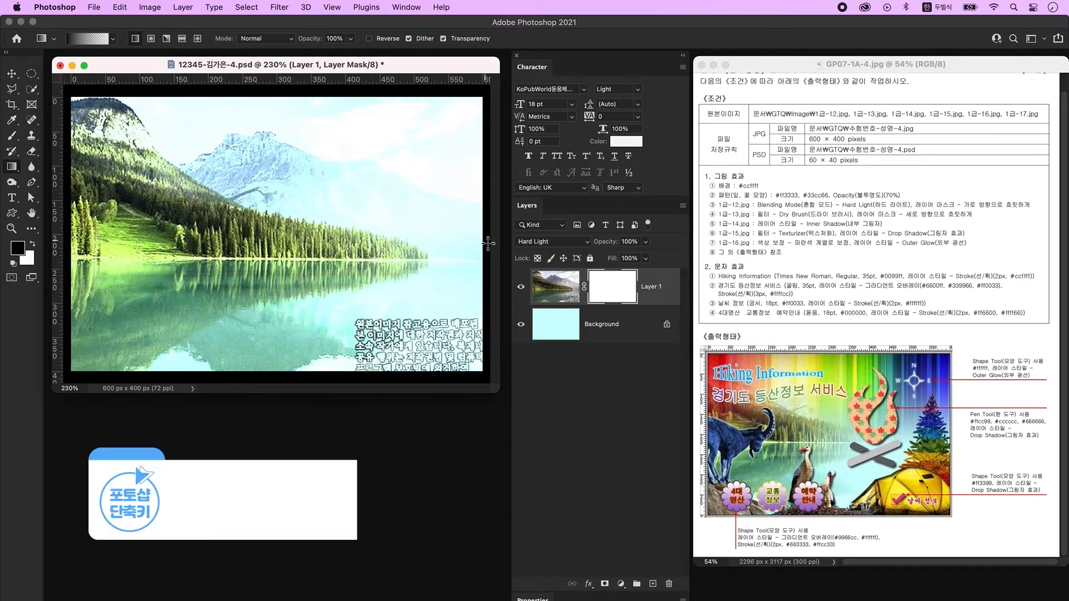
left_click_drag(488, 243, 205, 234)
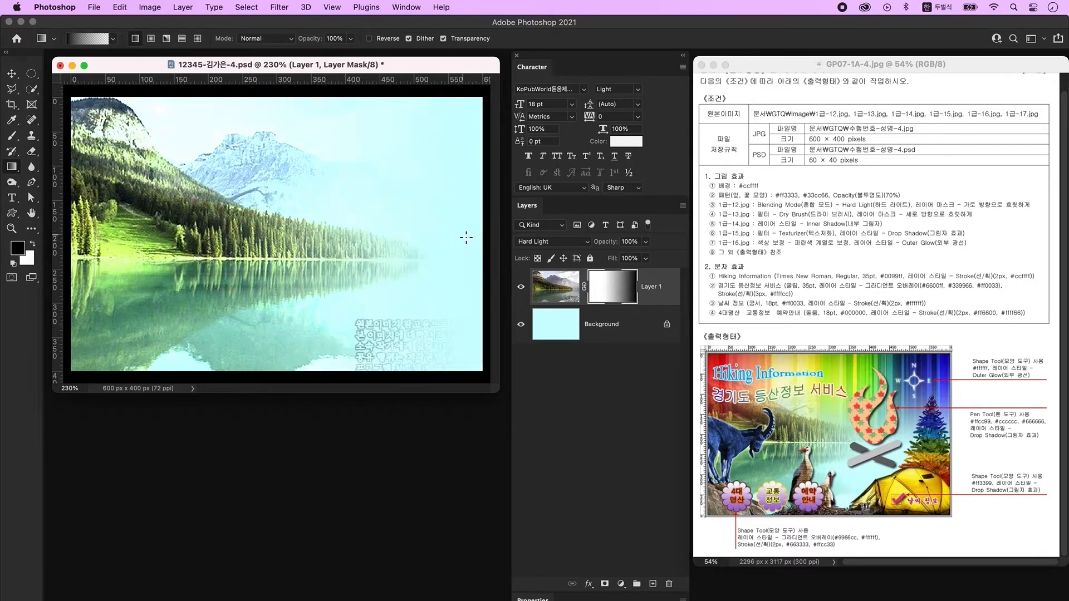
left_click_drag(471, 239, 142, 238)
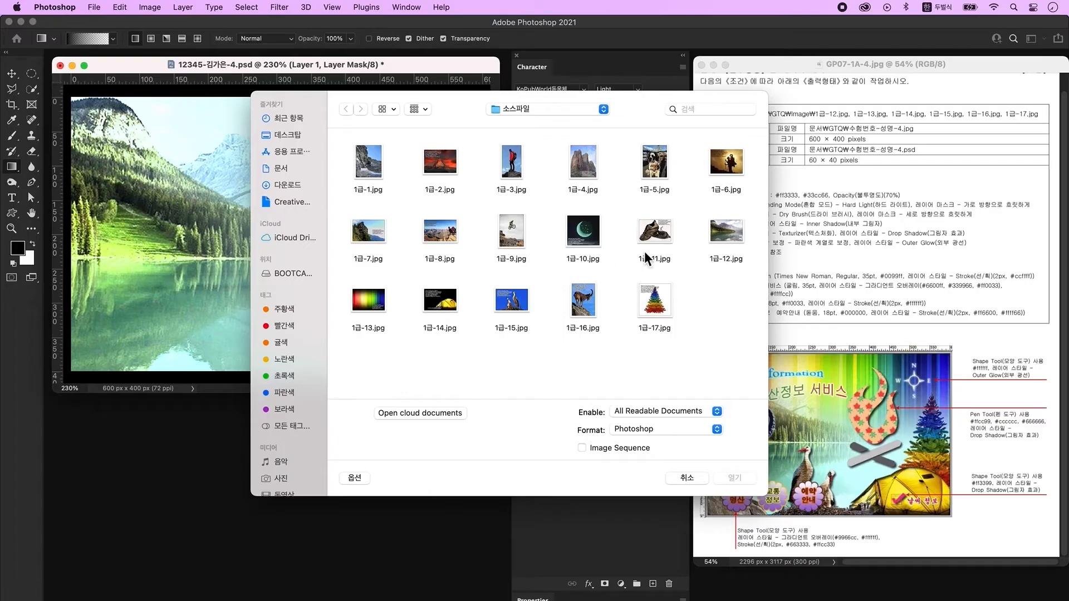
Open 1급-13.jpg and move the rainbow photo into the poster as Layer 2.
left_click(368, 301)
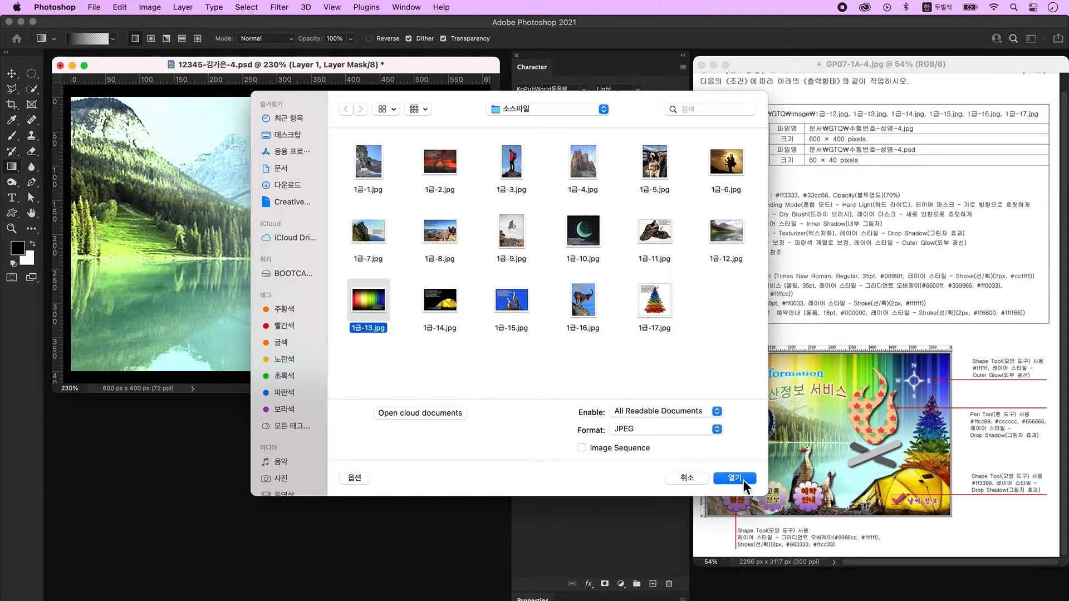
left_click(740, 479)
left_click(12, 73)
left_click_drag(323, 309, 306, 239)
left_click(346, 410)
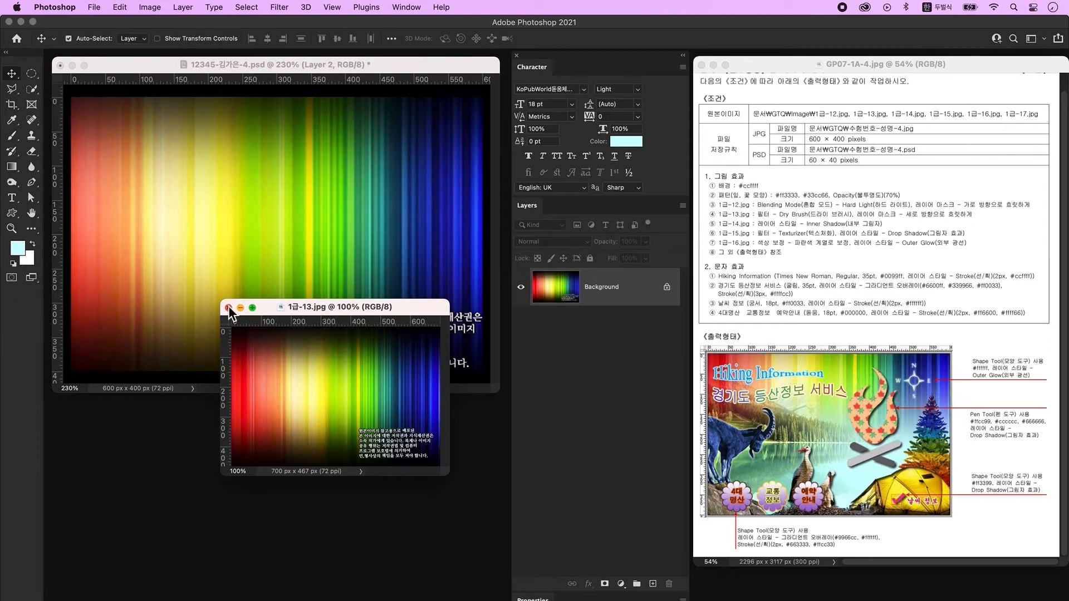
left_click(231, 310)
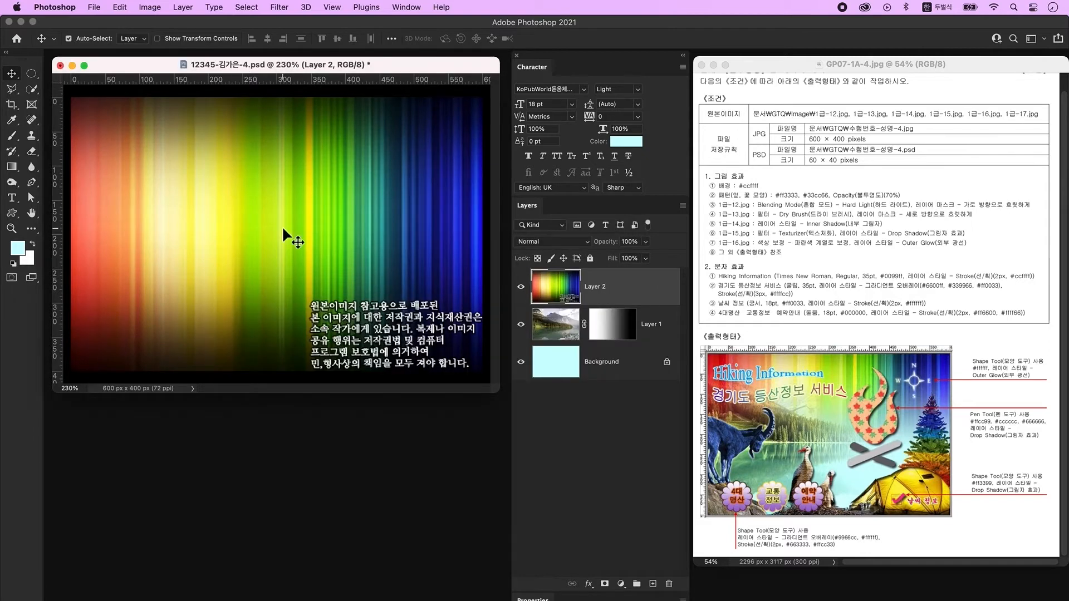
Apply the Dry Brush filter from the Filter Gallery and add a layer mask.
left_click(280, 7)
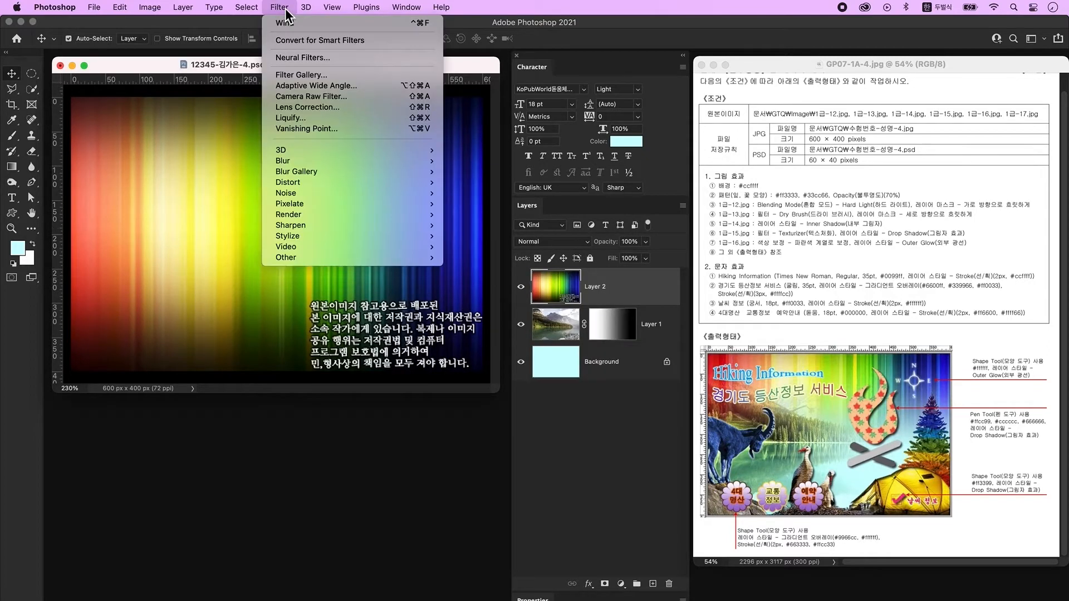
left_click(309, 76)
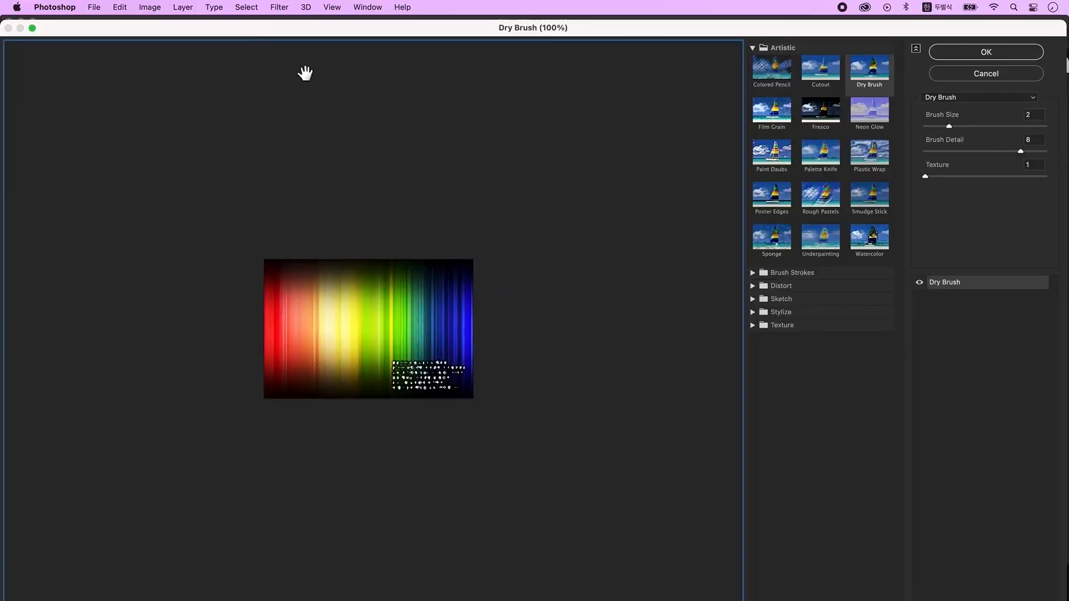
left_click(781, 84)
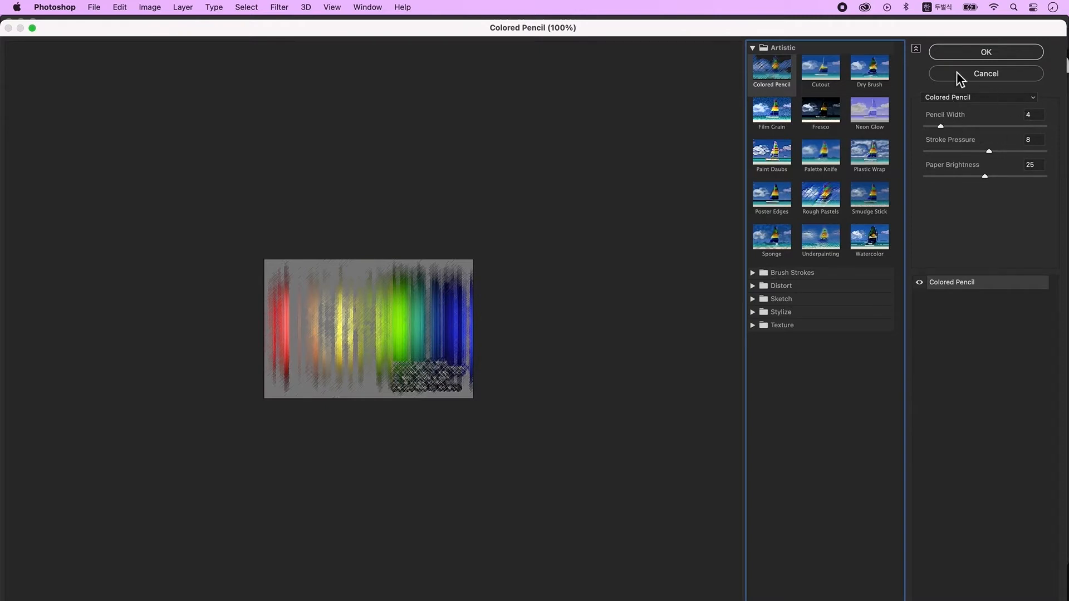
left_click(995, 99)
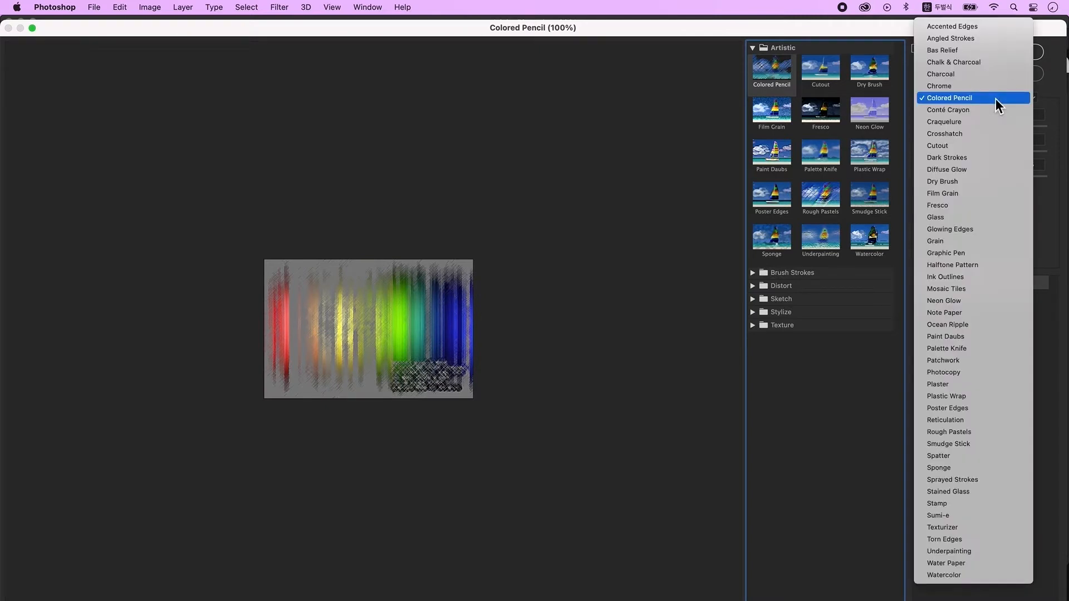
left_click(967, 183)
left_click(987, 53)
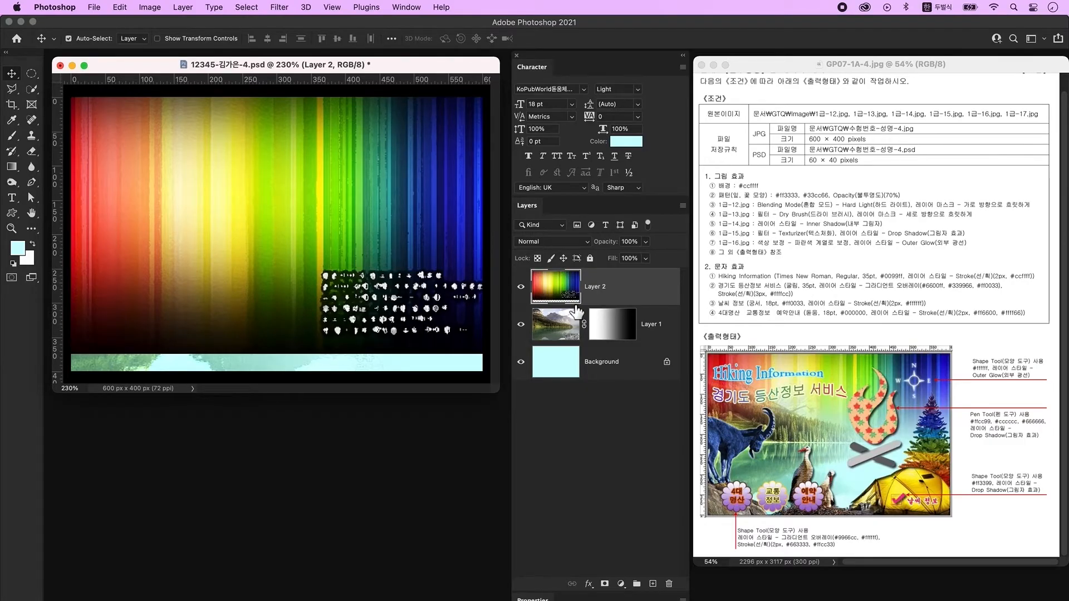
left_click(607, 586)
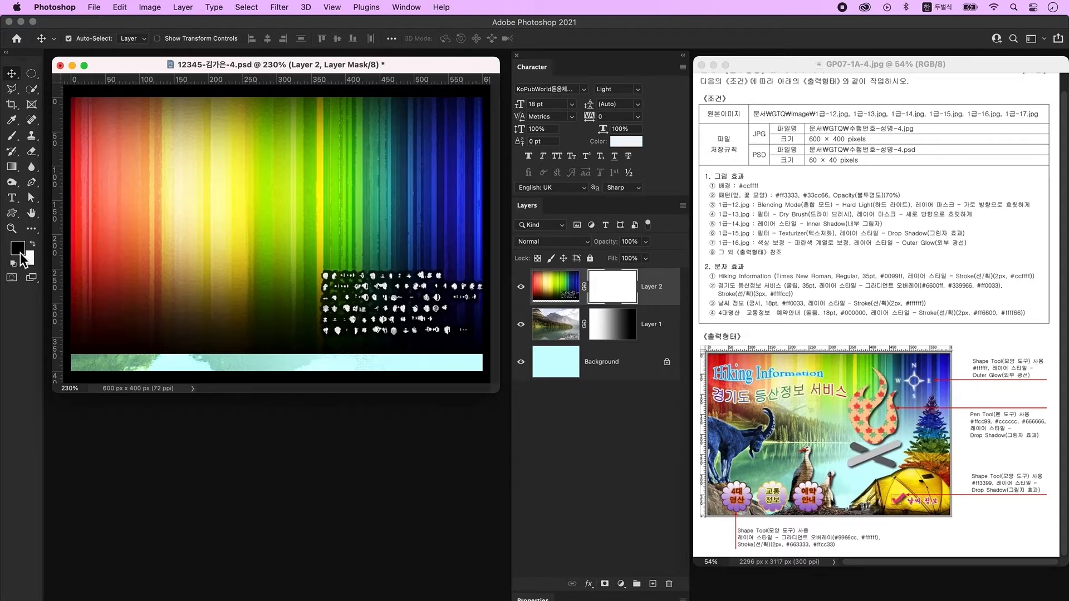
Drag a Foreground to Transparent gradient upward on Layer 2's mask.
left_click(11, 166)
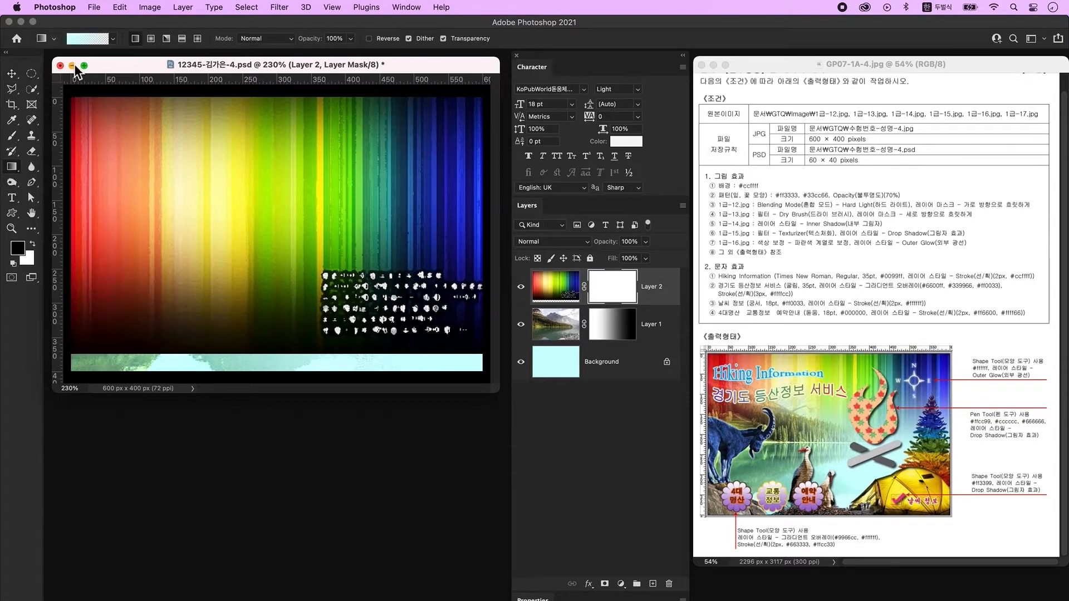
left_click(86, 39)
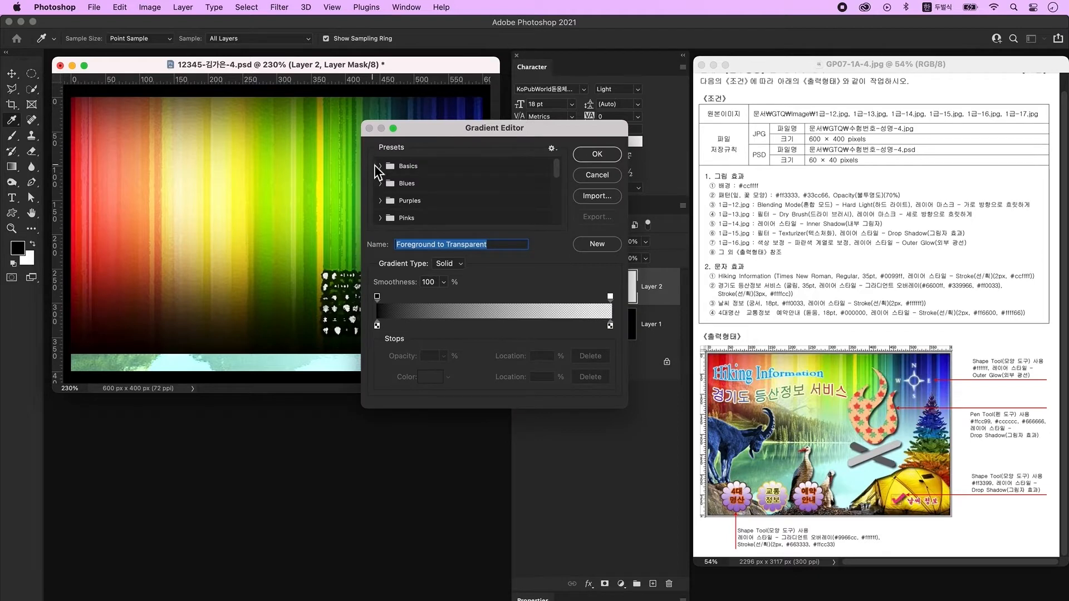
left_click(382, 167)
left_click(391, 167)
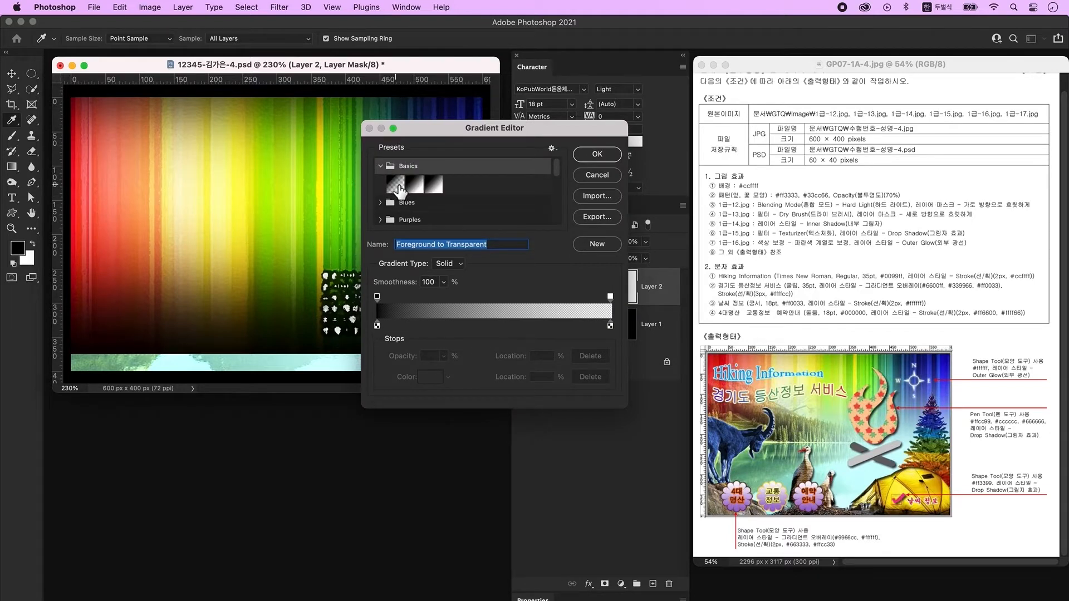
left_click(396, 185)
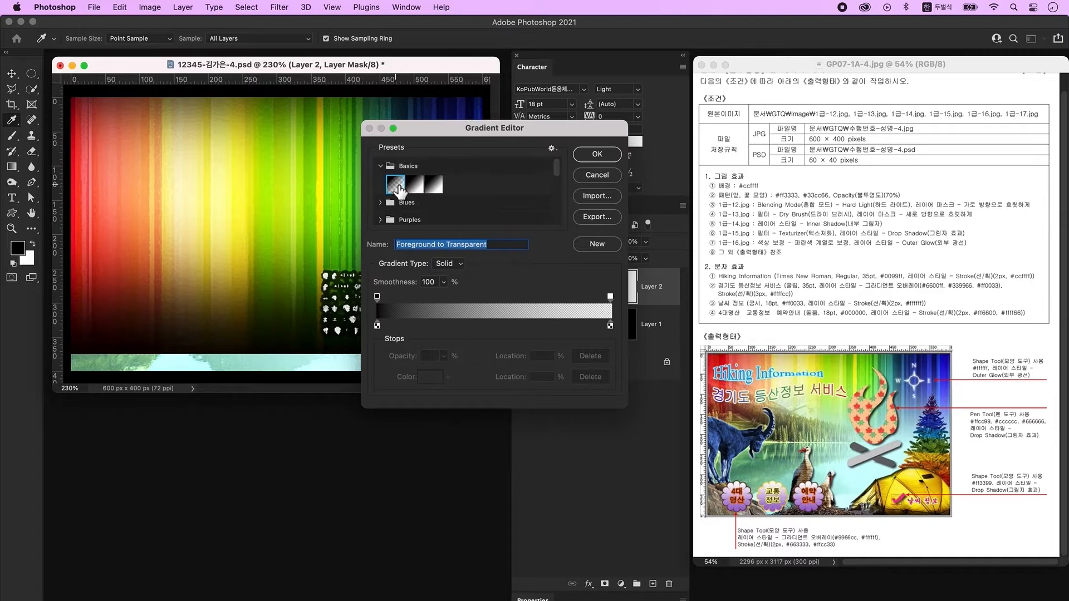
left_click(597, 154)
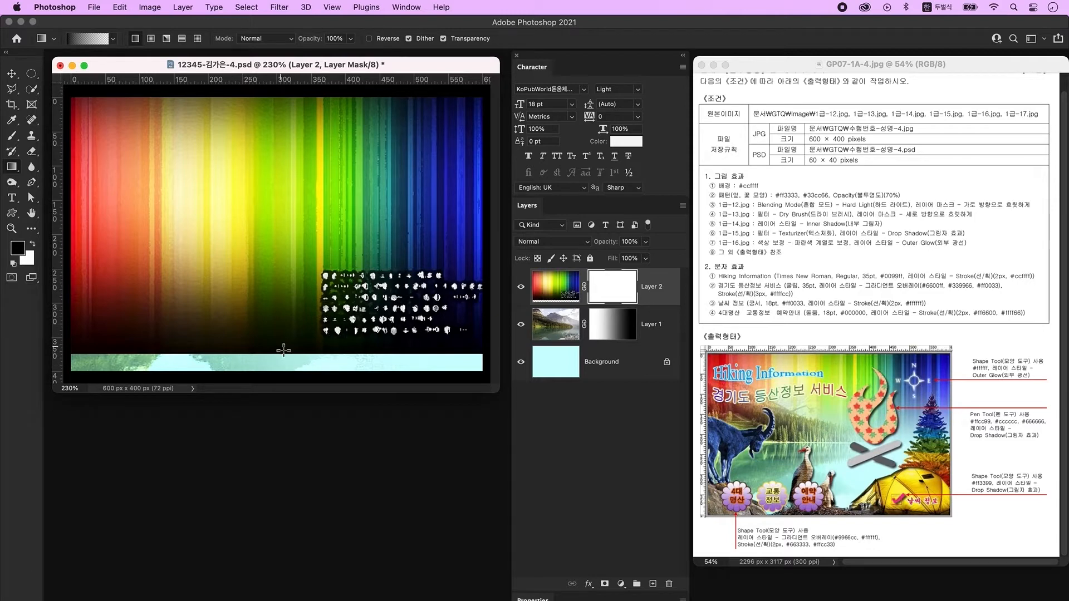
left_click_drag(284, 350, 291, 139)
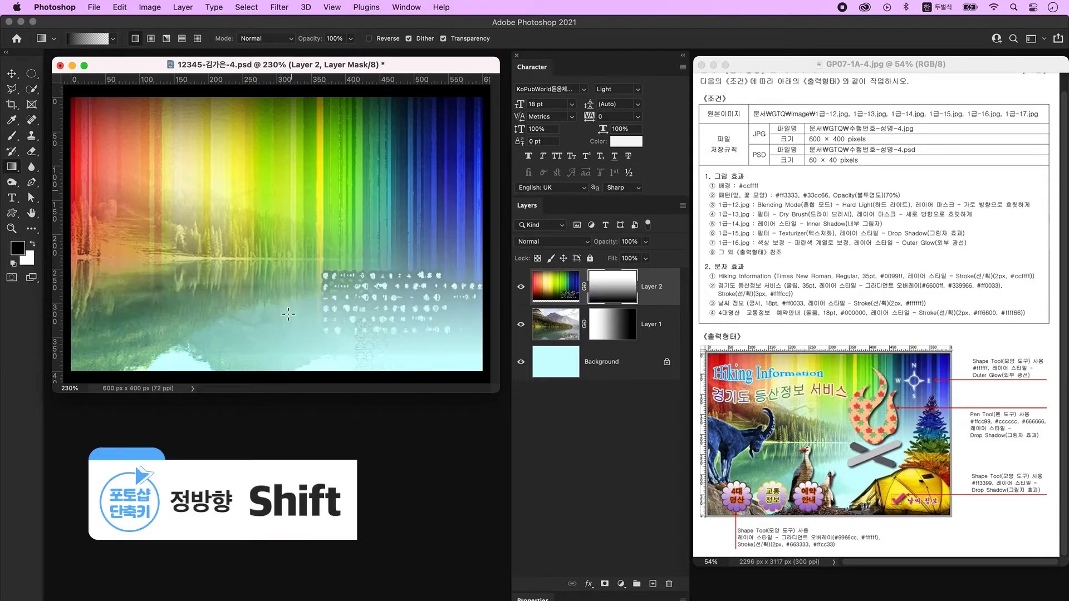
left_click_drag(291, 356, 290, 136)
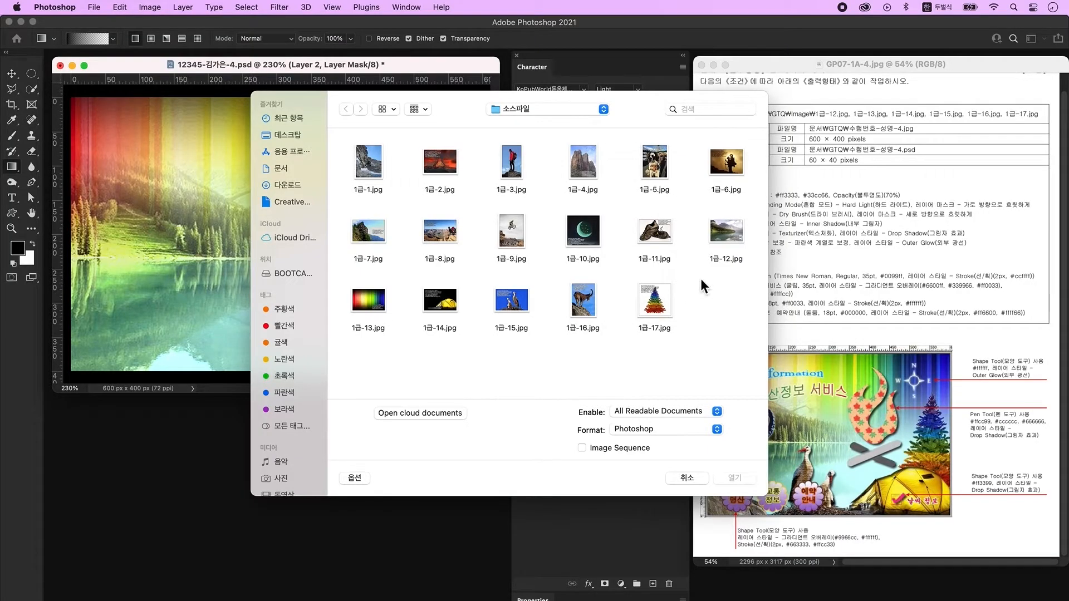
Open 1급-14.jpg and convert its background into an editable Layer 0.
left_click(456, 304)
left_click(733, 480)
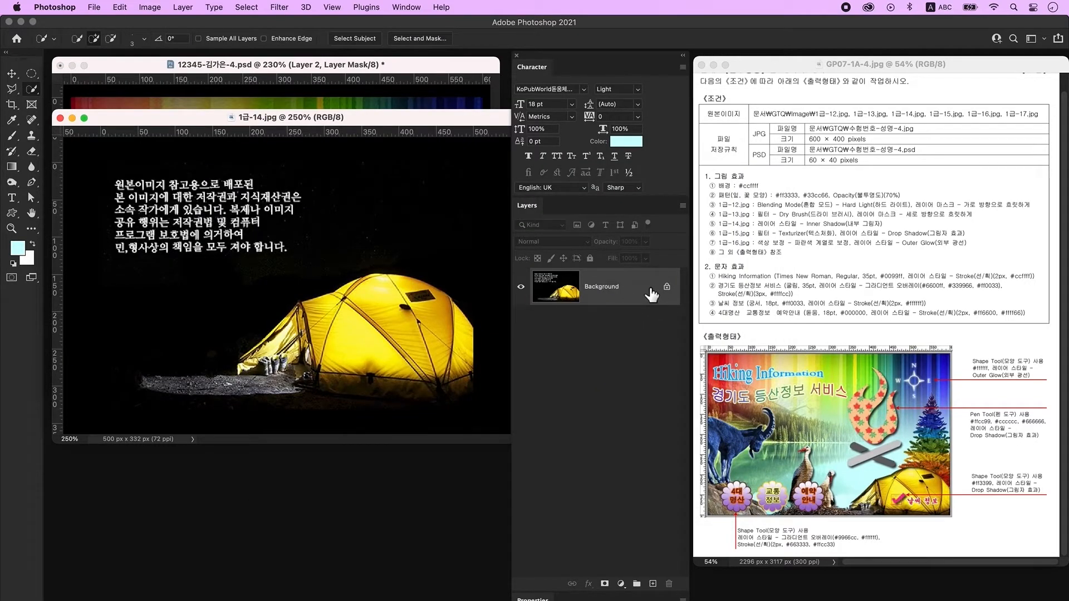
double_click(652, 295)
left_click(637, 317)
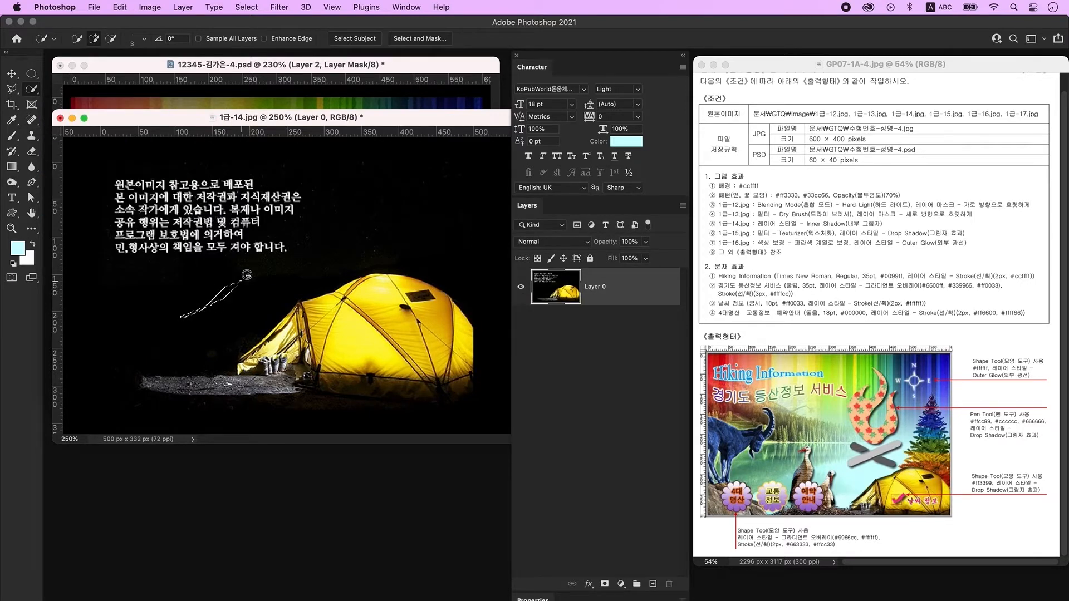
Quick-select the dark background around the tent, including the rocks at left, and delete it.
mouse_move(329, 225)
left_mouse_down()
mouse_move(372, 193)
mouse_move(411, 191)
mouse_move(456, 218)
mouse_move(500, 281)
left_mouse_up()
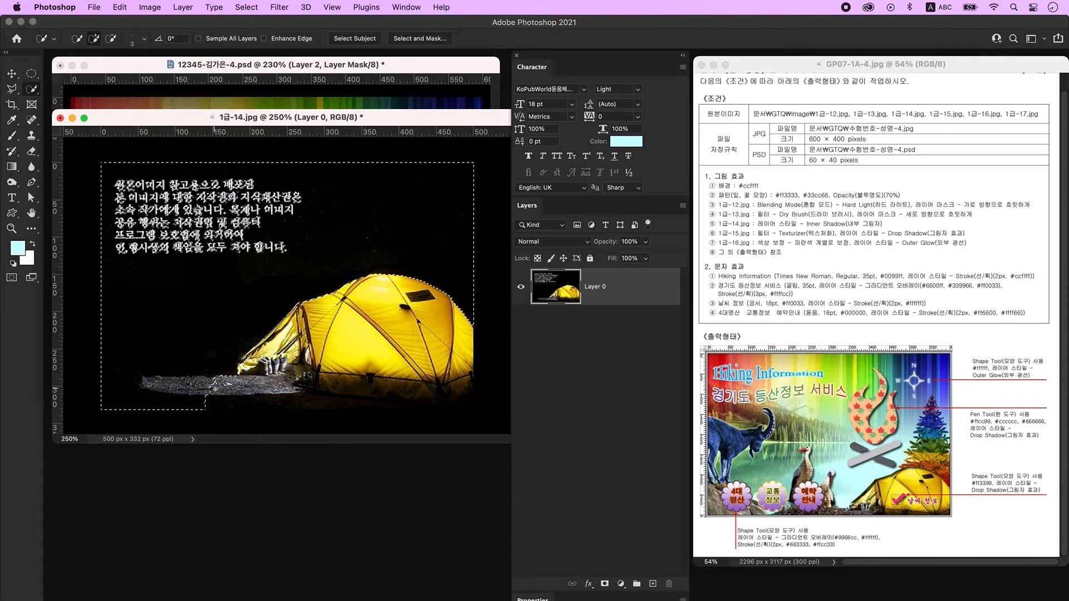
left_click_drag(221, 384, 148, 384)
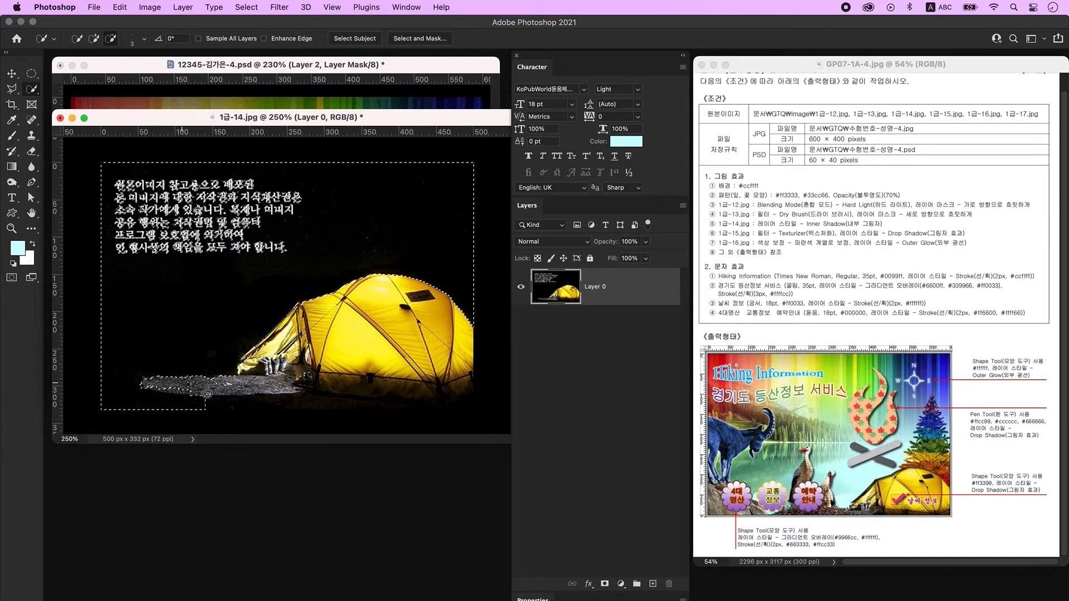
left_click_drag(156, 390, 236, 402)
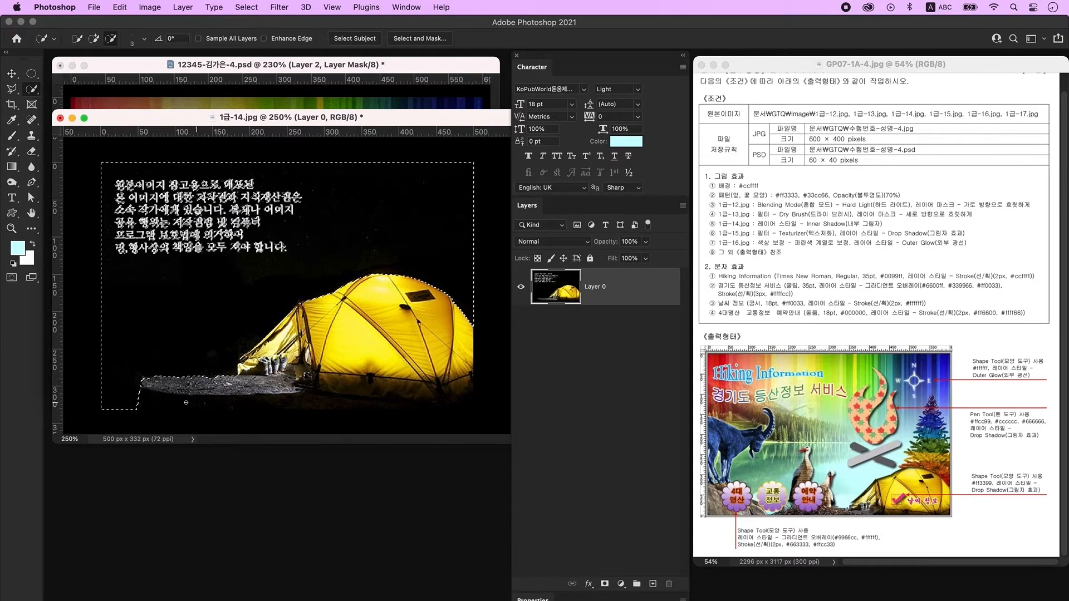
key("Delete")
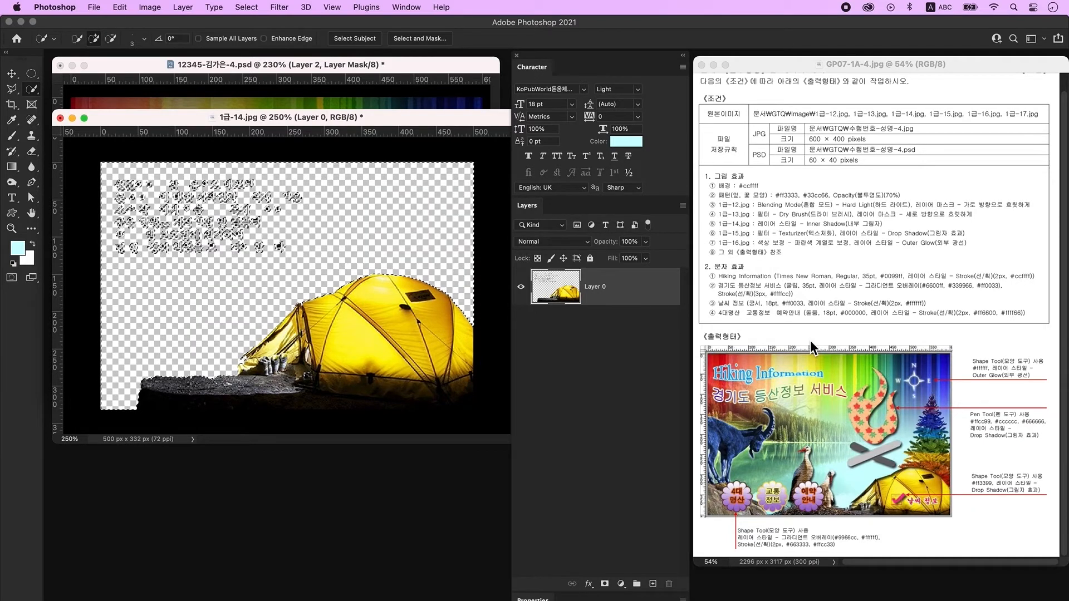
key("super+d")
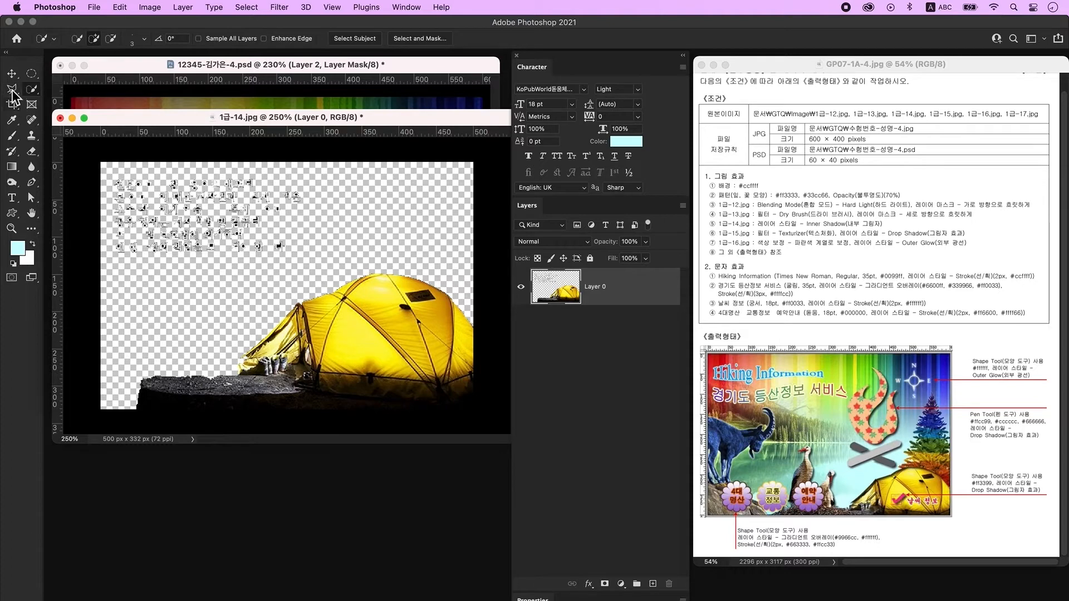
Remove the leftover text at top left with a rectangular selection.
left_click(32, 74)
left_click(91, 72)
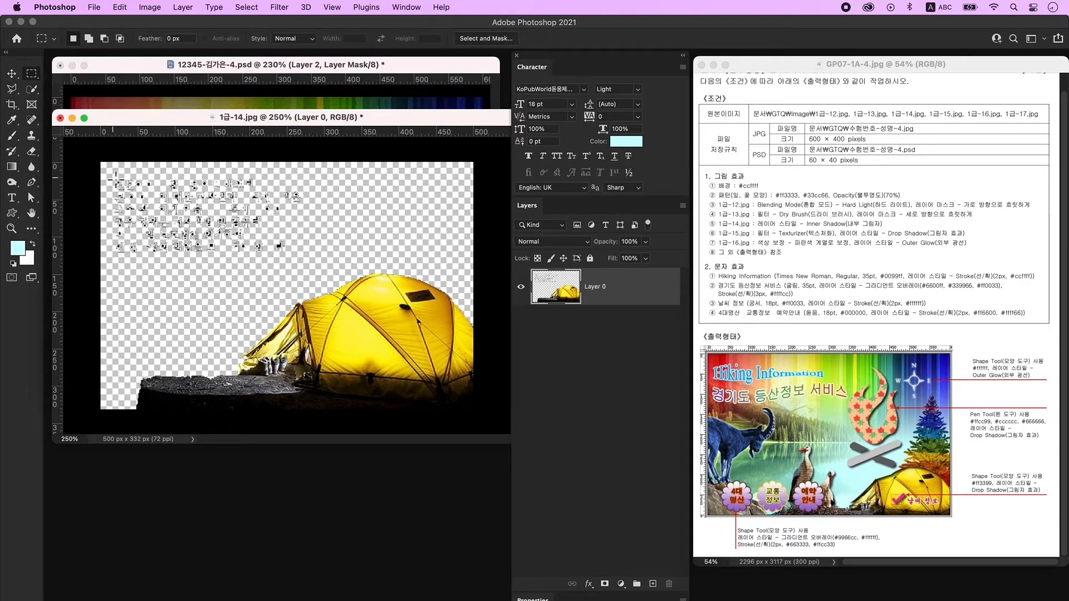
left_click_drag(100, 162, 318, 271)
key("Delete")
key("super+d")
Drag the cut-out tent into the poster and close 1급-14.jpg without saving.
key("v")
left_click_drag(339, 120, 464, 209)
left_click_drag(485, 419, 244, 158)
left_click(243, 272)
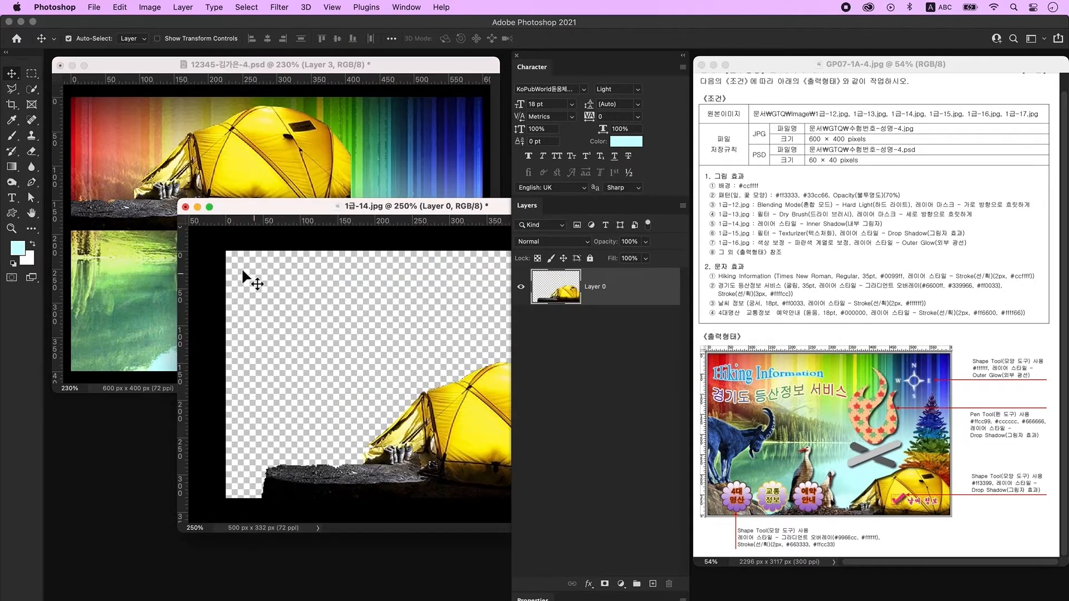
left_click(186, 207)
Scale the tent to about 90% and place it in the poster's lower right corner.
key("super+t")
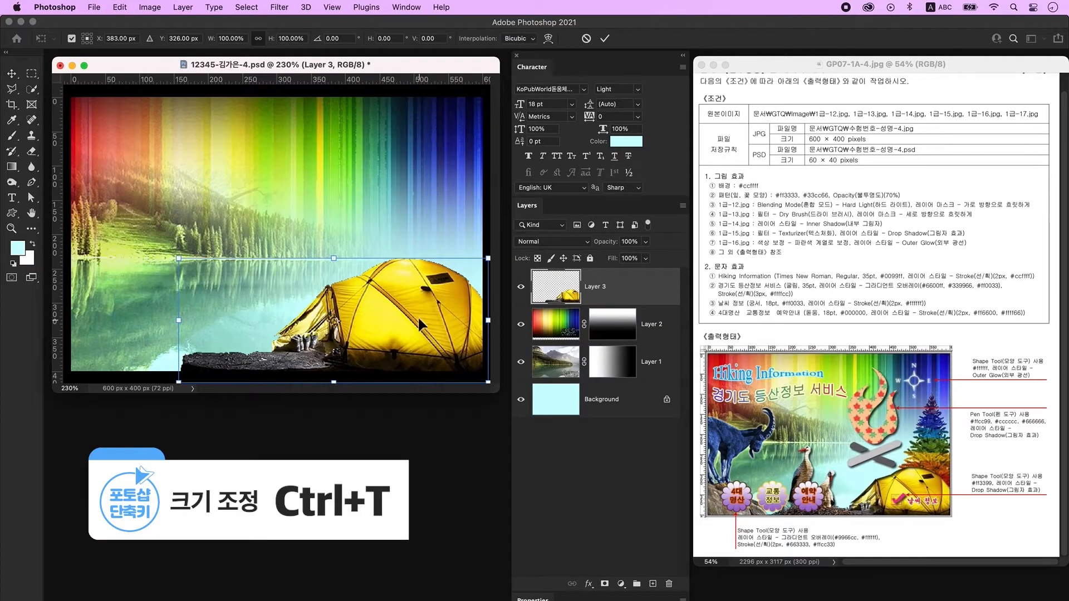
mouse_move(336, 260)
left_mouse_down()
mouse_move(341, 243)
mouse_move(337, 273)
left_mouse_up()
left_click_drag(395, 351, 412, 349)
key("Return")
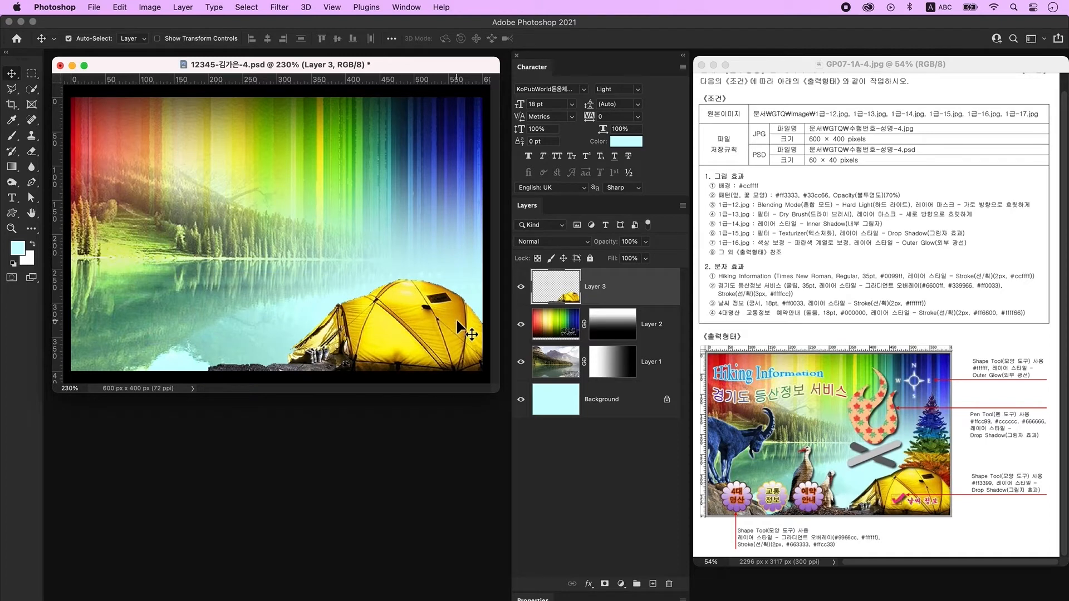
Add an Inner Shadow layer style to the tent layer.
double_click(650, 292)
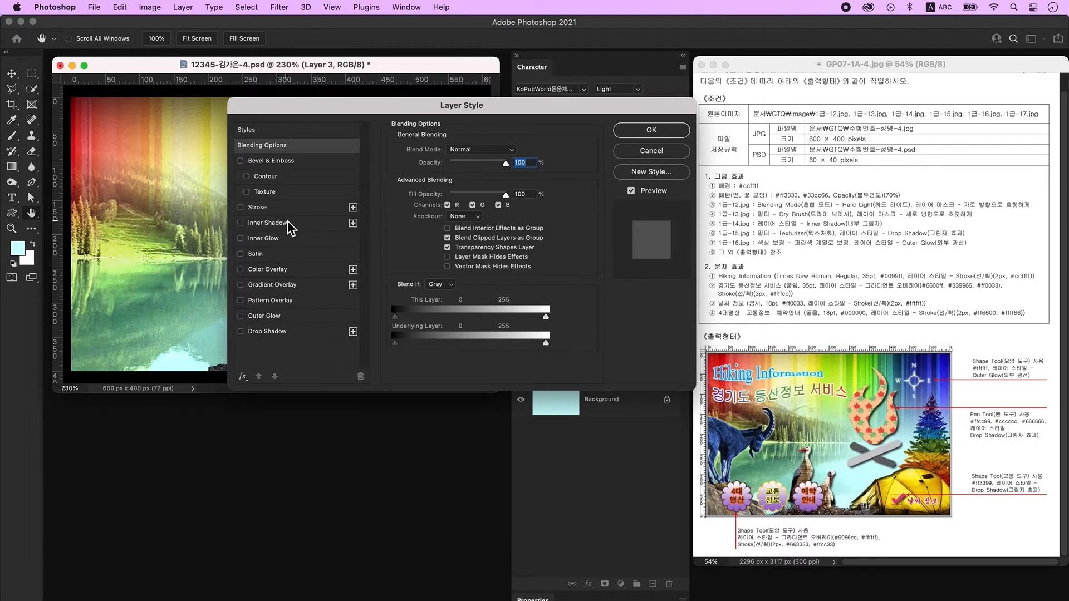
left_click(334, 223)
left_click(650, 130)
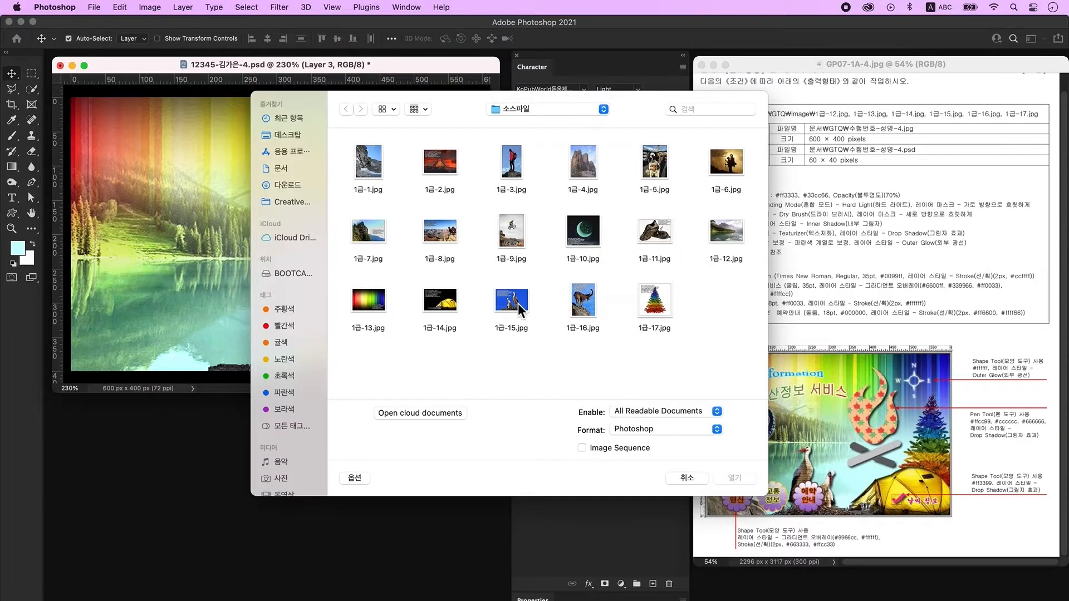
Open 1급-15.jpg and convert its background into an editable Layer 0.
left_click(519, 304)
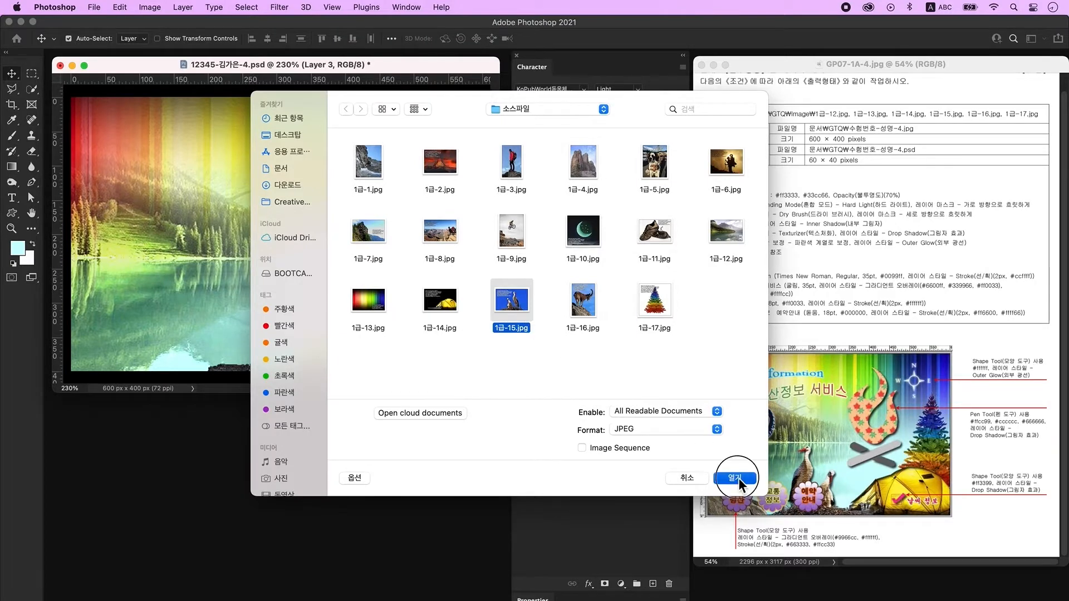
left_click(735, 478)
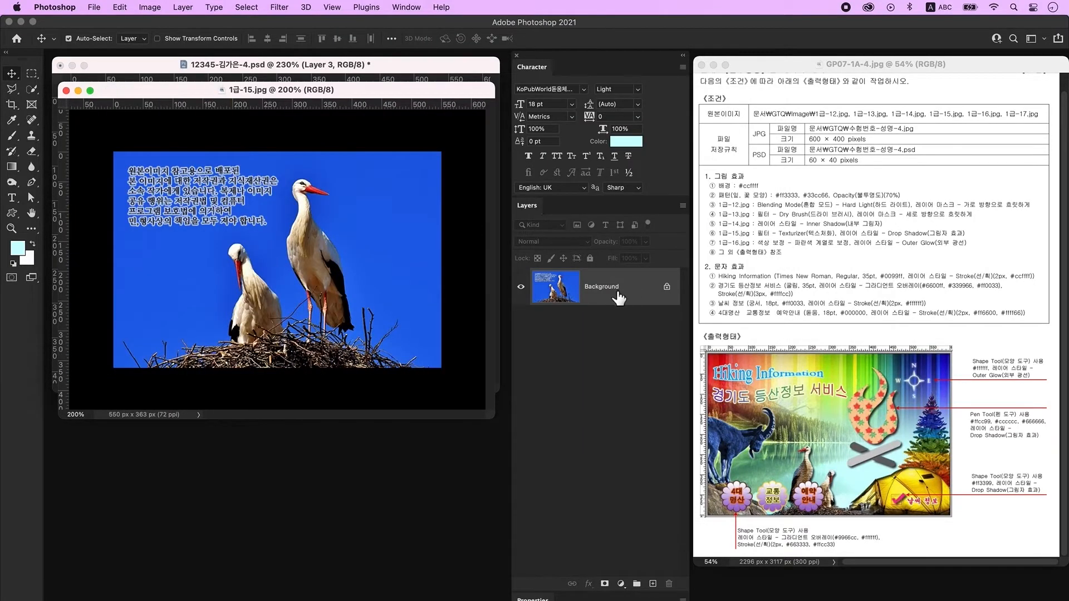
double_click(646, 295)
left_click(640, 320)
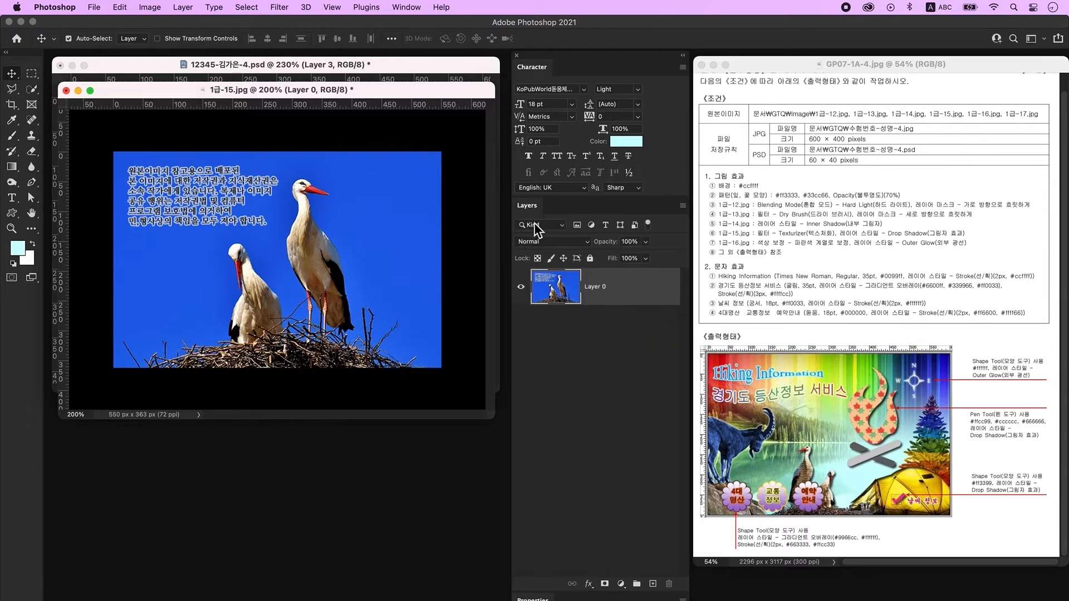
Quick-select the blue sky and text area around the storks and delete it.
left_click(34, 93)
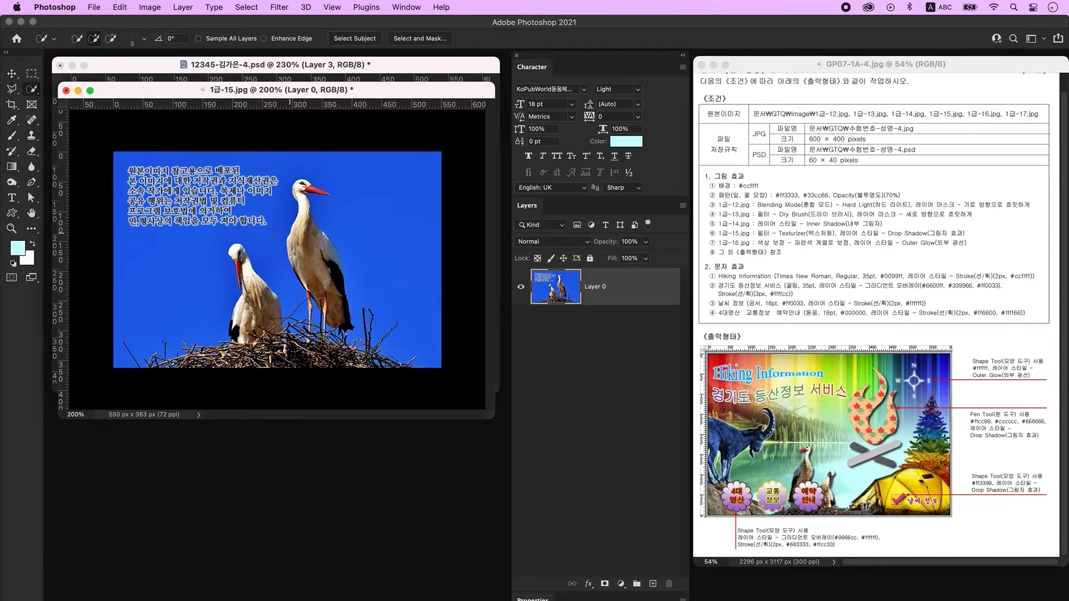
mouse_move(198, 253)
left_mouse_down()
mouse_move(212, 224)
mouse_move(231, 215)
mouse_move(257, 213)
mouse_move(271, 244)
mouse_move(258, 167)
mouse_move(133, 151)
left_mouse_up()
mouse_move(358, 144)
left_mouse_down()
mouse_move(426, 150)
mouse_move(439, 263)
left_mouse_up()
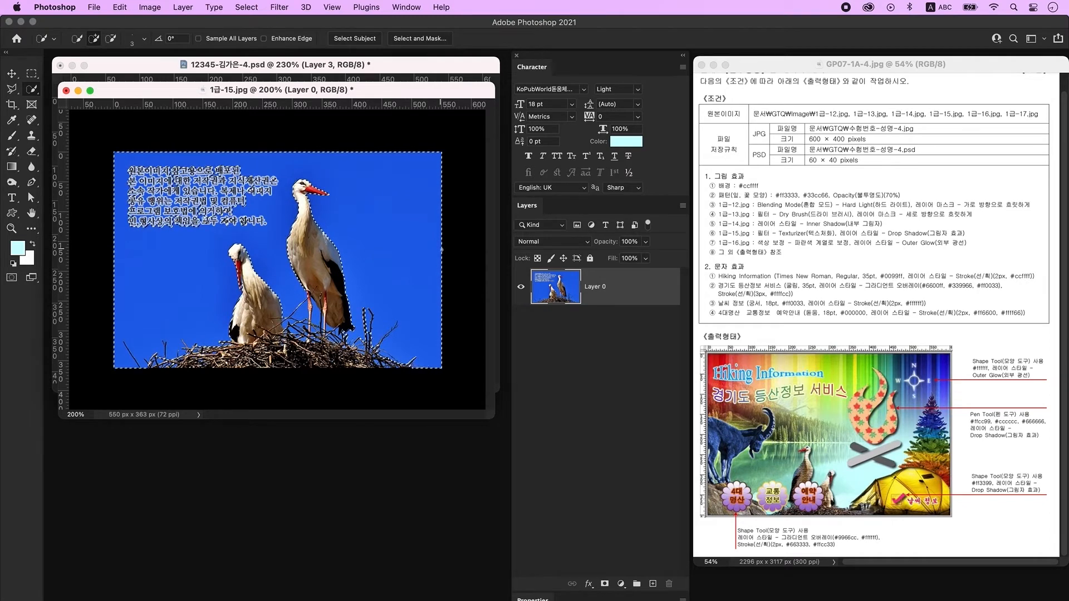
key("Delete")
key("ctrl+d")
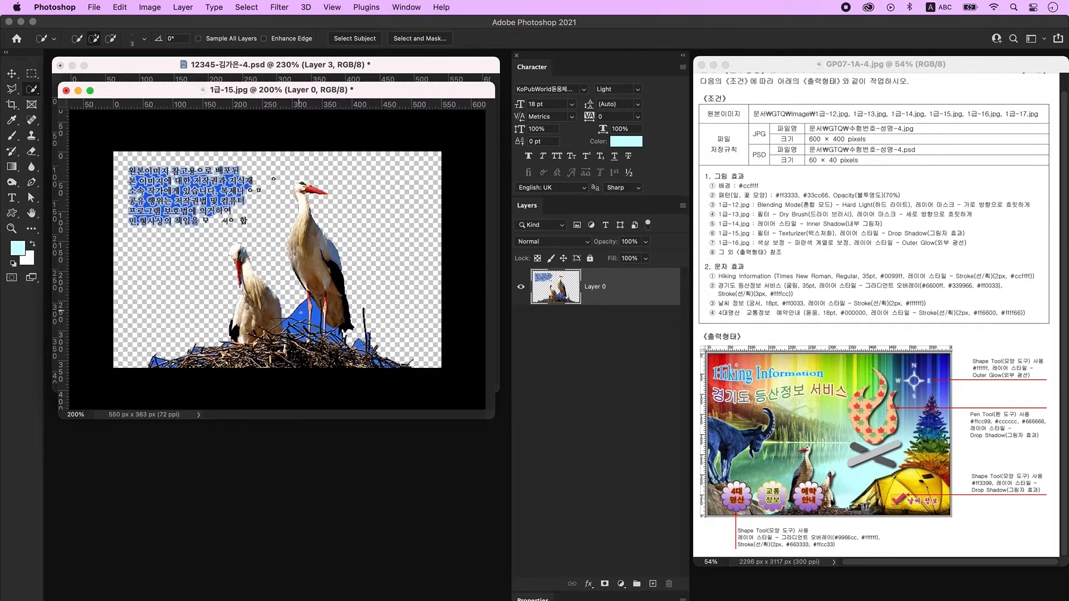
Select the leftover blue patches between the storks and beside the nest, and delete them.
left_click(159, 363)
left_click(304, 315)
left_click(295, 325)
left_click(317, 319)
left_click(335, 335)
left_click_drag(360, 344, 373, 363)
key("Delete")
key("super+d")
Drag the cut-out storks and nest into the poster as Layer 4.
key("m")
left_click_drag(100, 143, 286, 243)
key("Delete")
key("super+d")
key("v")
left_click_drag(357, 88, 402, 279)
left_click_drag(365, 428, 326, 198)
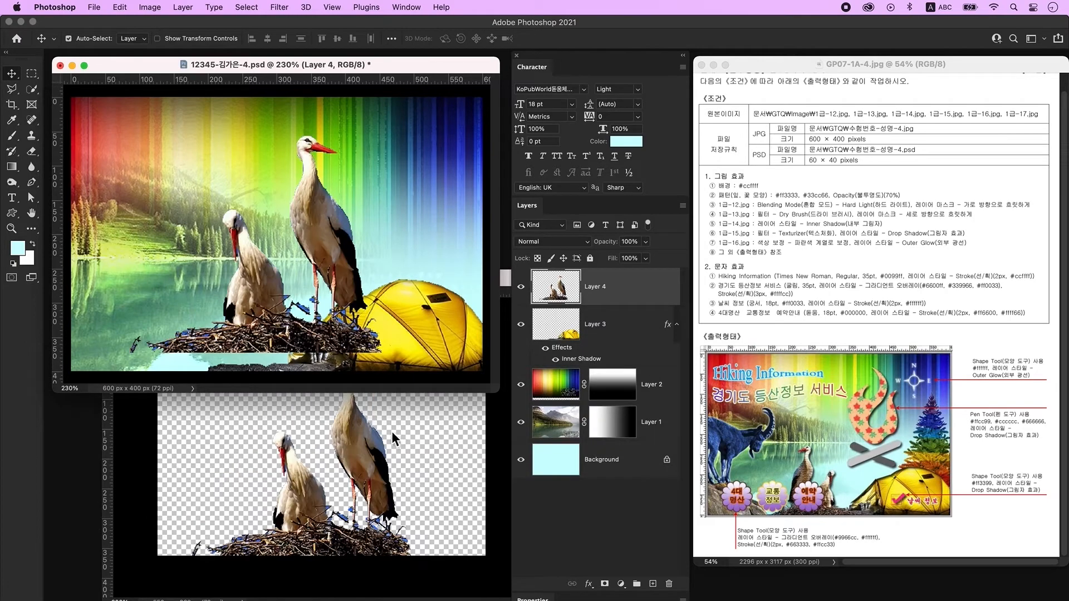
Flip the storks horizontally and shrink them to about 54.75% at the bottom left.
key("super+t")
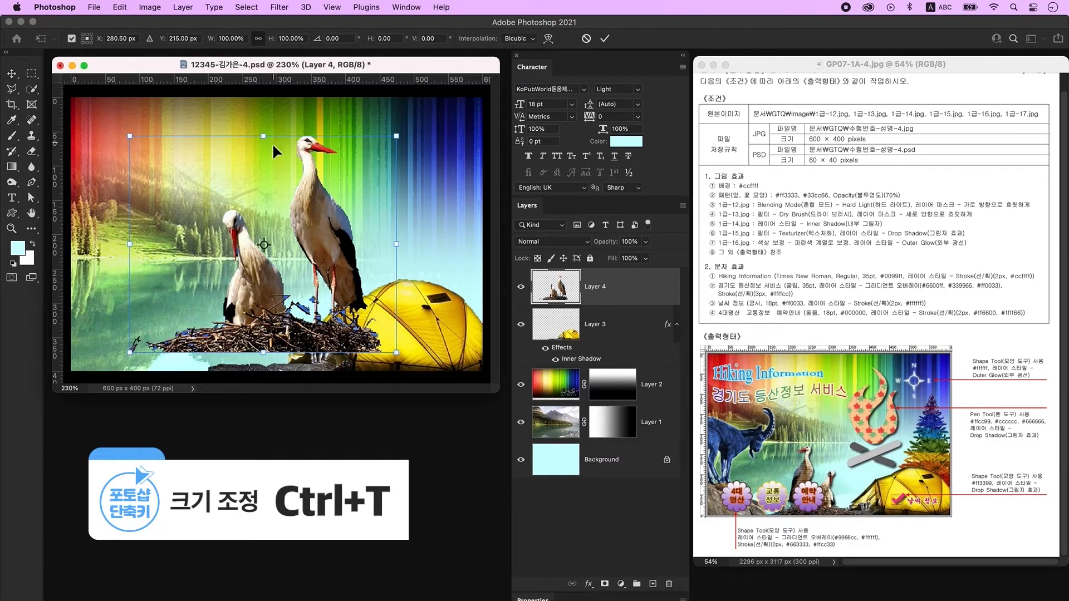
right_click(272, 277)
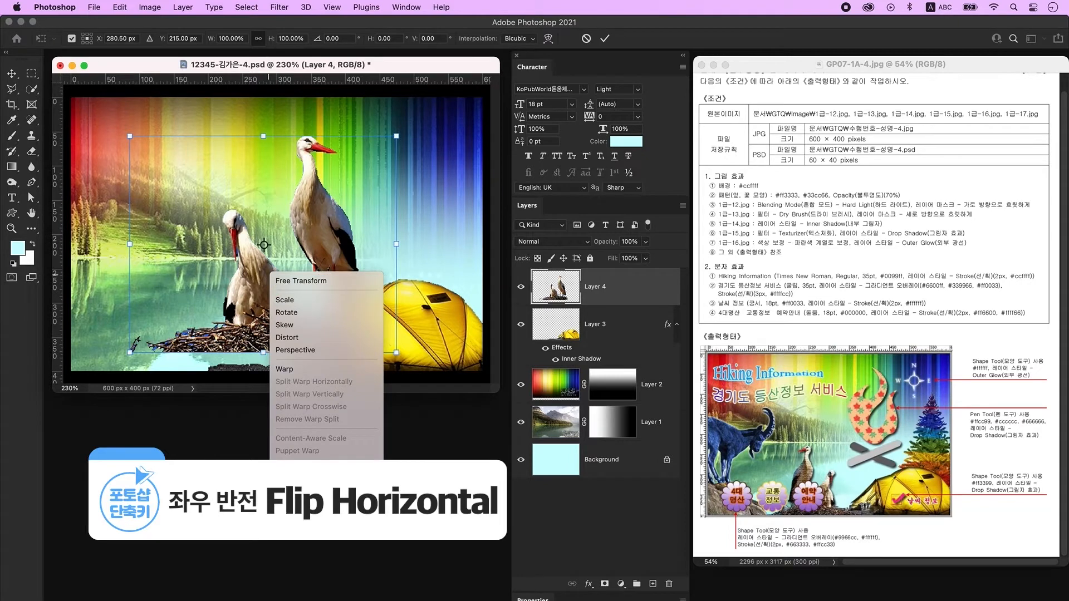
left_click(301, 526)
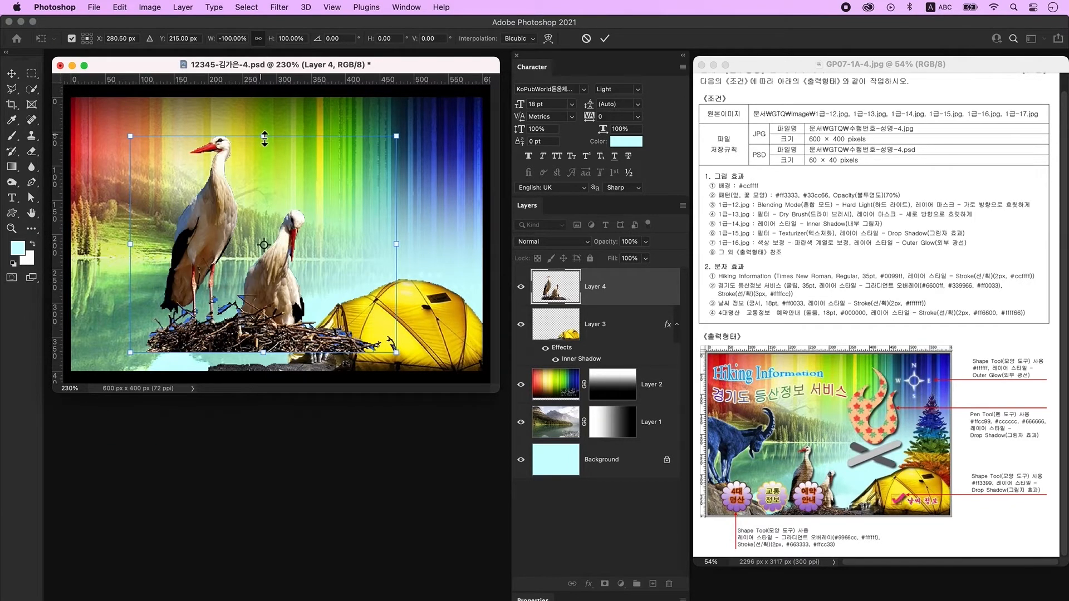
left_click_drag(264, 144, 264, 239)
key("Return")
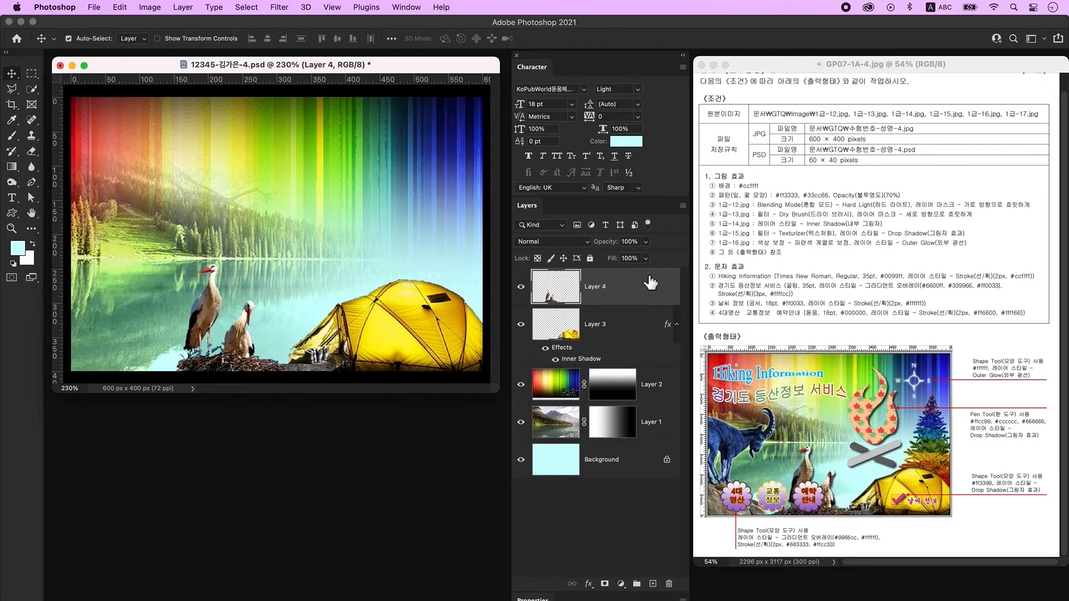
left_click(285, 7)
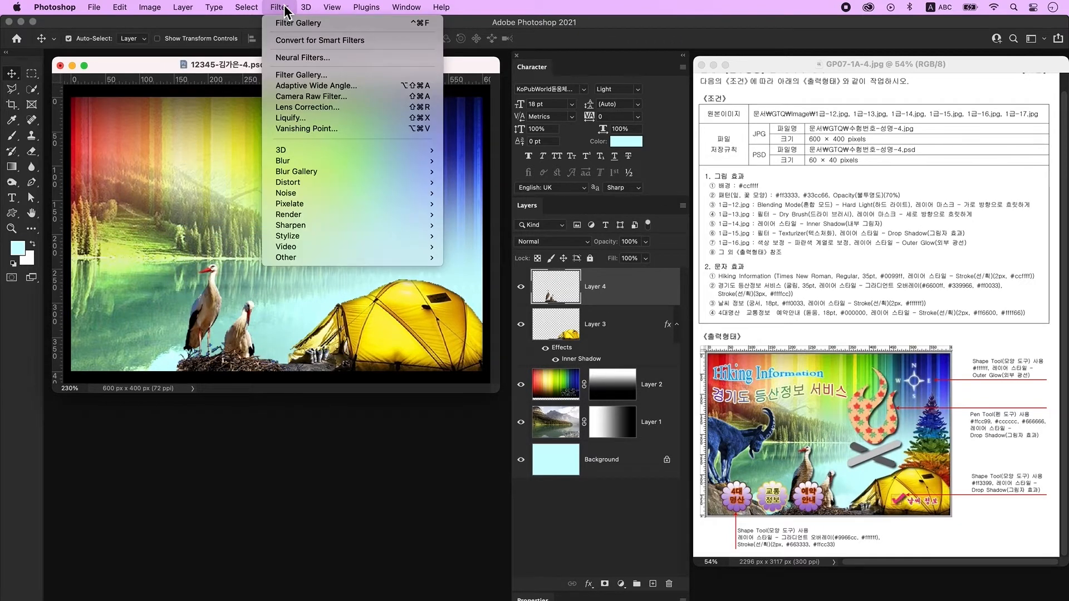
Apply a Canvas Texturizer from the Filter Gallery to the storks, then add a Drop Shadow.
left_click(303, 74)
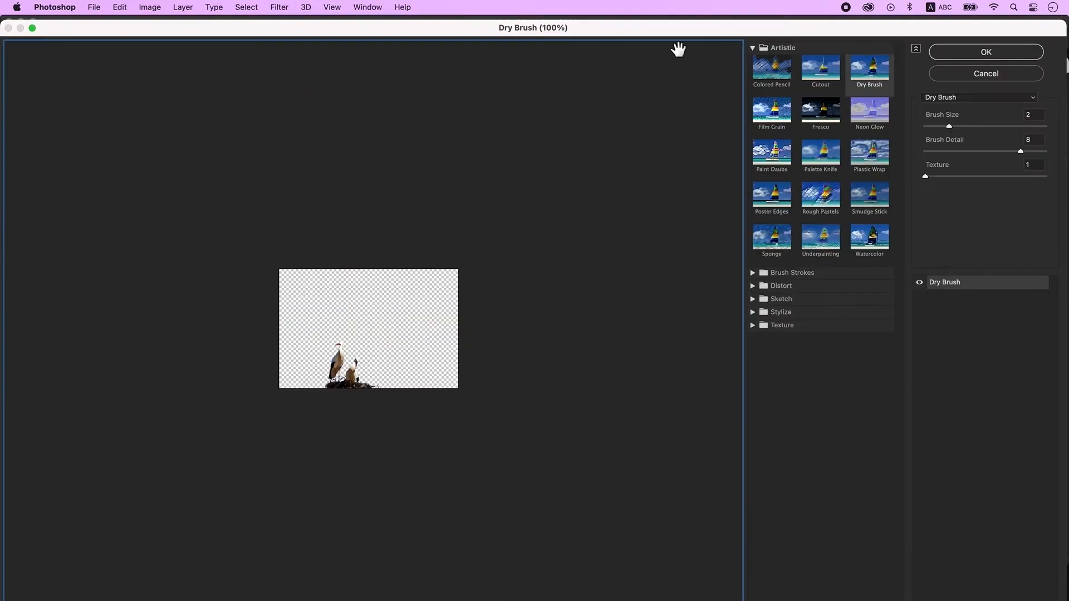
left_click(997, 97)
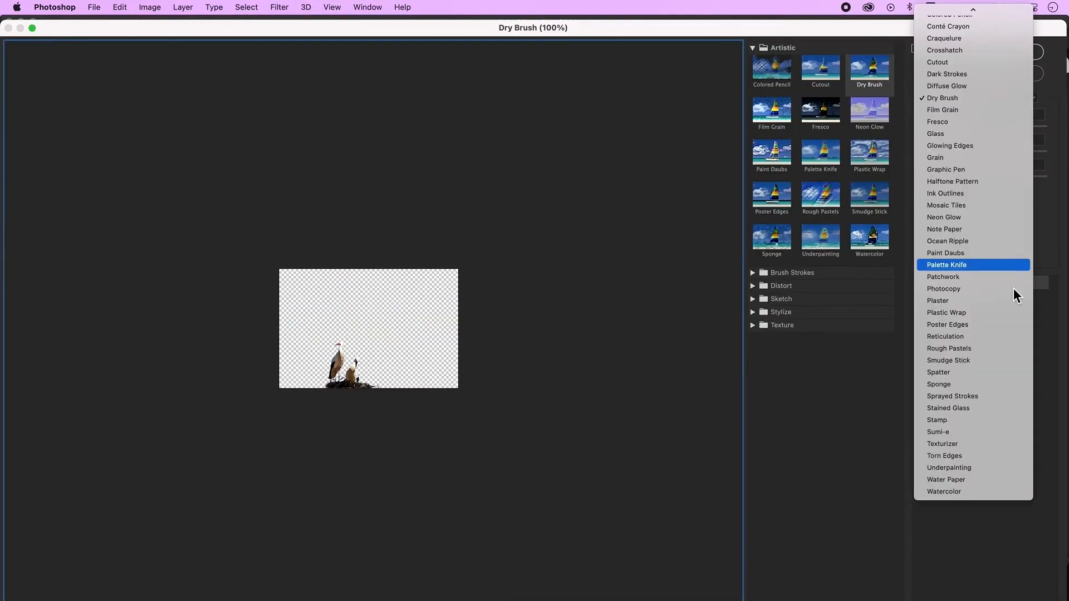
left_click(997, 444)
left_click(969, 51)
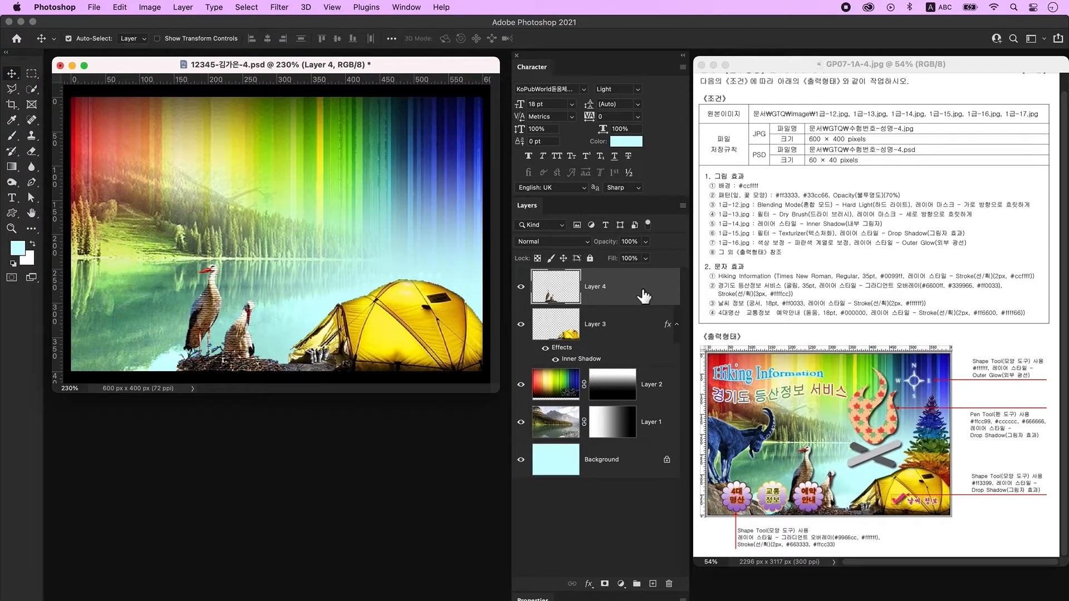
double_click(654, 295)
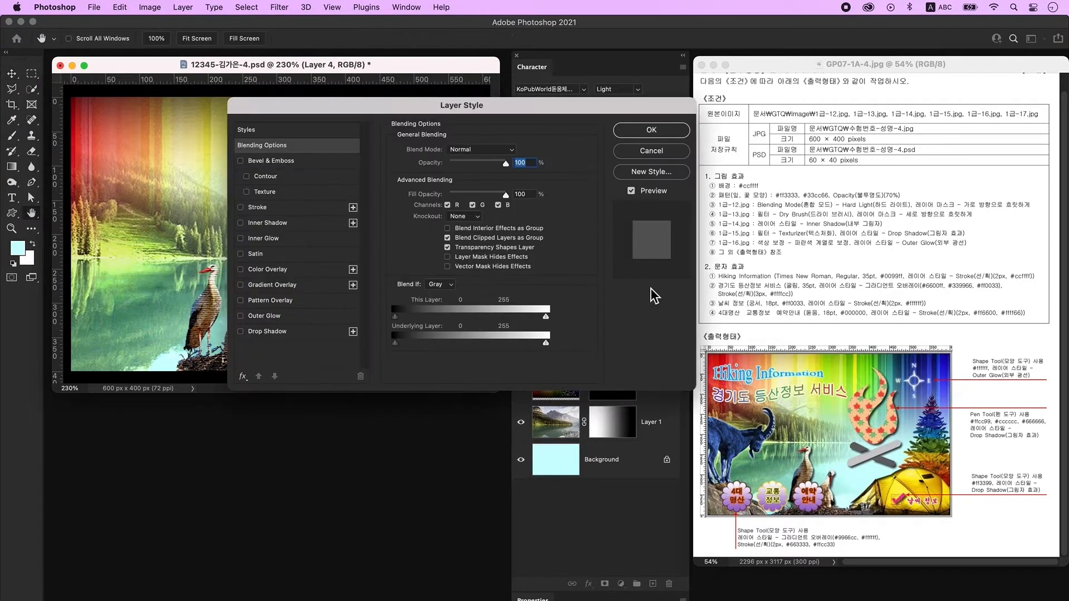
left_click(280, 333)
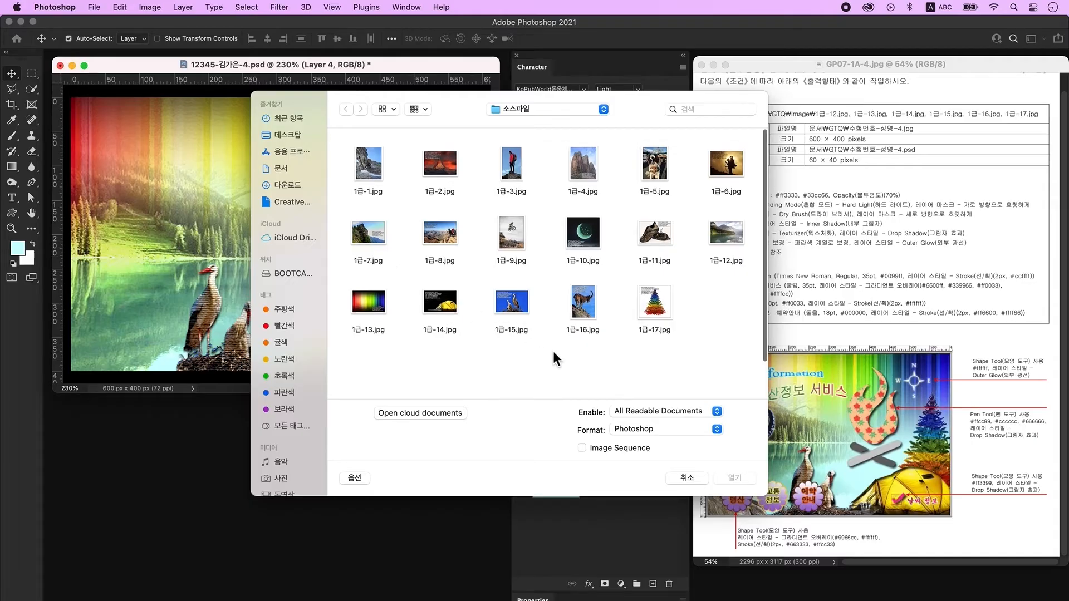
Open 1급-16.jpg and convert its background into an editable Layer 0.
left_click(584, 306)
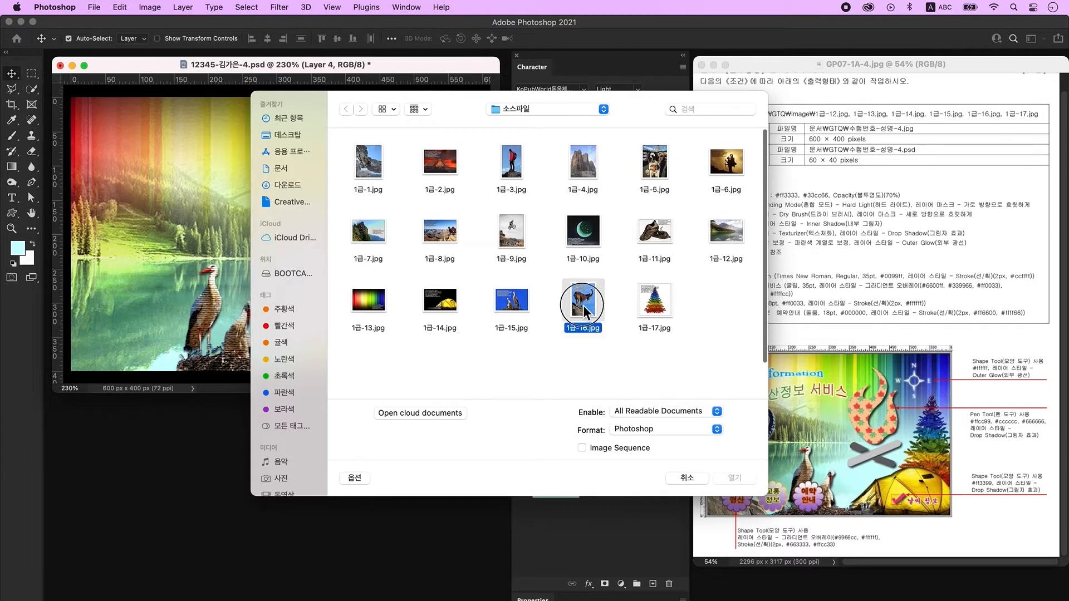
left_click(730, 477)
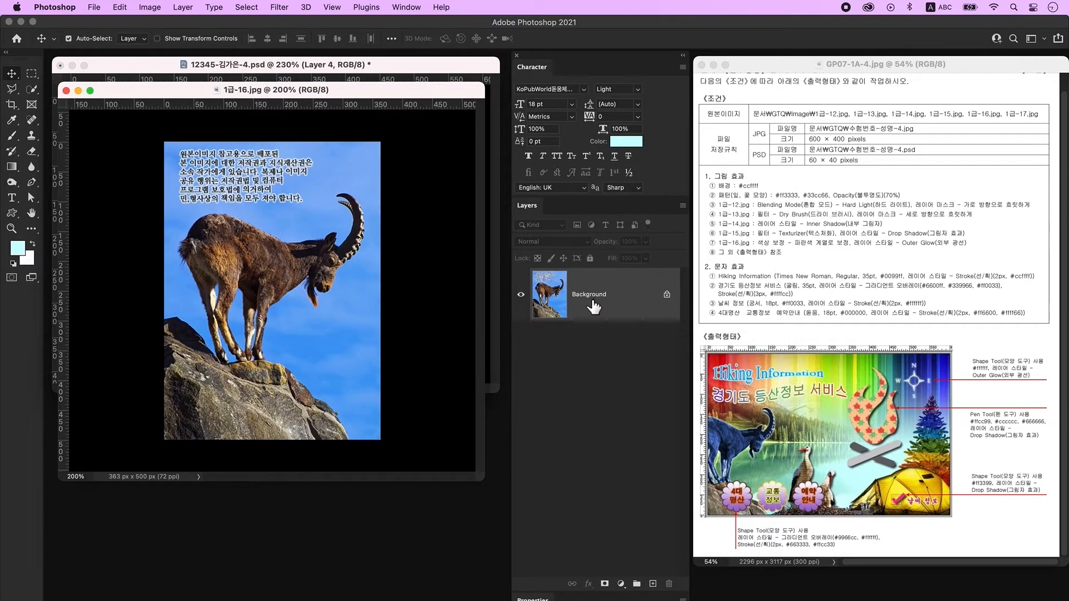
double_click(646, 301)
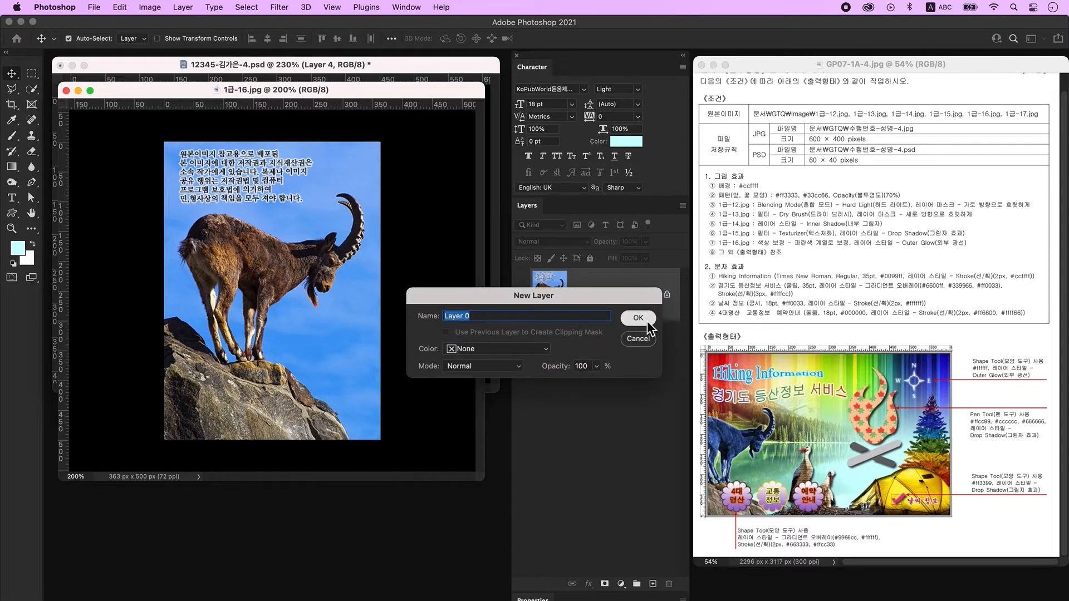
left_click(638, 319)
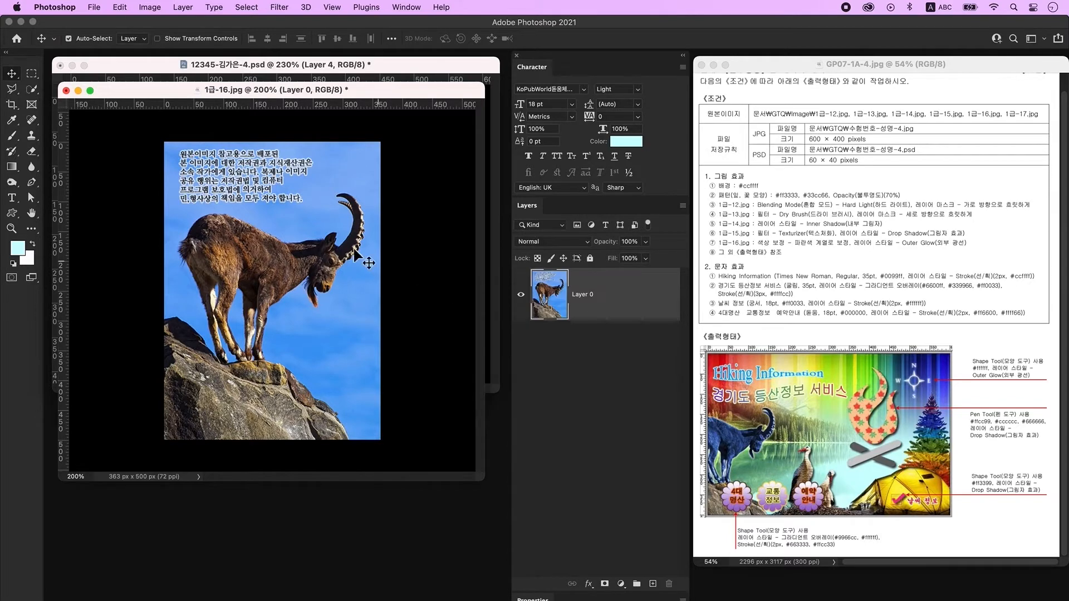
Quick-select and delete the sky around the goat, then erase the leftover text.
left_click(33, 89)
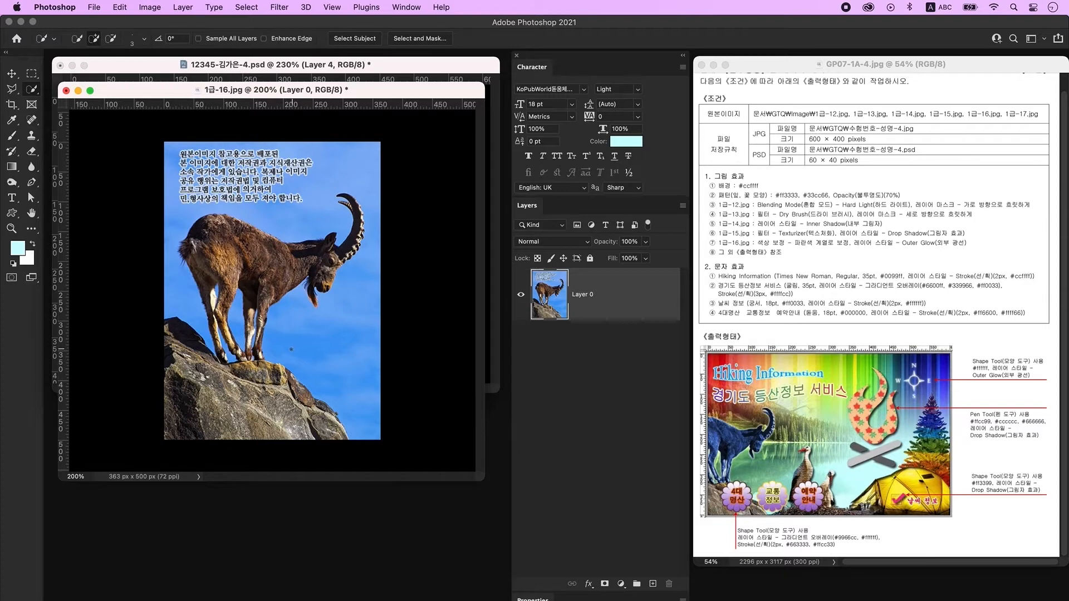
mouse_move(298, 324)
left_mouse_down()
mouse_move(339, 338)
mouse_move(366, 319)
left_mouse_up()
mouse_move(378, 210)
left_mouse_down()
mouse_move(361, 160)
mouse_move(302, 159)
mouse_move(320, 213)
left_mouse_up()
mouse_move(254, 186)
left_mouse_down()
mouse_move(157, 174)
mouse_move(173, 287)
left_mouse_up()
key("Delete")
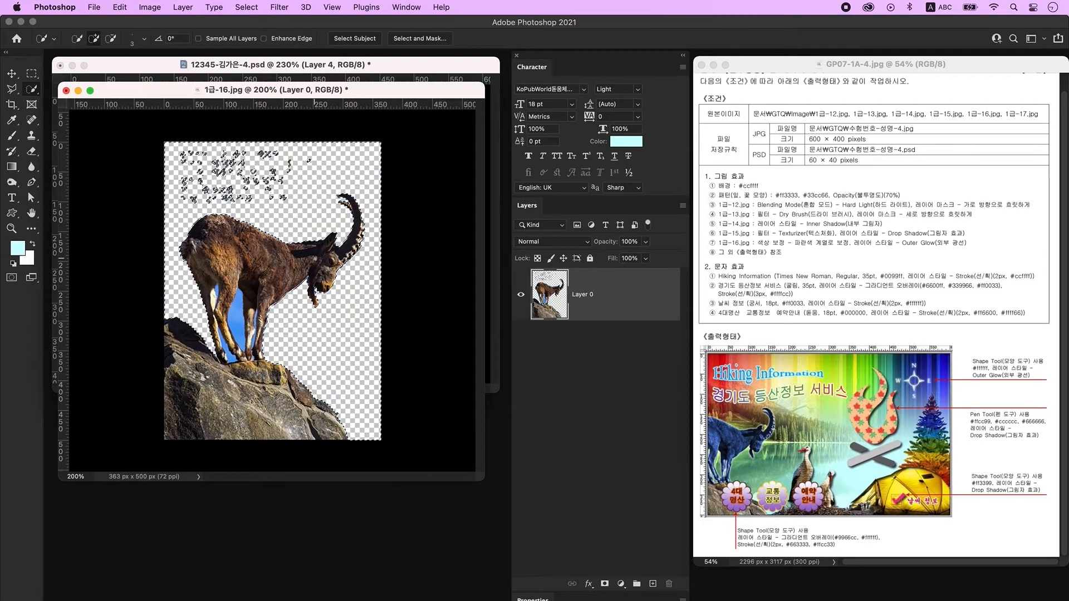
key("super+d")
key("e")
left_click_drag(304, 208, 329, 208)
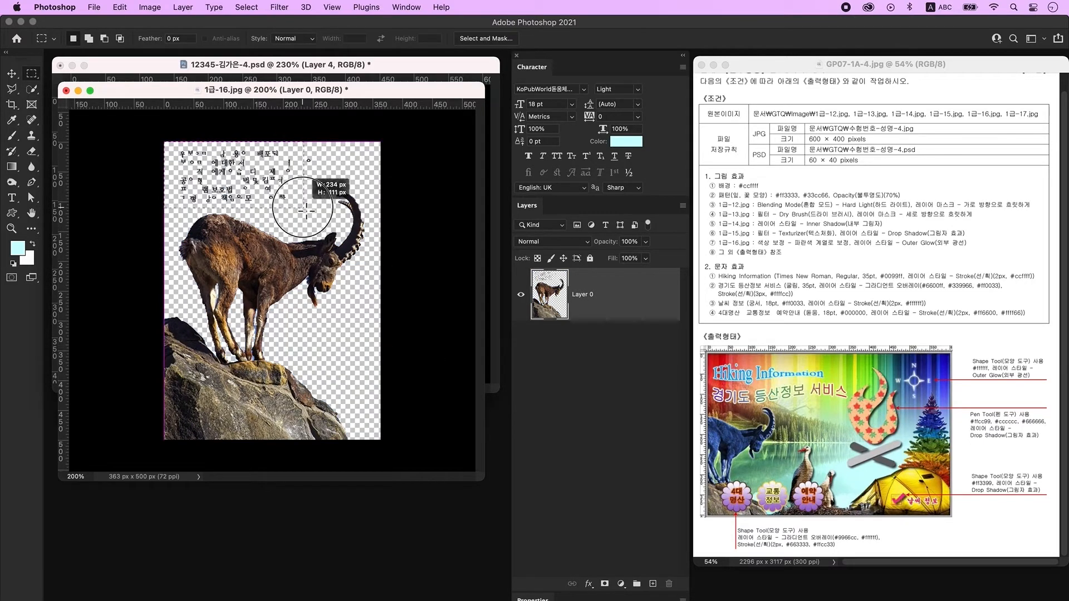
left_click_drag(304, 189, 222, 163)
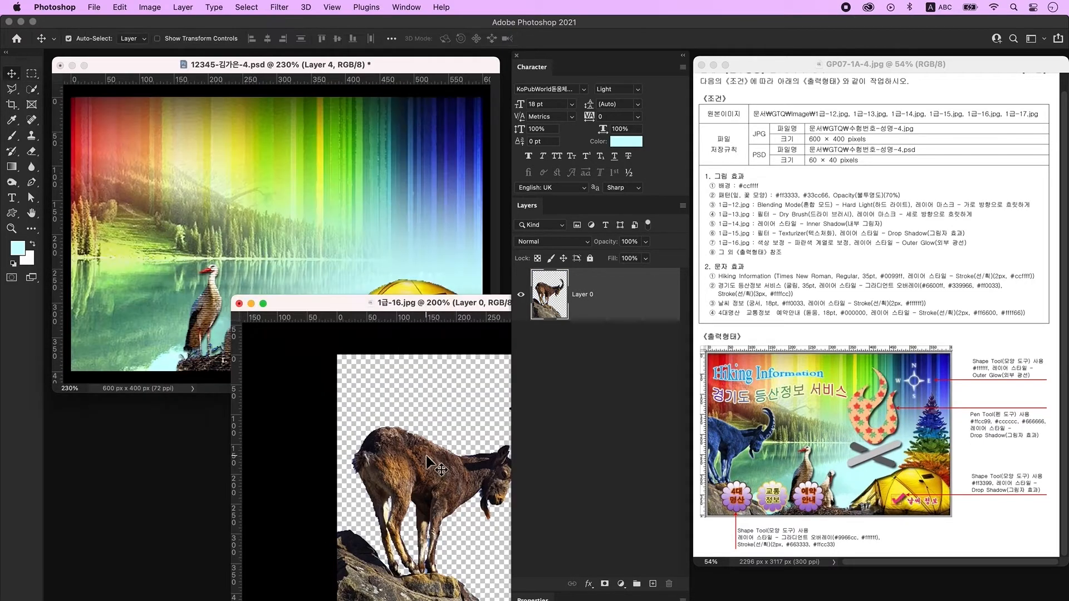
Drag the goat into the poster, scale it to 77.22%, and settle it on the left rocks.
left_click_drag(432, 463, 184, 247)
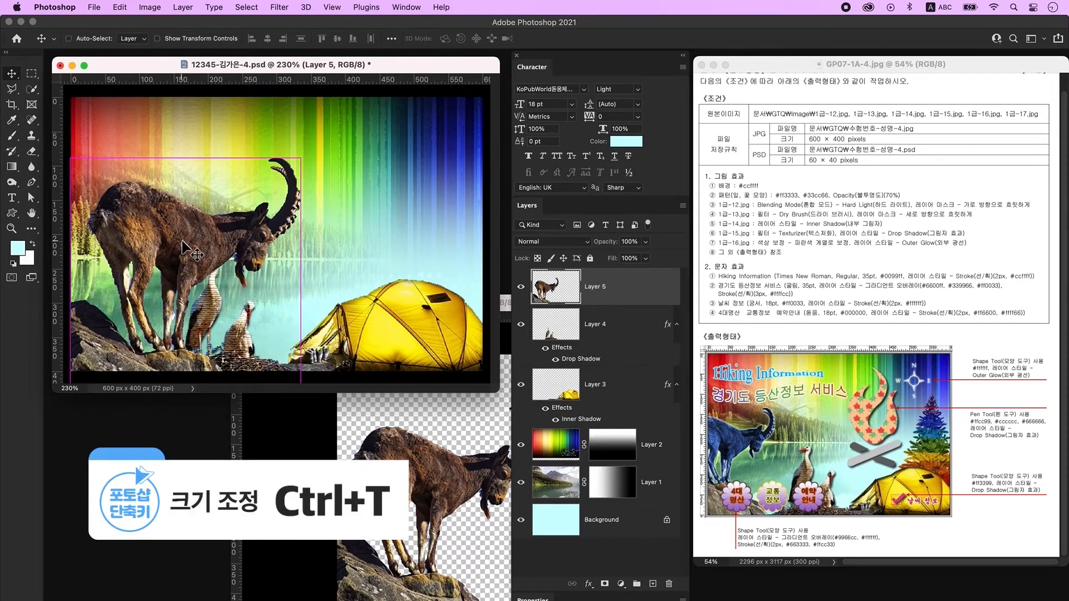
key("ctrl+t")
left_click_drag(301, 160, 248, 222)
left_click_drag(156, 313, 143, 261)
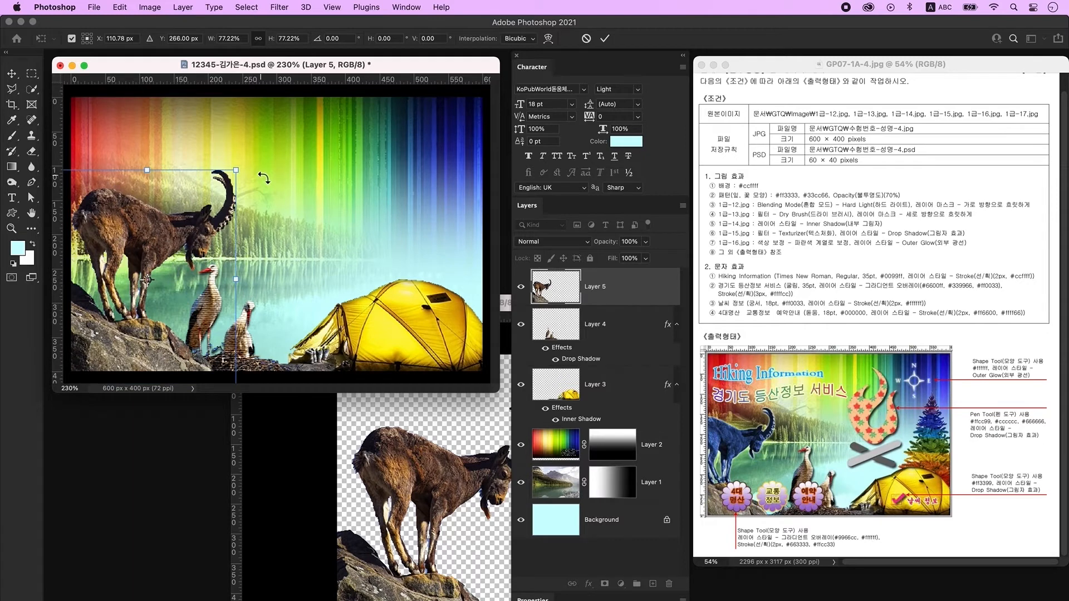
left_click_drag(209, 251, 176, 264)
key("Return")
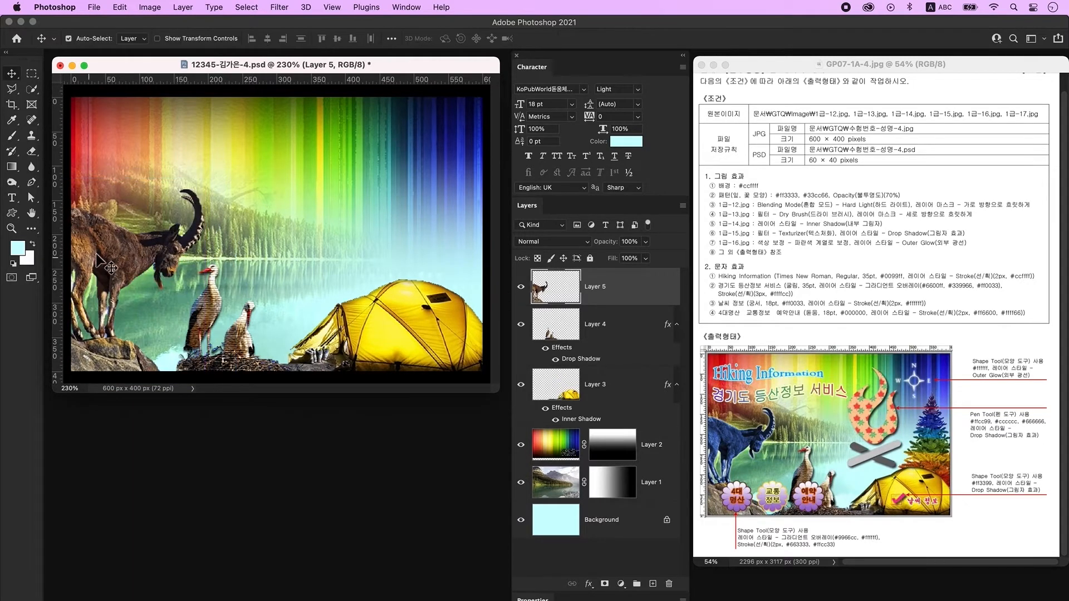
left_click(32, 89)
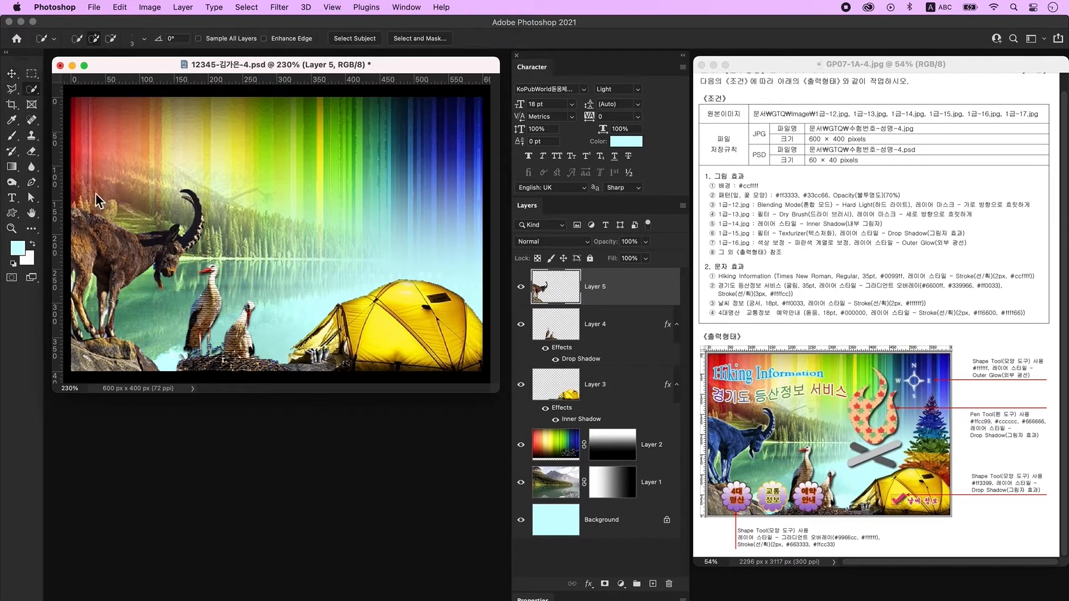
Select the goat and colorize it blue with Hue/Saturation (hue 221, saturation 25).
mouse_move(85, 257)
left_mouse_down()
mouse_move(82, 324)
mouse_move(111, 330)
left_mouse_up()
mouse_move(114, 269)
left_mouse_down()
mouse_move(189, 214)
mouse_move(159, 275)
left_mouse_up()
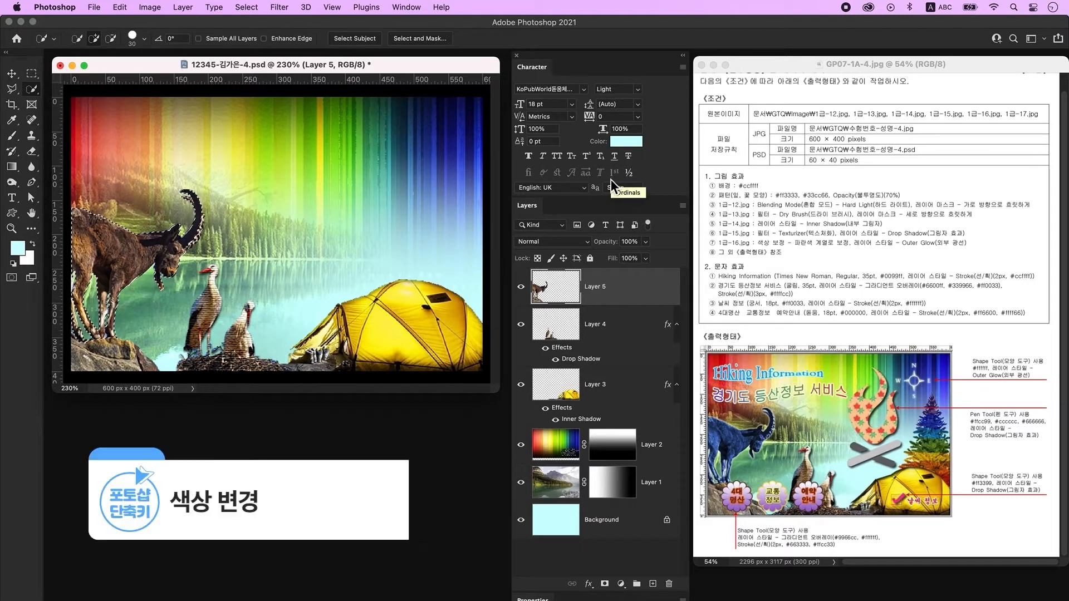
key("ctrl+u")
left_click_drag(546, 102, 547, 103)
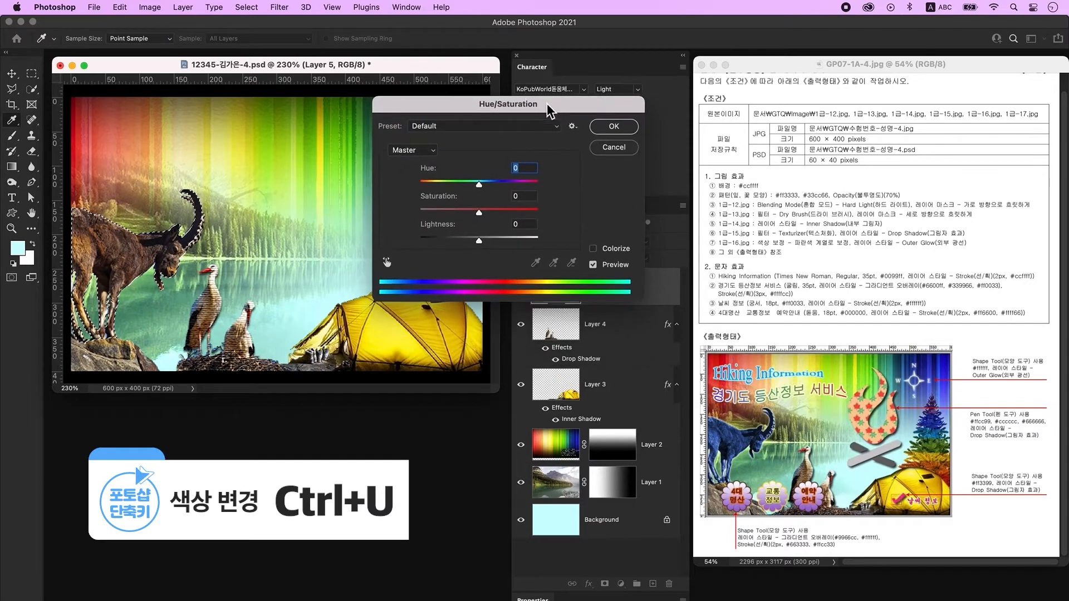
left_click(616, 250)
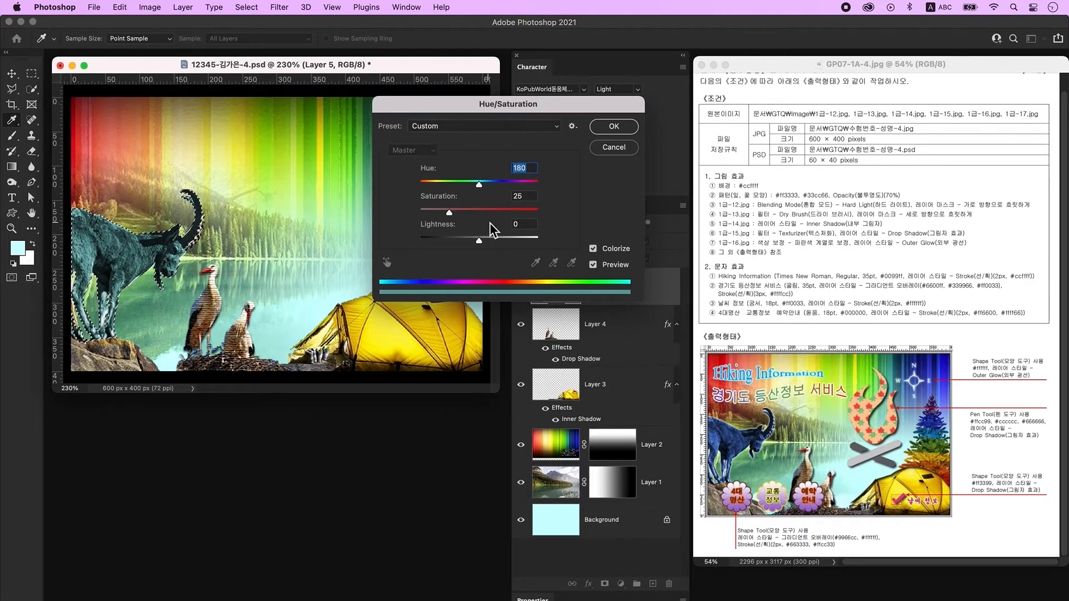
left_click_drag(484, 187, 498, 186)
left_click_drag(450, 214, 479, 214)
left_click(606, 130)
key("super+d")
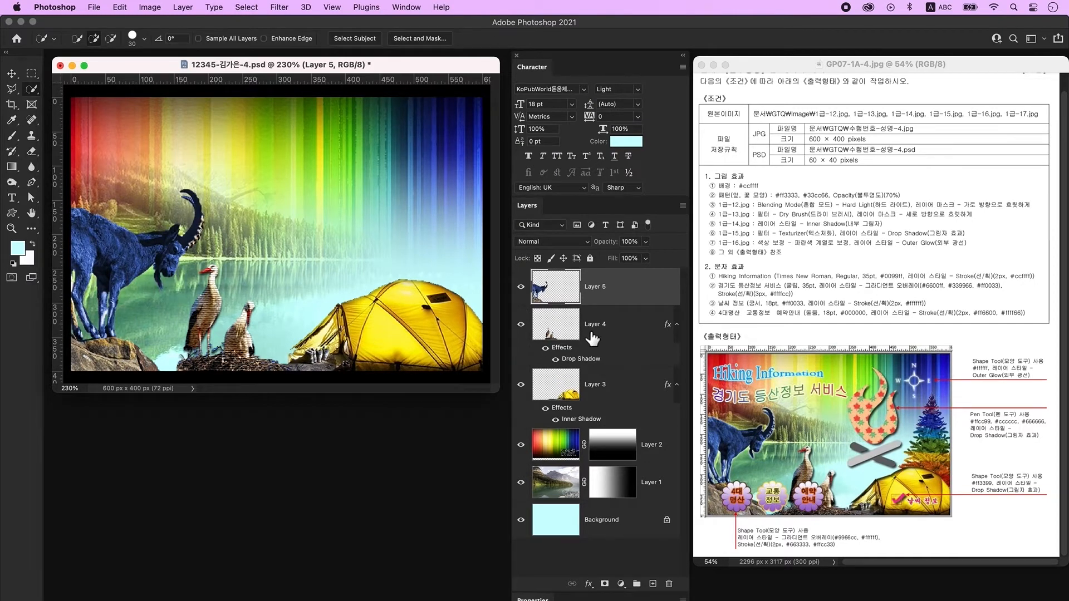
Add an Outer Glow layer style to the goat's Layer 5.
double_click(653, 298)
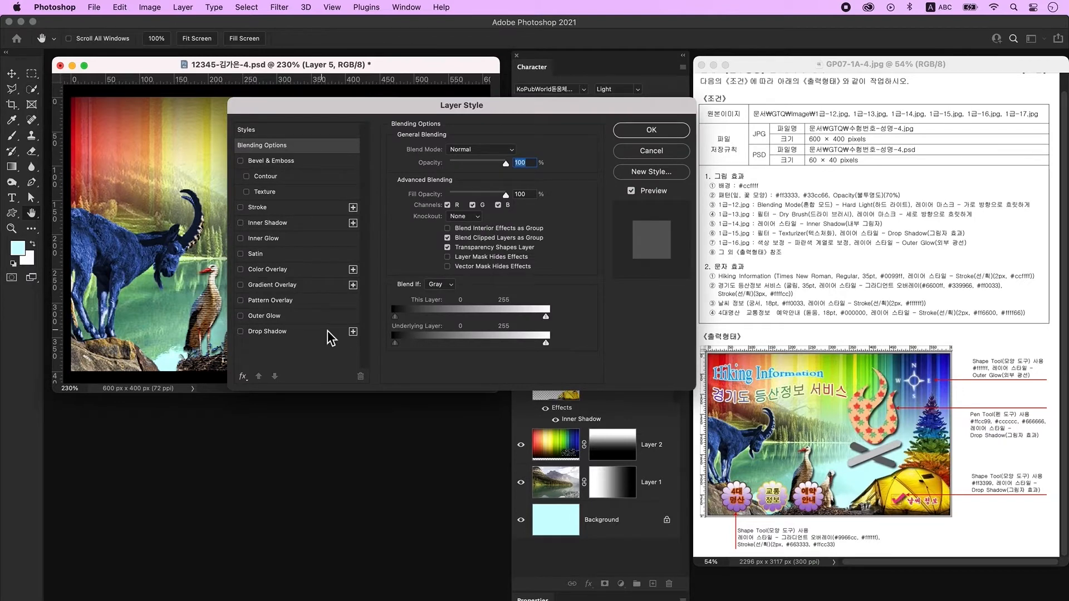
left_click(289, 317)
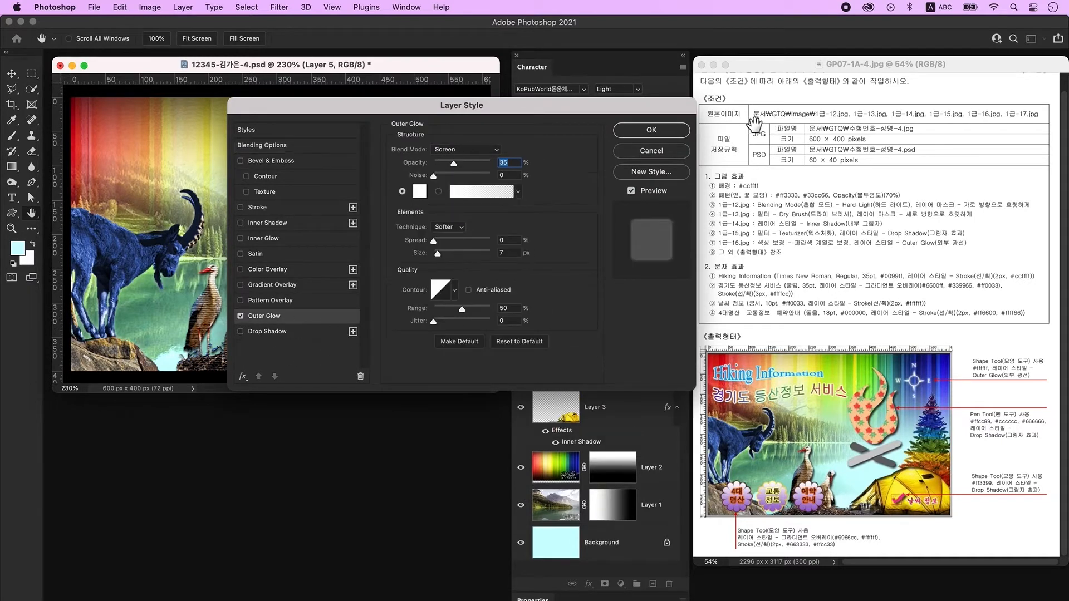
left_click(656, 133)
key("super+o")
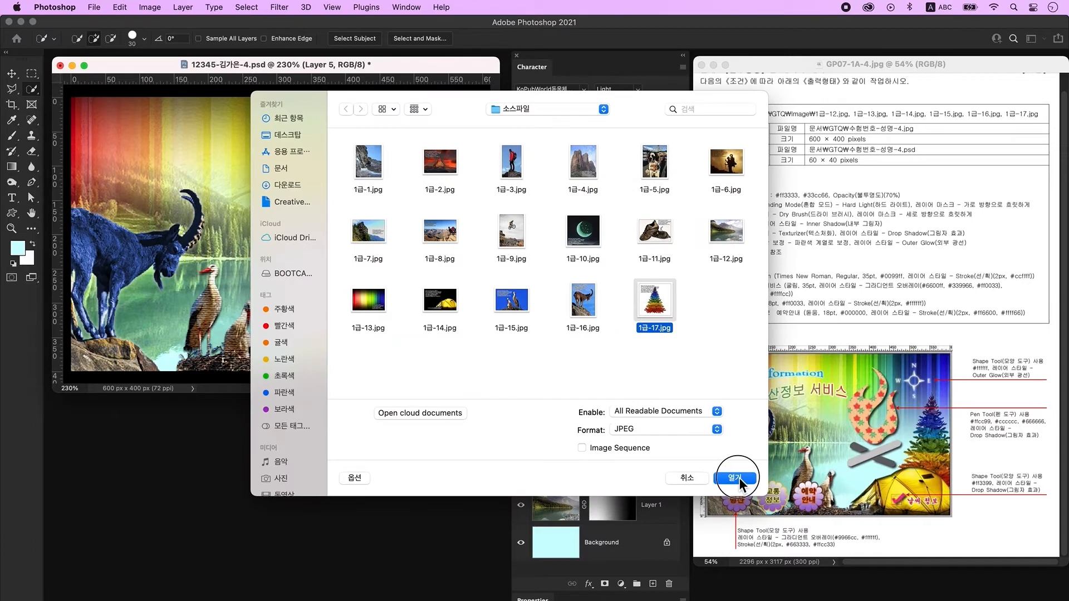
Open 1급-17.jpg, zoom in, and convert its background into Layer 0.
left_click(735, 478)
key("super+plus")
key("super+plus")
key("super+plus")
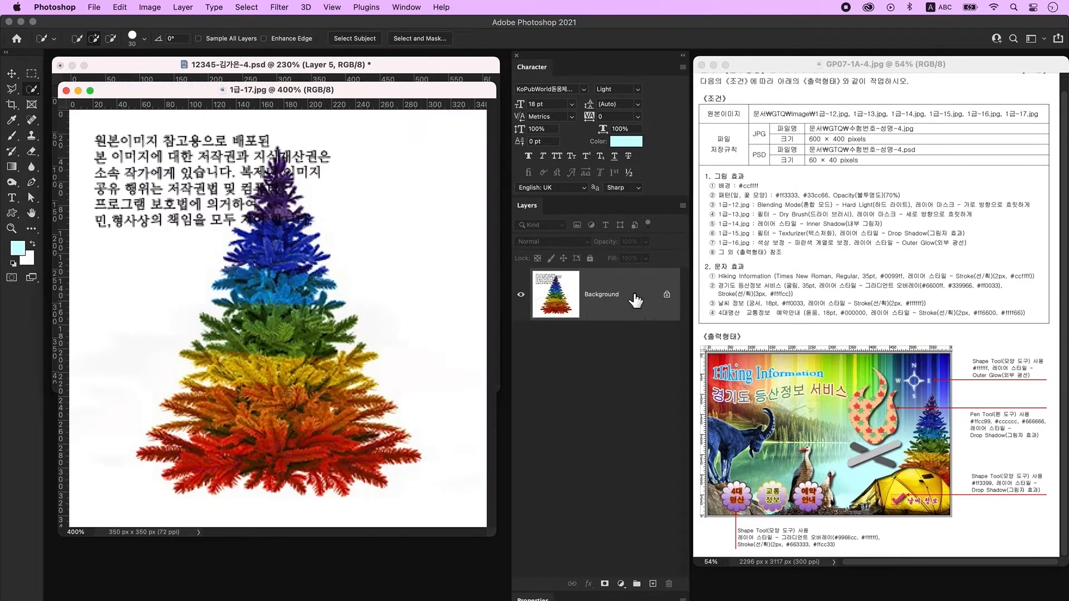
double_click(650, 302)
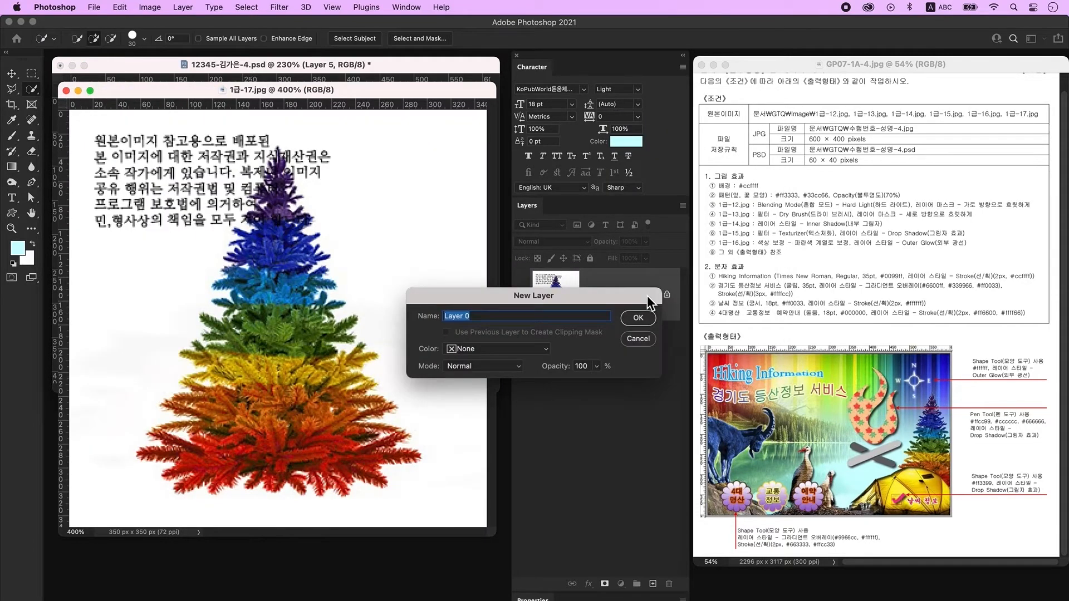
left_click(646, 319)
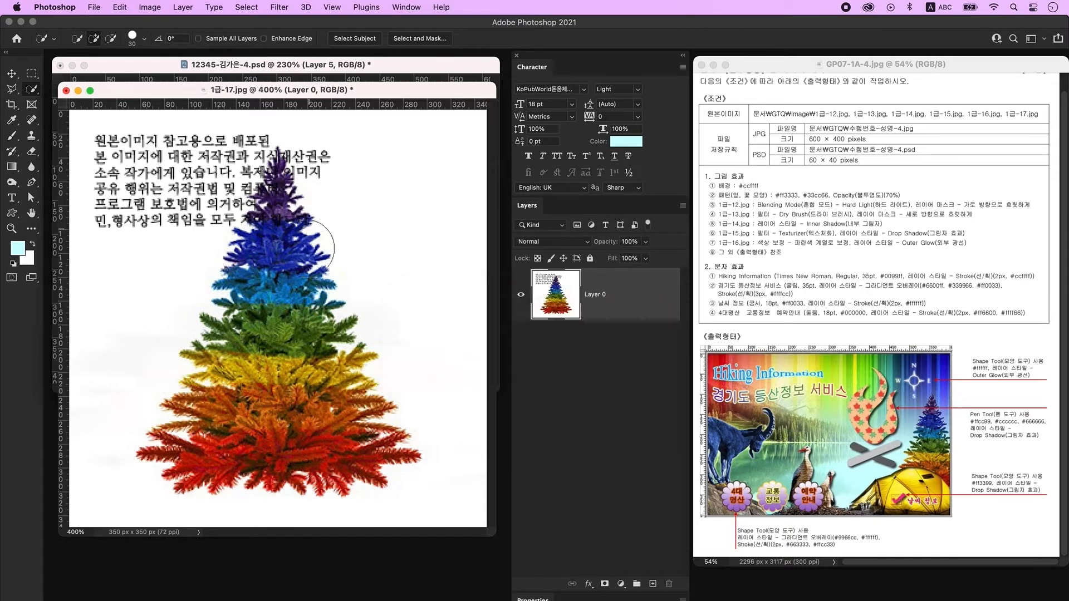
Select the white background around the rainbow tree with a larger brush and delete it.
key("bracketright")
key("bracketright")
mouse_move(131, 334)
left_mouse_down()
mouse_move(188, 136)
mouse_move(216, 123)
mouse_move(359, 130)
mouse_move(395, 183)
mouse_move(428, 275)
mouse_move(466, 474)
left_mouse_up()
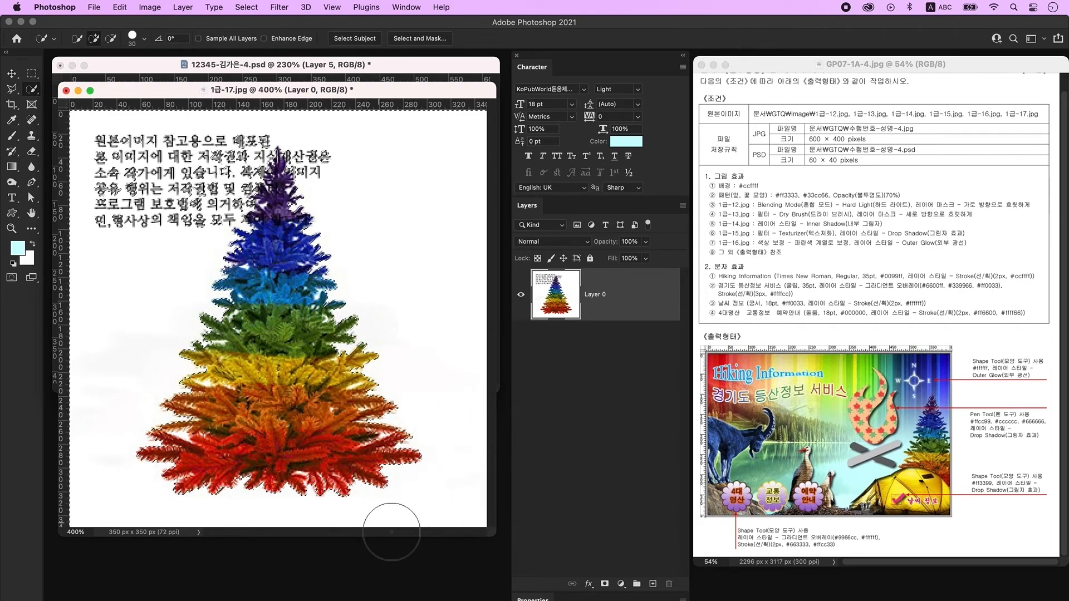
key("Delete")
key("super+d")
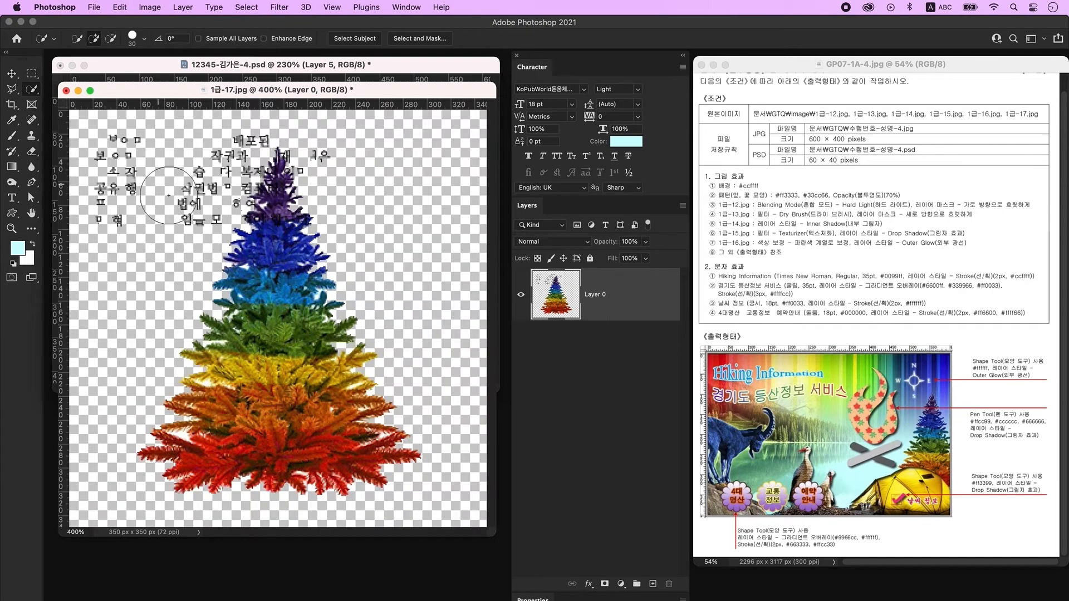
Erase the leftover Korean text, then drag the tree onto the poster's right as Layer 6.
left_click(32, 140)
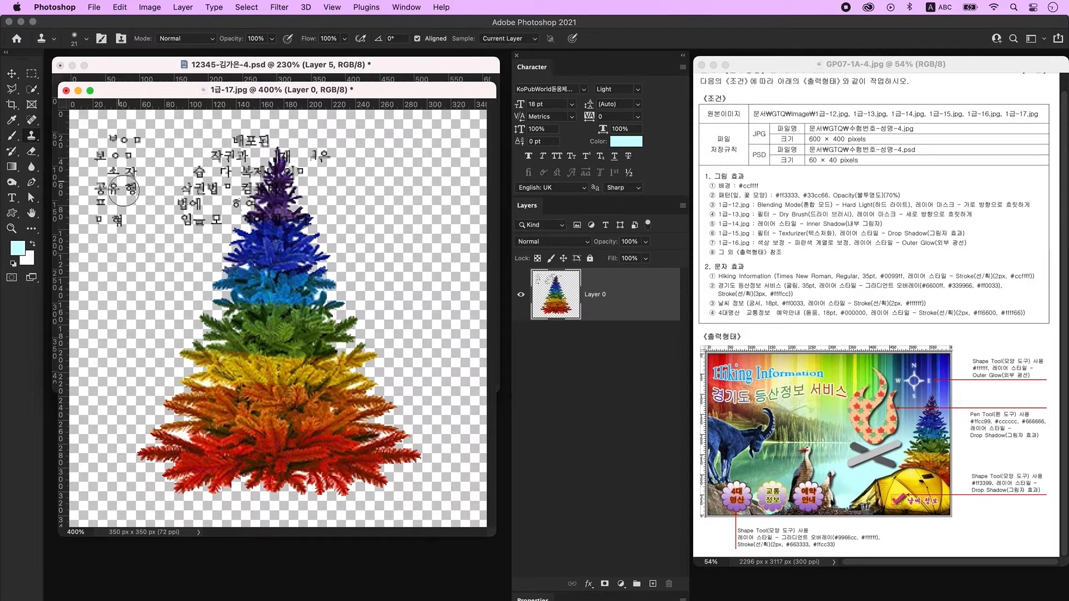
left_click(134, 110)
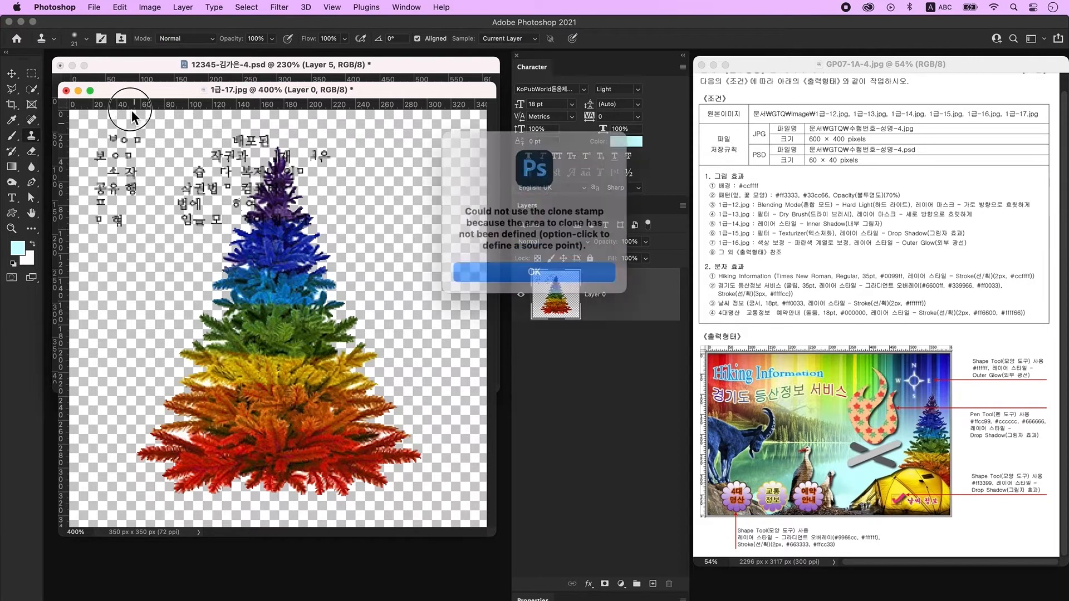
left_click(490, 262)
left_click(32, 151)
right_click(100, 134)
key("Escape")
mouse_move(178, 223)
left_mouse_down()
mouse_move(251, 161)
mouse_move(301, 161)
left_mouse_up()
left_click_drag(301, 161, 312, 167)
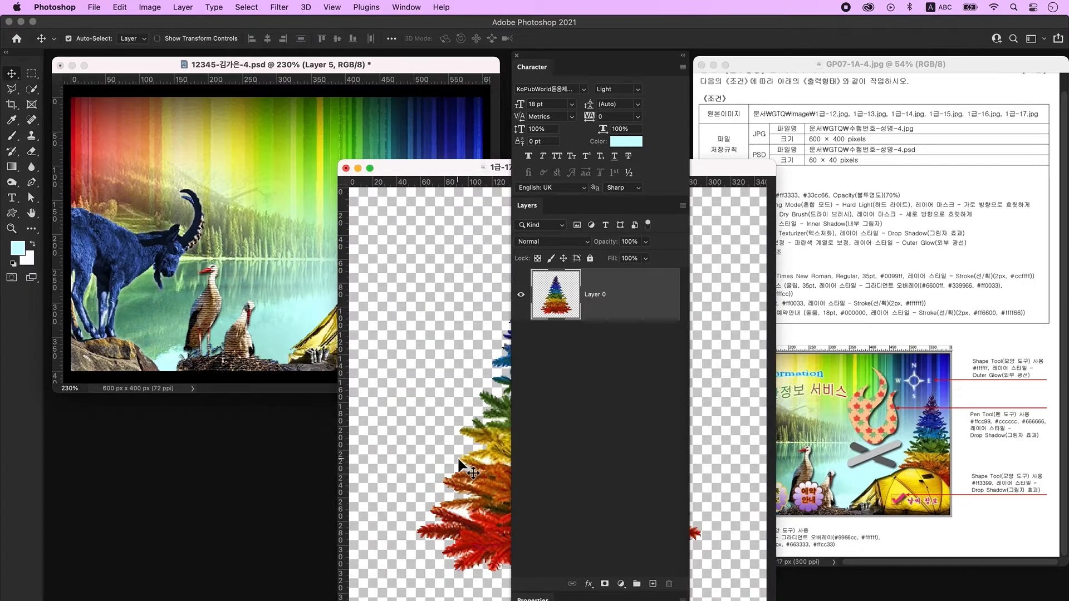
left_click_drag(459, 462, 438, 299)
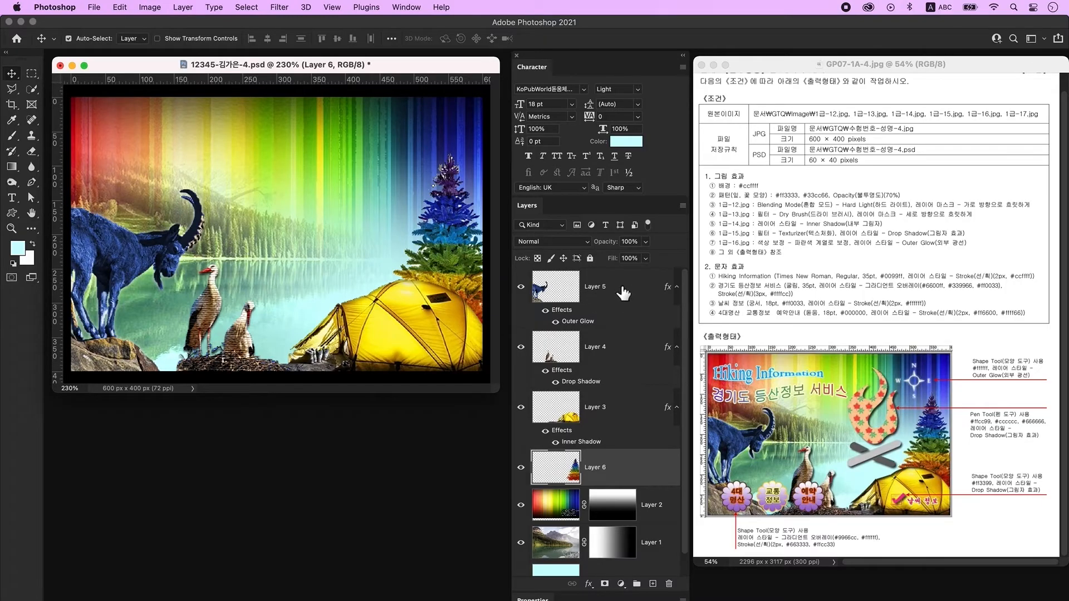
left_click(623, 293)
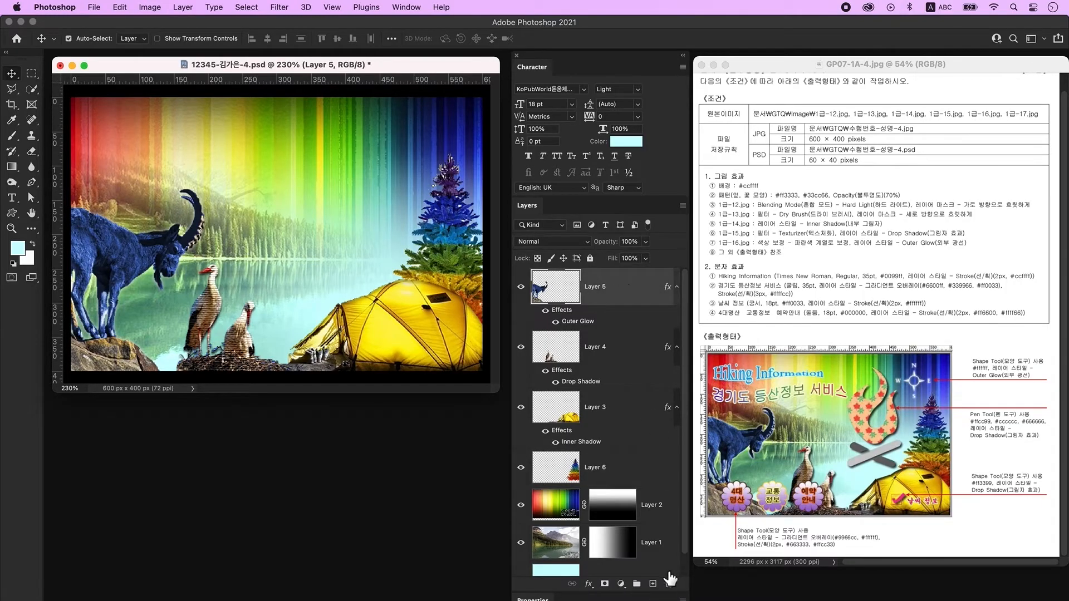
On a new layer, type the text 'Hiking Information' near the top of the poster.
left_click(653, 584)
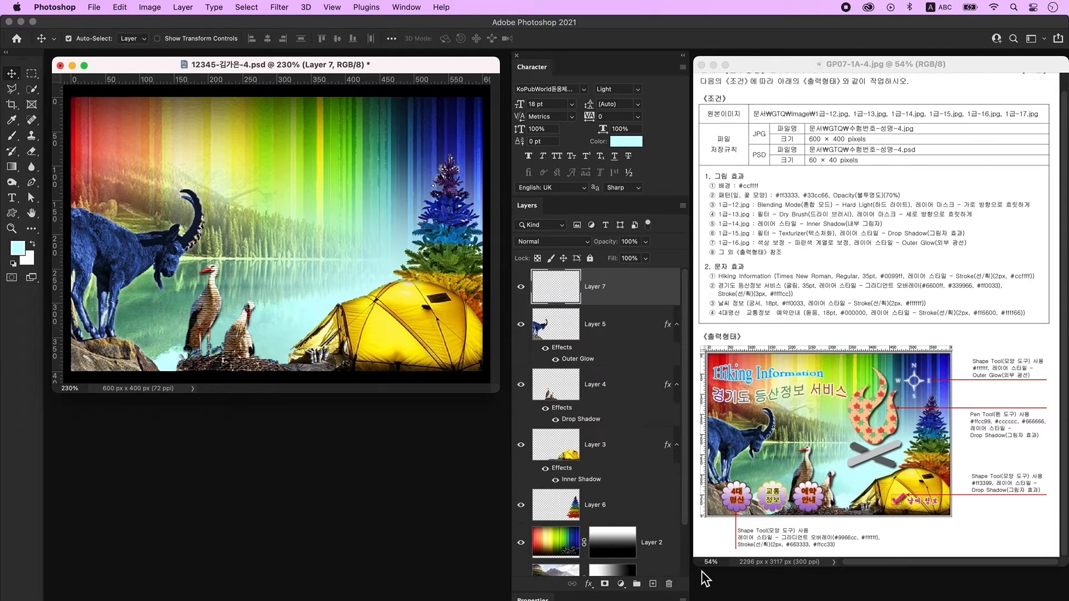
left_click(15, 194)
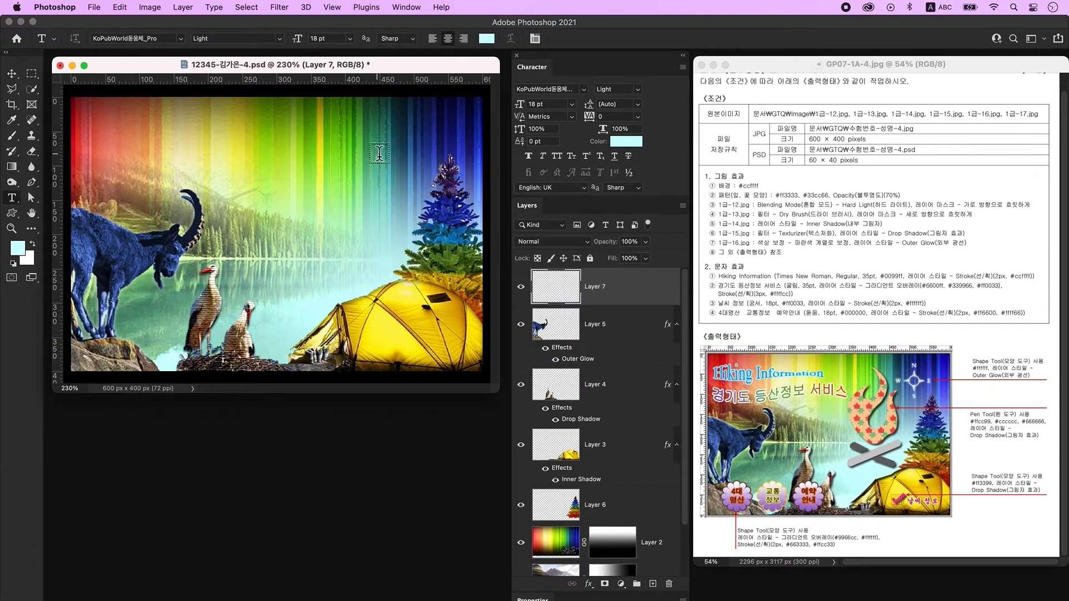
left_click(272, 156)
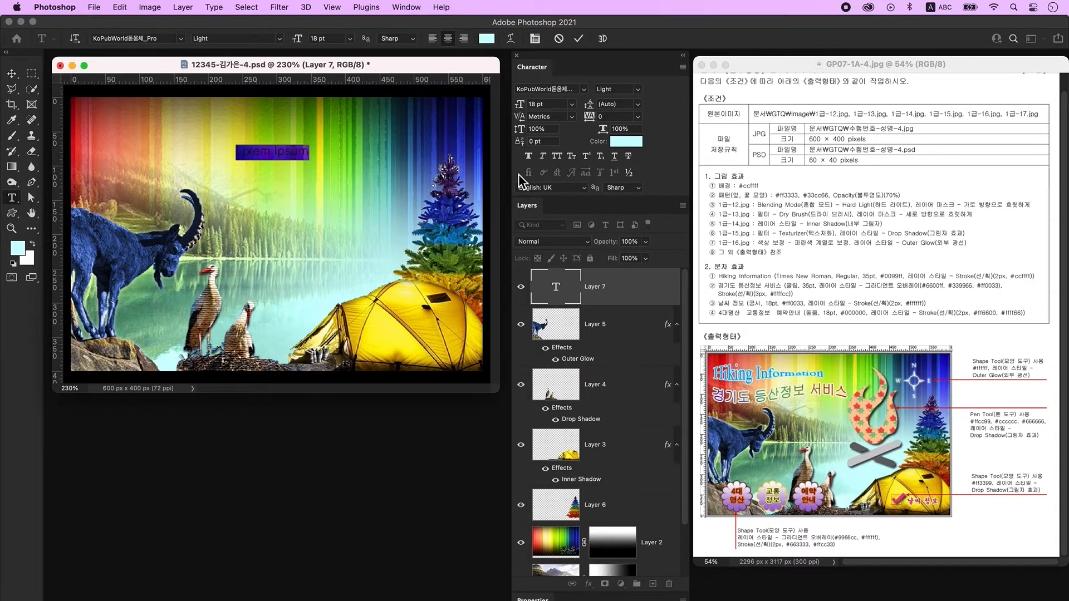
type("Hiking Information")
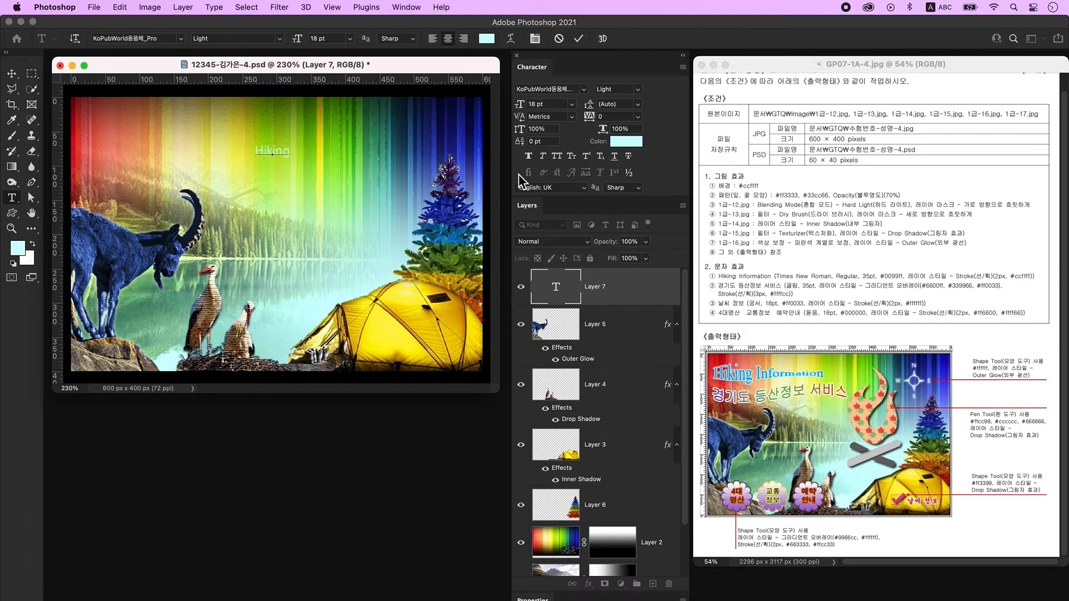
key("super+Return")
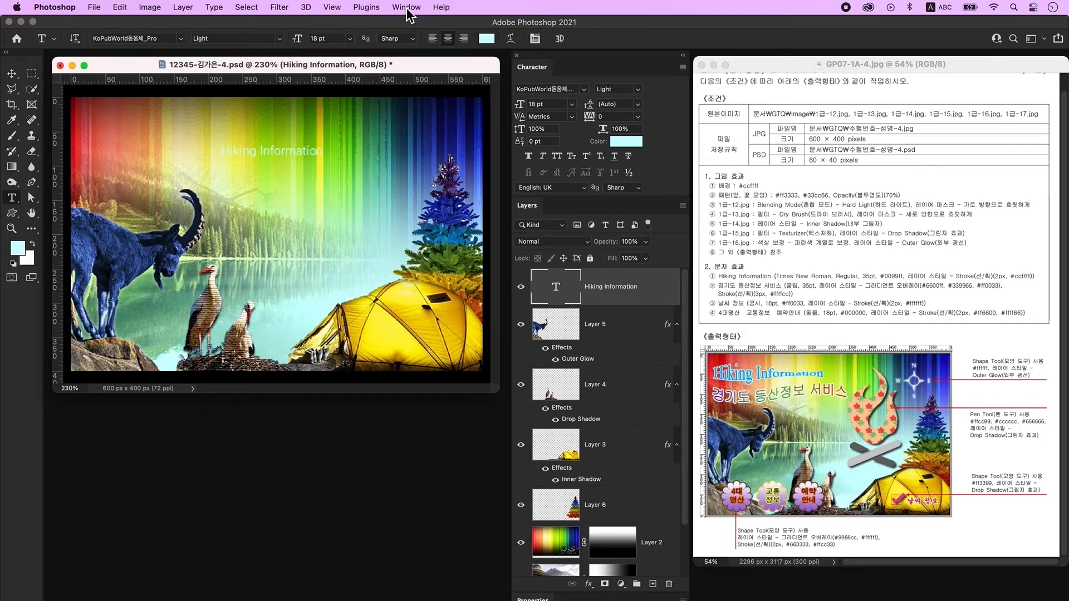
Format the title as Times New Roman, 35 pt, colour #0099ff.
left_click(406, 8)
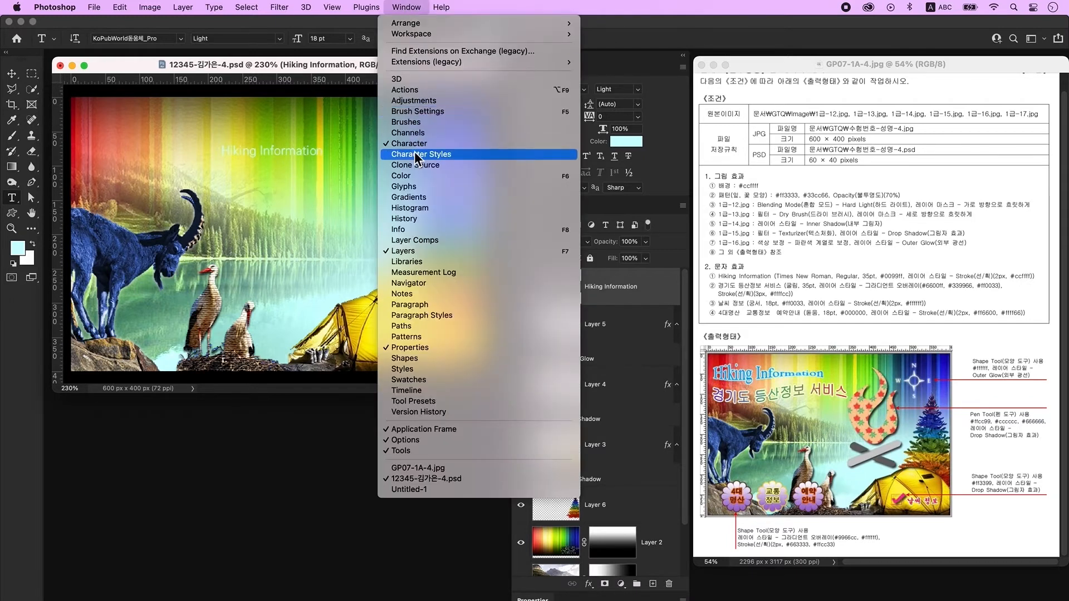
left_click(677, 103)
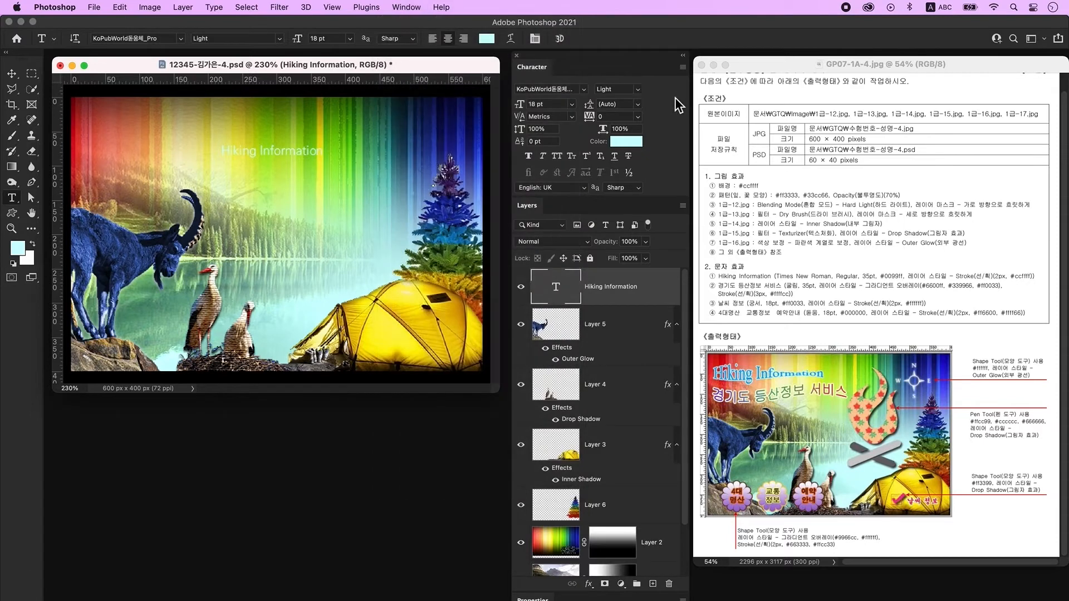
left_click(584, 90)
left_click(575, 170)
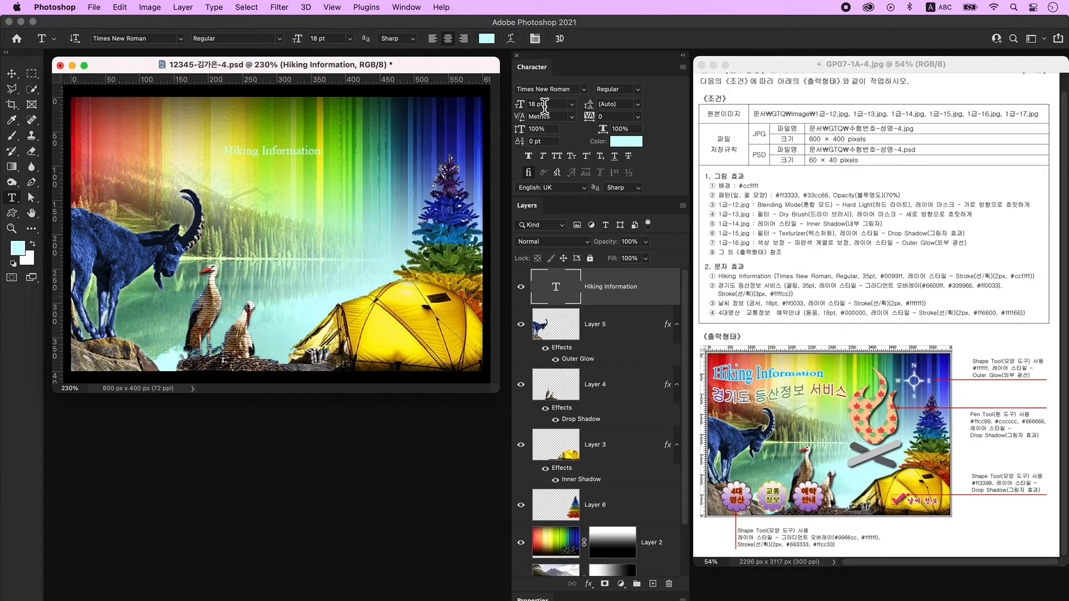
double_click(550, 104)
type("35")
key("Return")
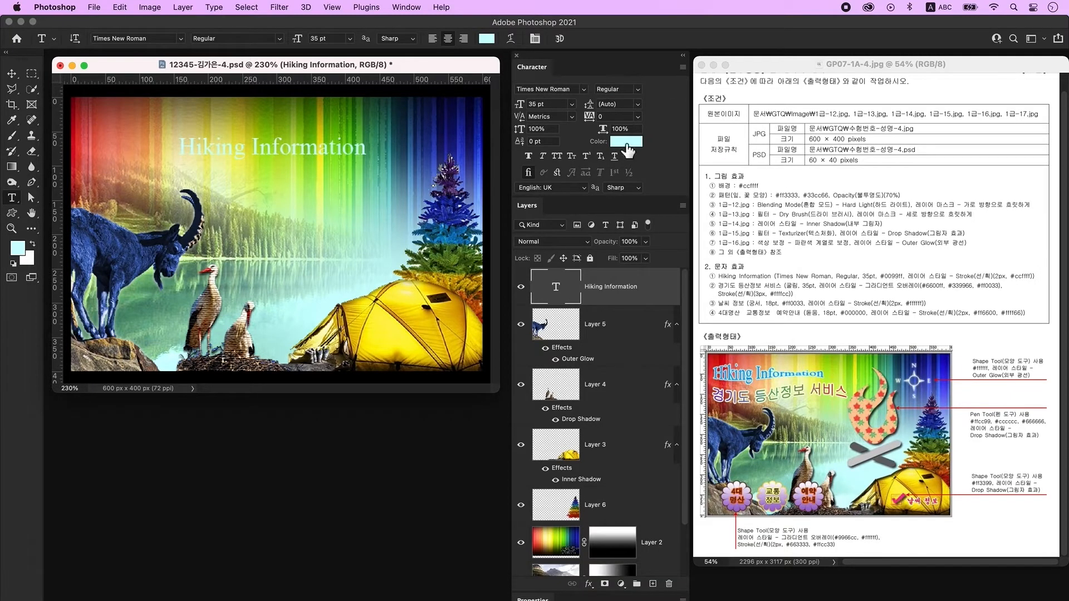
left_click(626, 143)
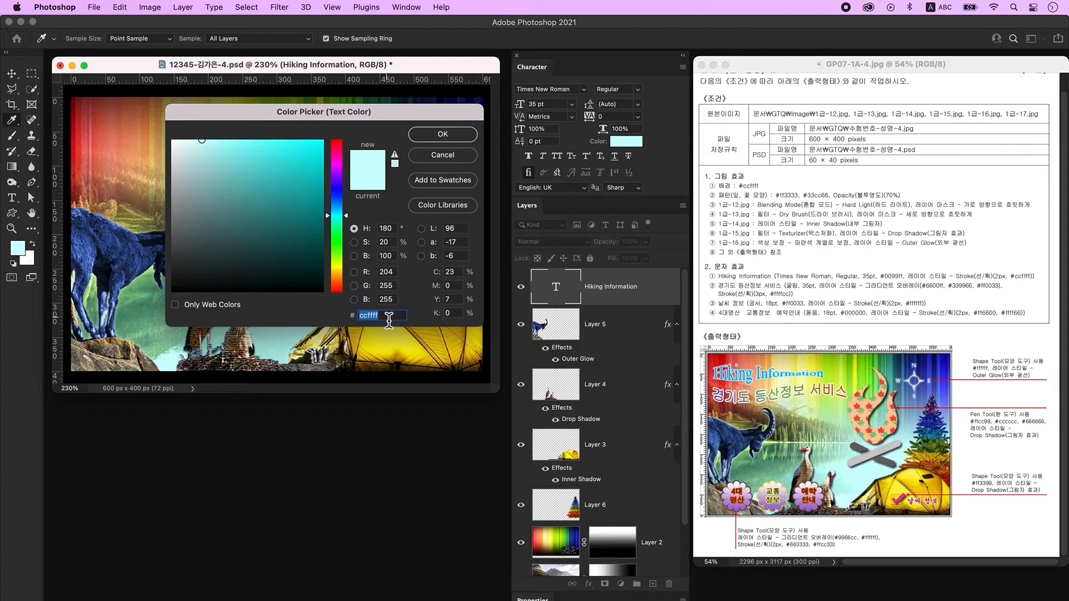
type("0099ff")
key("Return")
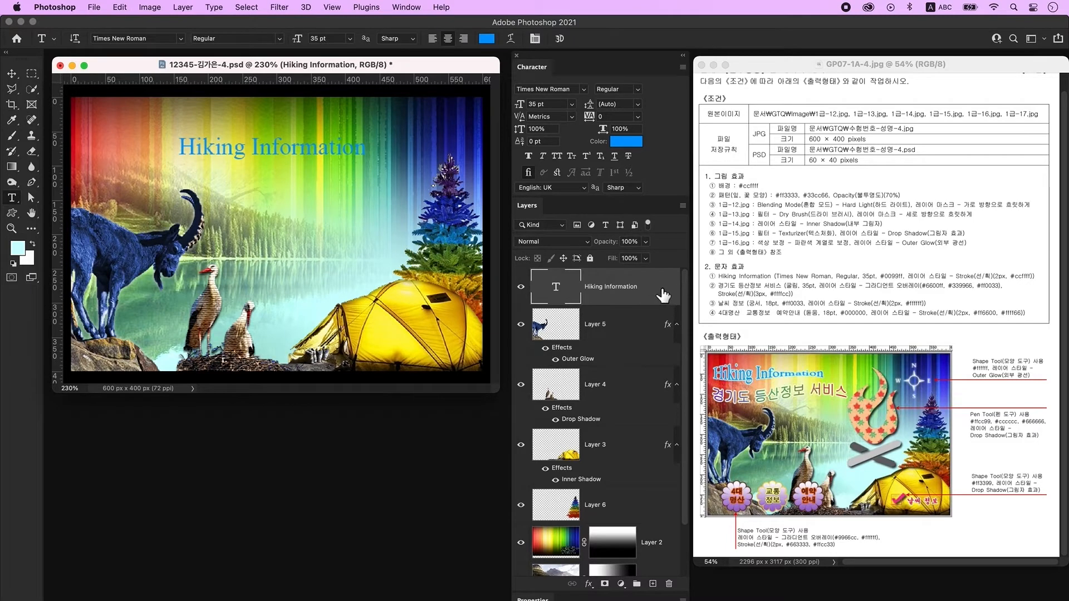
double_click(665, 295)
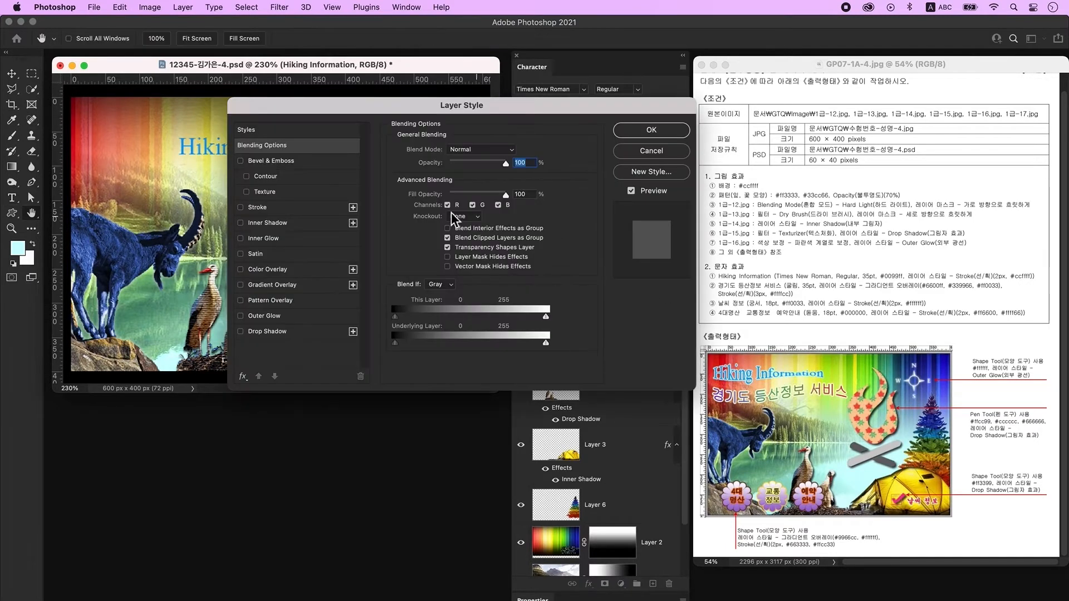
Give the title a 2 px outside Stroke coloured #ccffff.
left_click(273, 209)
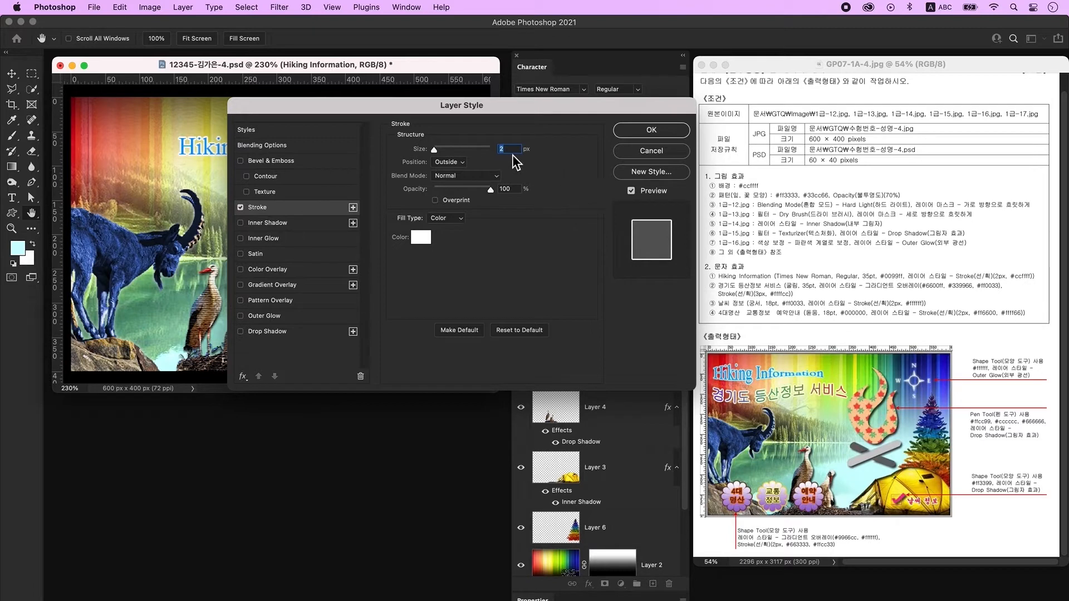
left_click(422, 239)
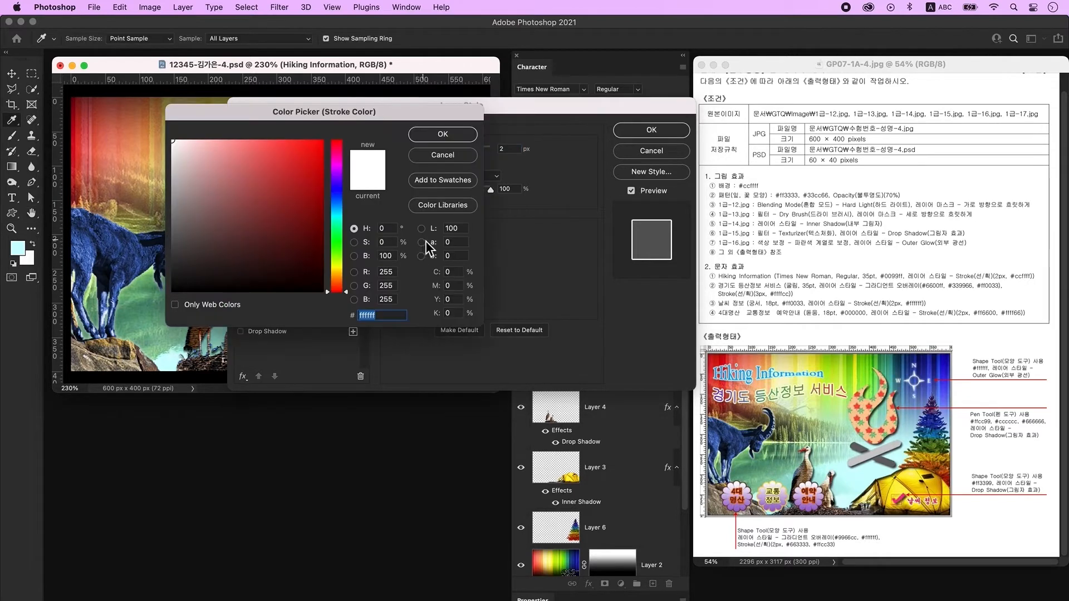
type("ccffff")
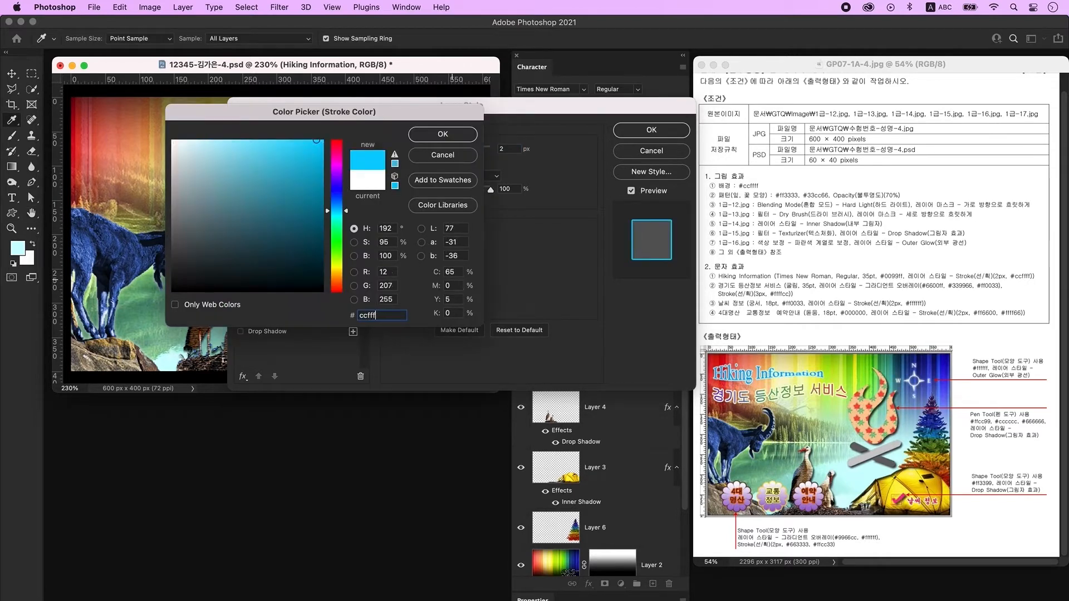
key("Return")
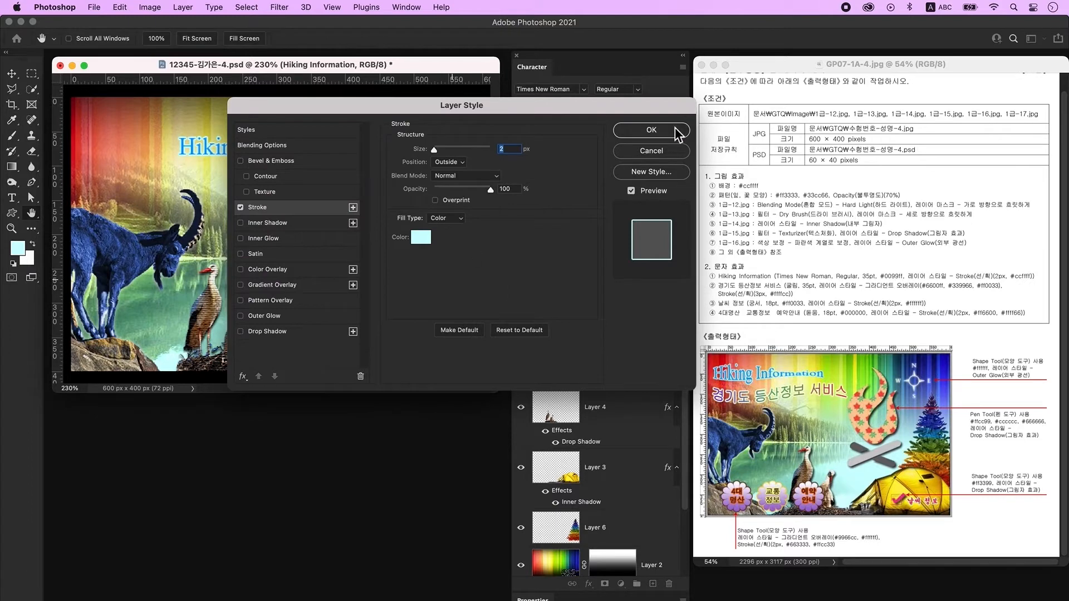
left_click(676, 131)
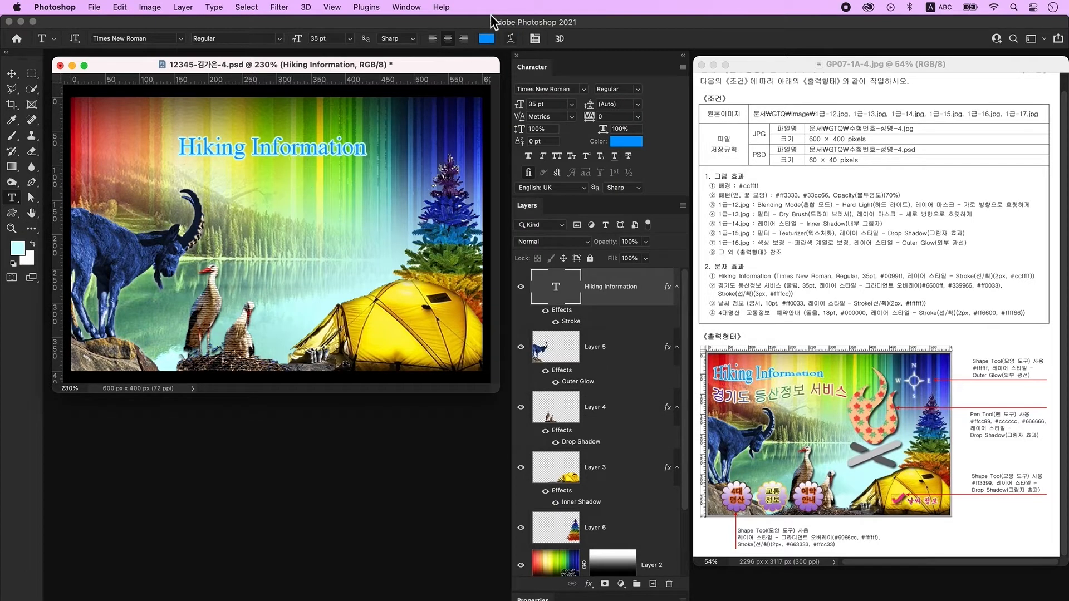
Warp the title with the Fish style (+50 bend), move it top-left, and add Layer 7.
left_click(512, 38)
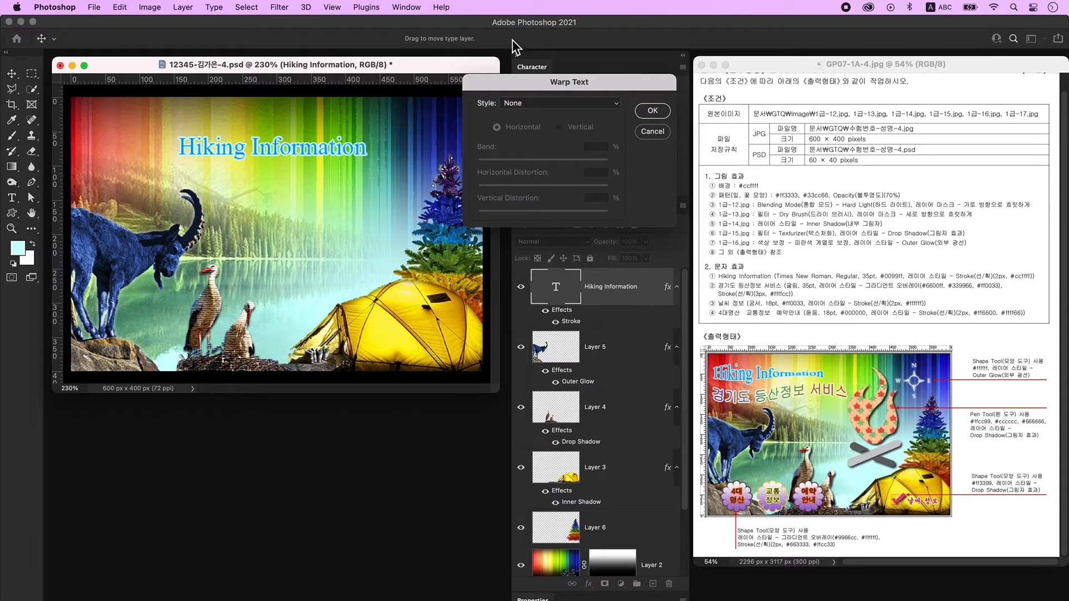
left_click(528, 109)
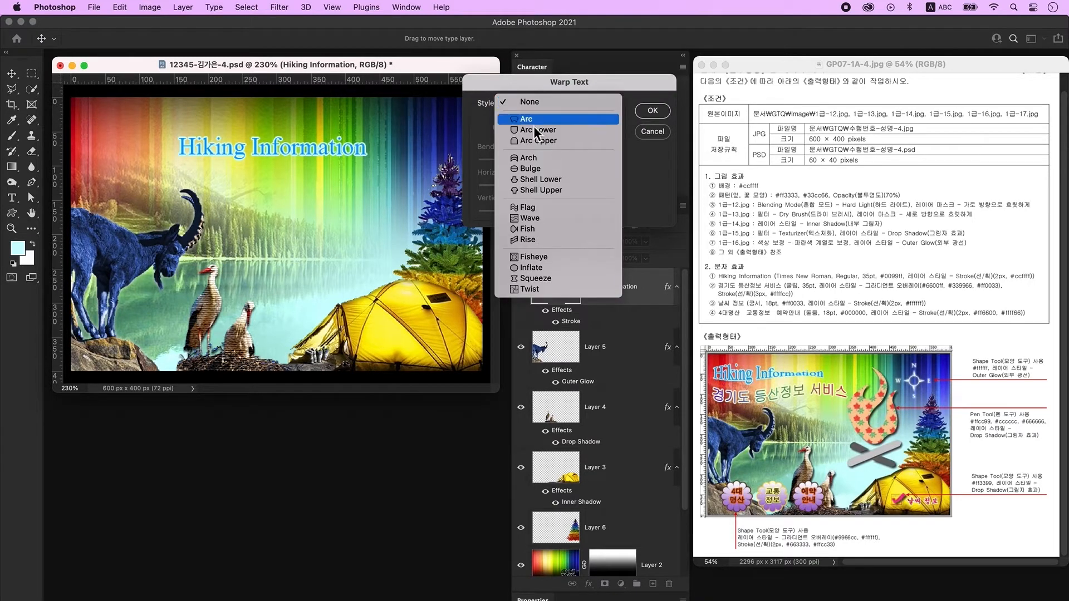
left_click(564, 232)
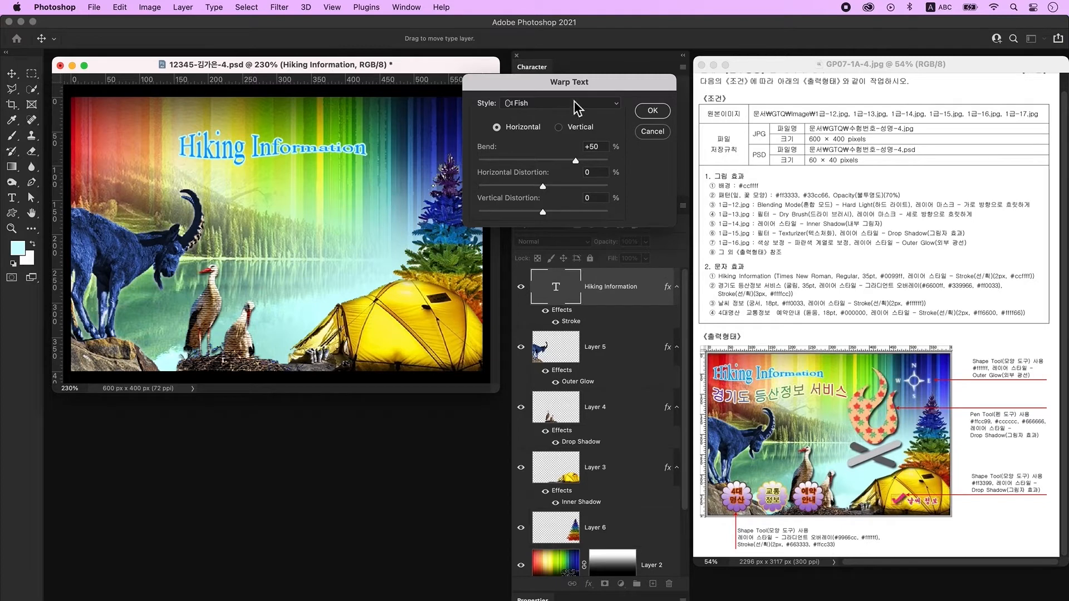
left_click(653, 110)
left_click_drag(237, 159, 143, 146)
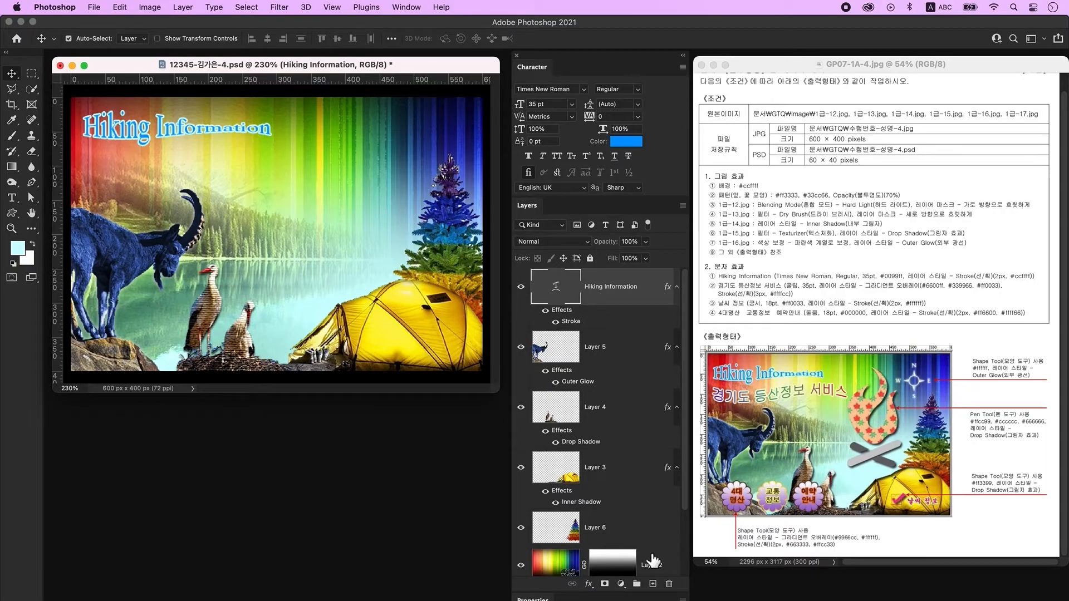
left_click(653, 584)
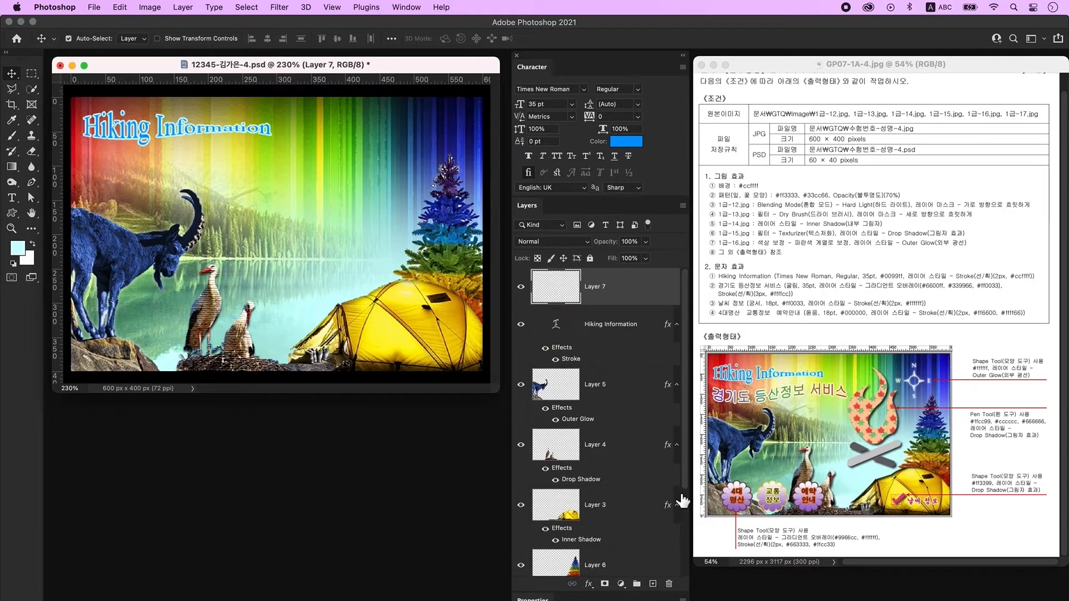
Type the title 경기도 등산정보 서비스 mid-poster in 조선굴림체 and open its Layer Style.
left_click(11, 197)
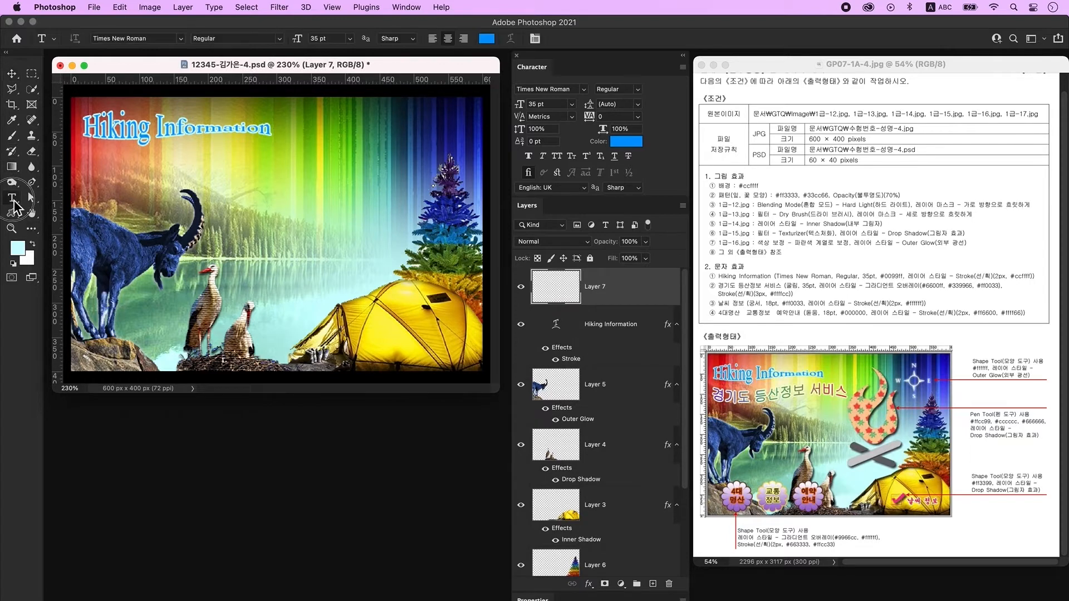
left_click(272, 205)
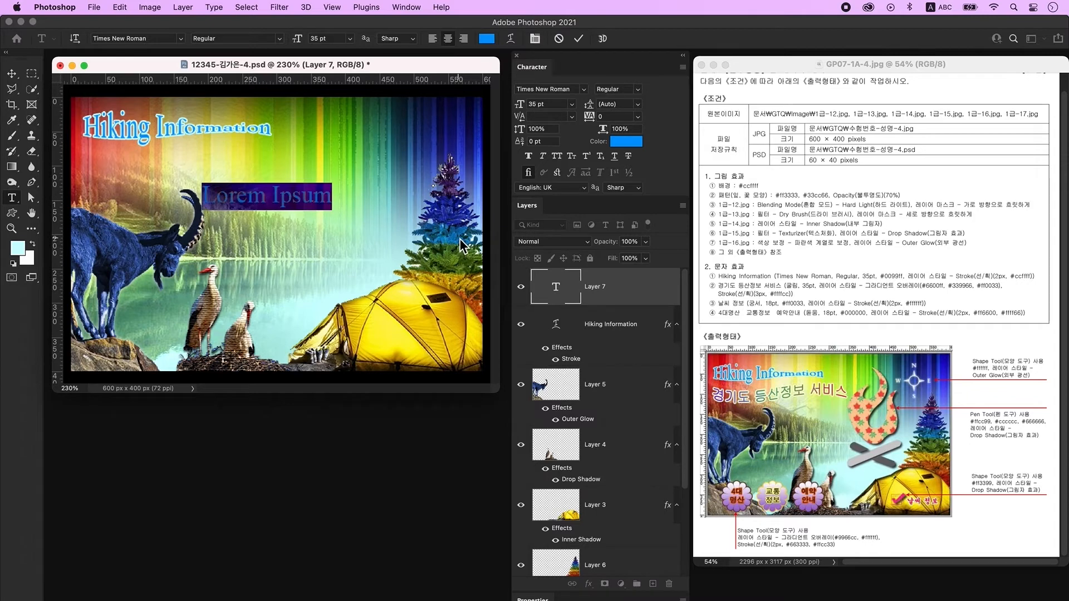
key("ctrl+space")
type("경기도 등산정보 서비스")
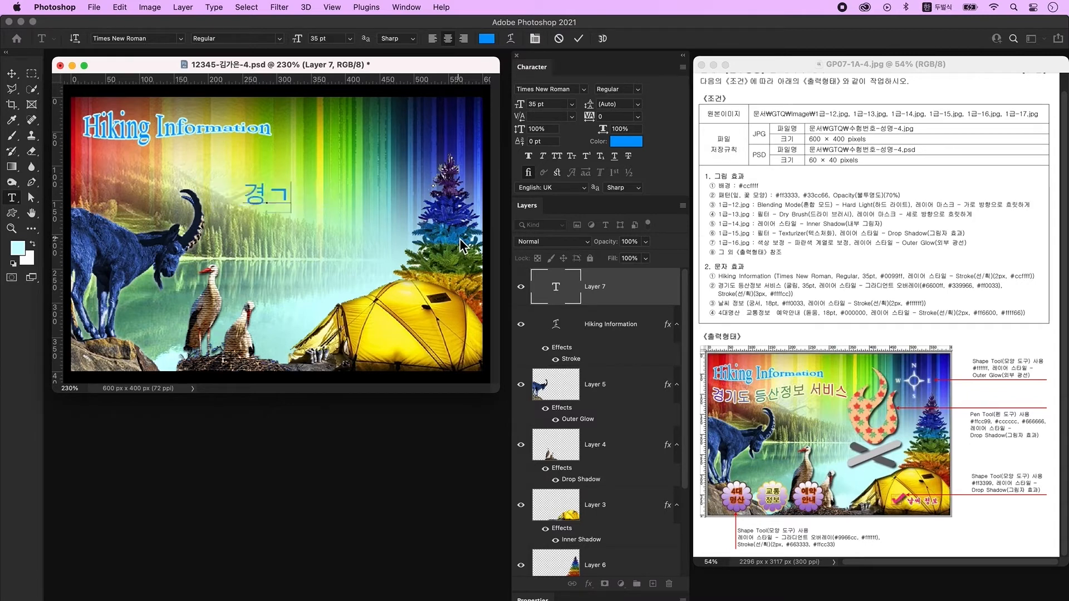
left_click(583, 90)
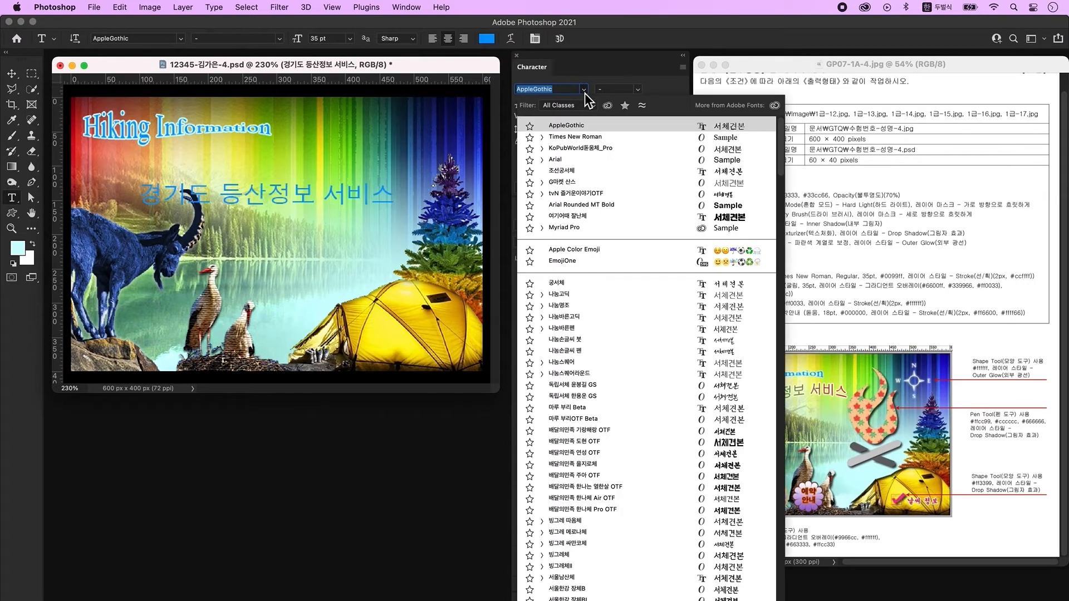
key("Escape")
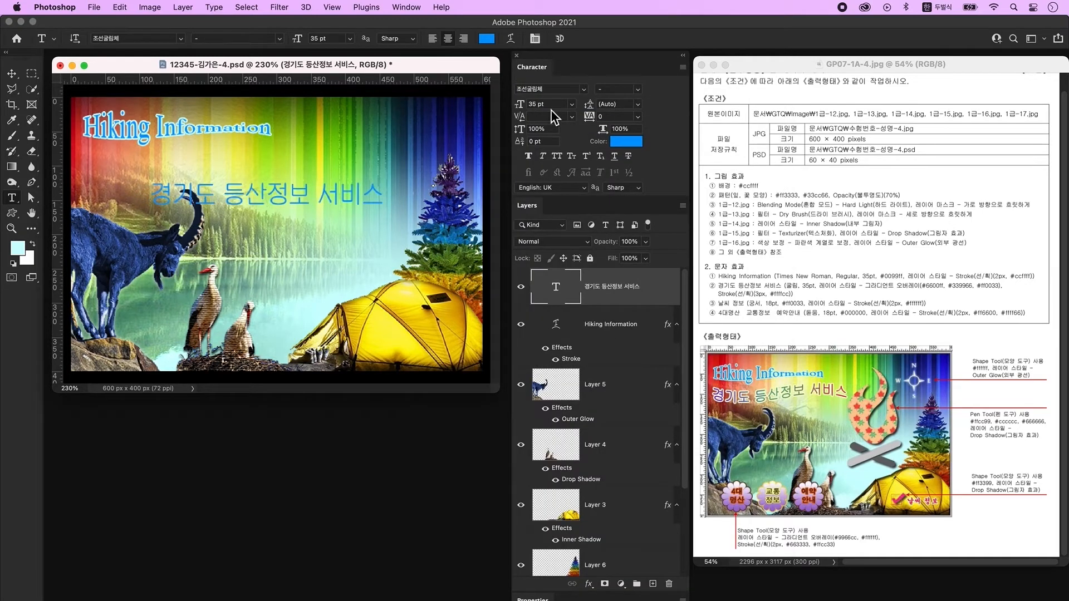
double_click(656, 299)
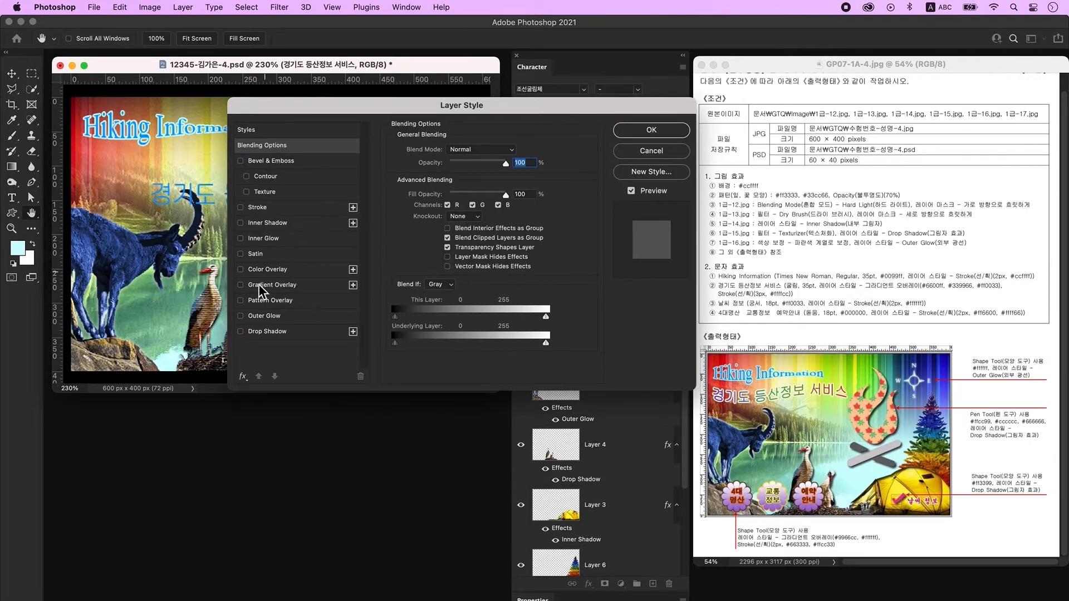
Add a Gradient Overlay with stops #6600ff, #339966 at 50%, and yellow.
left_click(282, 285)
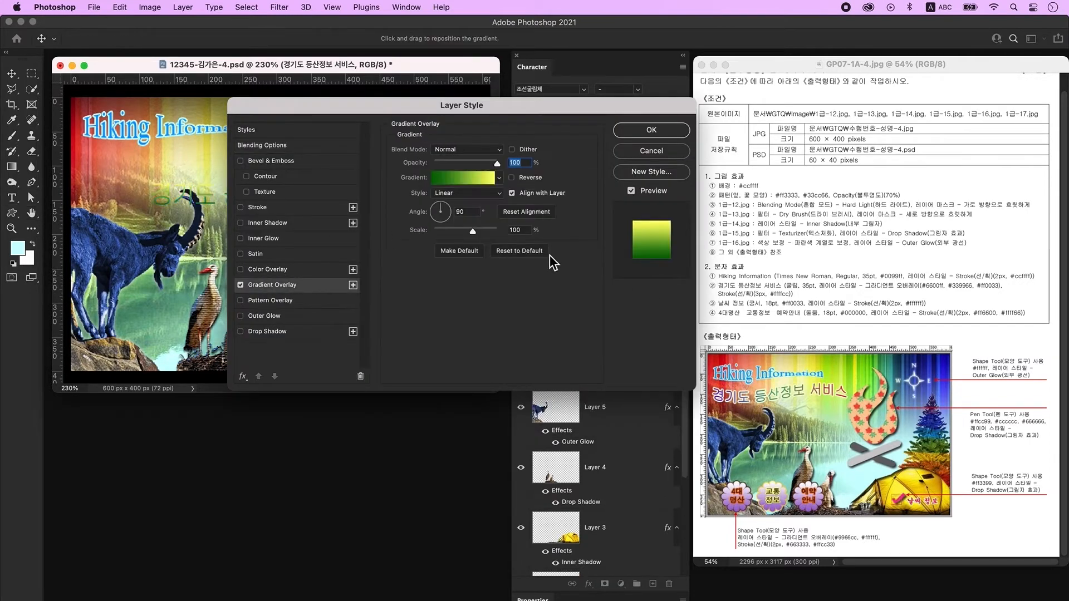
left_click(458, 178)
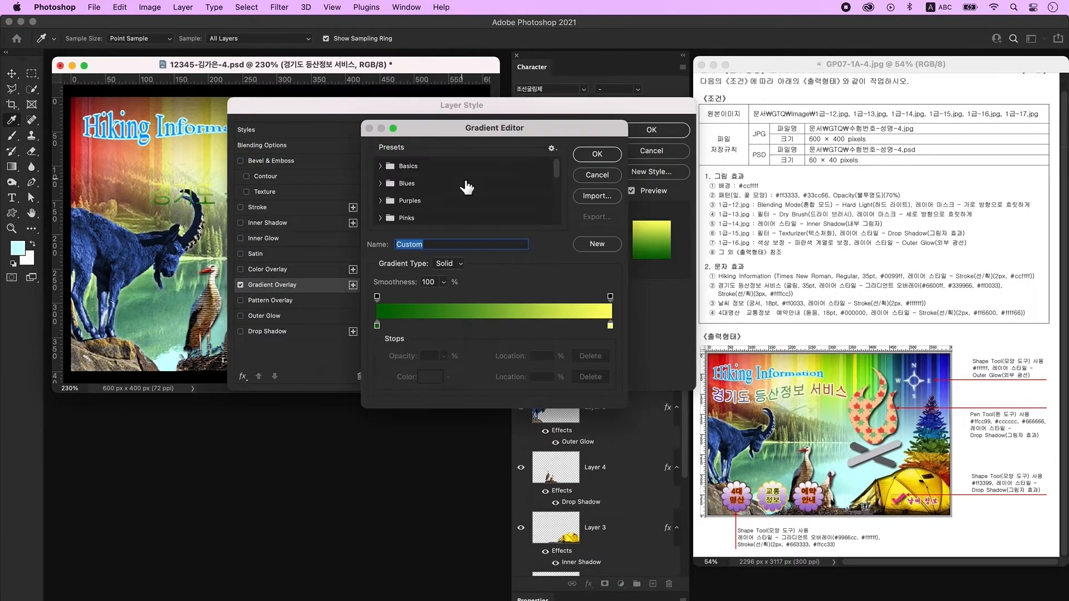
double_click(378, 326)
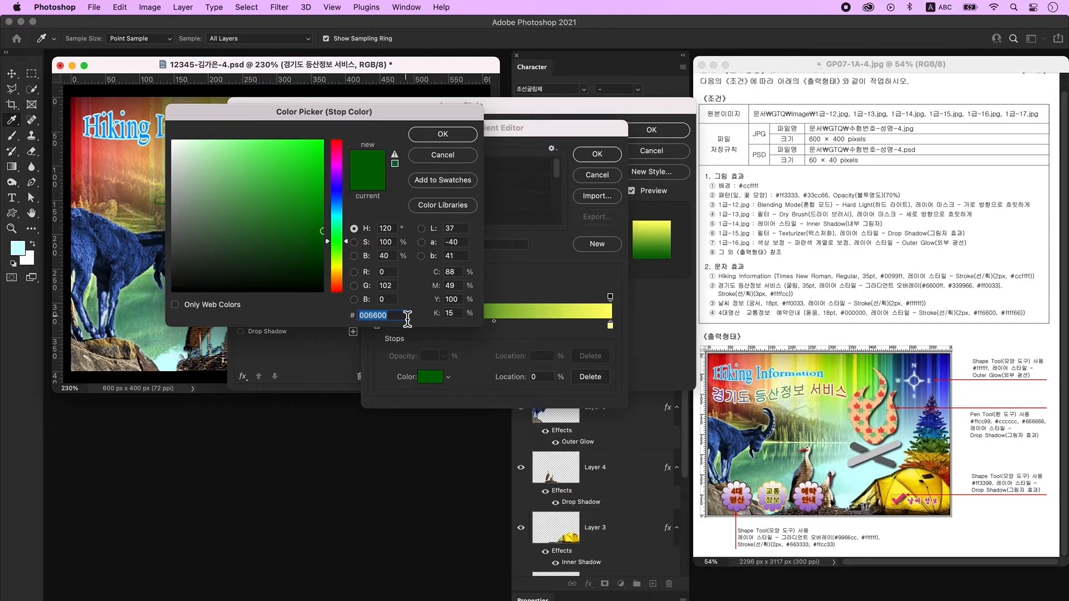
type("6600ff")
key("Return")
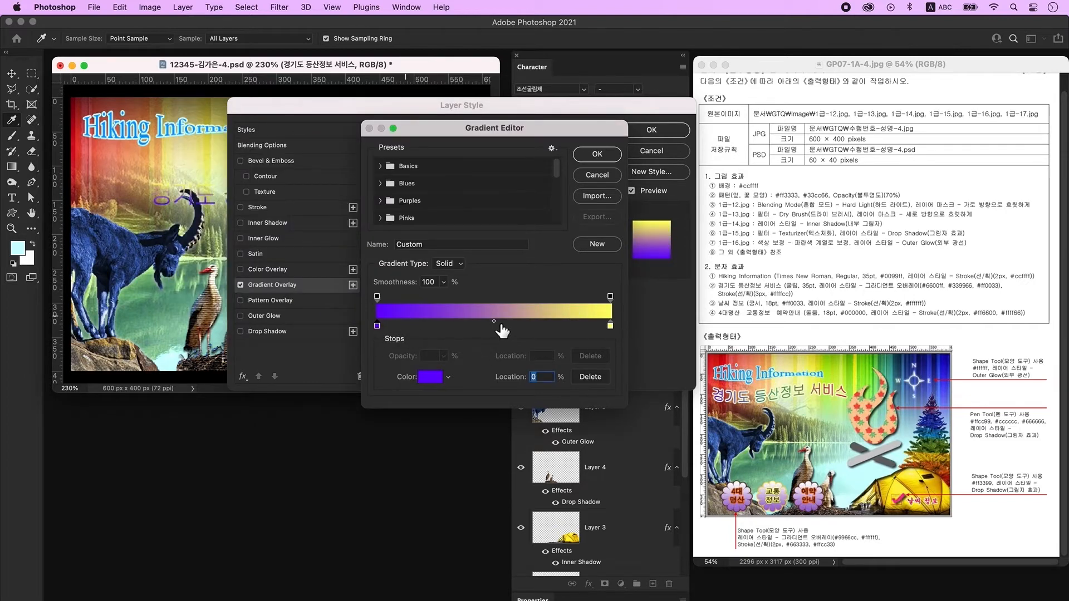
left_click(499, 326)
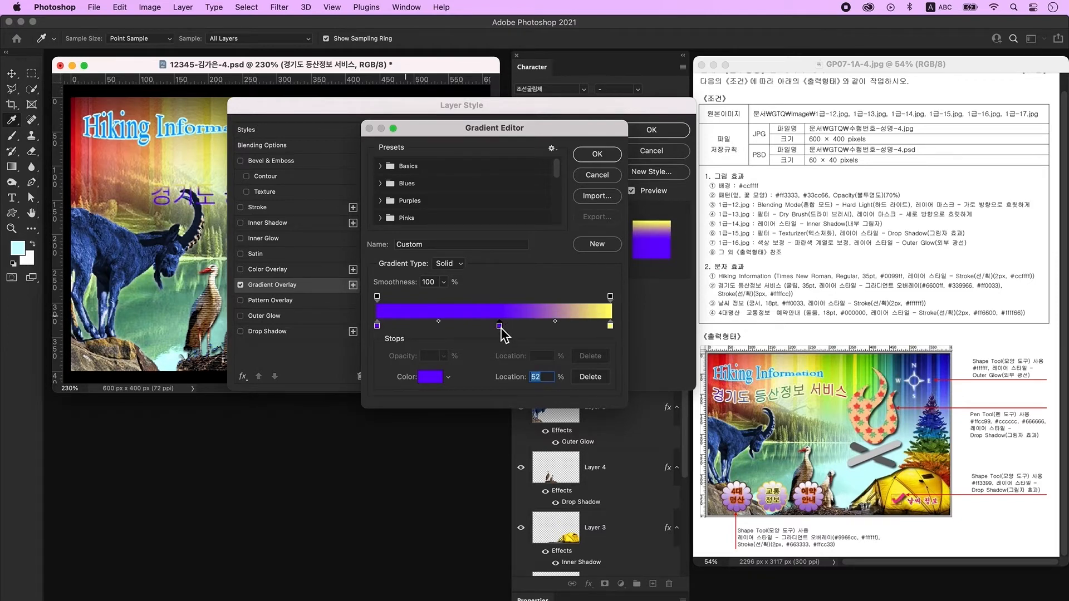
double_click(500, 326)
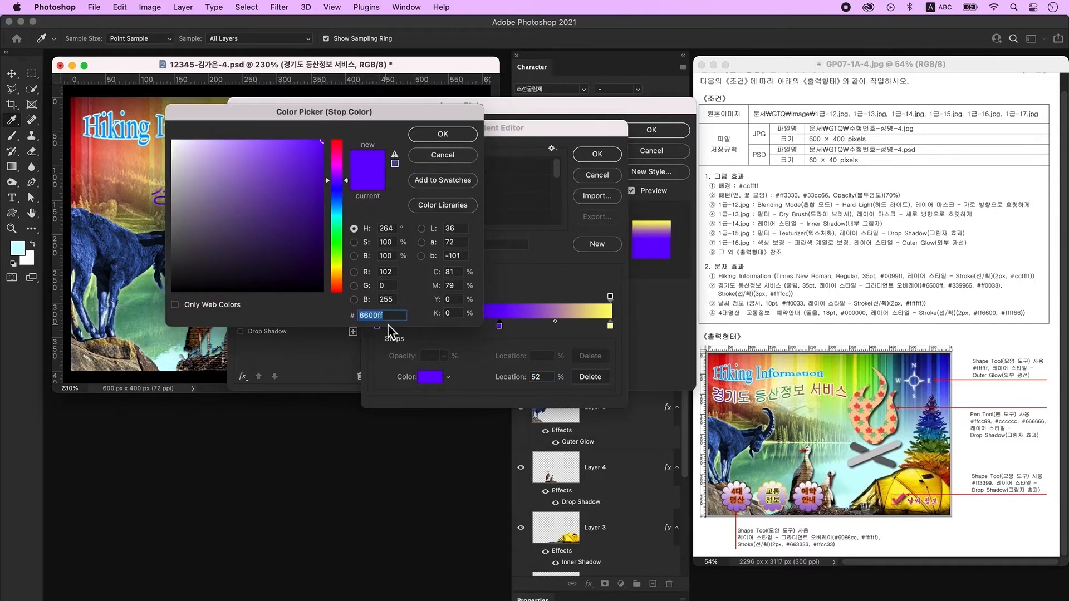
type("339966")
key("Return")
double_click(538, 378)
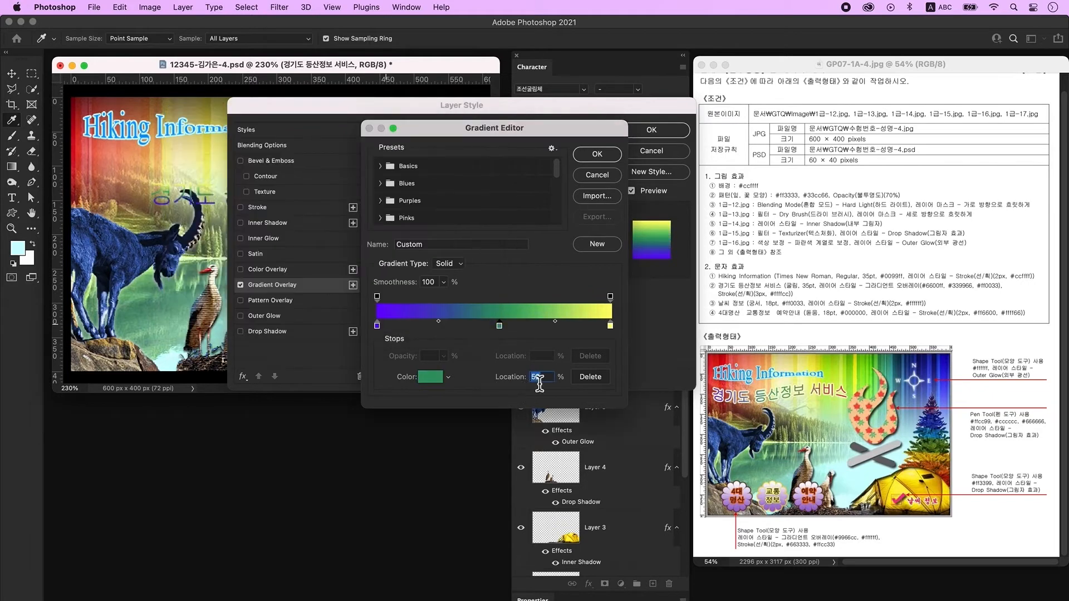
type("50")
double_click(611, 326)
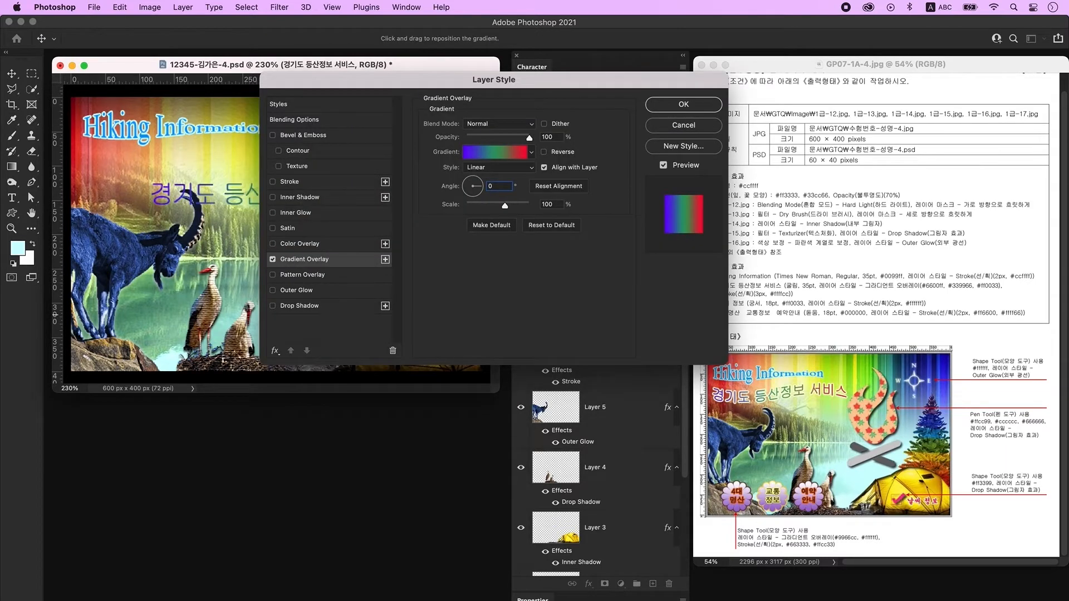
Add a 3 px #ccffff stroke to the title and apply the styles.
mouse_move(449, 80)
left_mouse_down()
mouse_move(580, 78)
mouse_move(534, 223)
mouse_move(476, 126)
mouse_move(456, 107)
mouse_move(417, 106)
left_mouse_up()
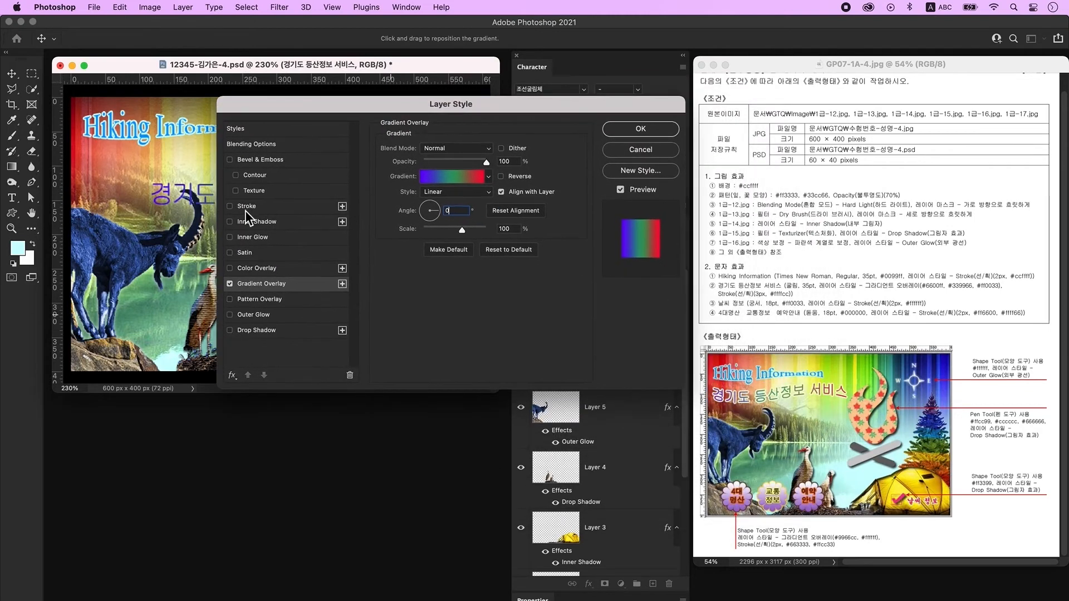
left_click(257, 210)
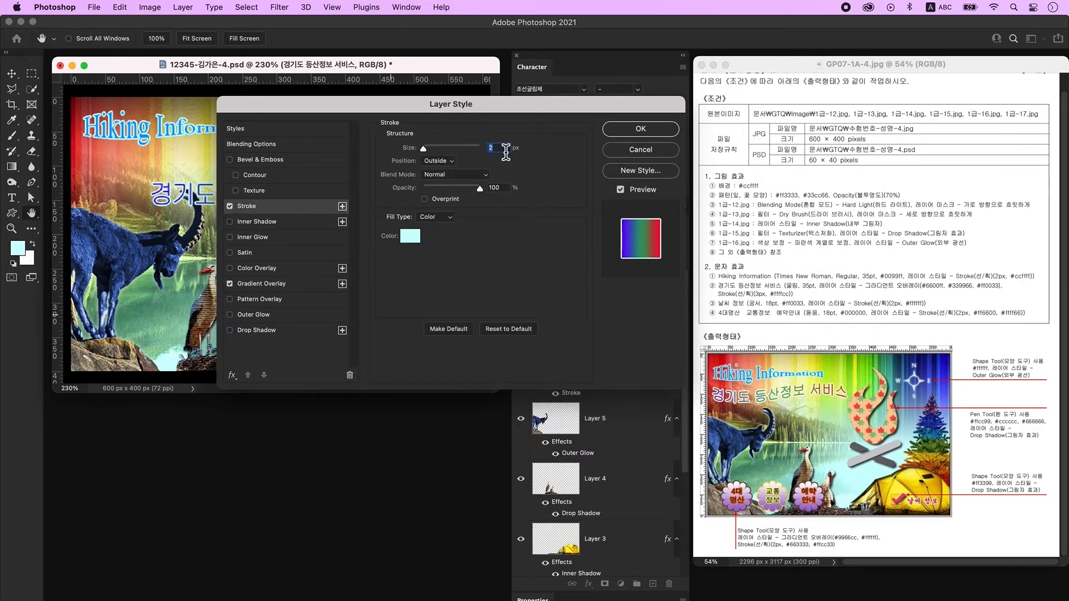
type("3")
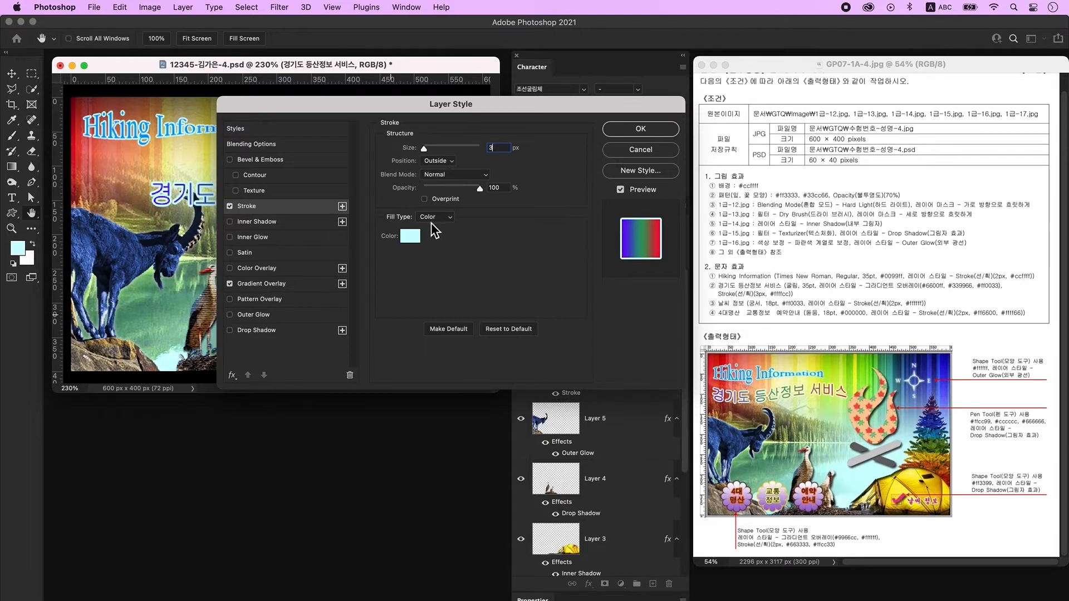
left_click(412, 238)
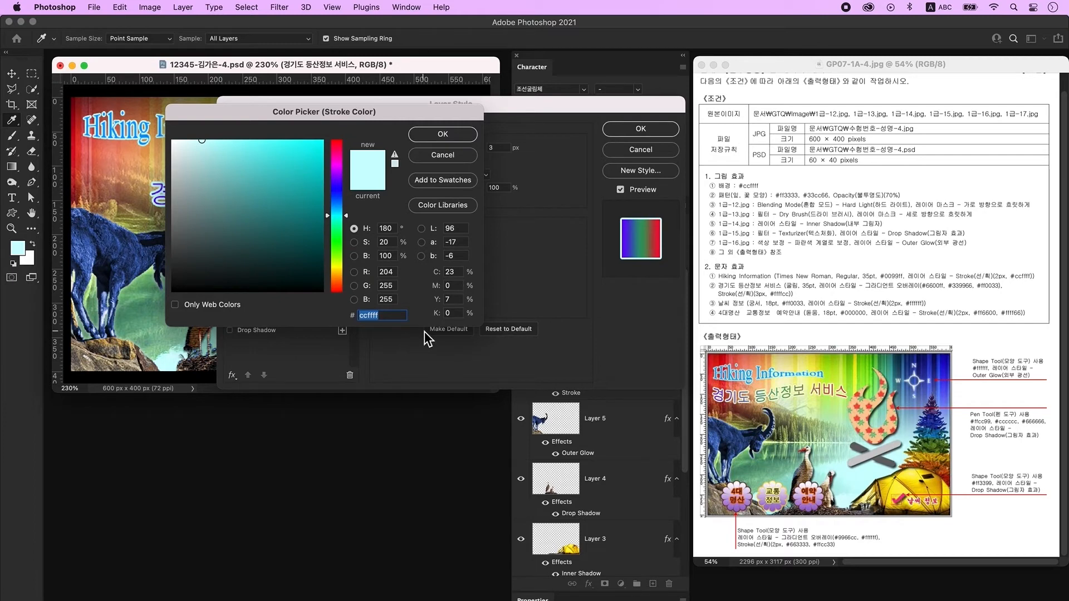
key("Return")
key("Return")
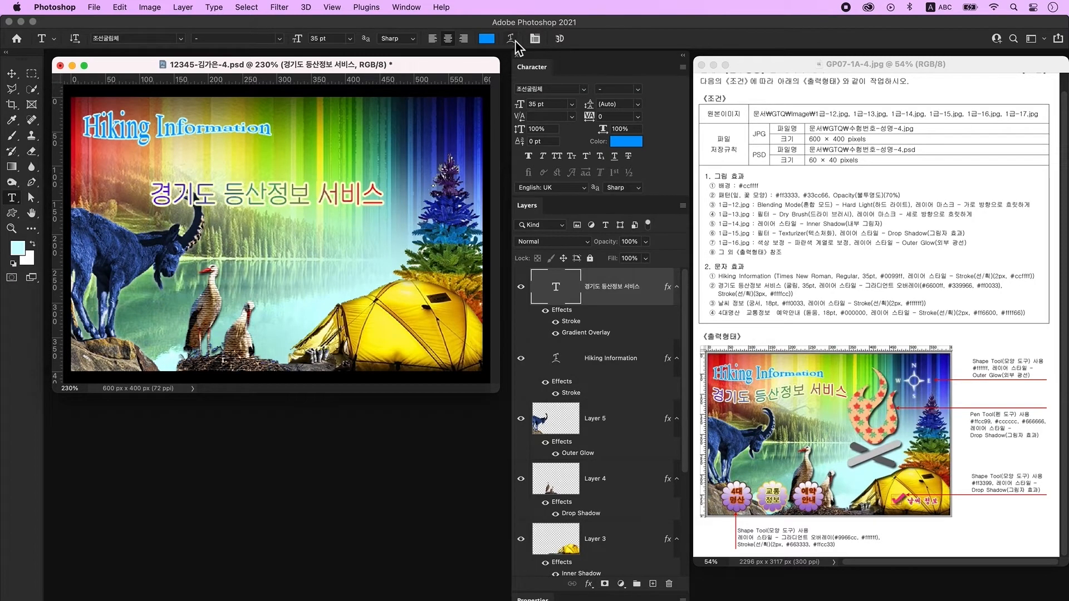
Warp the Korean title with the Flag style using a negative bend.
left_click(513, 41)
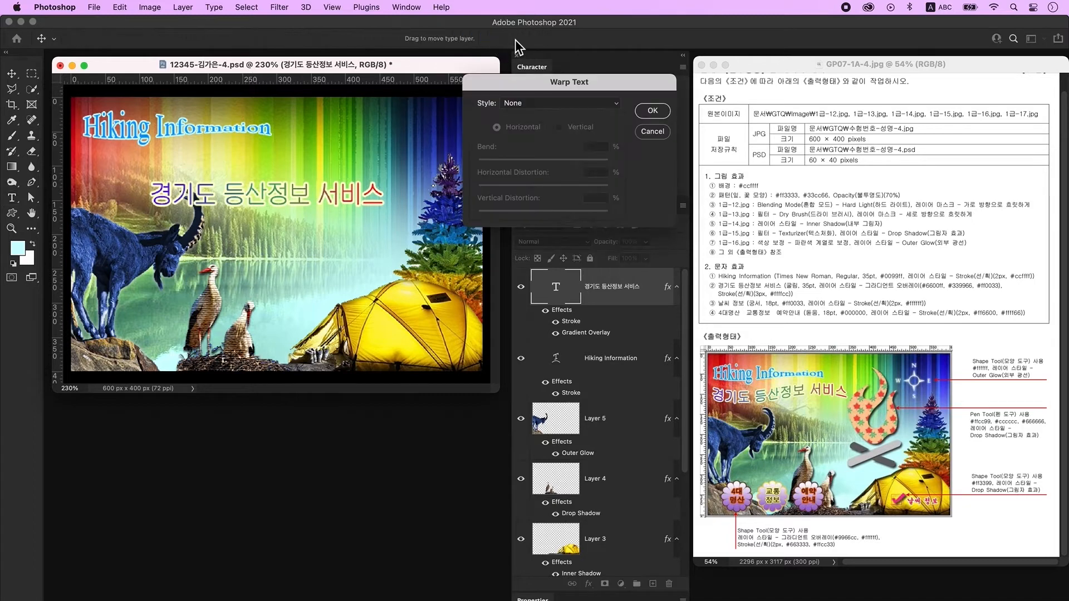
left_click(533, 106)
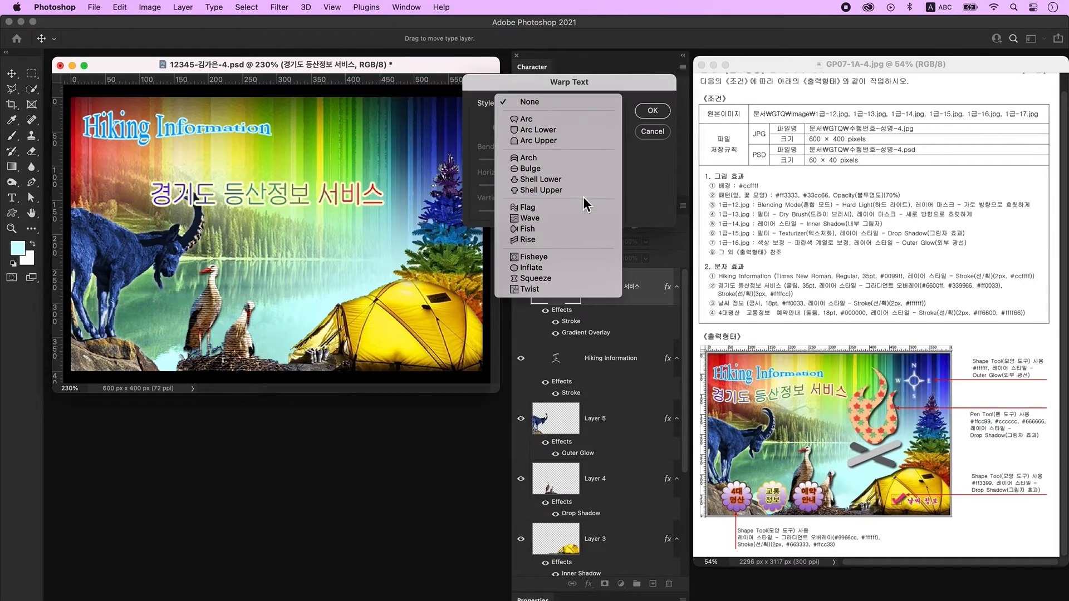
left_click(555, 210)
left_click_drag(576, 161, 496, 162)
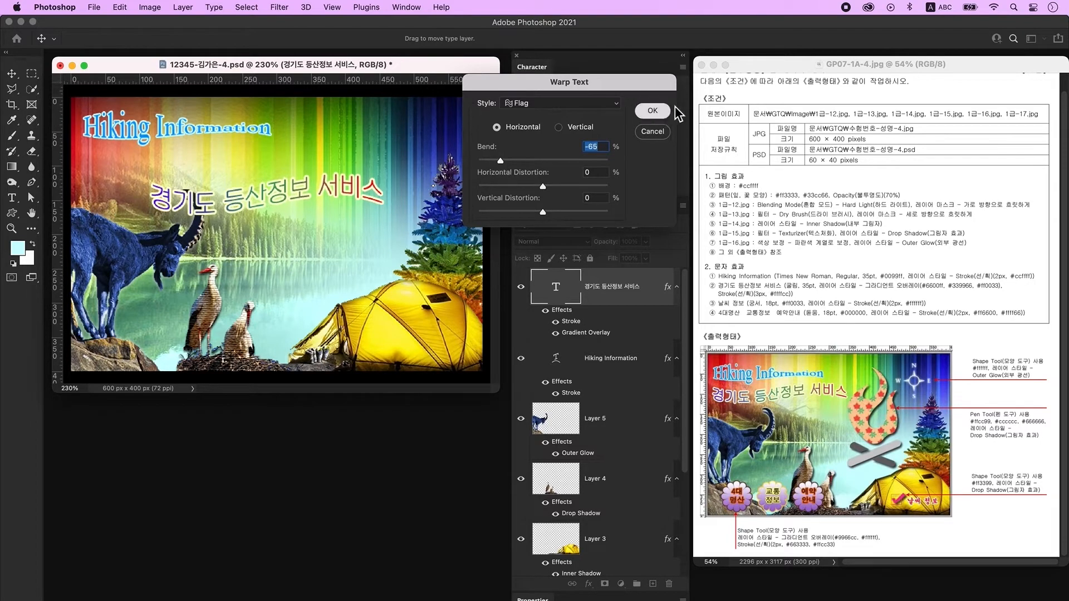
left_click(652, 110)
Move the title just below Hiking Information and add an empty new layer.
left_click(12, 76)
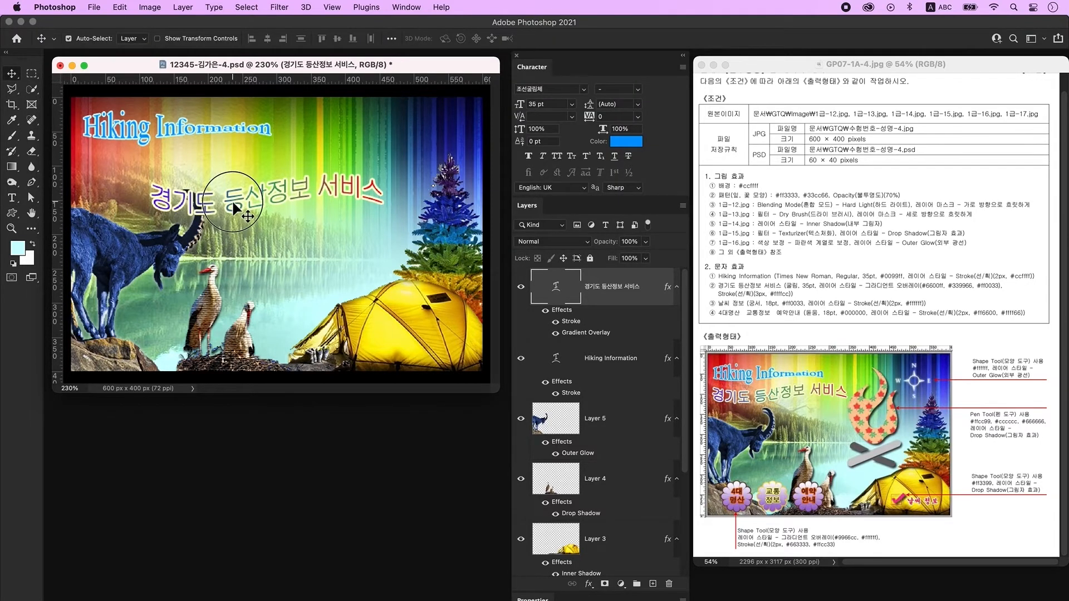
left_click_drag(233, 203, 168, 170)
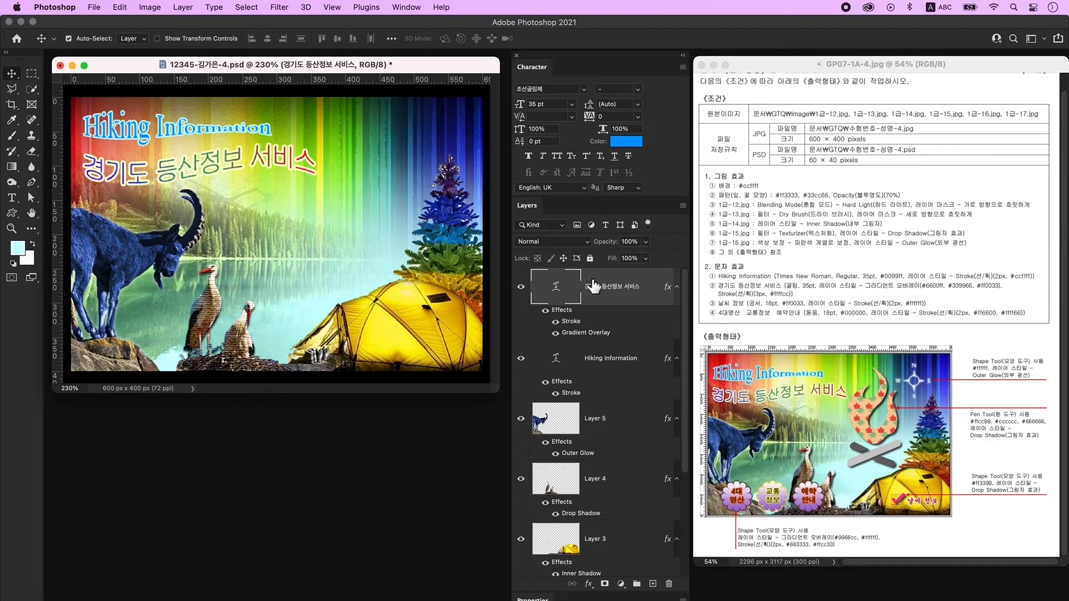
left_click(653, 584)
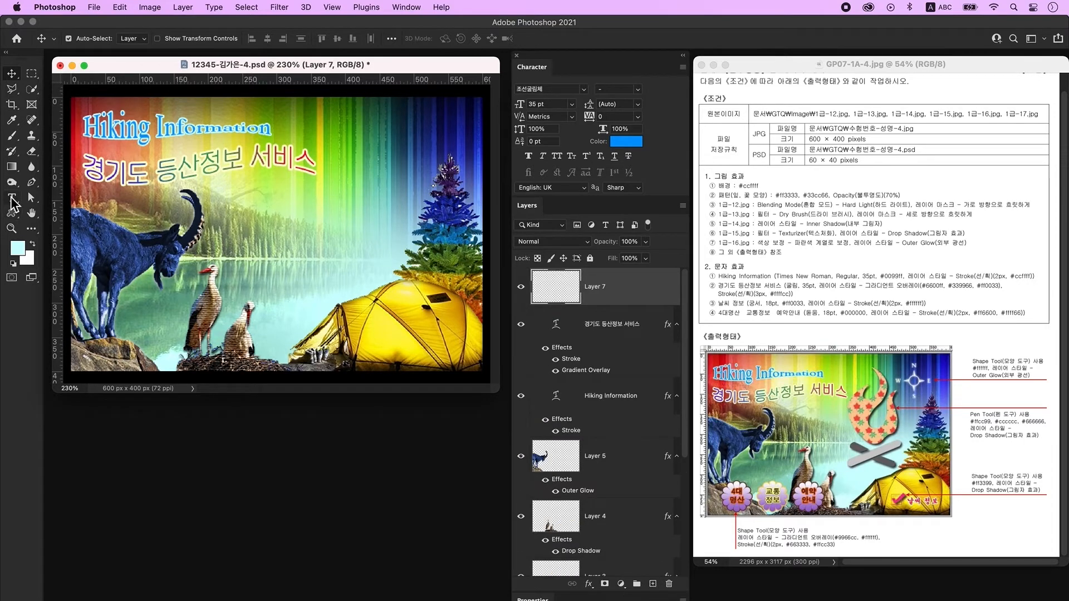
Type the label 날씨 정보 below the title.
left_click(12, 198)
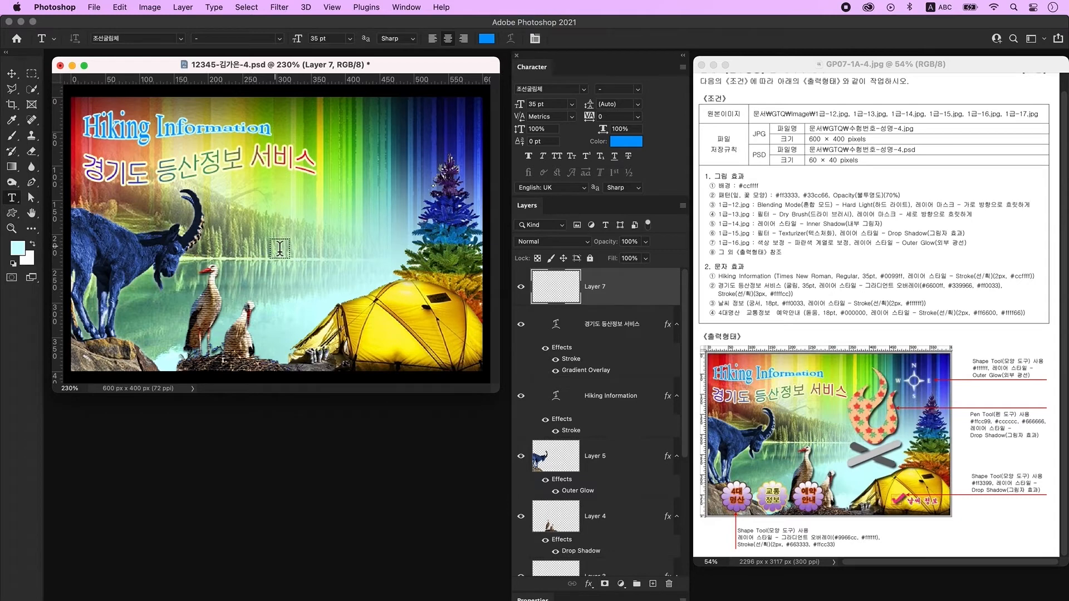
left_click(266, 231)
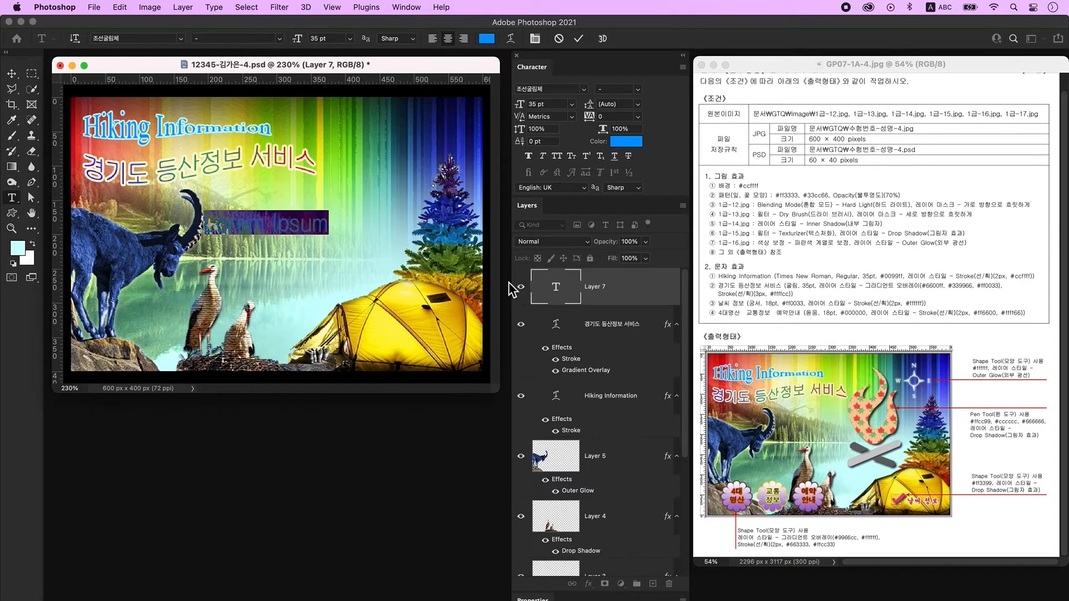
type("날씨 정보")
key("super+Return")
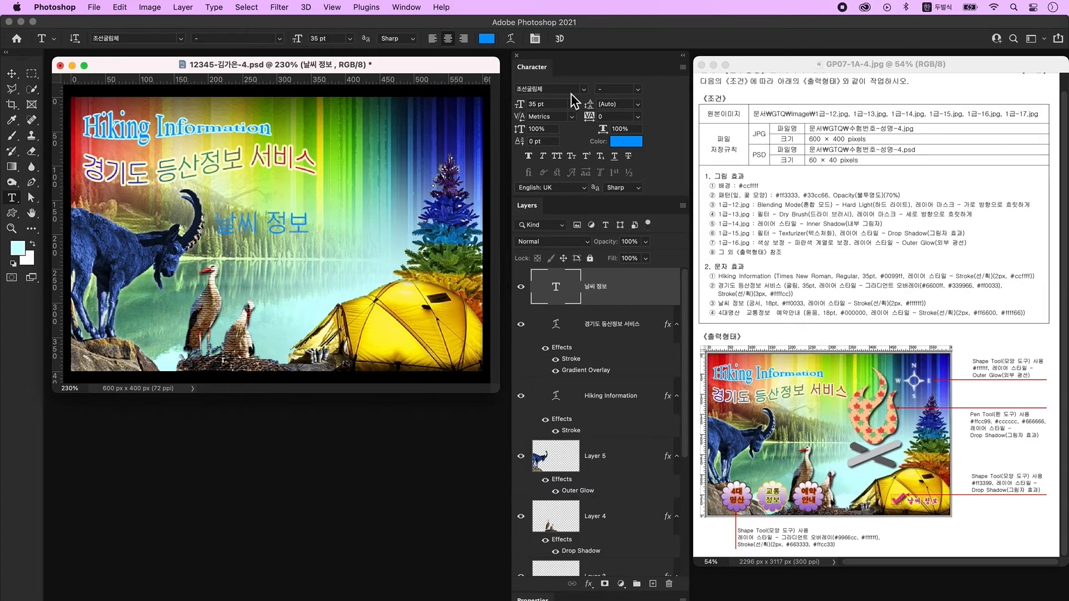
Set 날씨 정보 to 조선궁서체, 18 pt, colour #ff0033, and open its Layer Style.
left_click(584, 92)
left_click(556, 109)
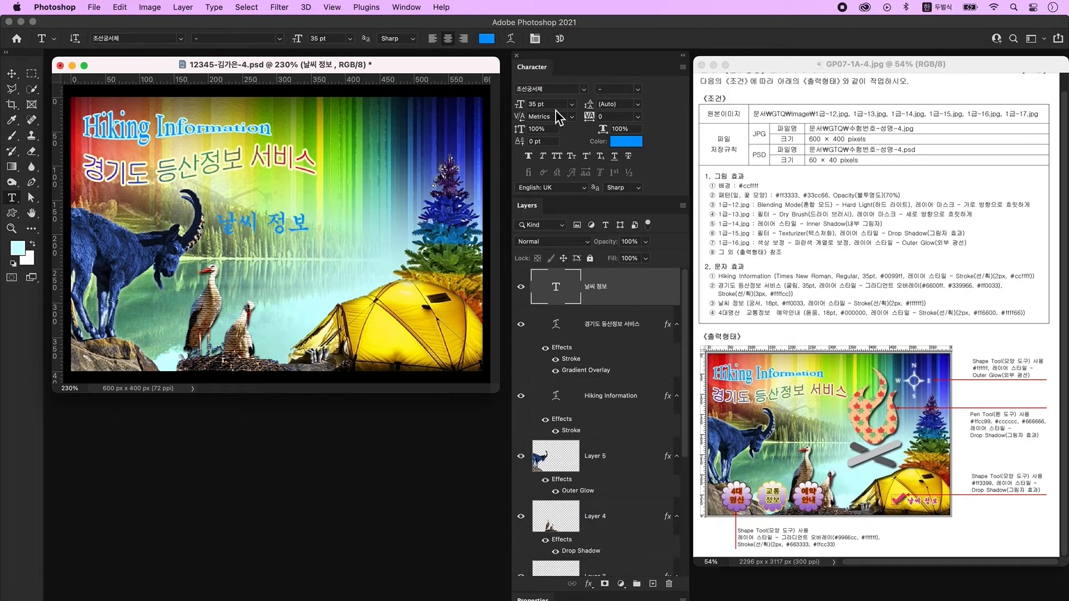
double_click(553, 106)
type("18")
key("Return")
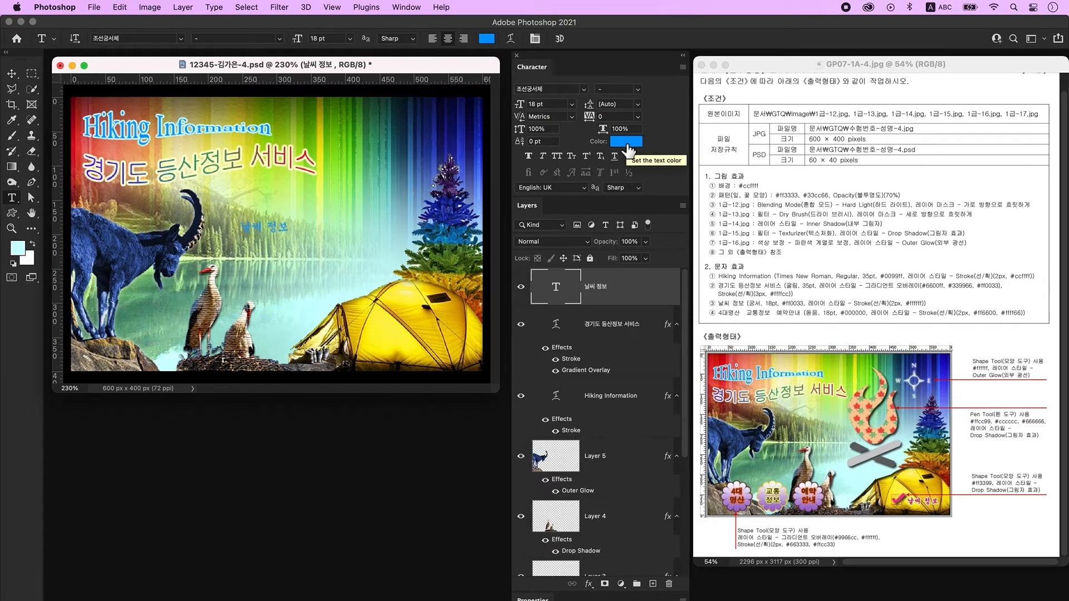
left_click(627, 142)
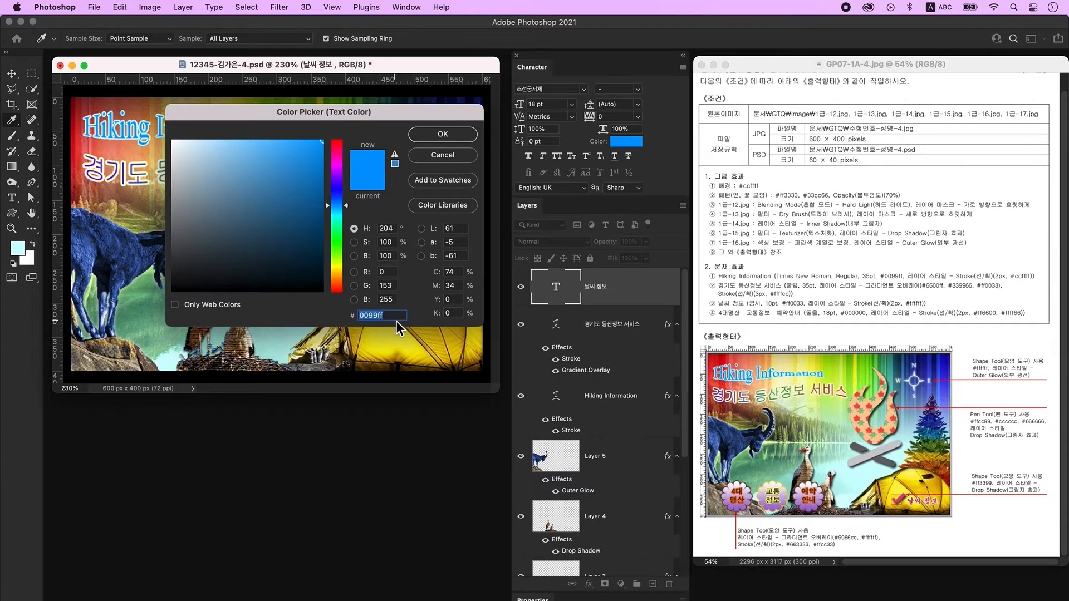
type("ff0033")
key("Return")
left_click(658, 295)
double_click(658, 295)
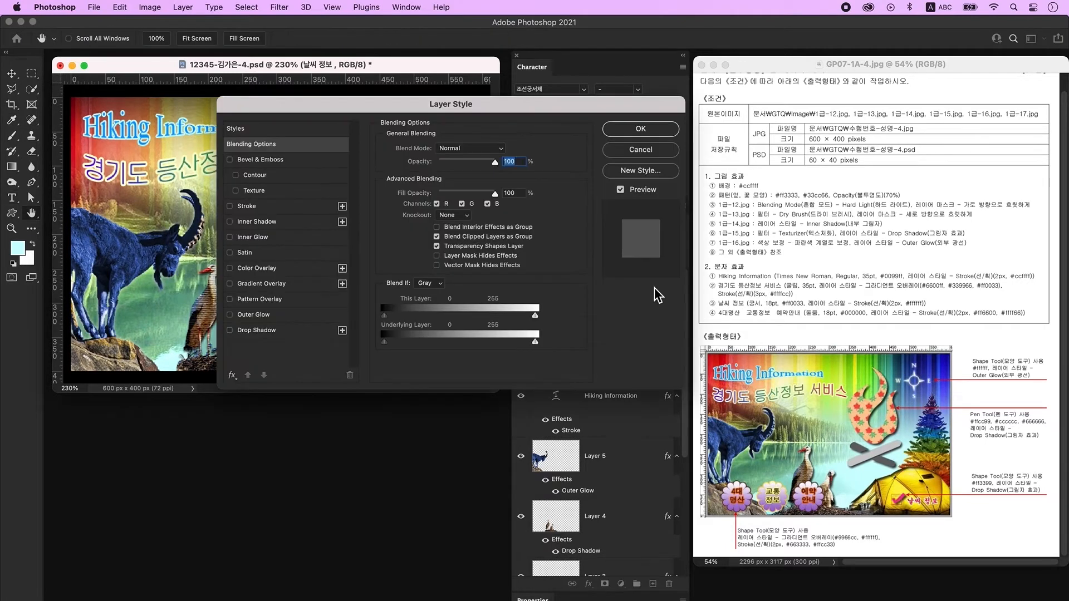
Apply a 2 px #ffffff stroke to 날씨 정보, drag it by the tent, and add Layer 7.
left_click(247, 206)
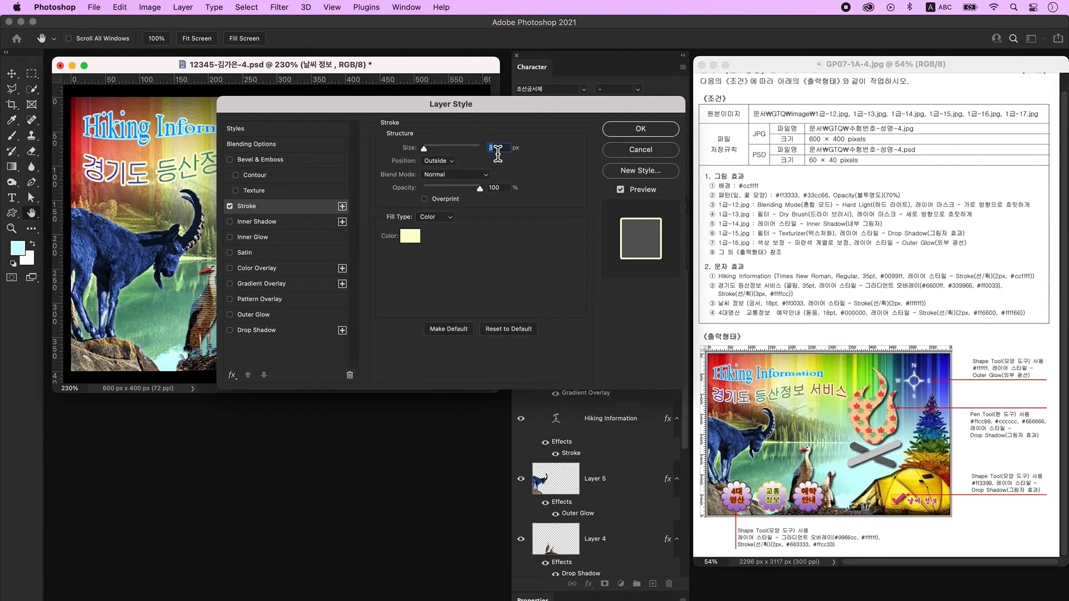
type("2")
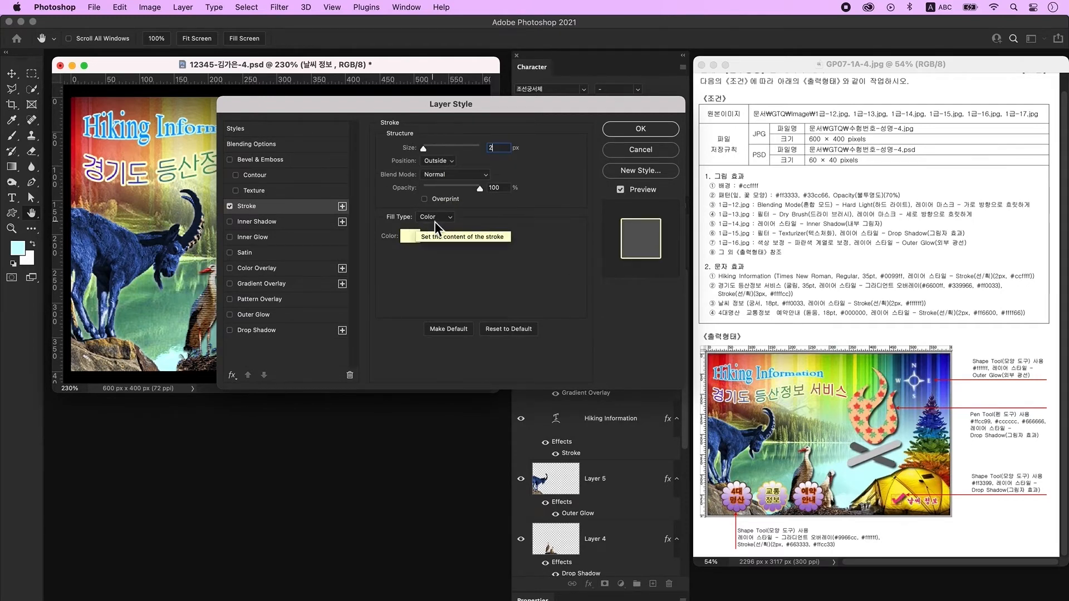
left_click(413, 242)
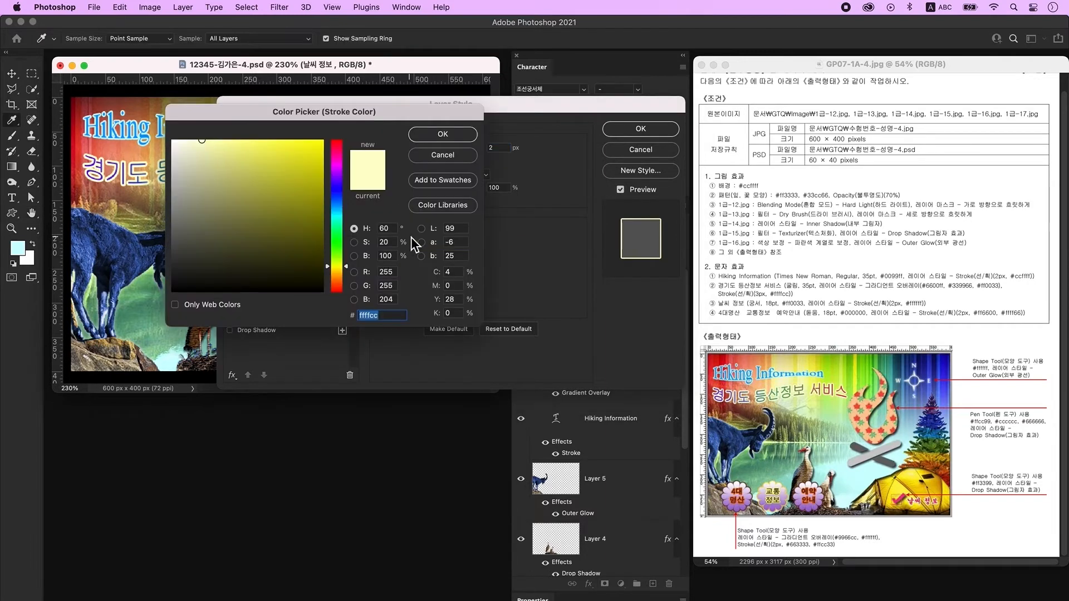
type("ffffff")
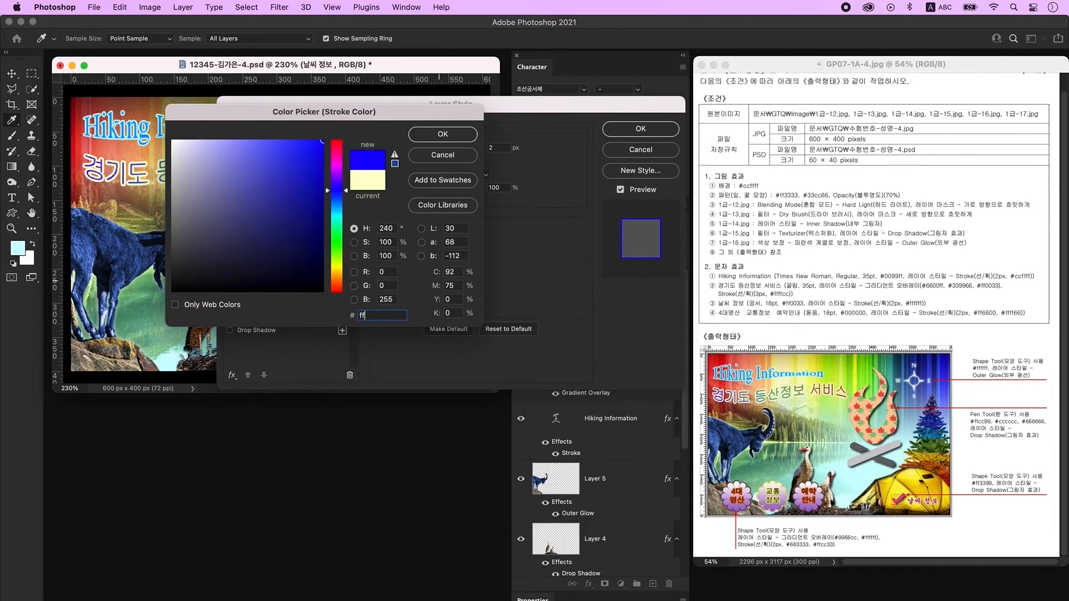
key("Return")
key("Return")
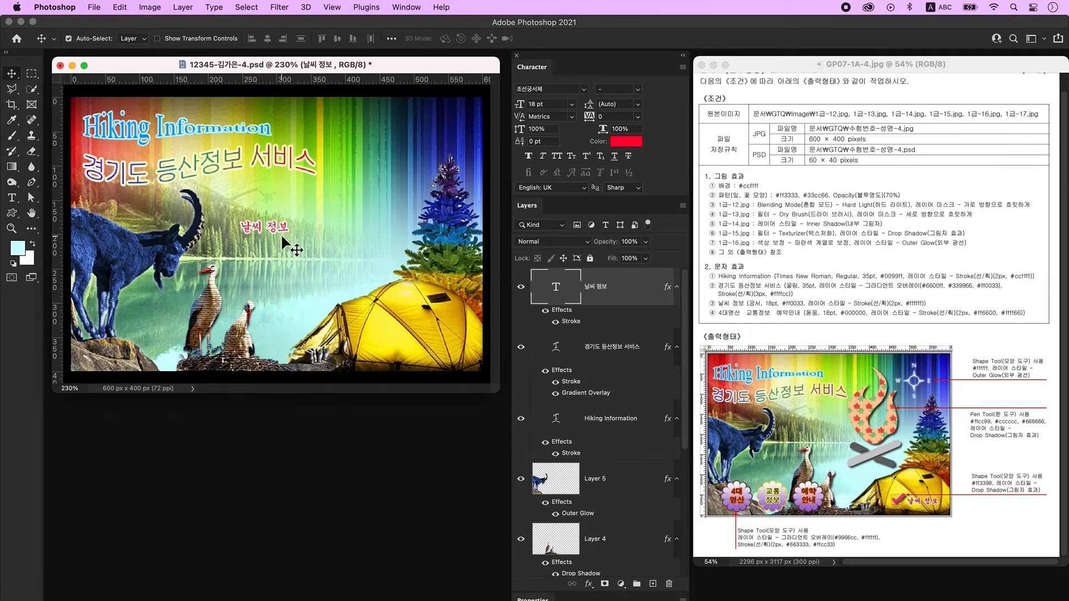
left_click_drag(266, 225, 431, 355)
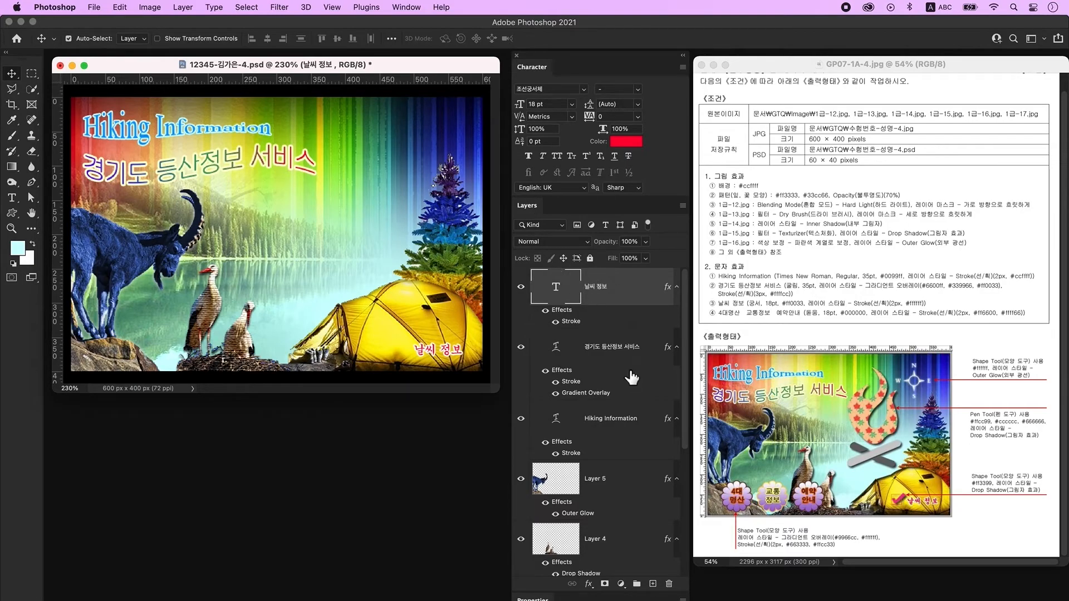
left_click(654, 584)
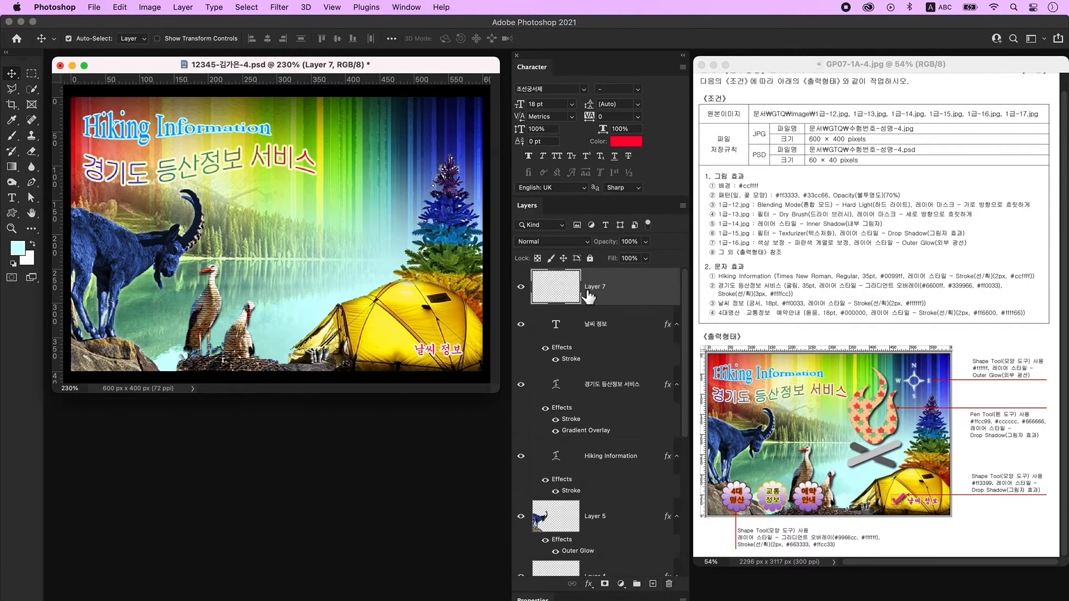
Type the label 4대 명산 on two lines near the poster's middle.
left_click(12, 198)
left_click(270, 221)
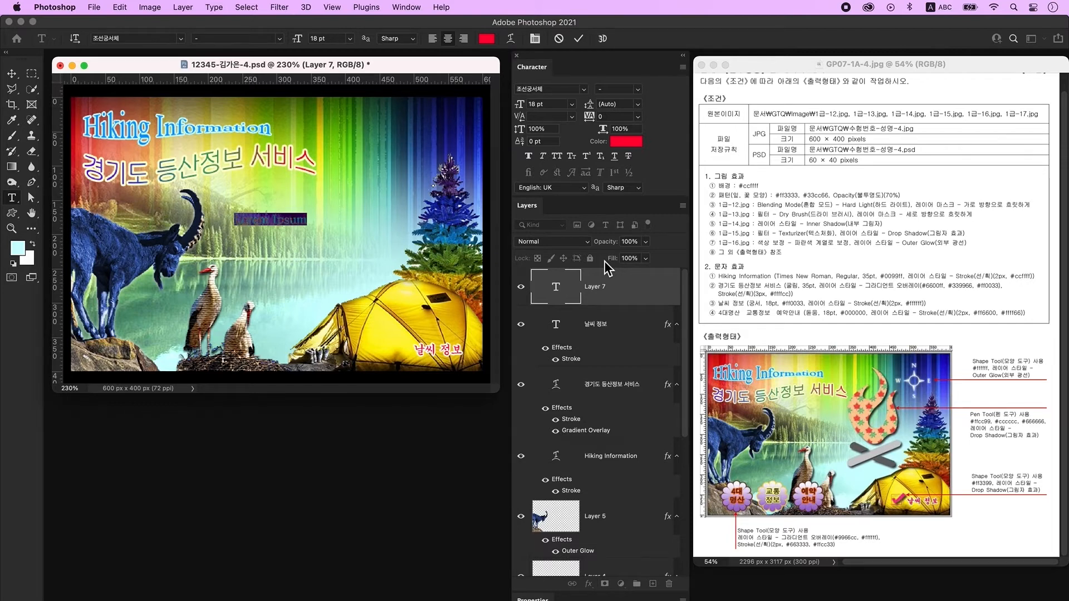
key("ctrl+space")
type("4대 명산")
left_click(270, 221)
key("Return")
key("super+a")
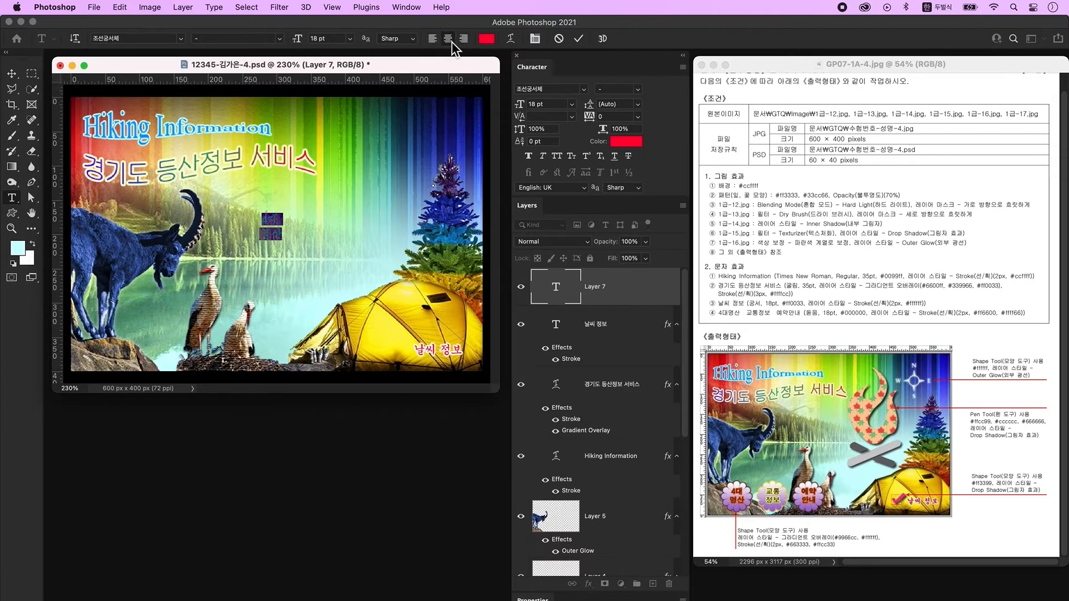
key("super+Return")
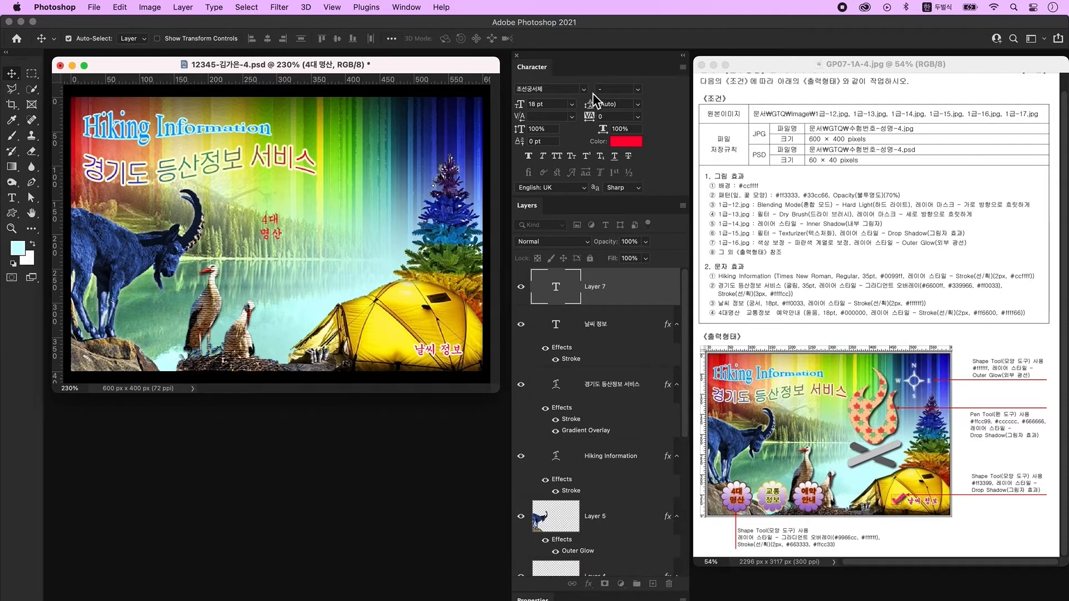
Set the label to KoPubWorld돋움체 Light in black #000000.
left_click(584, 90)
left_click(565, 110)
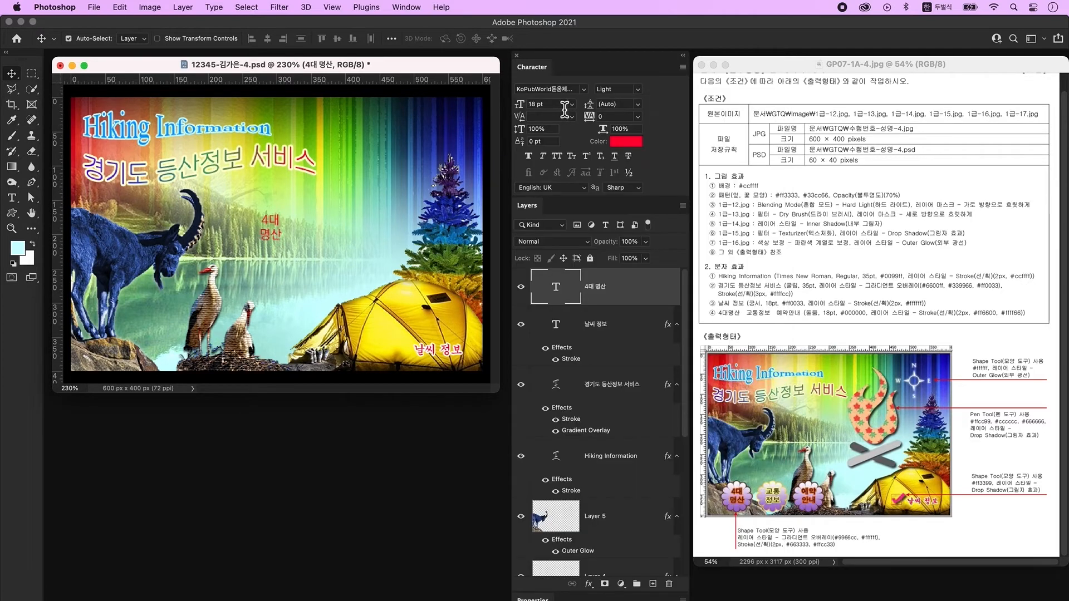
left_click(624, 144)
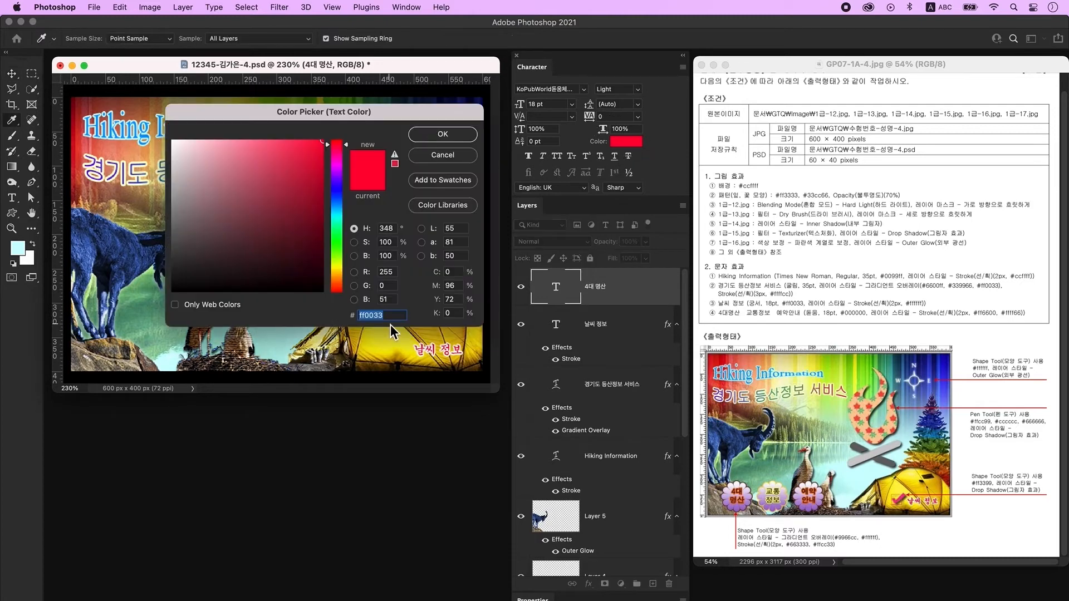
type("000000")
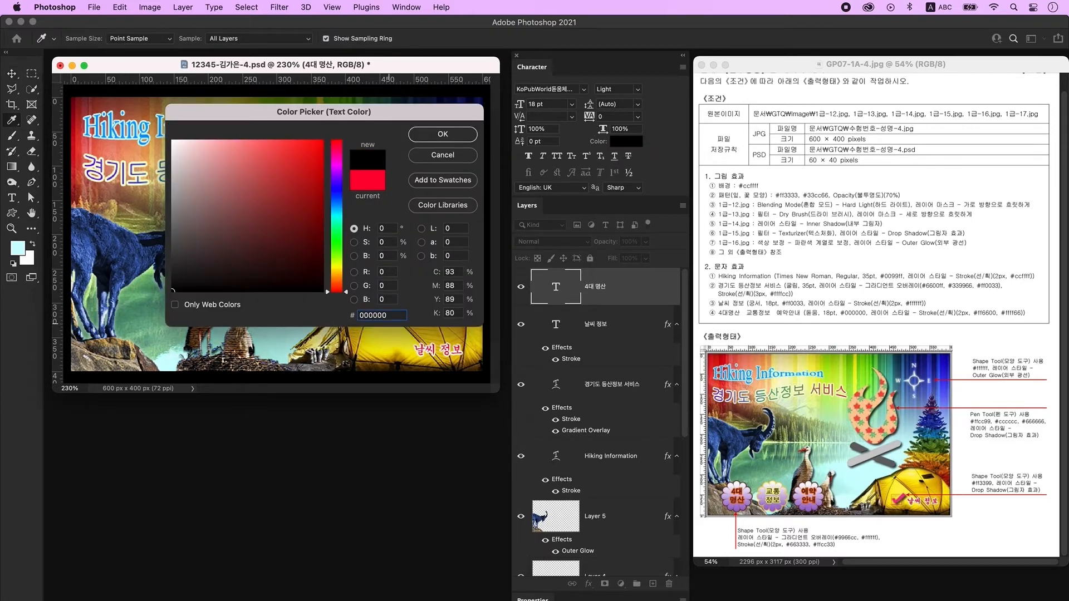
key("Return")
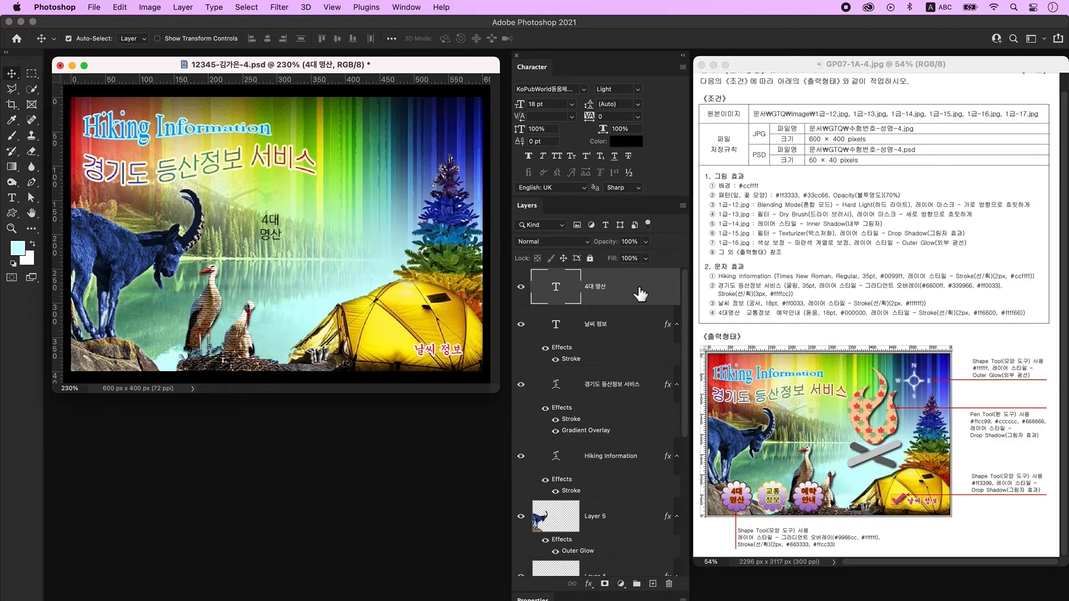
Add a #ff6600 stroke to 4대 명산, move it beside the goat at lower left, and add Layer 7.
double_click(645, 298)
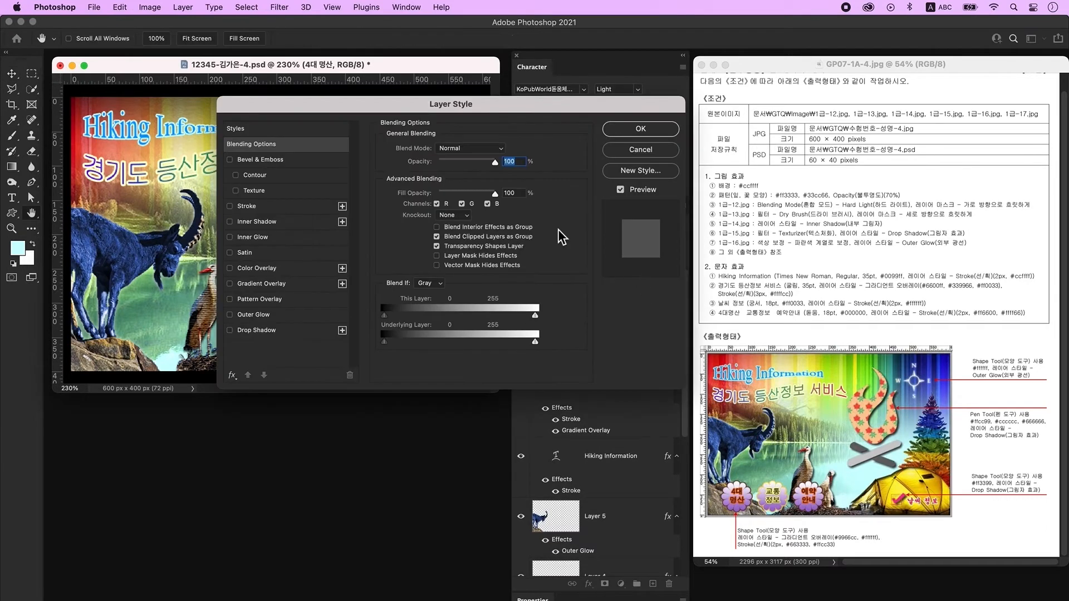
left_click(258, 208)
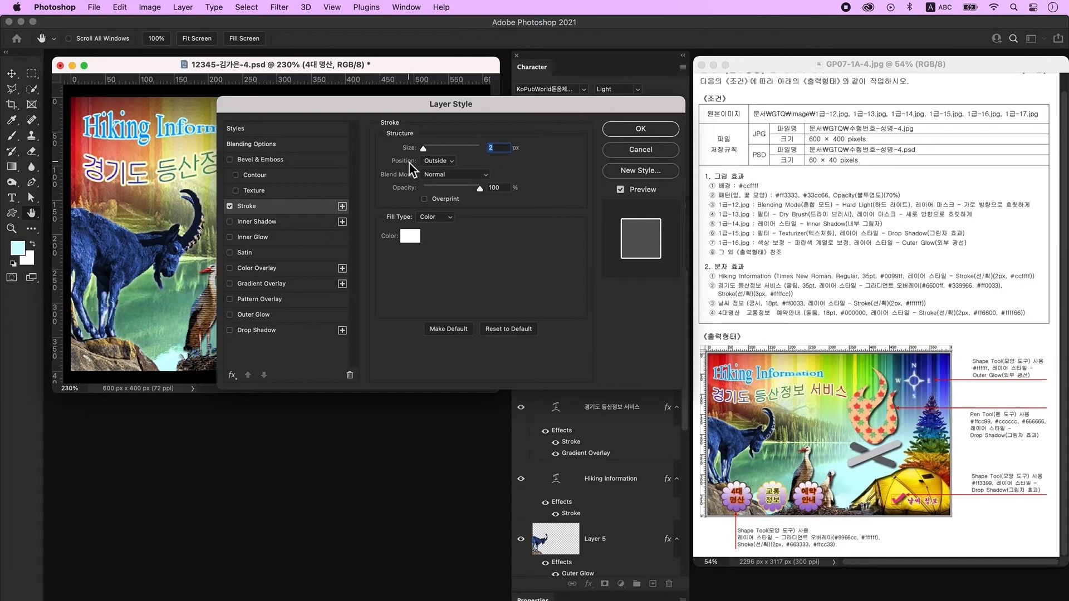
left_click(410, 238)
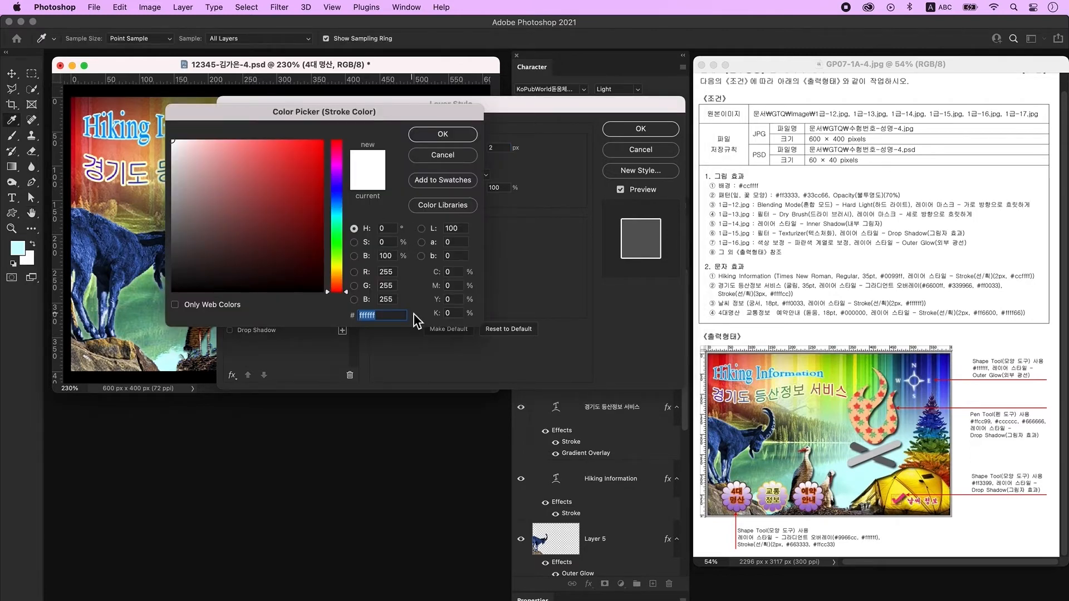
type("ff6600")
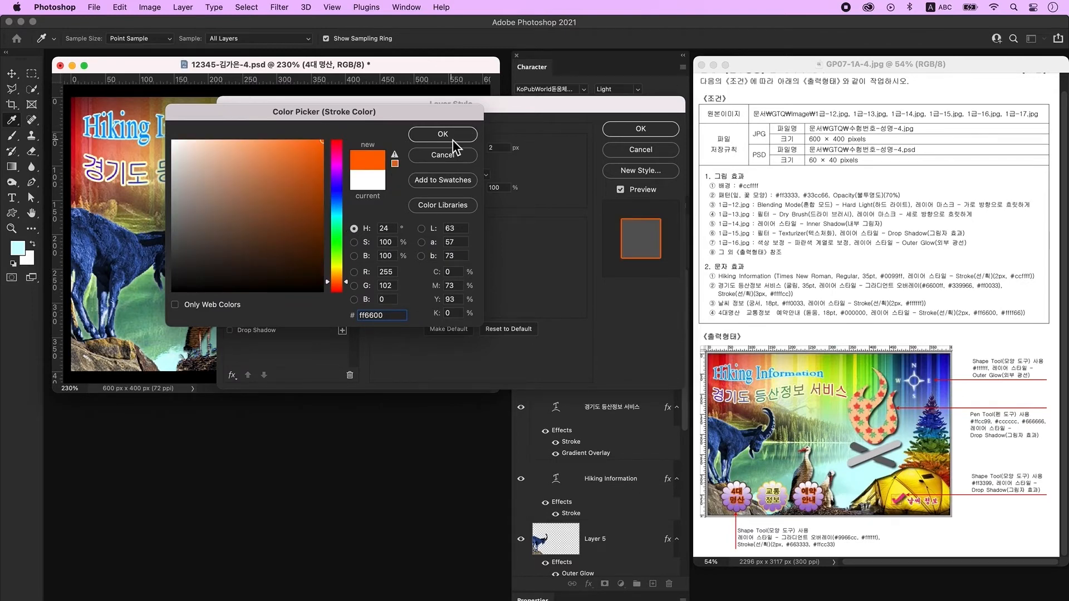
left_click(453, 139)
left_click(640, 129)
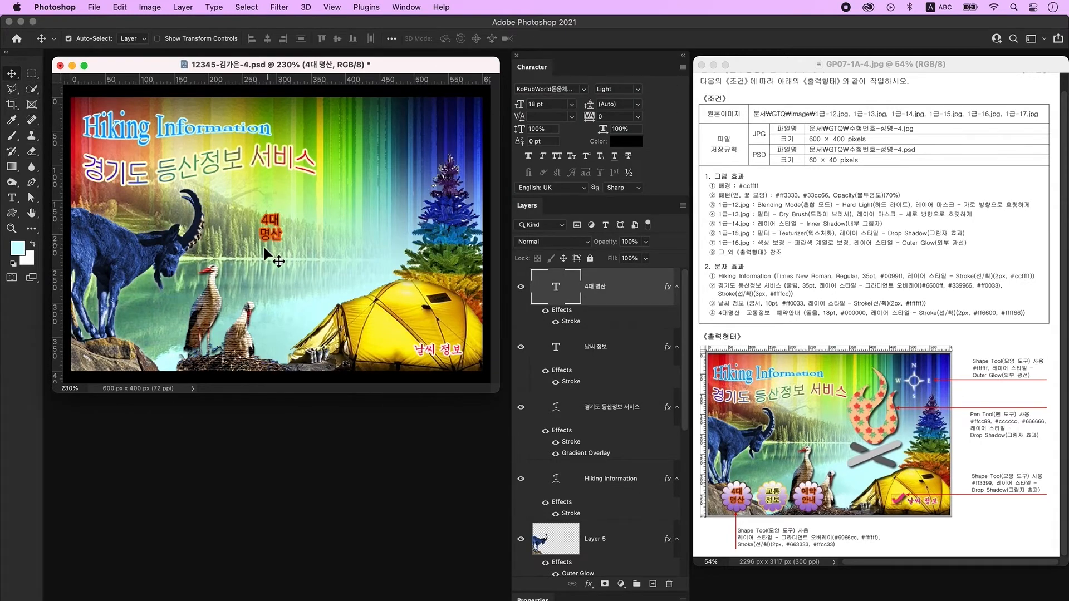
left_click_drag(265, 248, 137, 324)
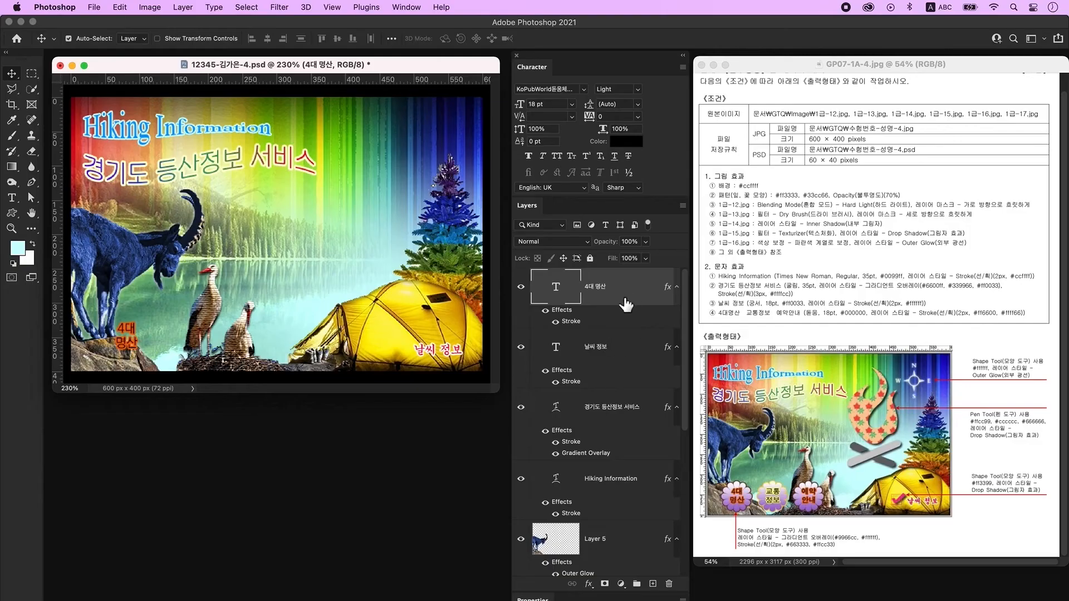
left_click(652, 583)
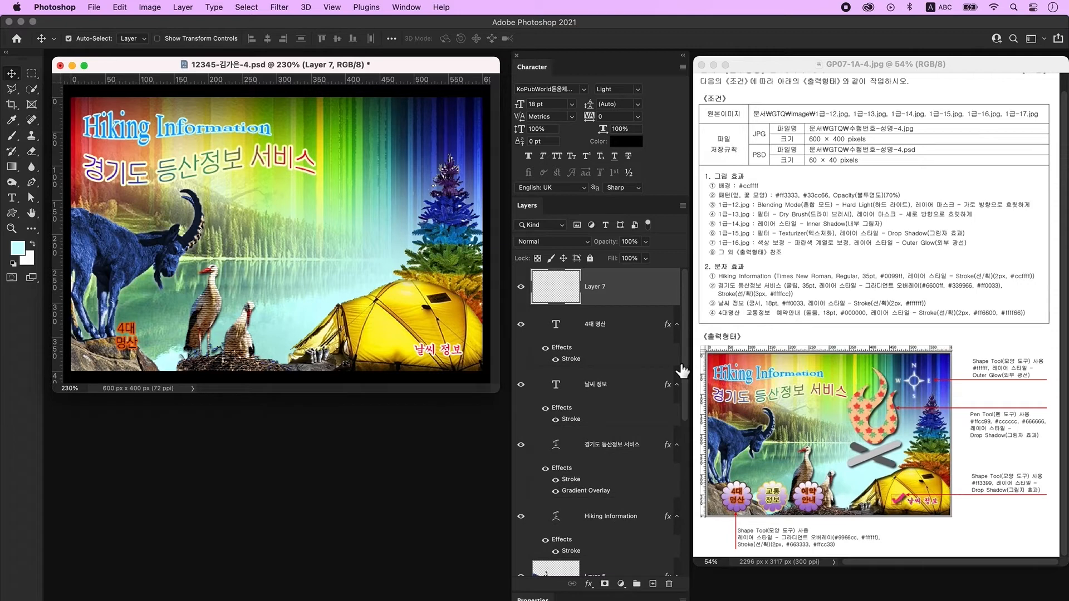
Draw the Compass 1 custom shape above the blue tree and fill it #ffffff.
left_click(12, 214)
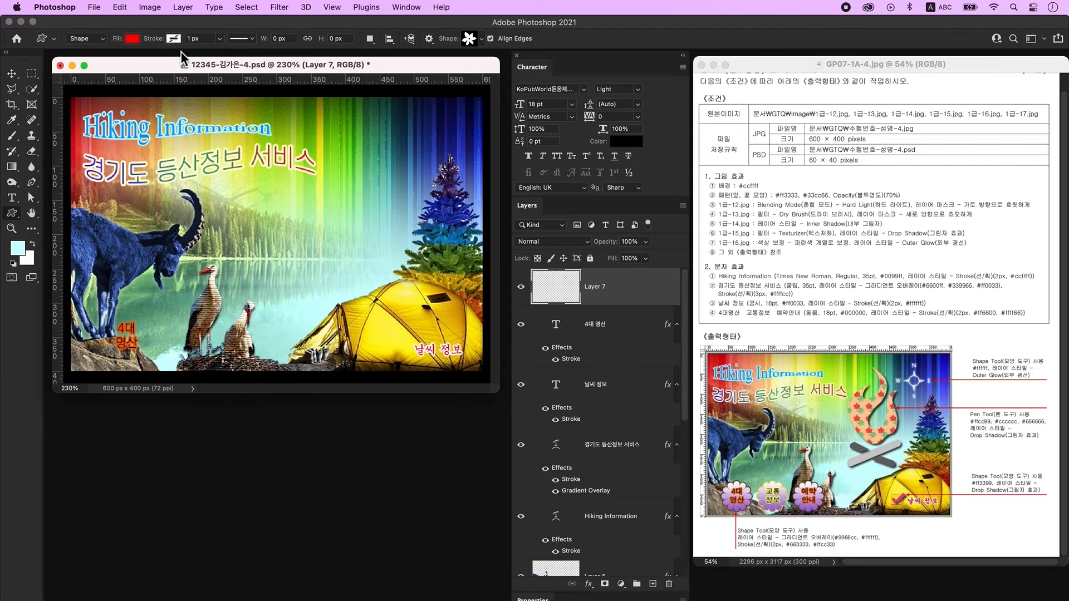
left_click(470, 39)
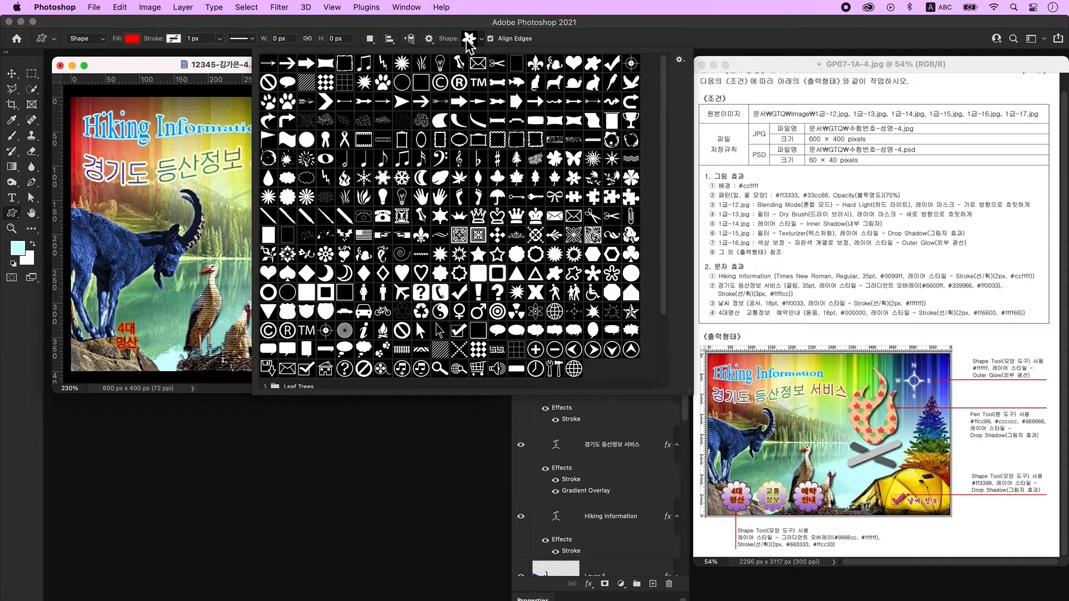
double_click(574, 311)
left_click_drag(383, 112, 456, 203)
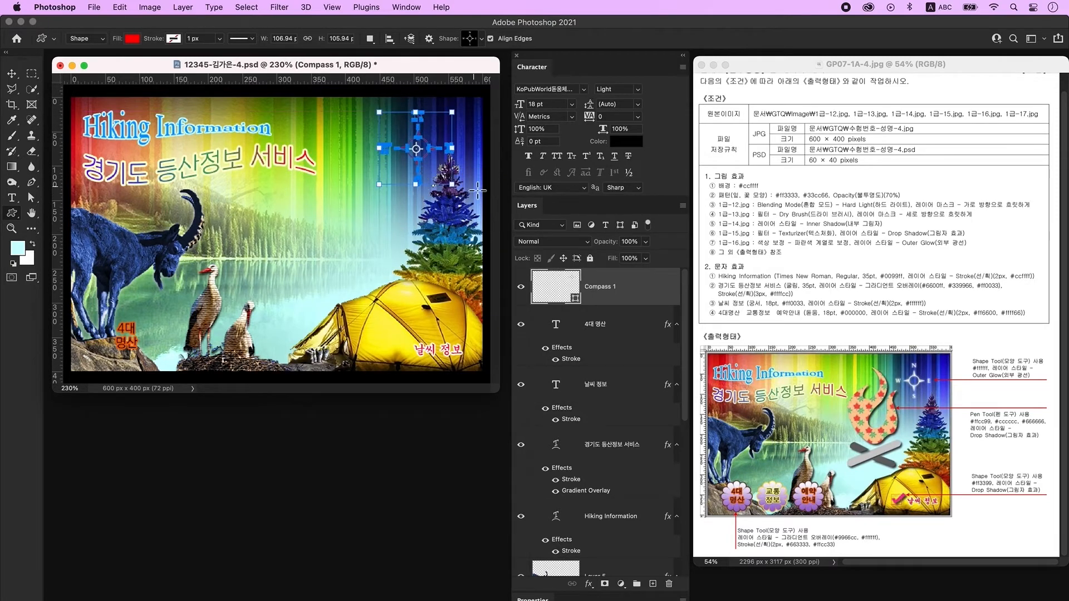
double_click(558, 291)
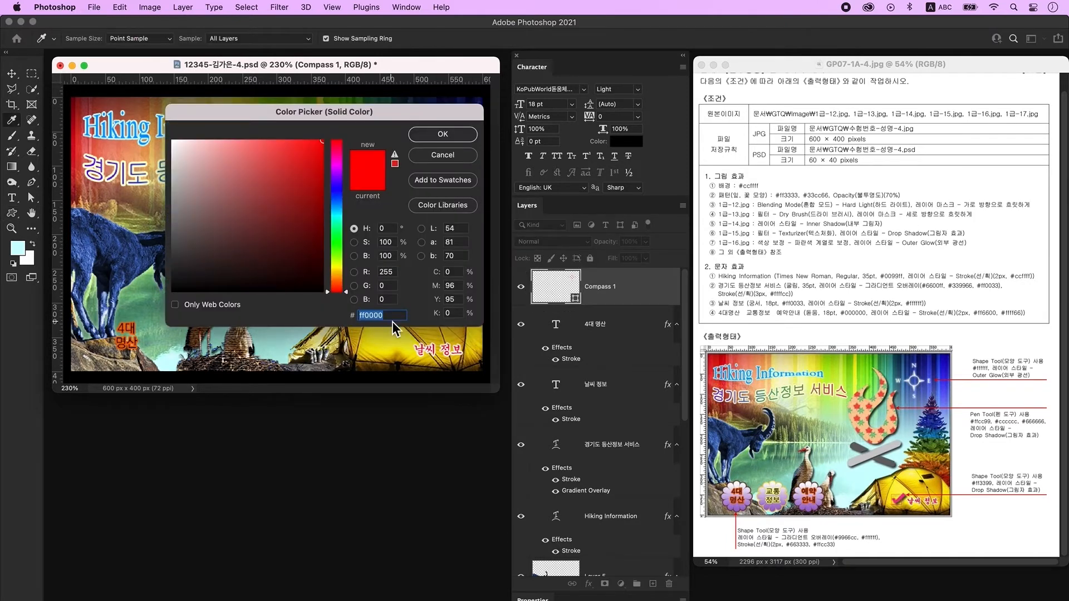
type("ffffff")
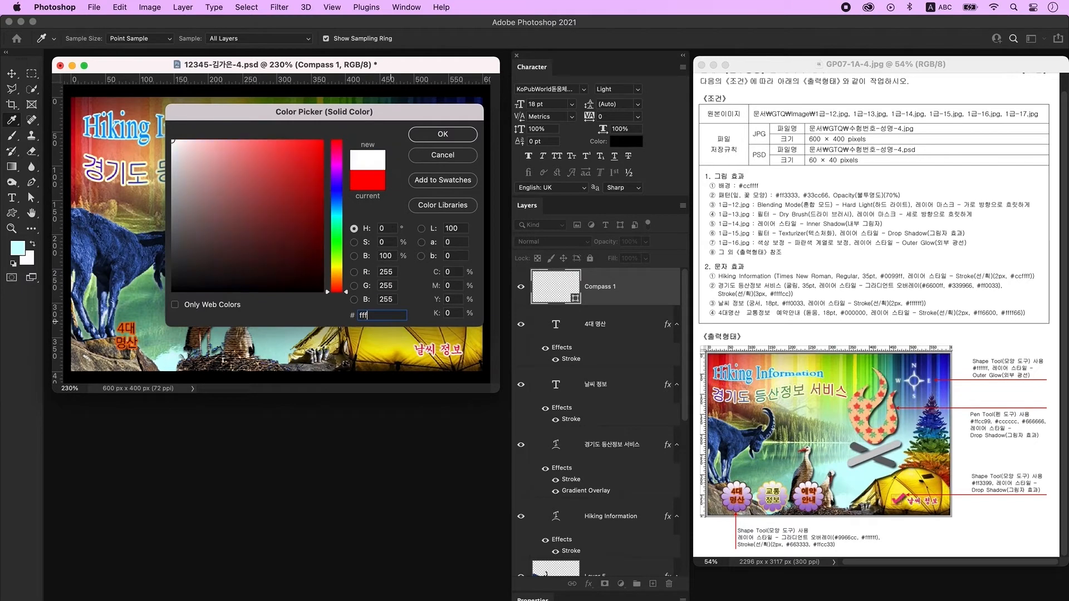
key("Return")
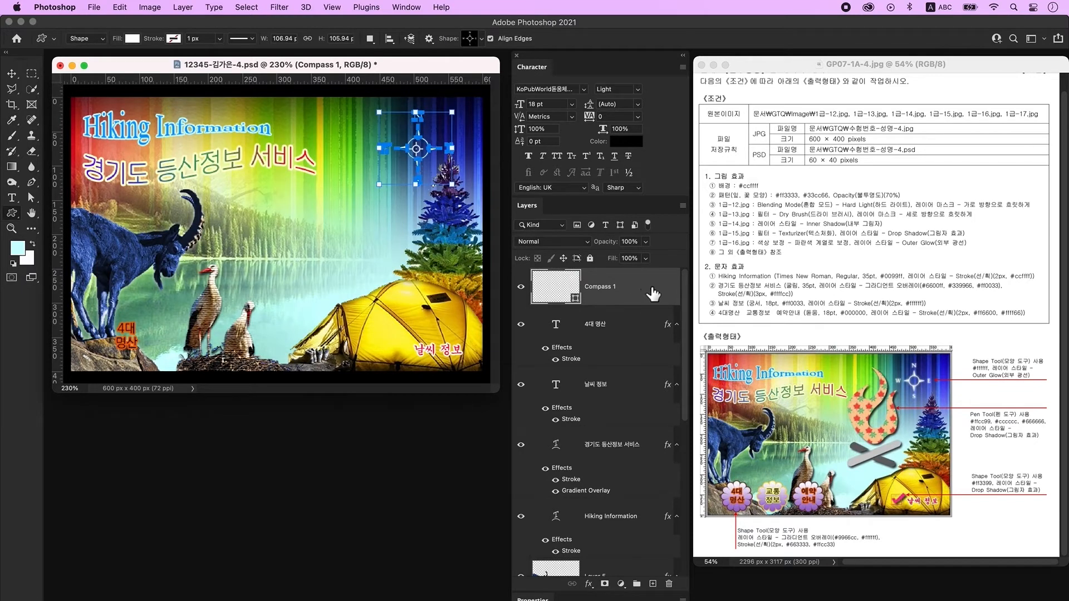
Give the compass an Outer Glow and add an empty layer above it.
double_click(653, 294)
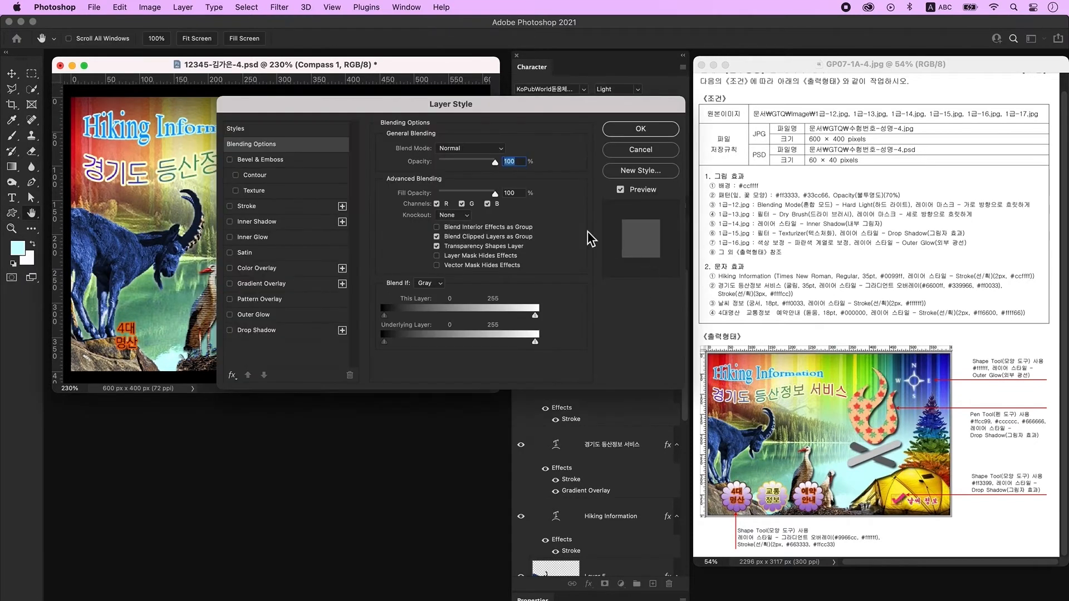
left_click(273, 318)
left_click(632, 129)
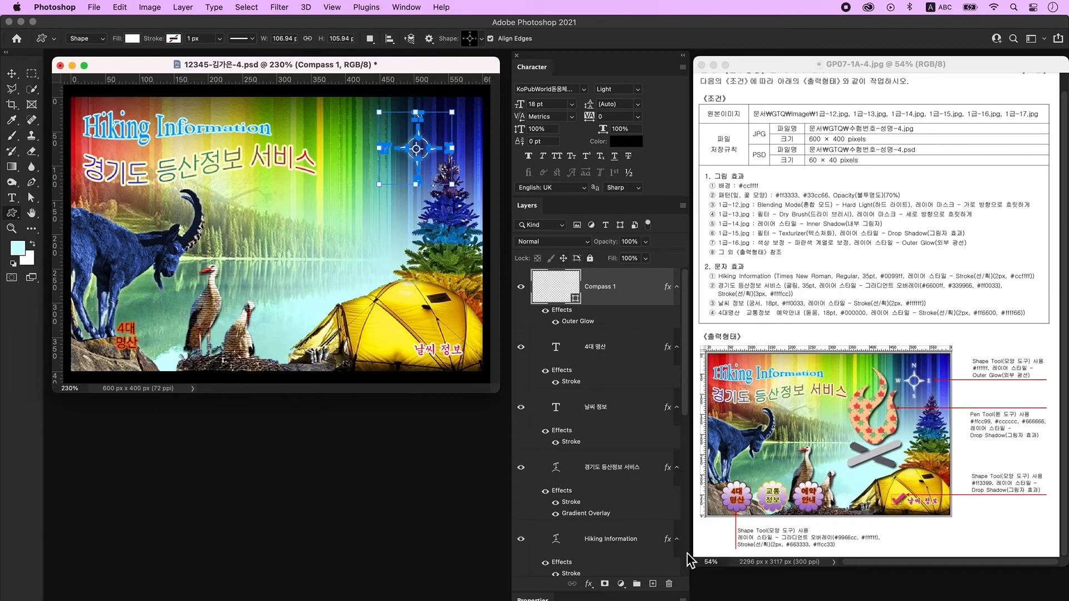
left_click(653, 584)
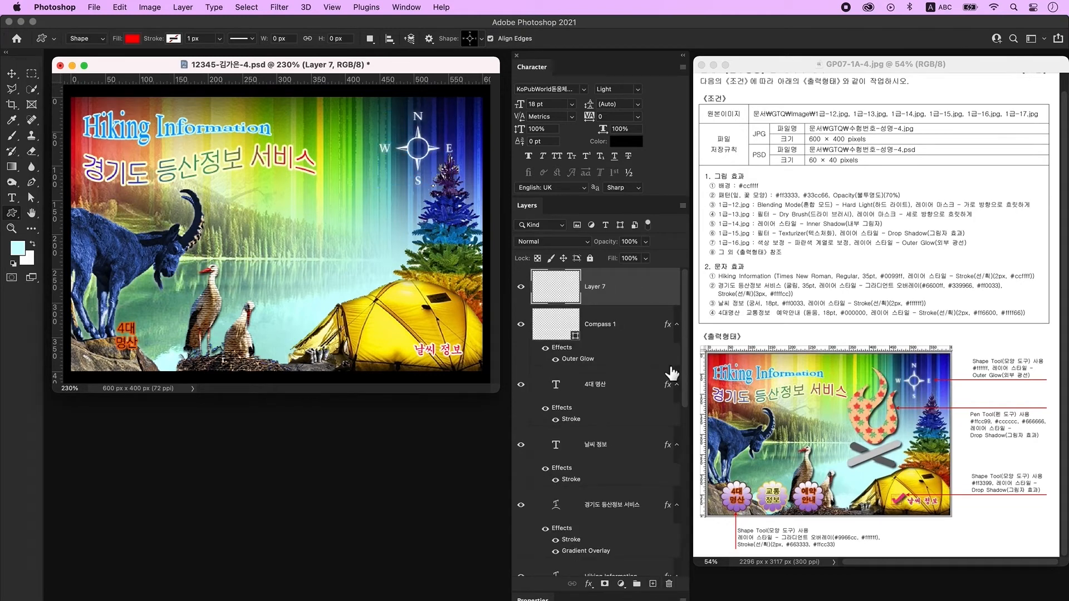
Set the Pen tool to Shape mode with no fill and a red stroke.
left_click(32, 183)
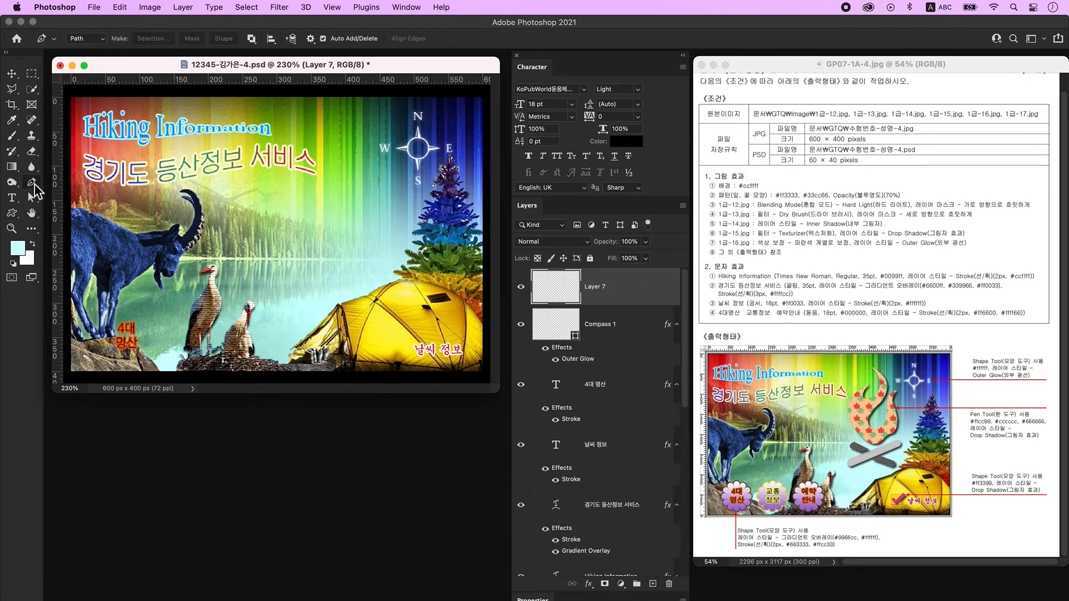
left_click(87, 38)
left_click(85, 29)
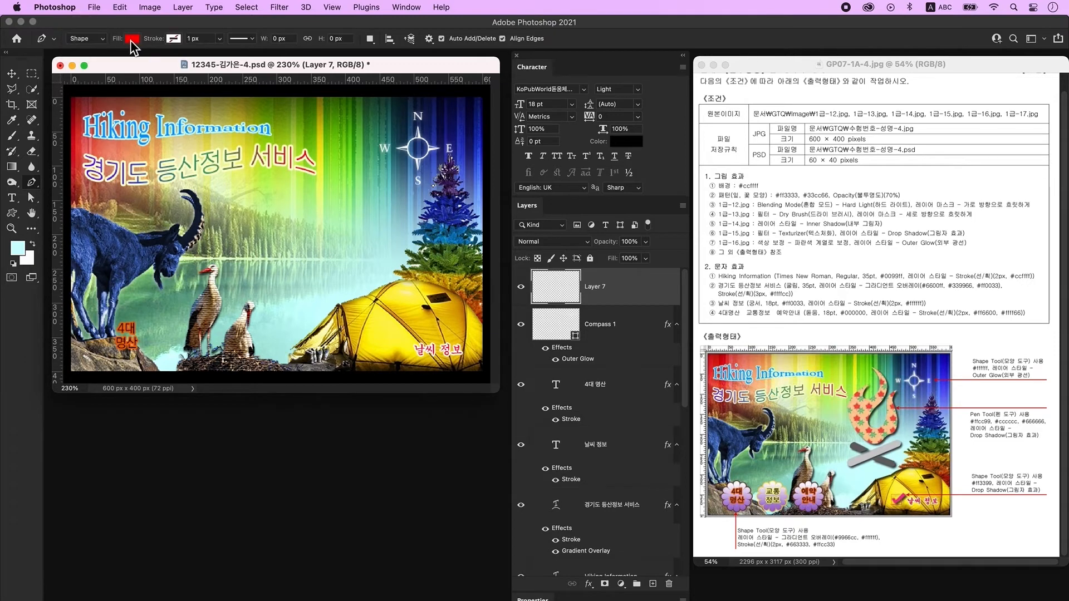
left_click(132, 39)
left_click(61, 61)
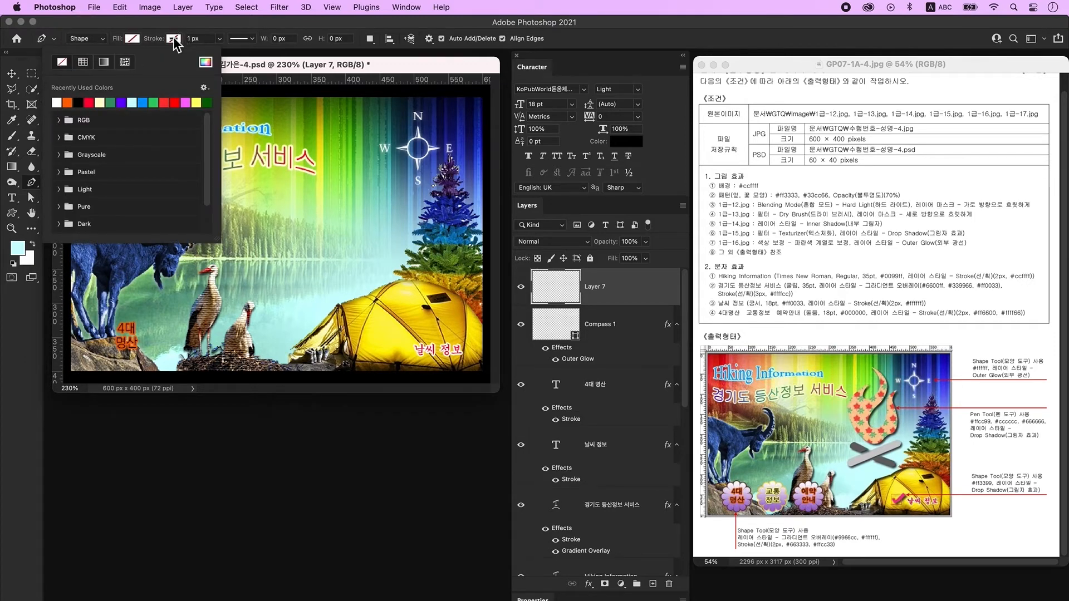
left_click(174, 39)
left_click(133, 106)
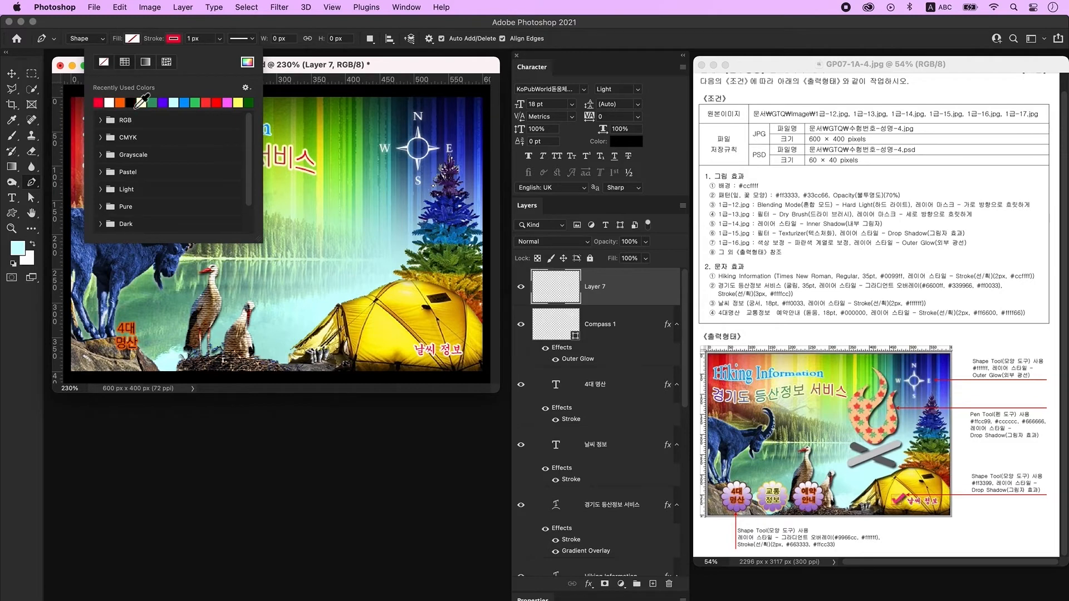
left_click(292, 68)
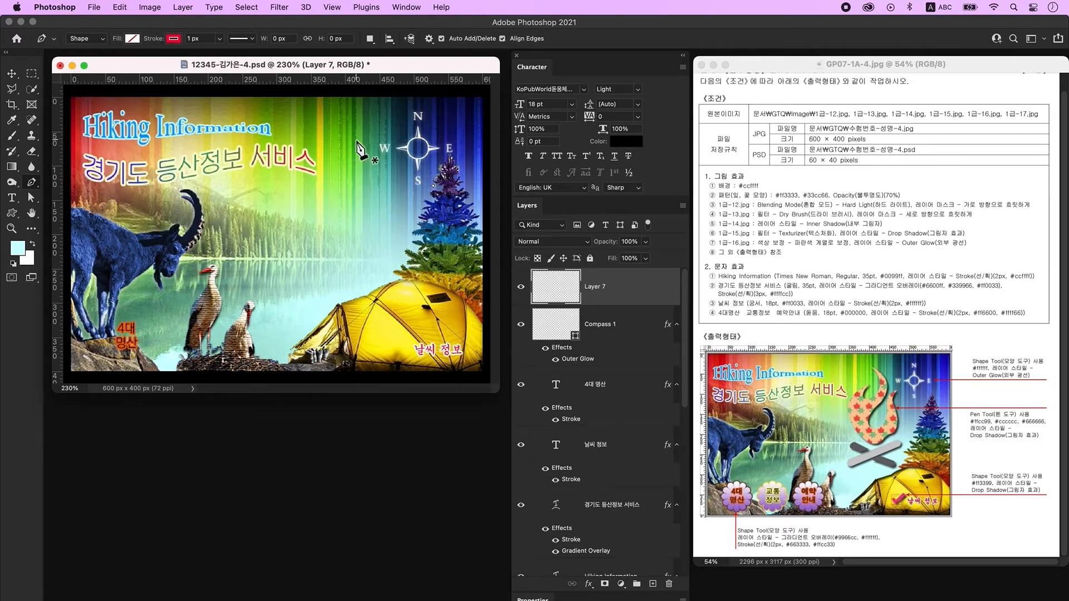
Draw the flame outline with curved anchors left of the compass.
left_click(348, 162)
left_click(336, 205, "alt")
left_click_drag(336, 204, 318, 176)
key("super+z")
left_click_drag(327, 185, 341, 162)
left_click(327, 184, "alt")
left_click_drag(307, 211, 386, 263)
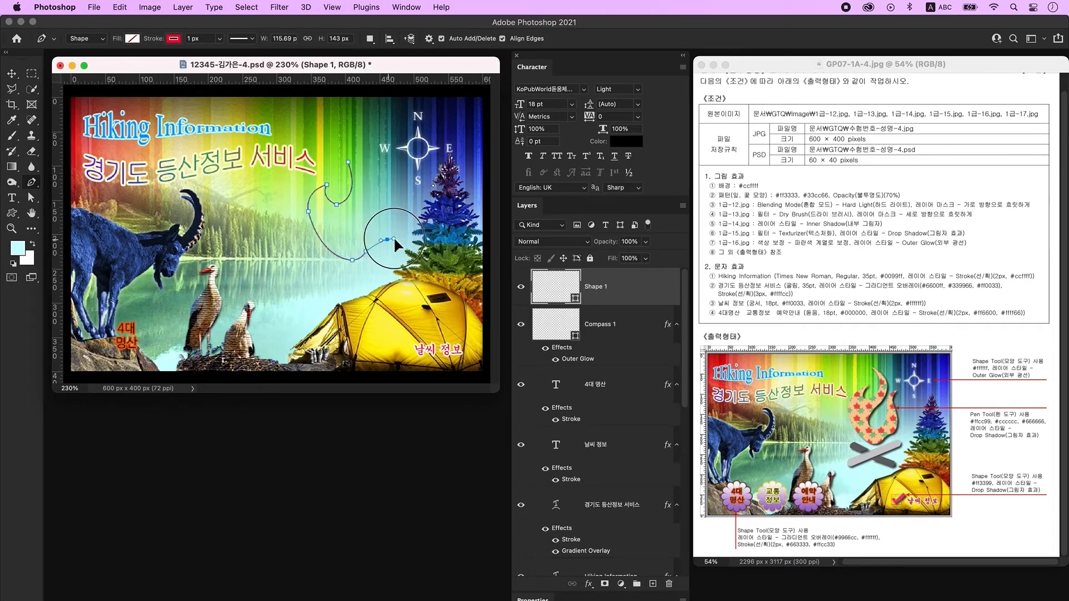
left_click_drag(393, 216, 391, 180)
left_click_drag(349, 214, 275, 106)
key("super+z")
key("super+z")
key("super+z")
left_click(333, 139, "alt")
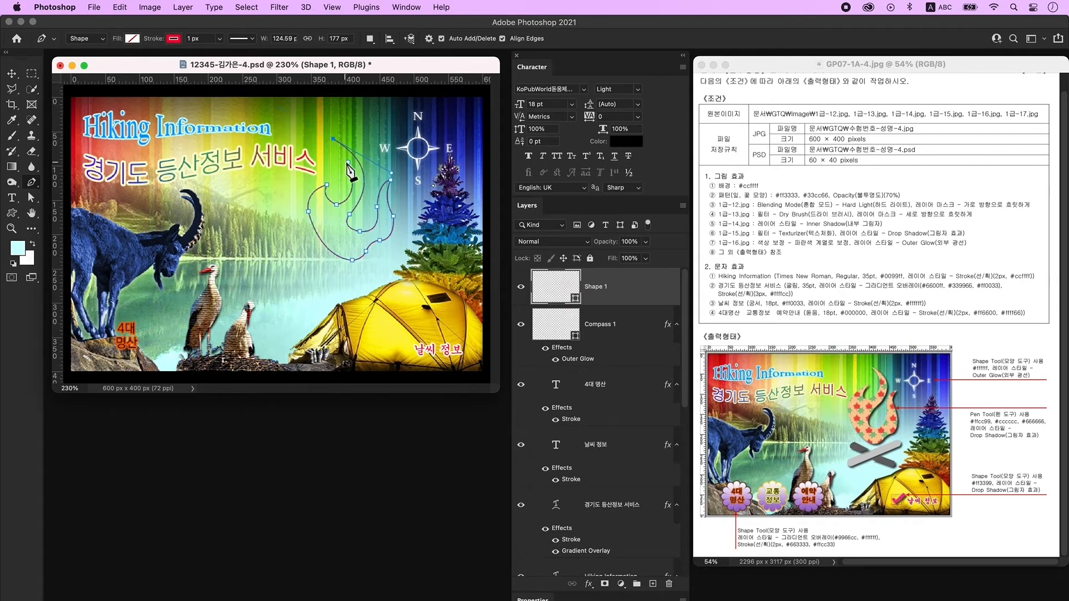
Adjust the flame's tip and lower-left anchors, then finish the path.
key("a")
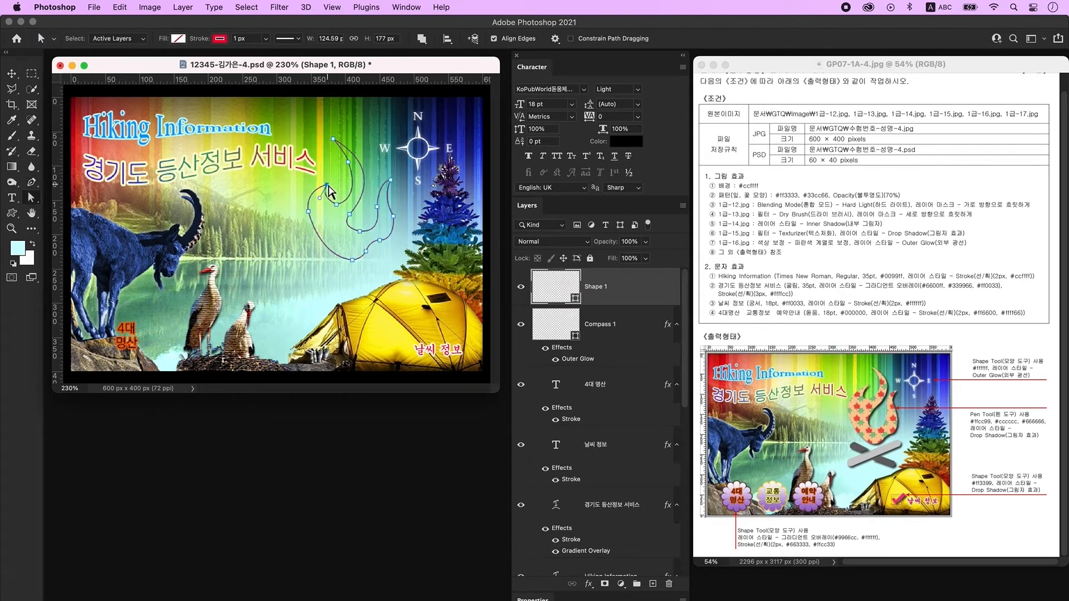
left_click_drag(328, 176, 329, 175)
left_click_drag(309, 212, 306, 217)
left_click_drag(318, 257, 319, 260)
left_click(342, 229)
left_click(317, 199)
key("Return")
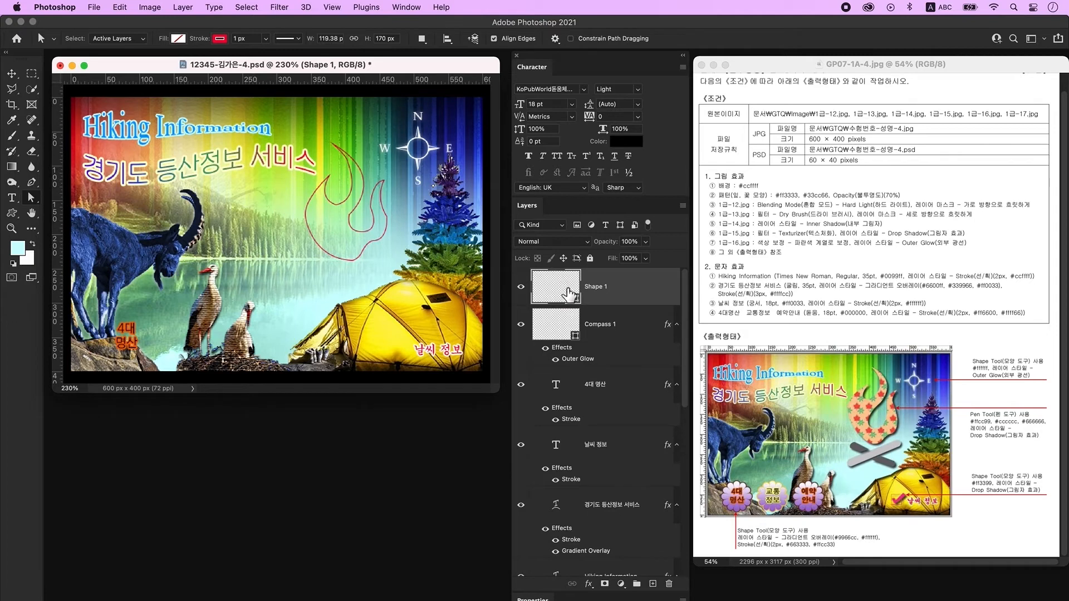
Give the flame a peach #ffcc99 fill with no stroke.
left_click(178, 39)
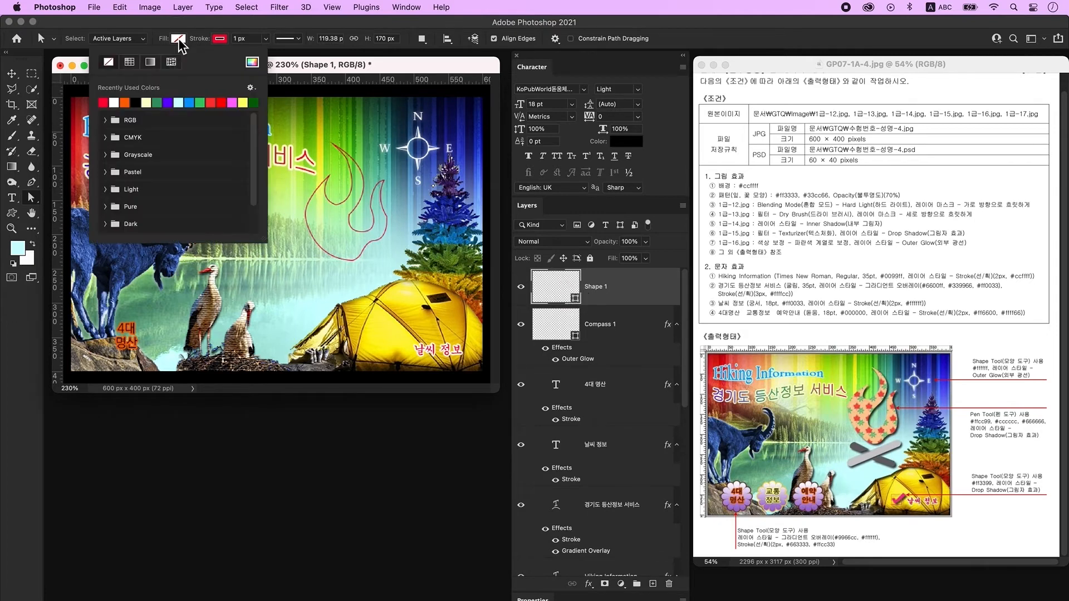
left_click(104, 104)
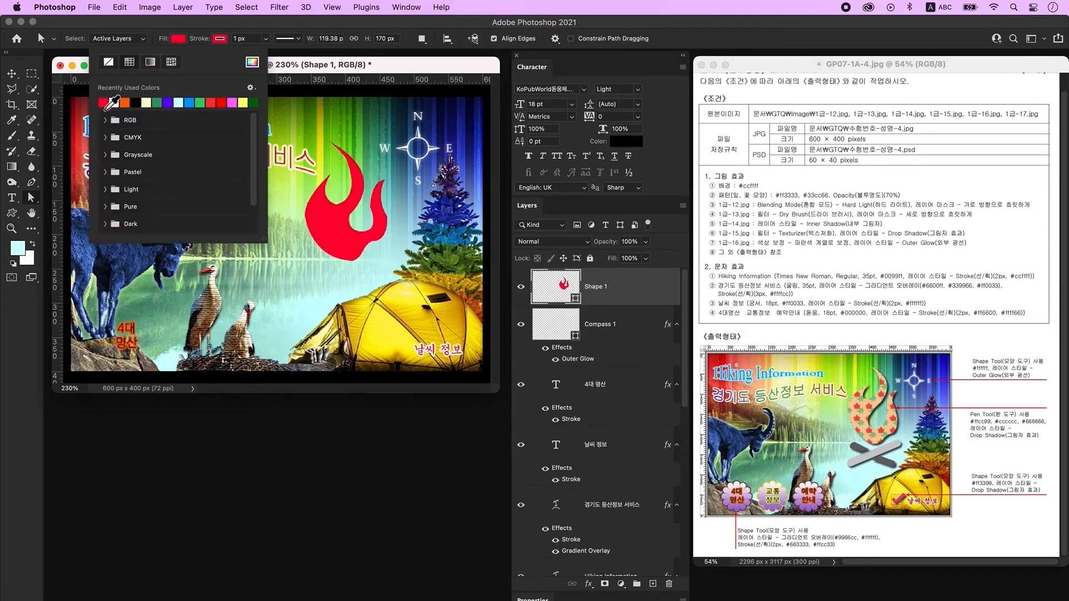
left_click(219, 39)
left_click(157, 63)
left_click(401, 74)
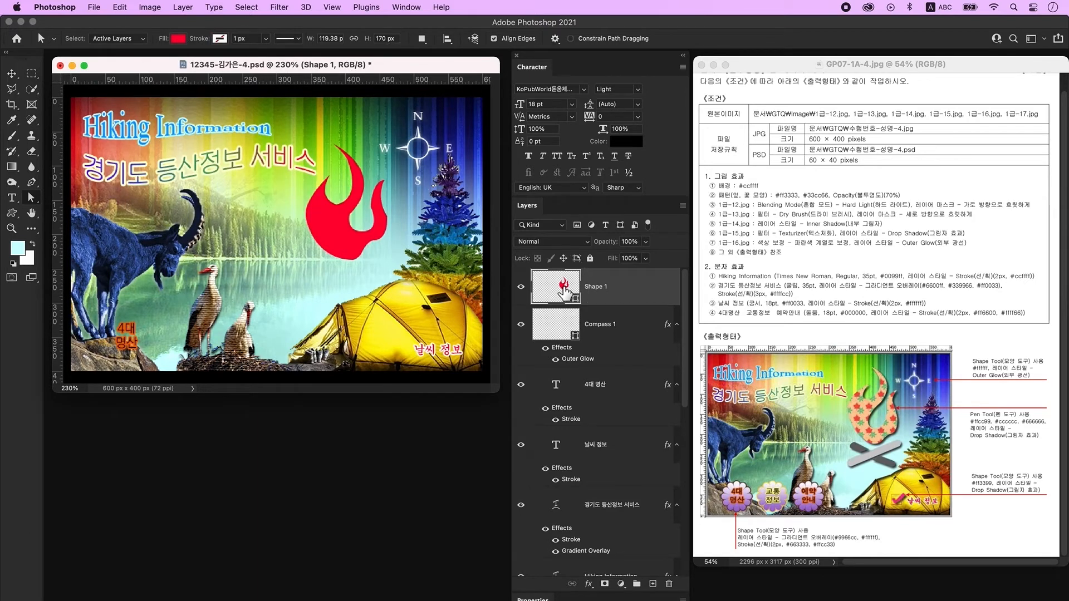
double_click(564, 288)
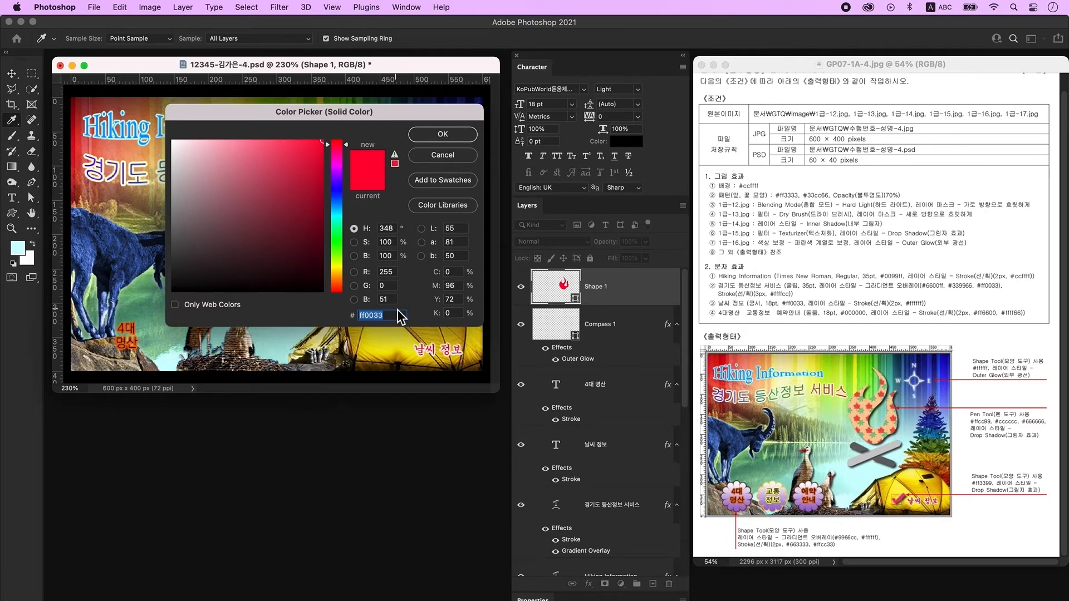
type("ffcc99")
key("Return")
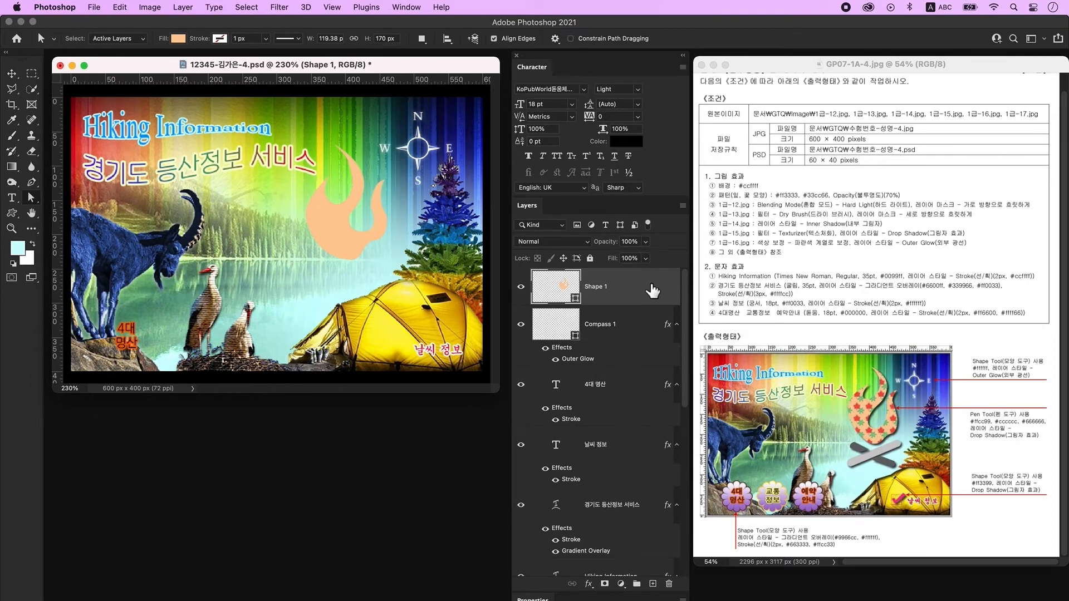
Add a maple-leaf Pattern Overlay scaled to 59% and a Drop Shadow to the flame.
double_click(650, 289)
left_click(452, 347)
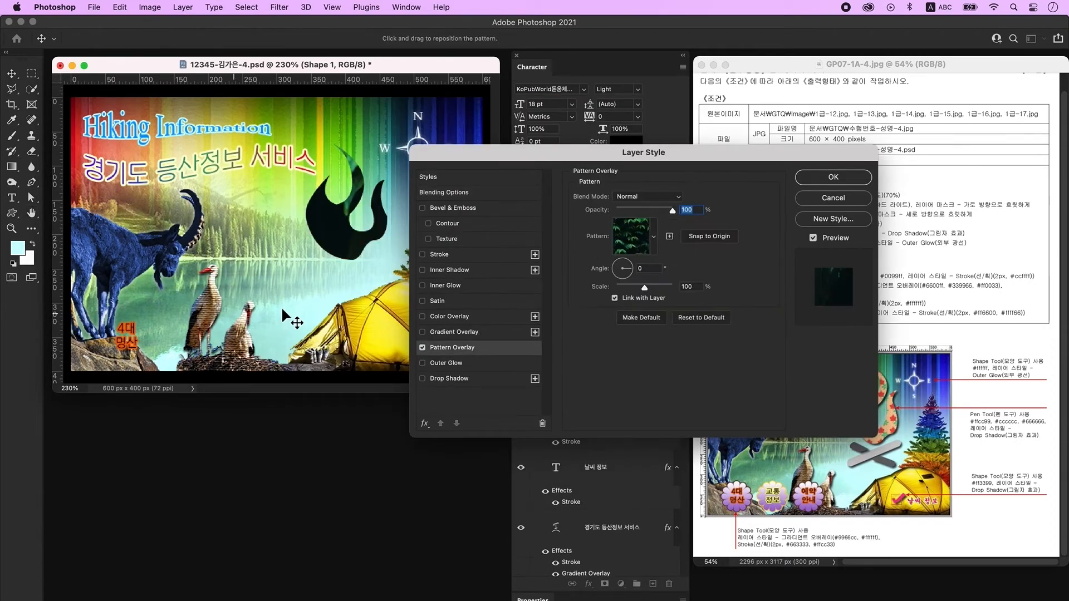
left_click(655, 238)
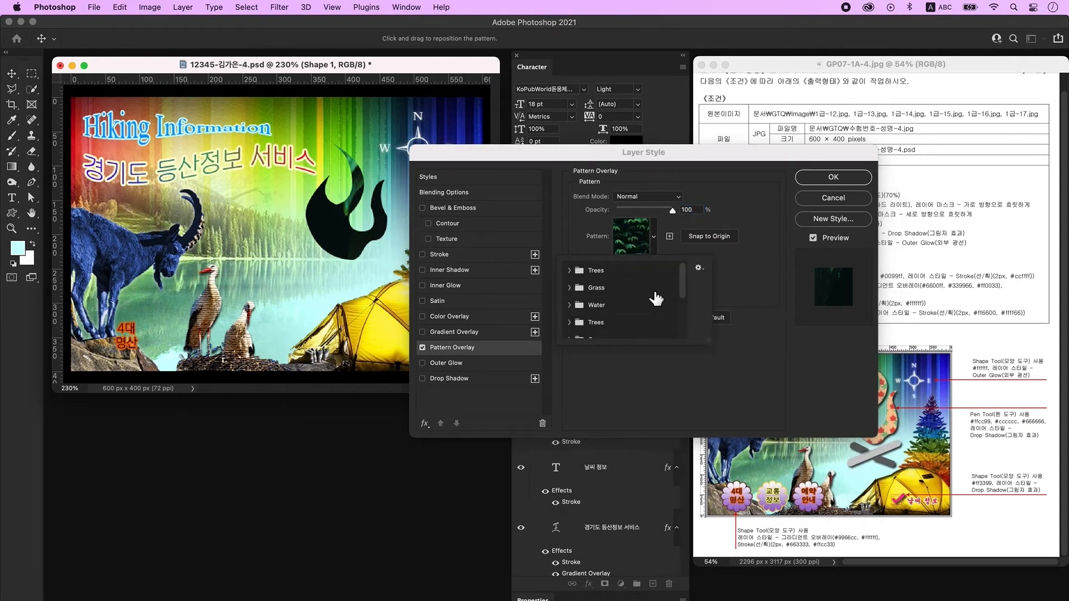
left_click(611, 330)
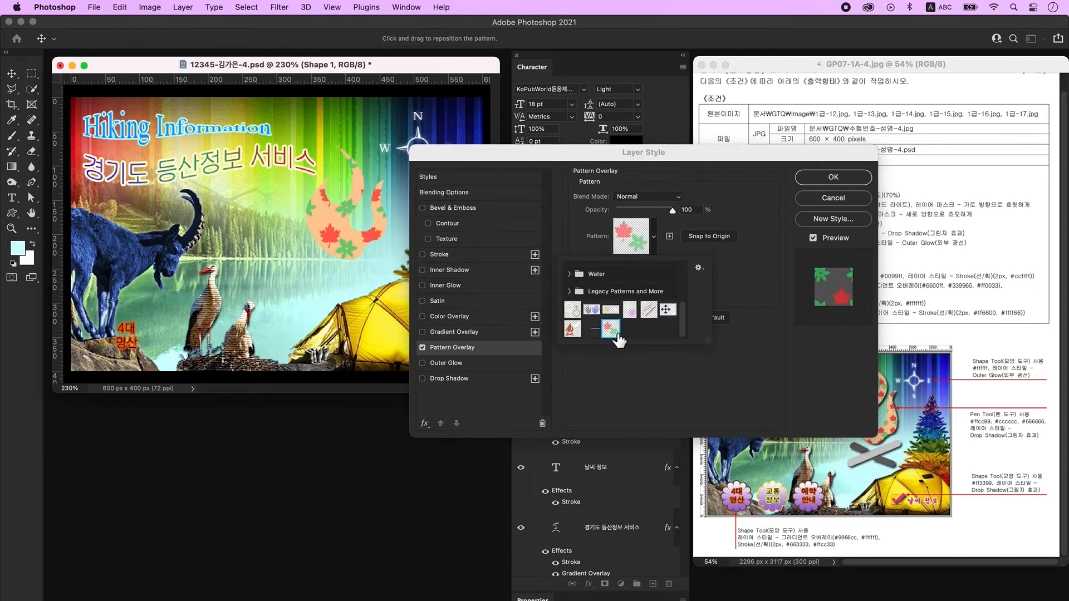
left_click(694, 223)
left_click_drag(646, 288, 638, 288)
left_click_drag(701, 147, 695, 68)
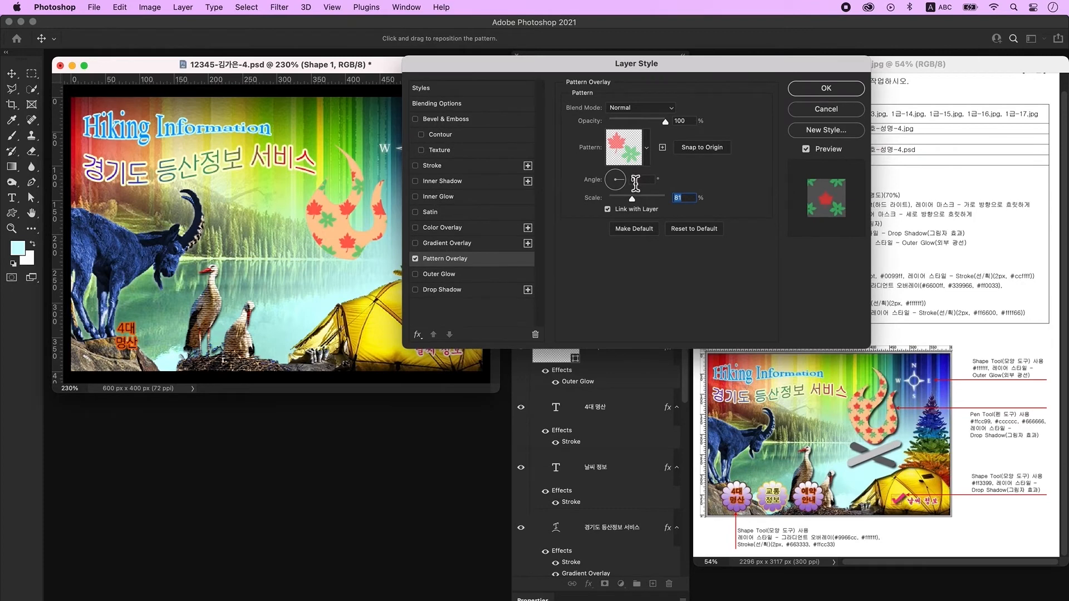
left_click_drag(632, 199, 625, 199)
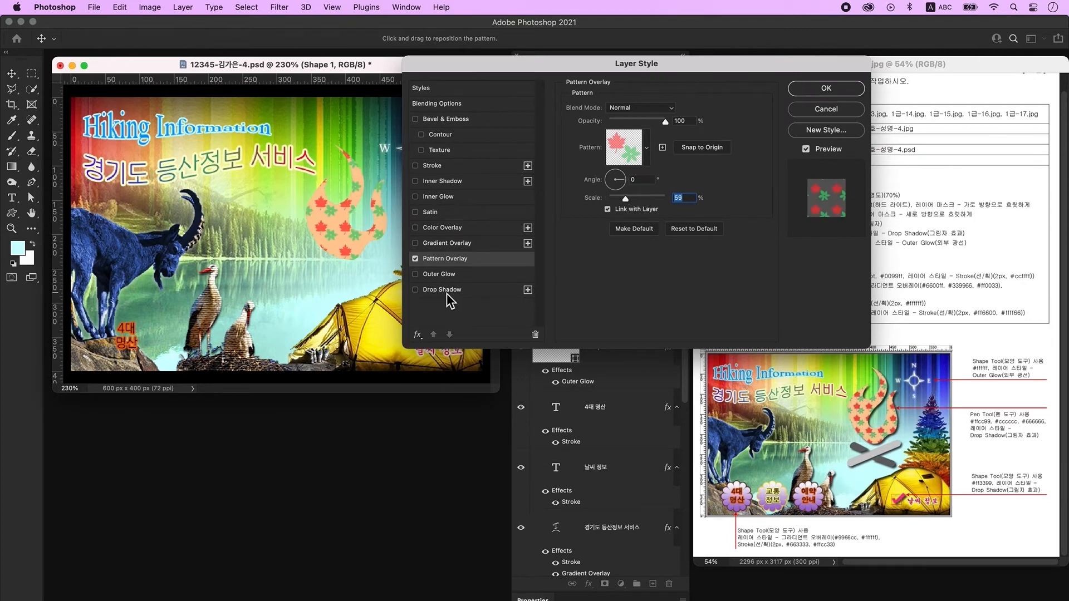
left_click(446, 291)
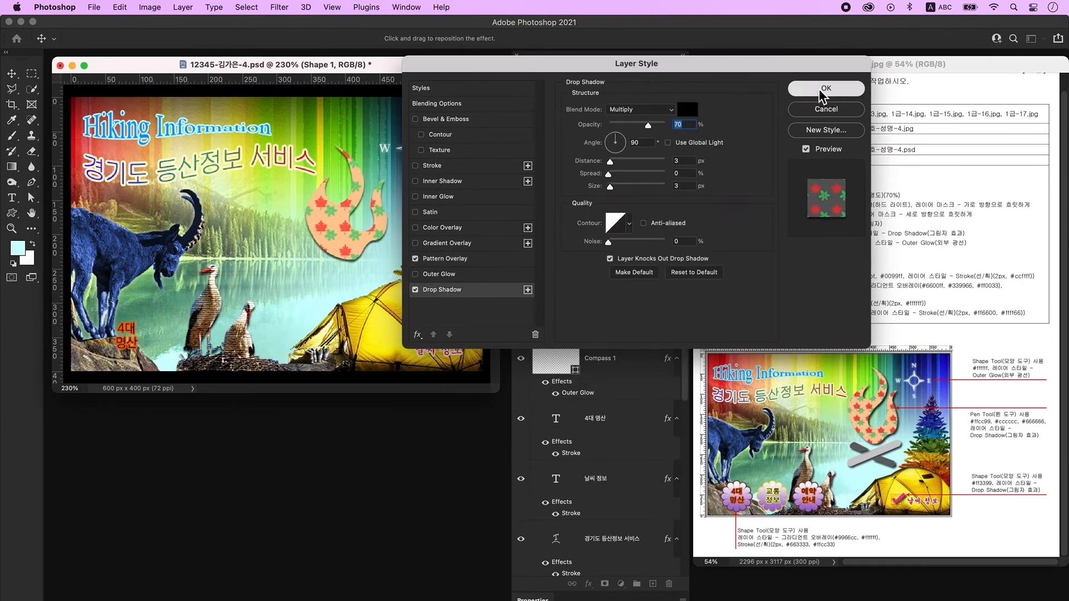
left_click(821, 89)
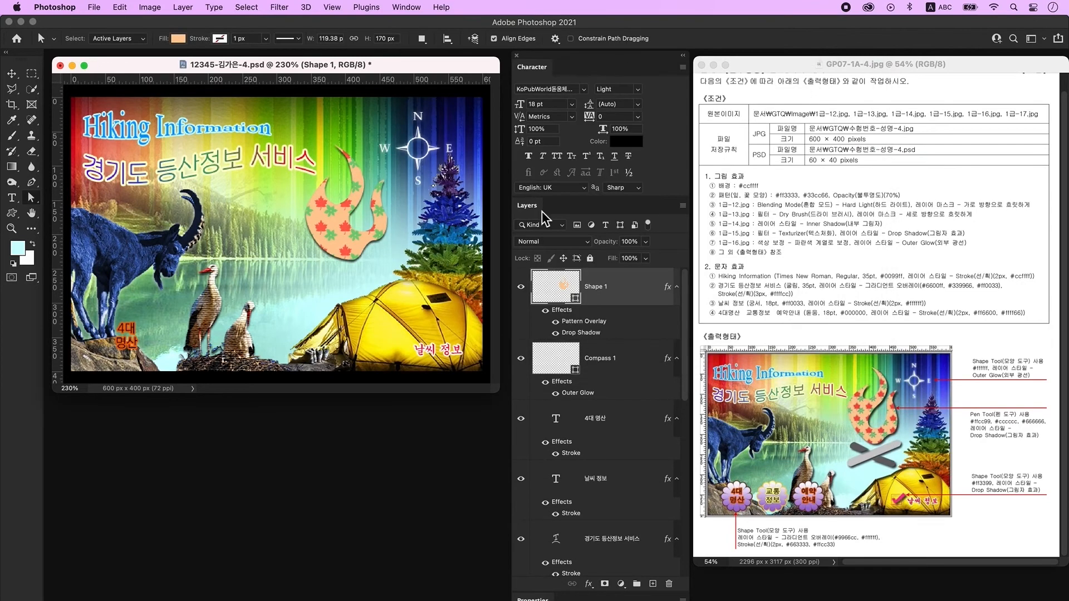
Add empty Layer 7 above the flame's Shape 1 layer and pick the Rectangle Tool.
left_click(653, 585)
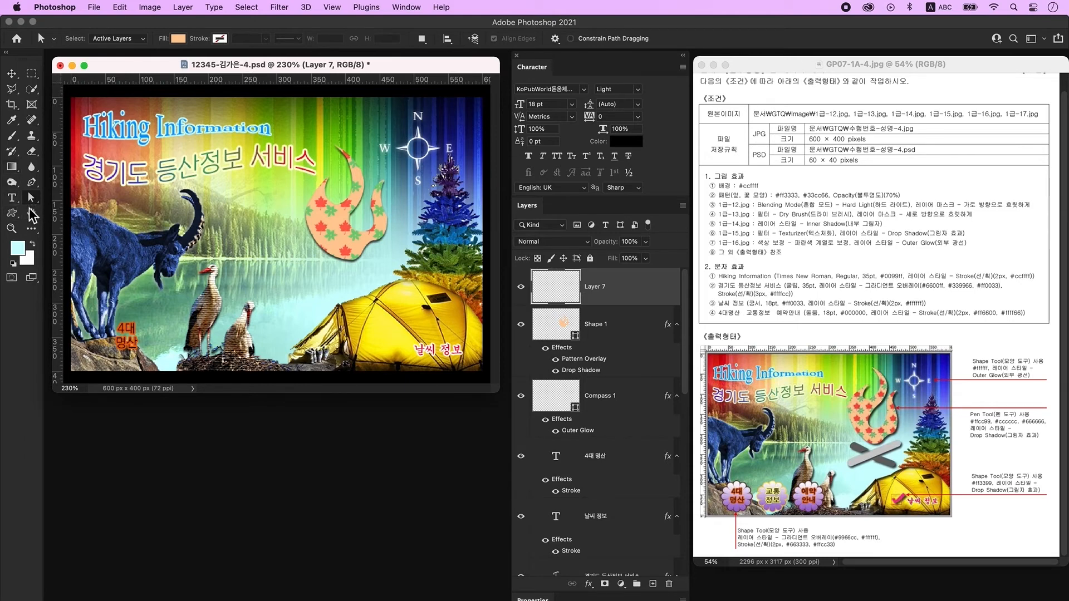
left_click(11, 213)
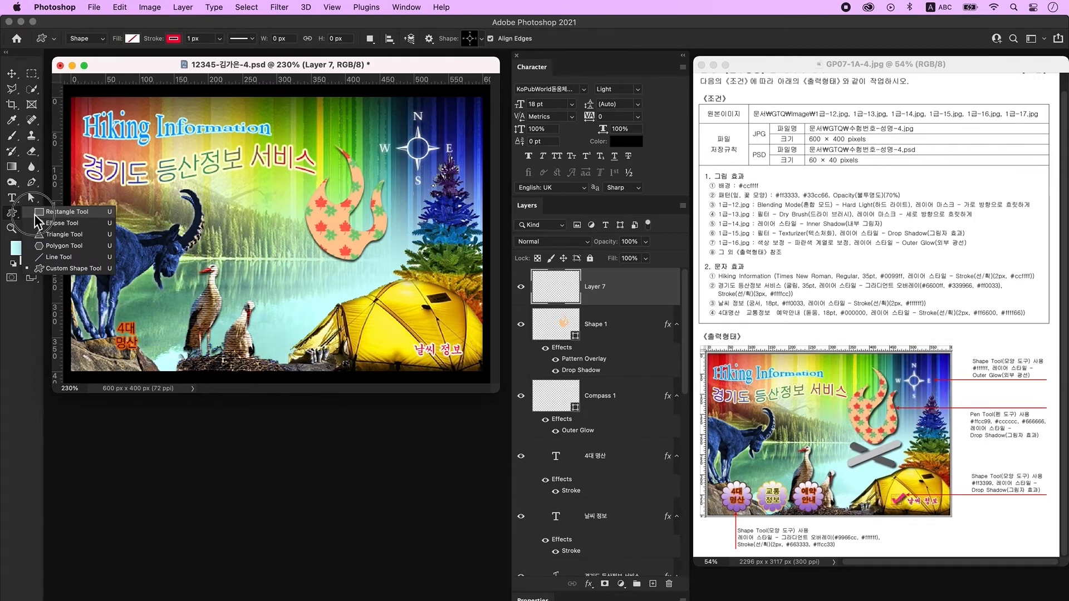
left_click(65, 214)
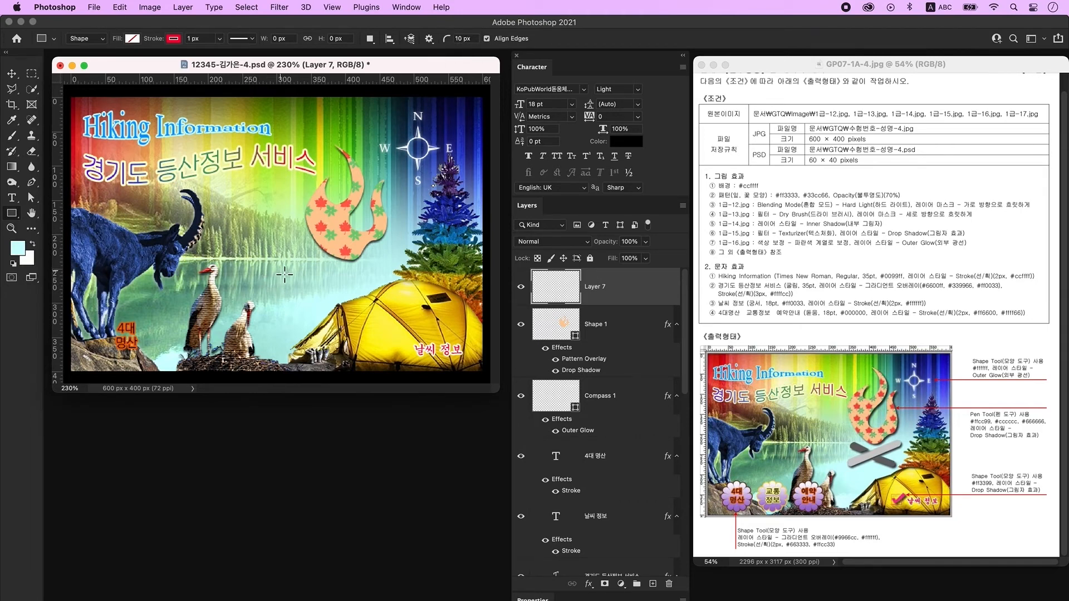
Draw a 173 × 19 px rounded bar below the flame with no stroke and #cccccc fill.
left_click_drag(277, 273, 395, 286)
left_click(132, 39)
left_click(70, 104)
left_click(172, 38)
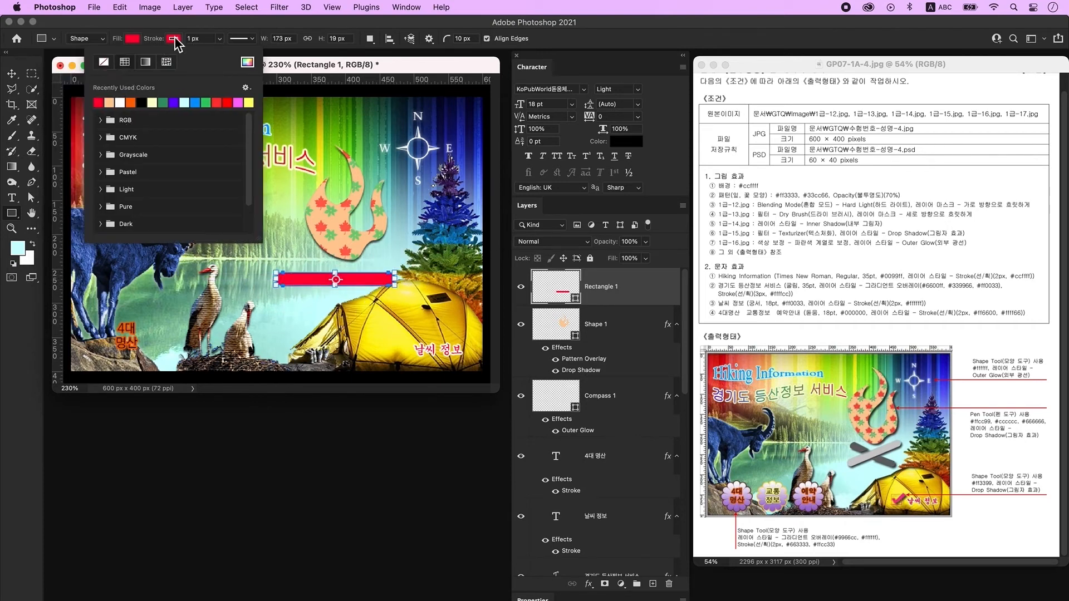
left_click(104, 62)
left_click(296, 64)
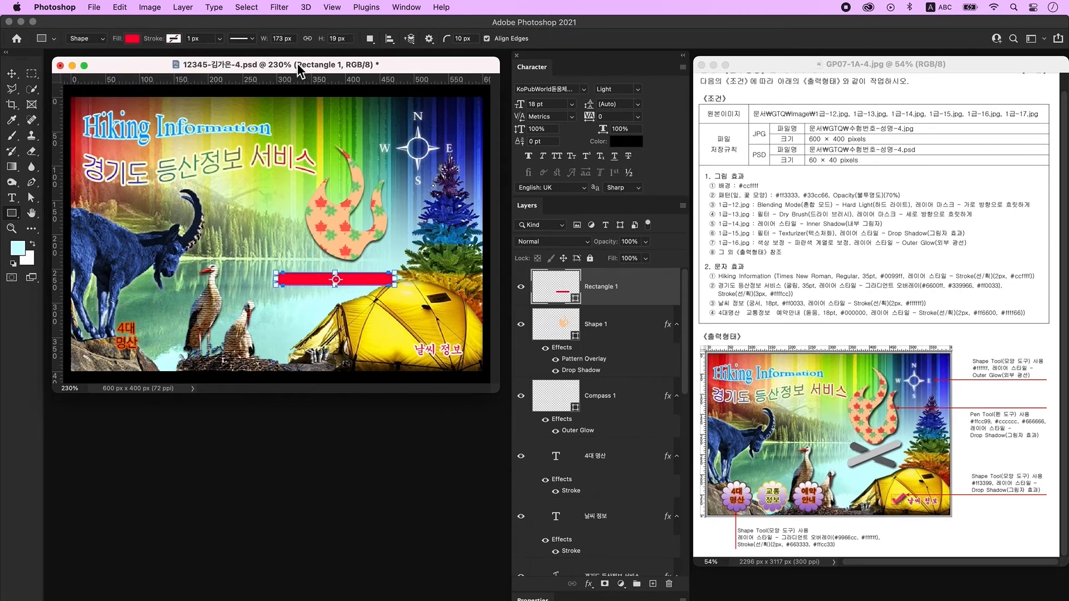
double_click(559, 299)
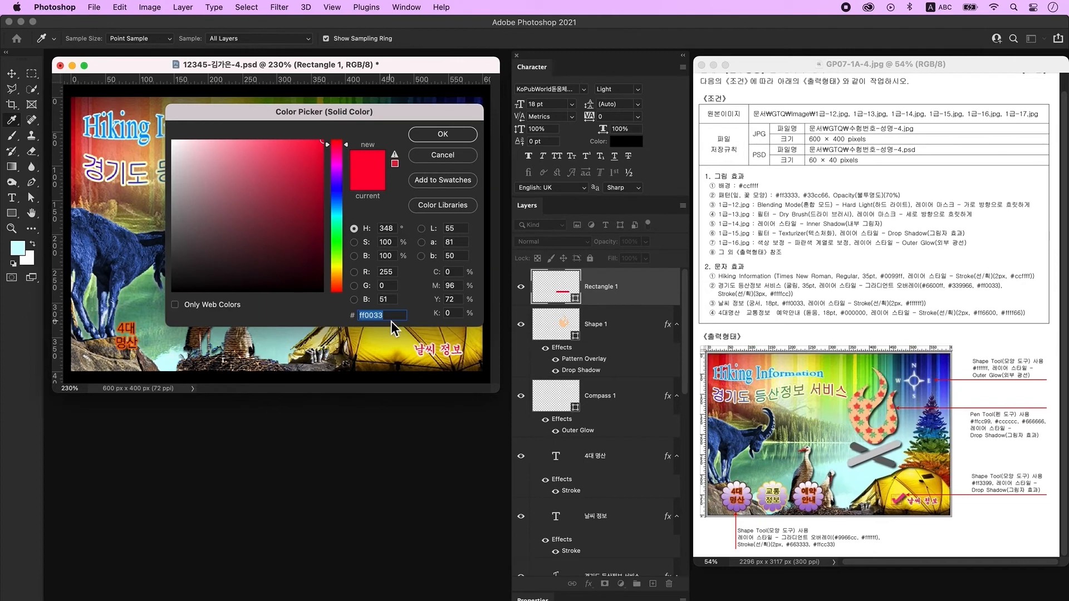
type("cccccc")
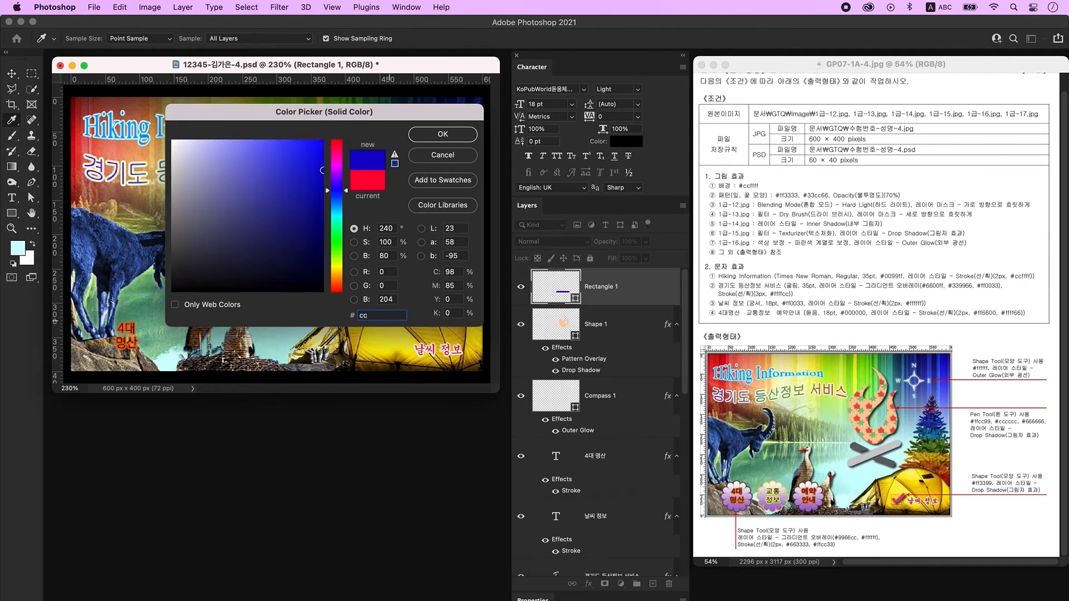
key("Return")
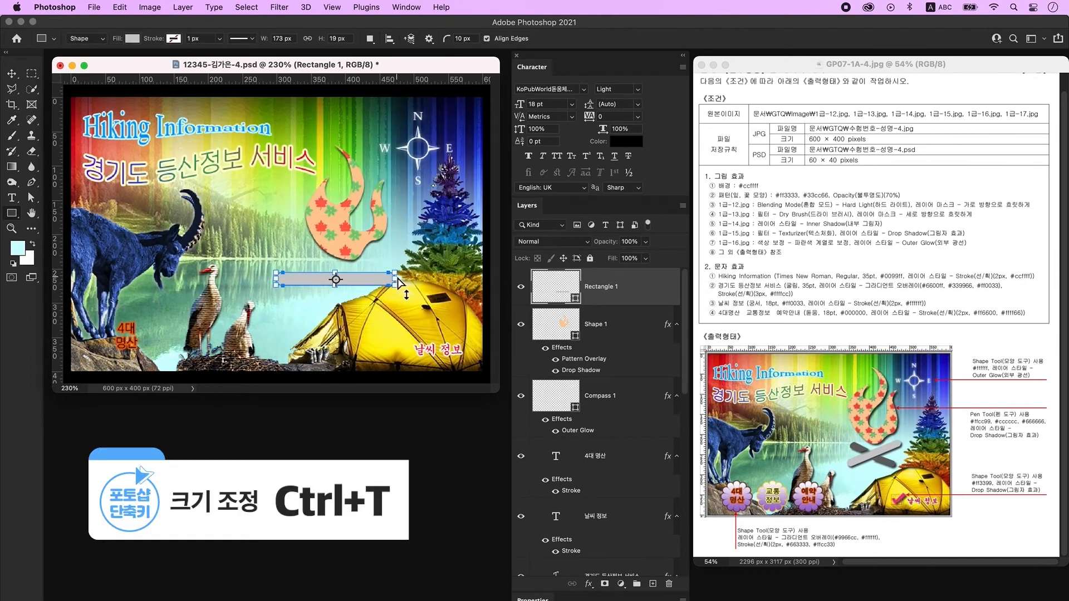
Rotate the grey bar to about -24 degrees.
key("ctrl+t")
left_click_drag(410, 295, 365, 275)
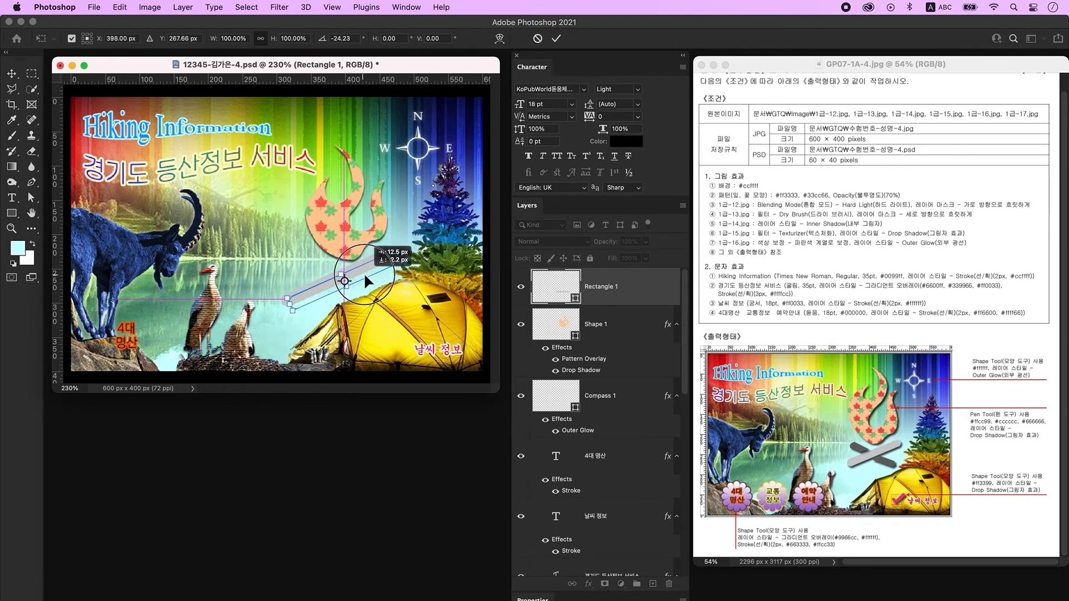
key("Return")
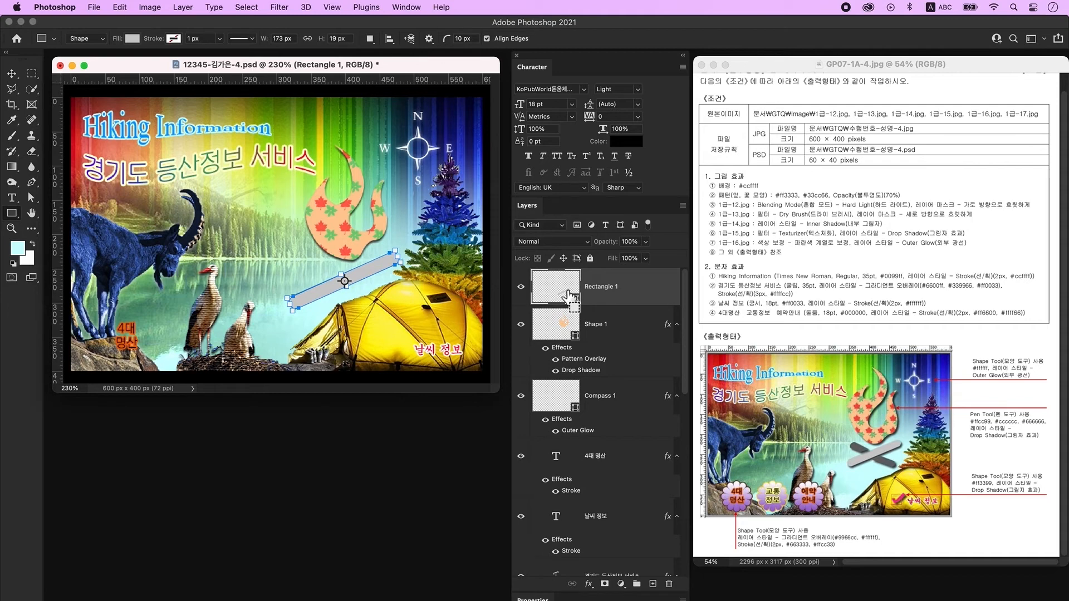
Duplicate the bar and rotate the copy about 43 degrees so it crosses the original.
key("ctrl+j")
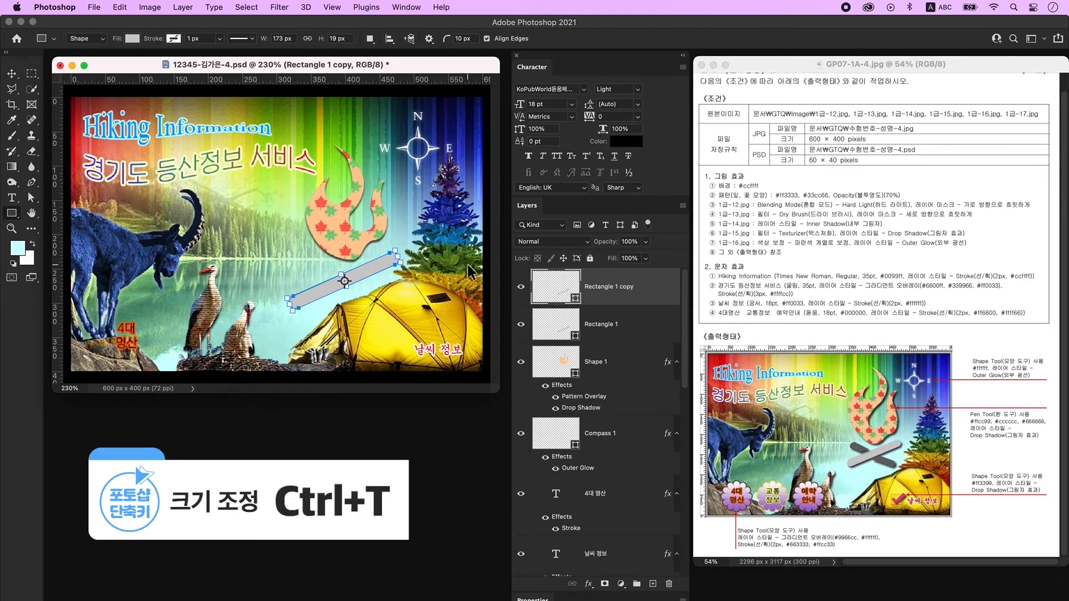
key("ctrl+t")
left_click_drag(417, 234, 476, 305)
key("Return")
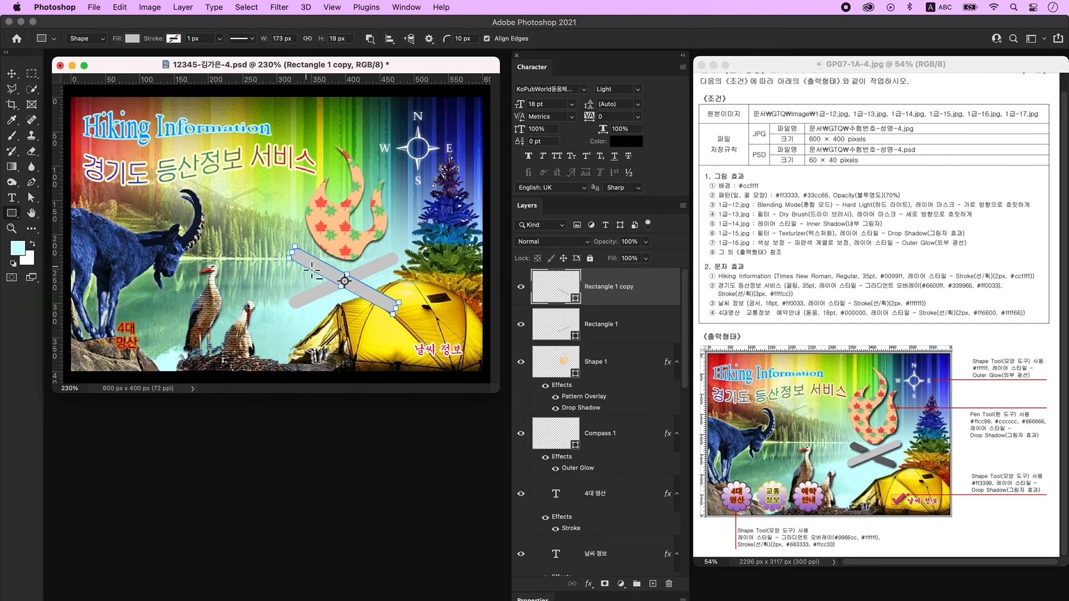
left_click_drag(316, 249, 345, 290)
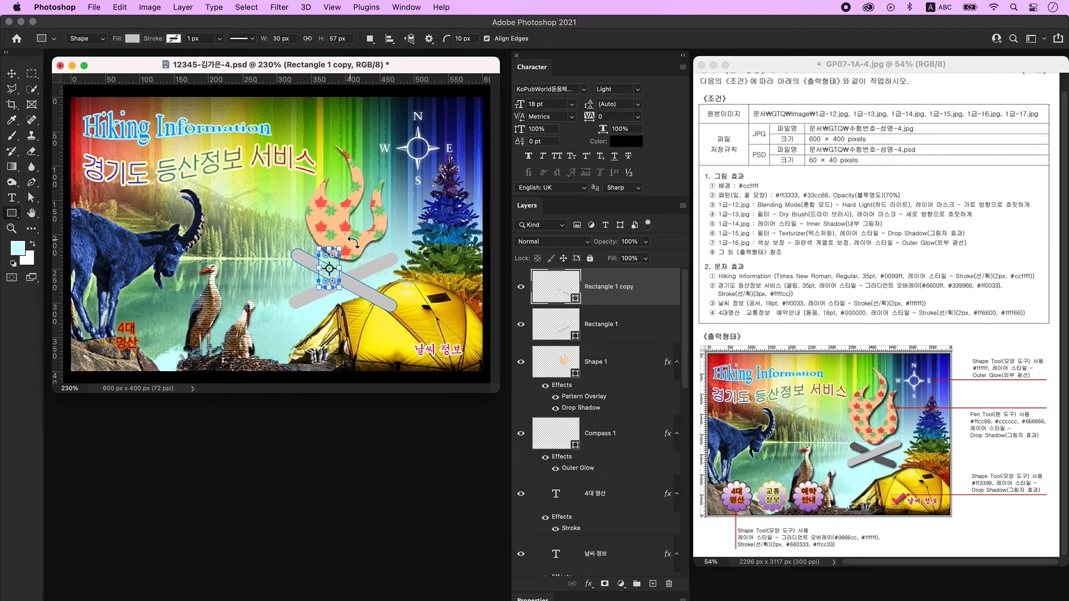
key("ctrl+t")
left_click_drag(353, 240, 335, 285)
left_click_drag(361, 252, 347, 288)
key("Return")
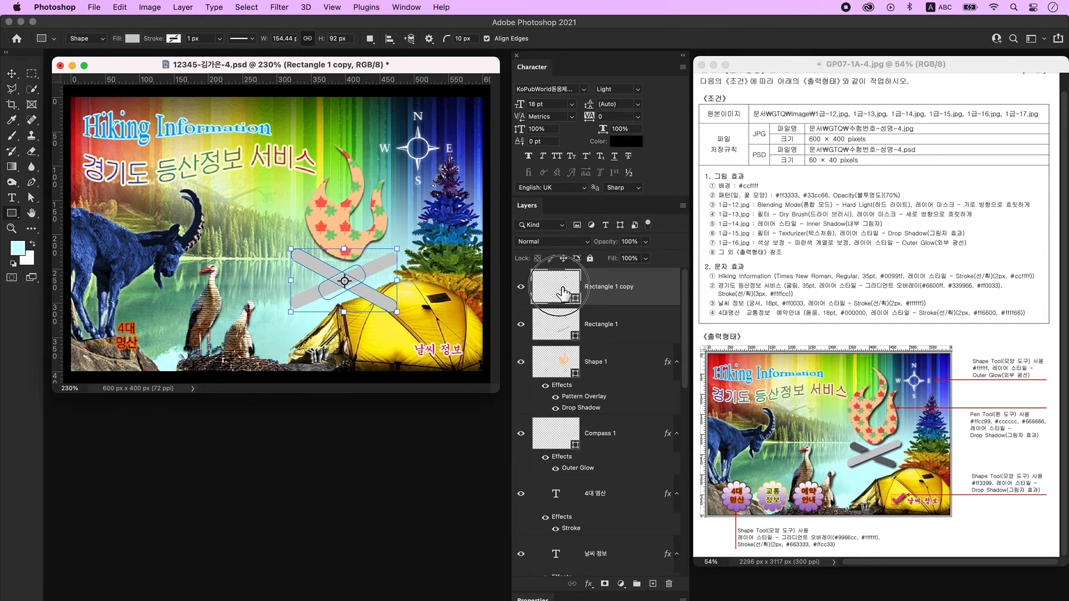
Fill the copied bar with dark grey #666666.
double_click(563, 293)
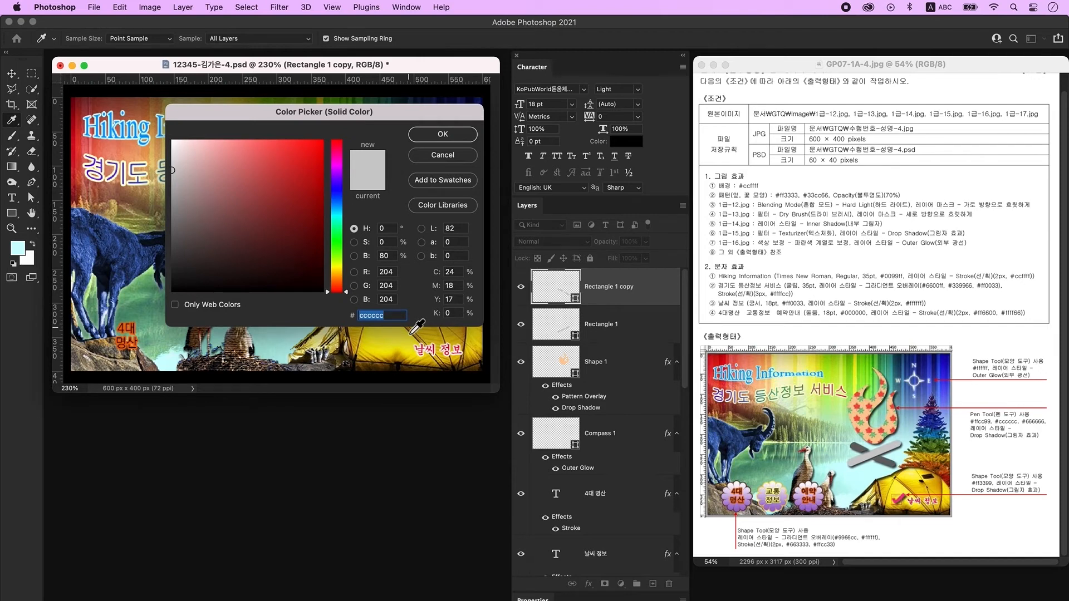
type("666666")
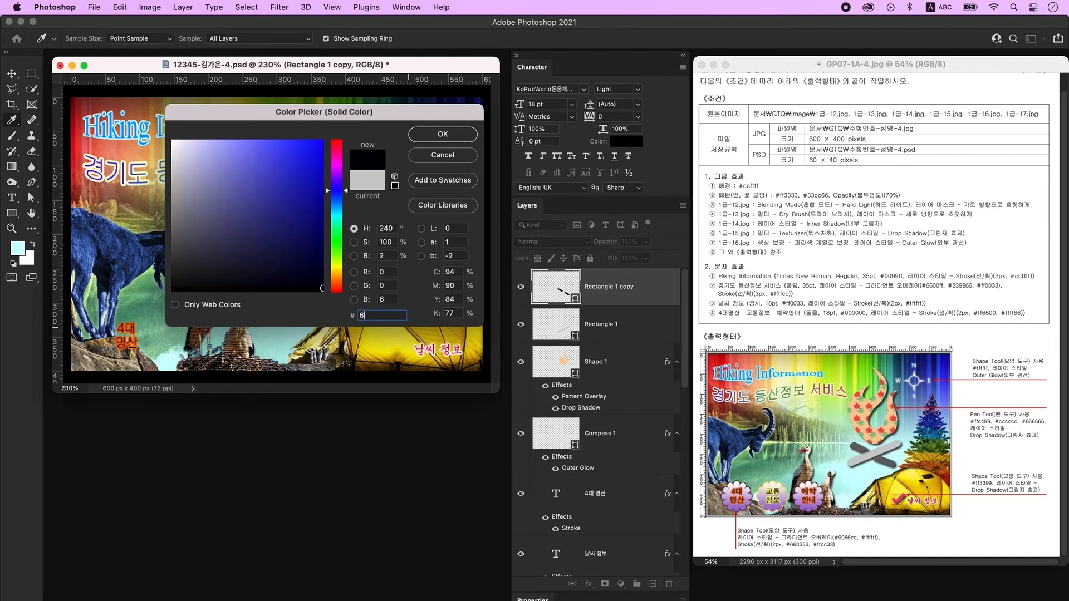
key("Return")
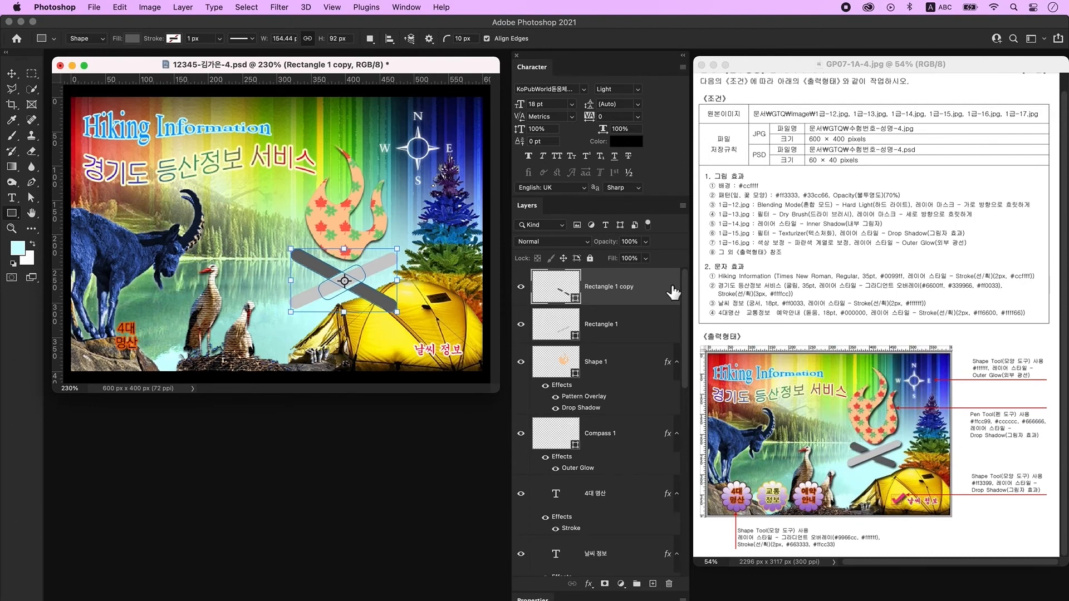
Add a Drop Shadow to both Rectangle 1 copy and Rectangle 1.
double_click(667, 290)
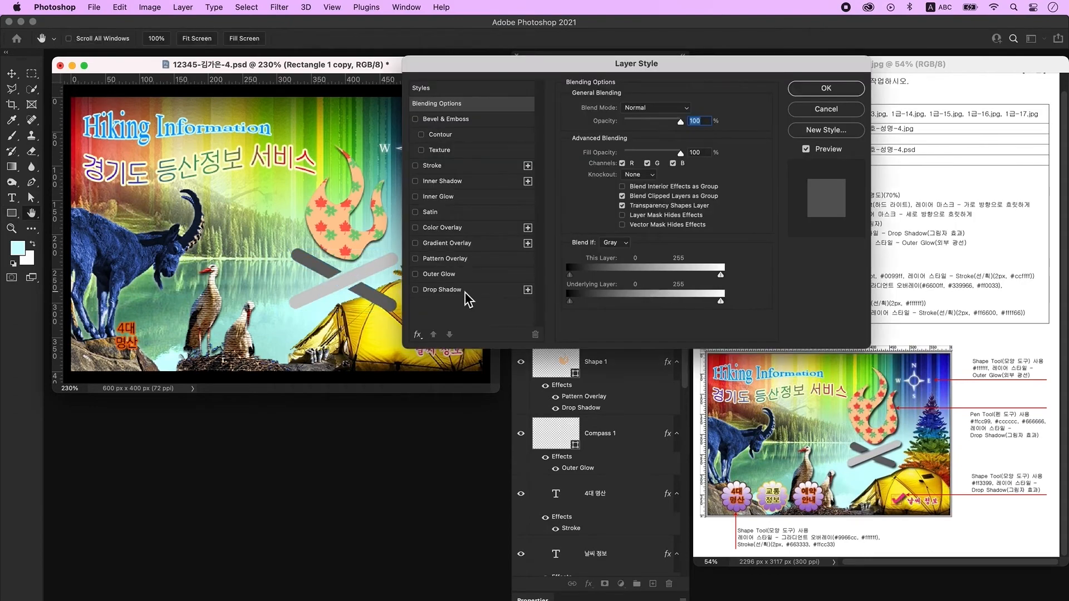
left_click(466, 292)
left_click(825, 88)
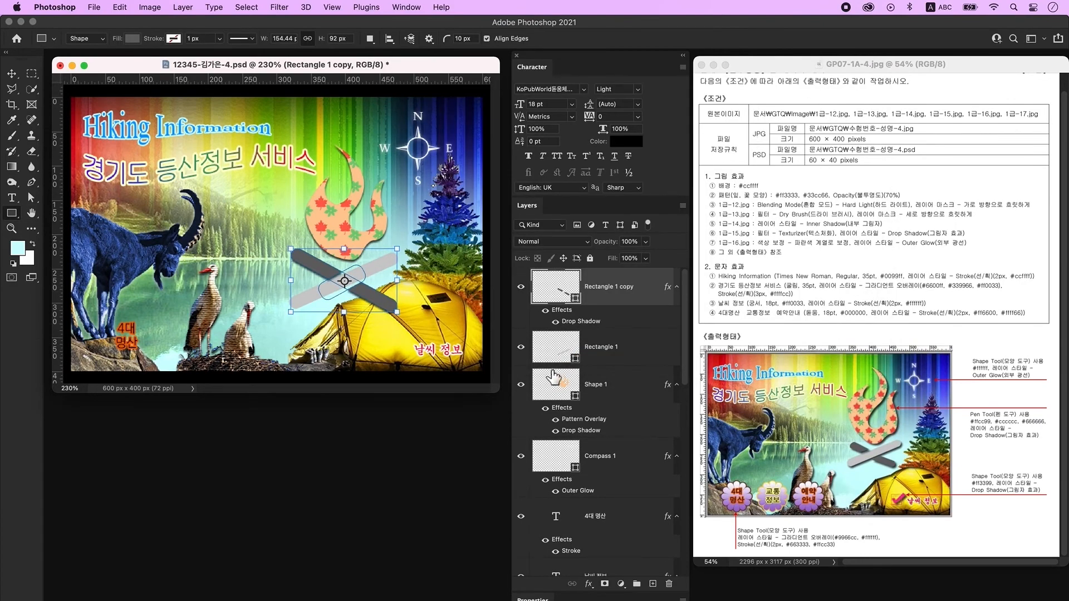
left_click(651, 348)
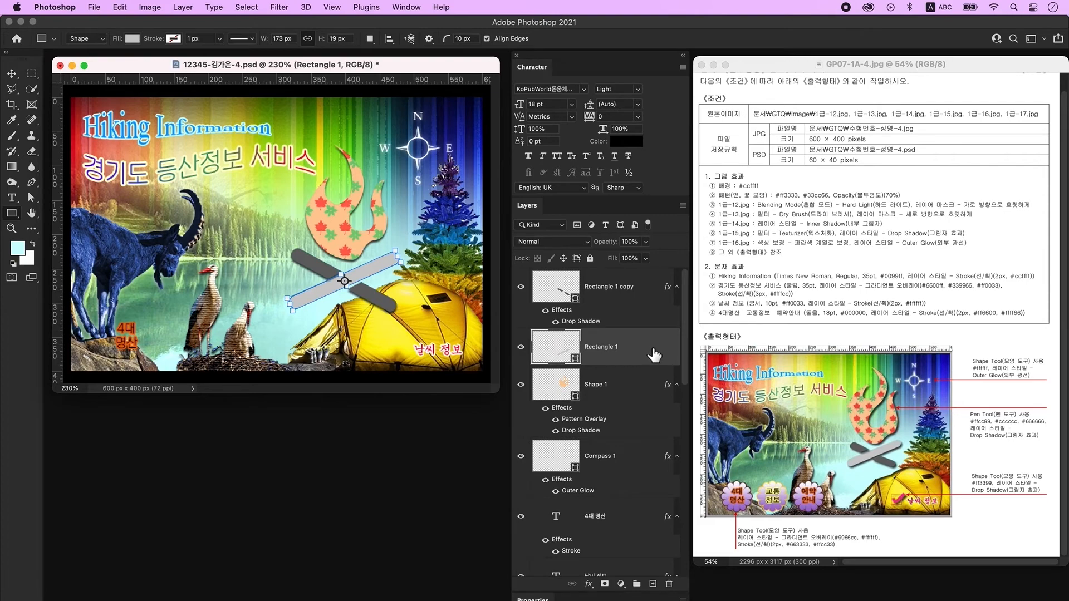
double_click(654, 354)
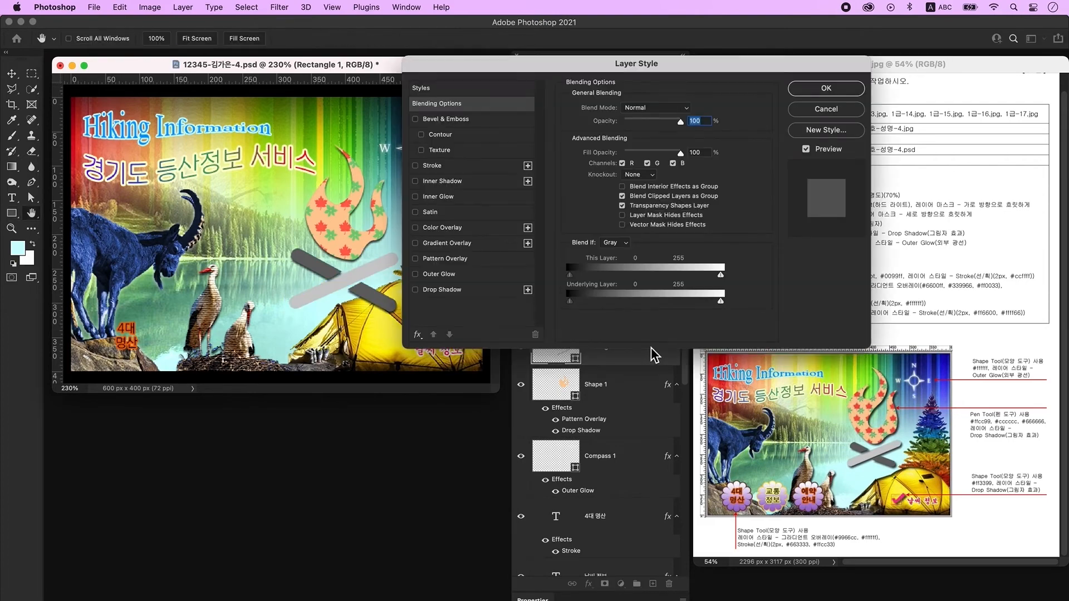
left_click(464, 291)
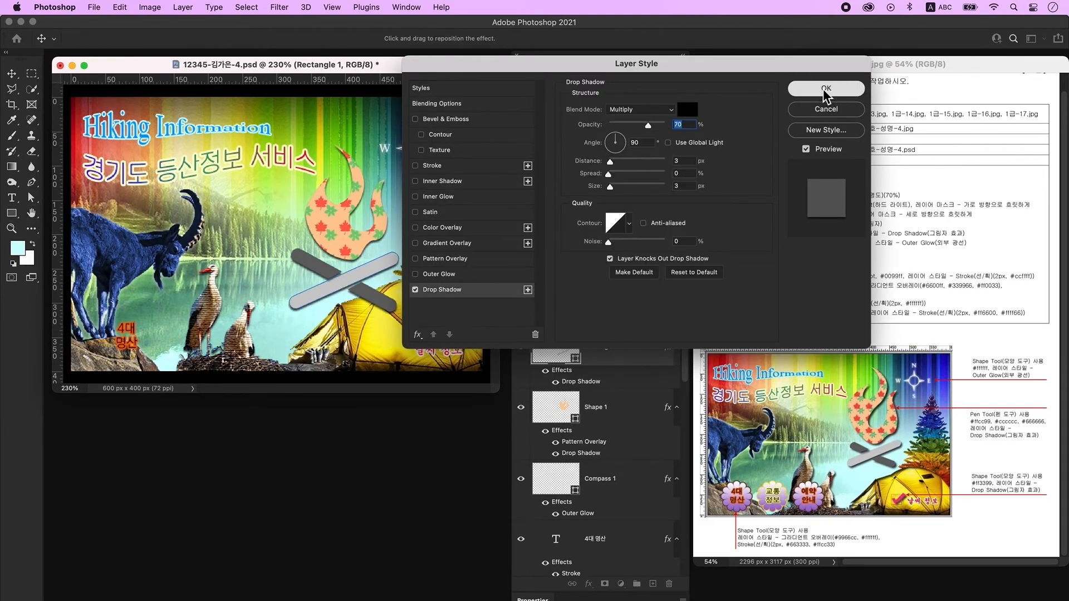
left_click(824, 88)
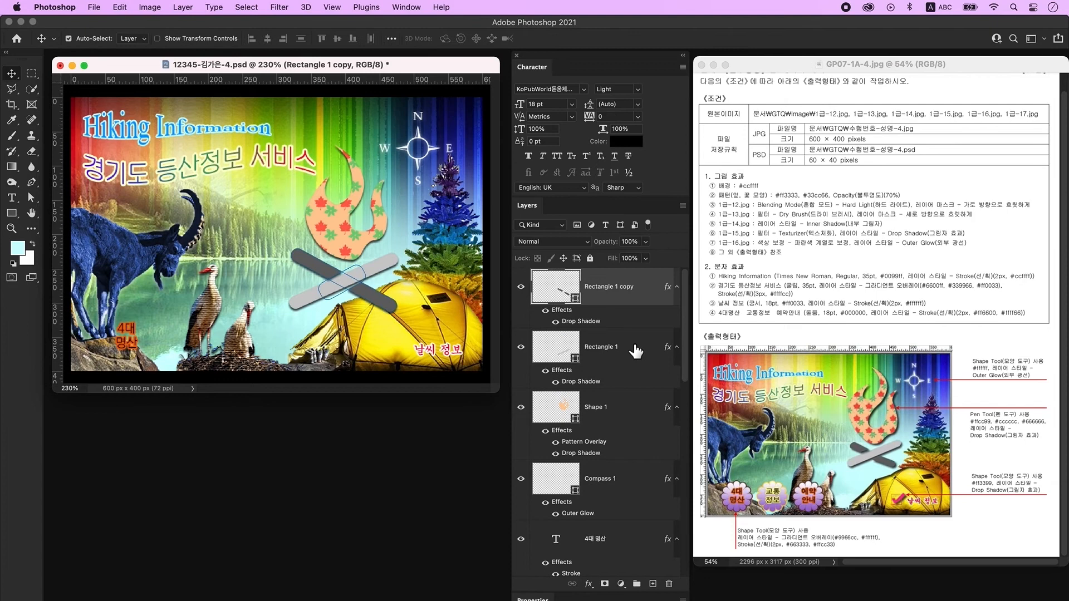
Scale the campfire slightly smaller, stretch the flame upward, and add an empty top layer.
left_click(626, 423, "shift")
key("super")
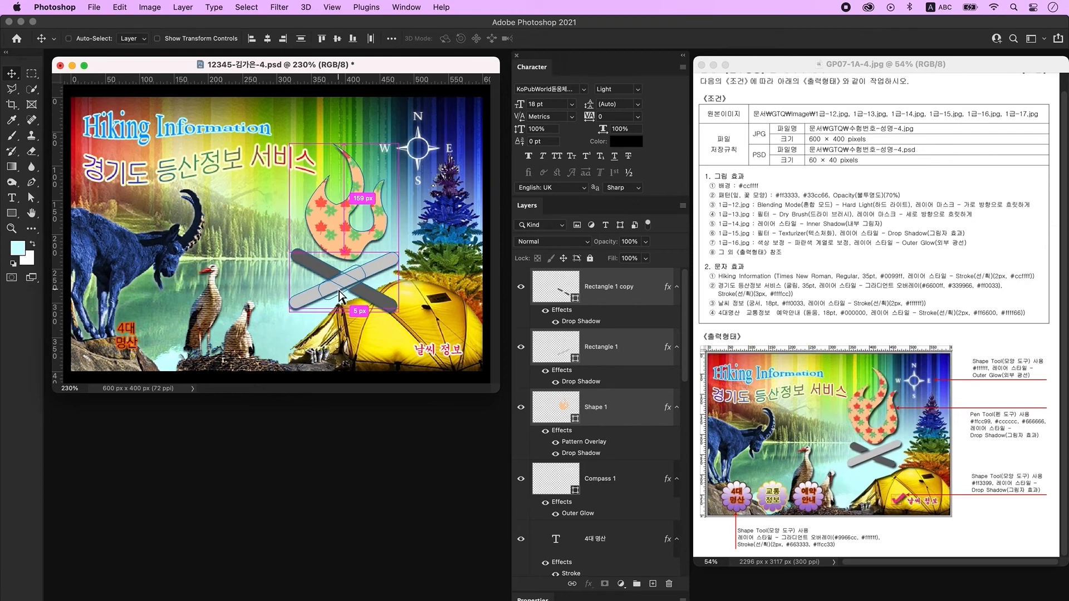
key("super+t")
left_click_drag(295, 229, 305, 229)
left_click_drag(353, 297, 349, 291)
key("Return")
left_click(597, 408)
key("super+t")
left_click_drag(348, 146, 350, 130)
left_click_drag(385, 191, 393, 192)
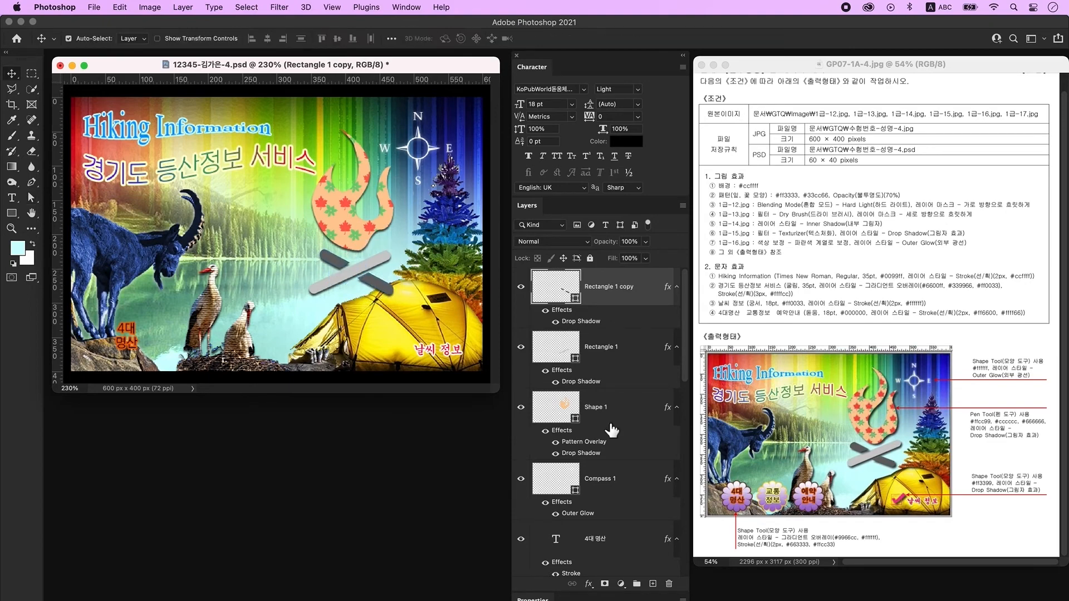
left_click(599, 407, "shift")
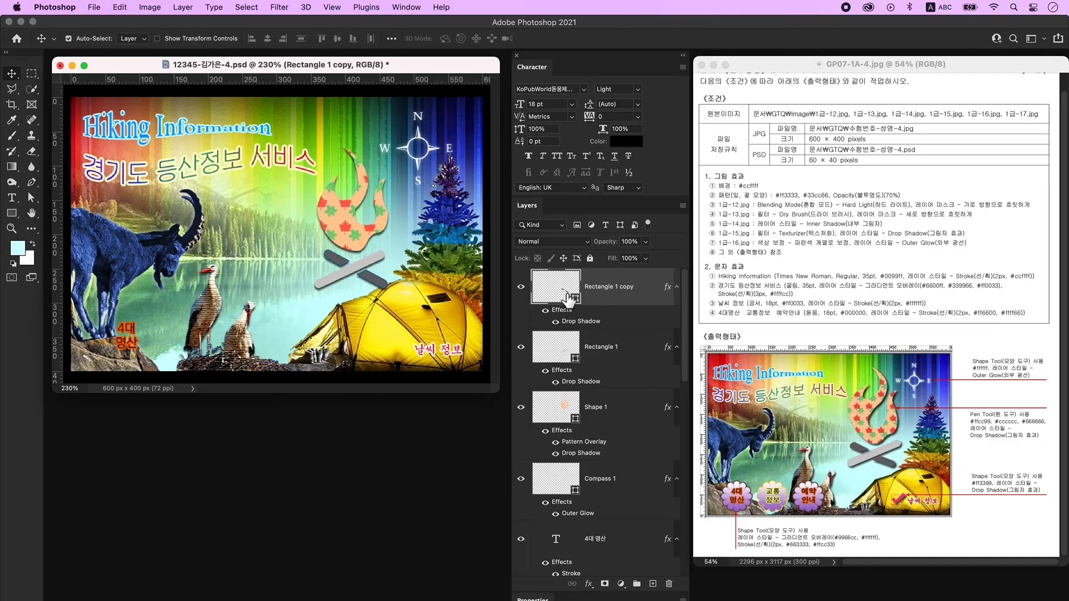
left_click(653, 583)
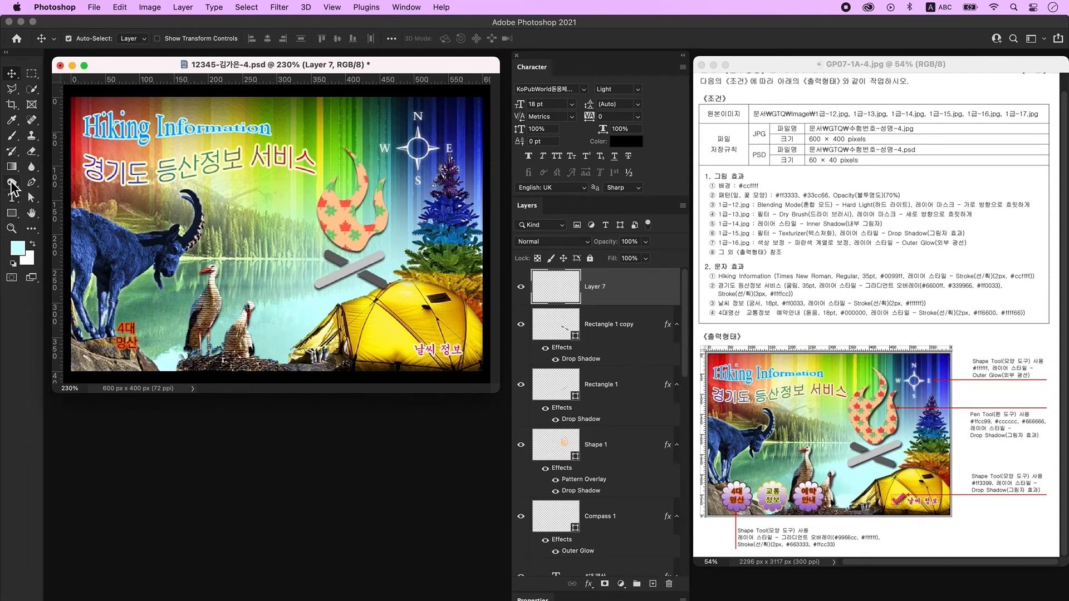
Draw a red checkmark-box custom shape beside the weather label.
left_click(11, 214)
left_click(59, 269)
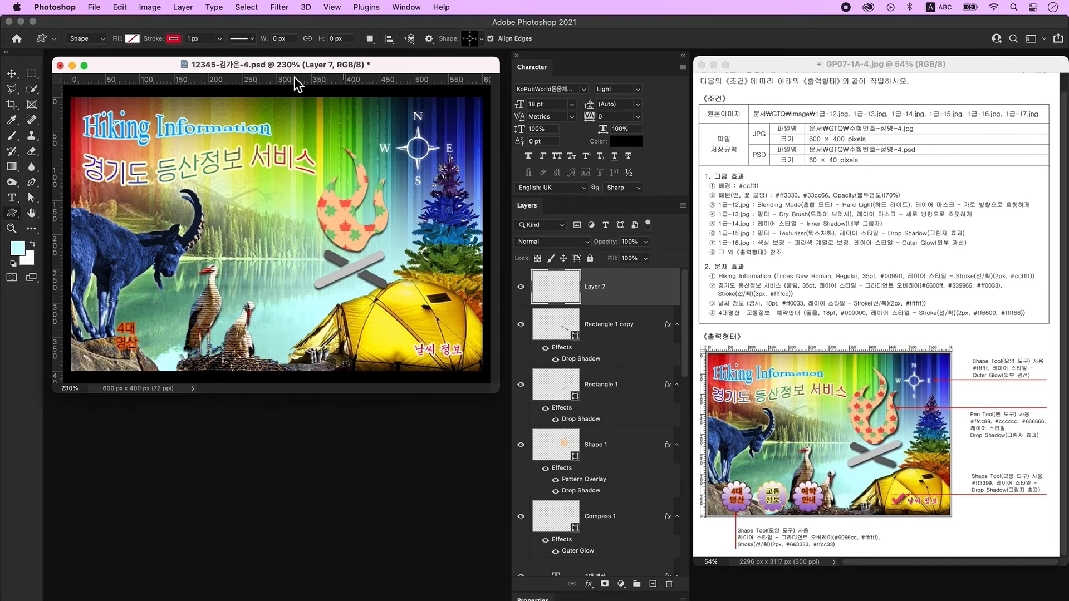
left_click(131, 41)
left_click(78, 102)
left_click(154, 23)
left_click(173, 38)
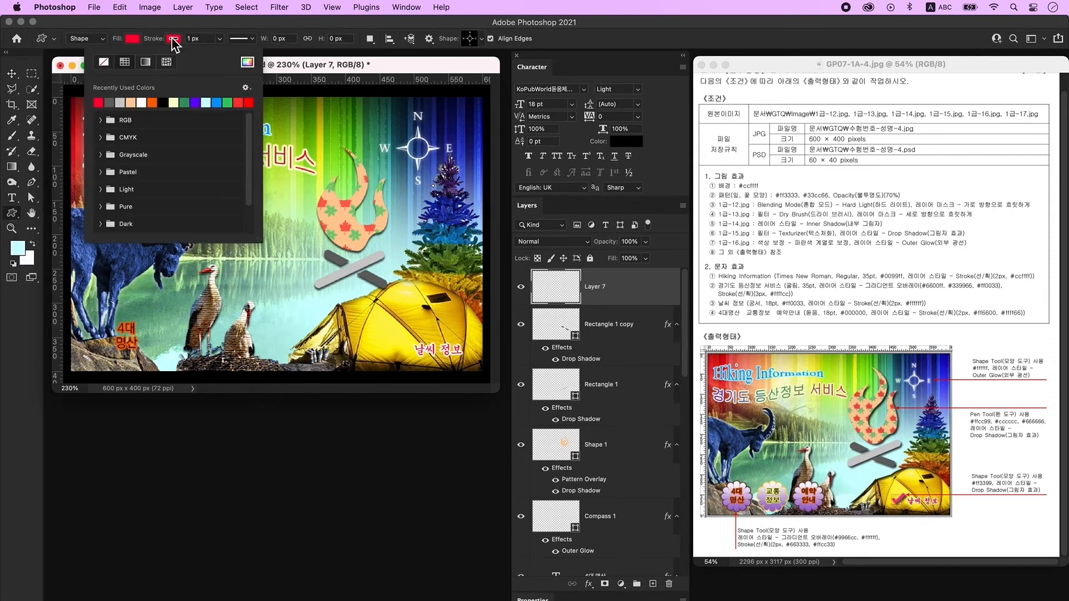
left_click(212, 25)
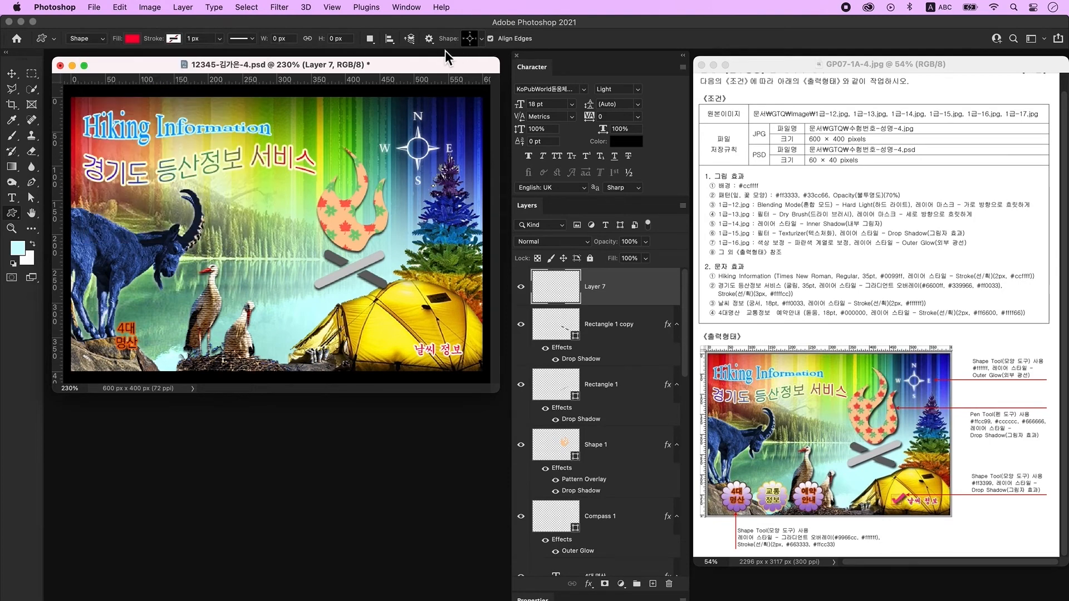
left_click(476, 44)
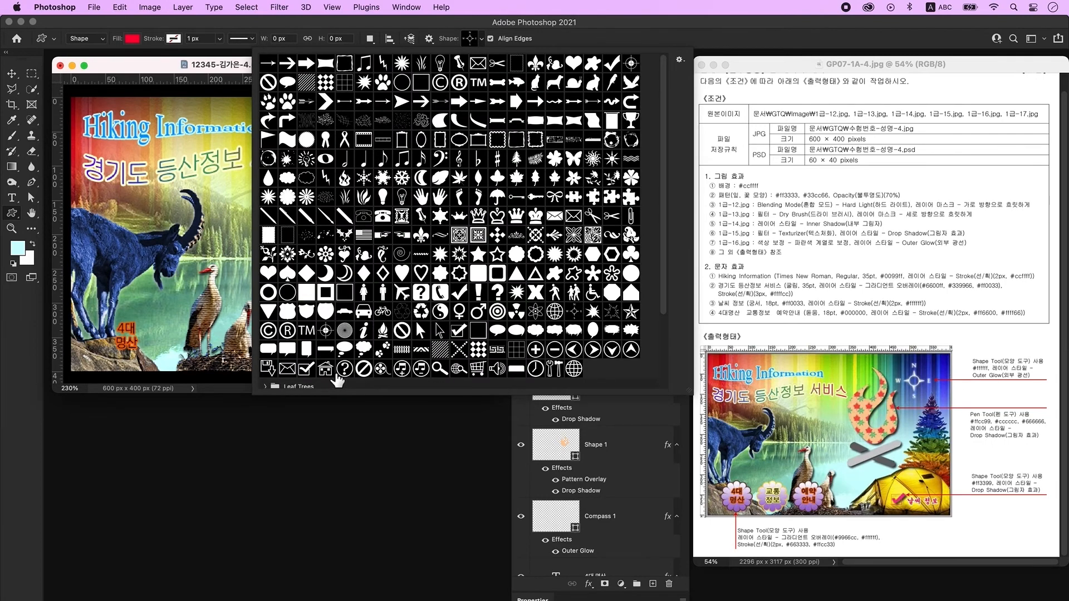
double_click(459, 331)
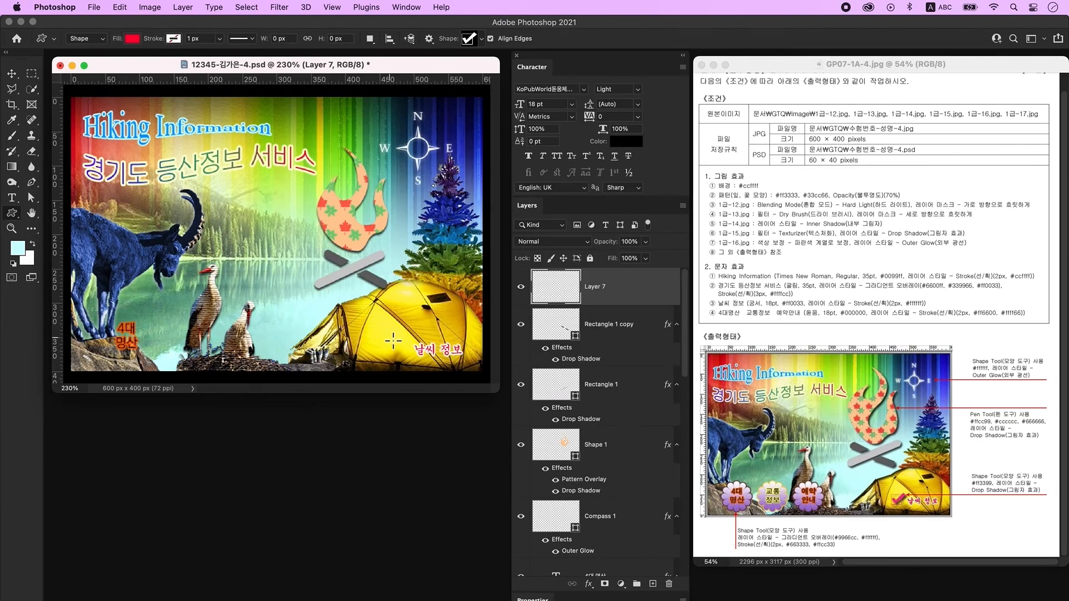
left_click_drag(391, 334, 418, 355)
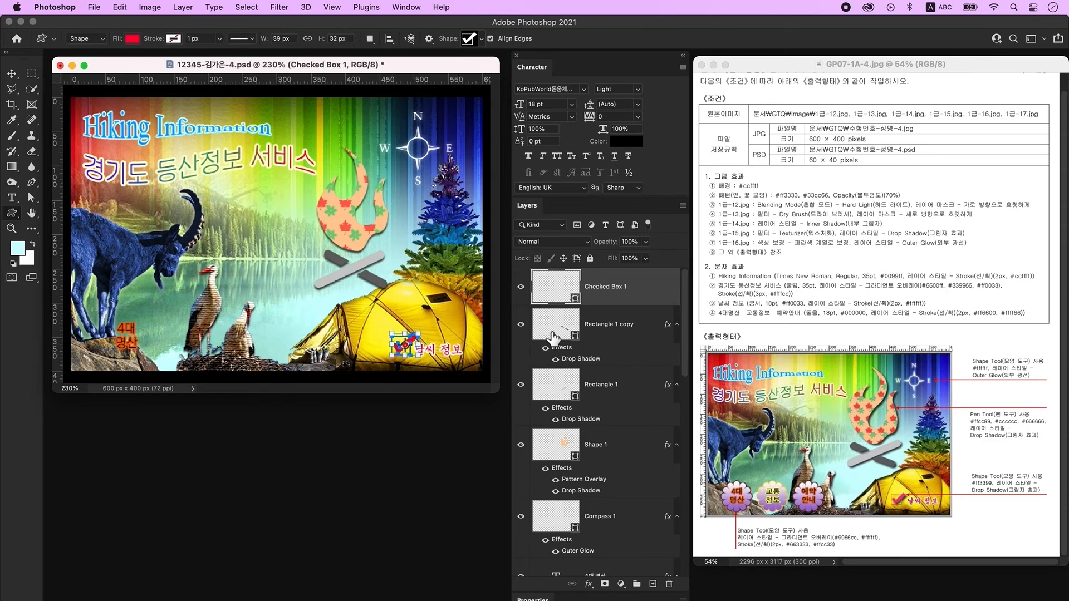
Fill the check shape with #ff3399 and give it a Drop Shadow.
double_click(561, 295)
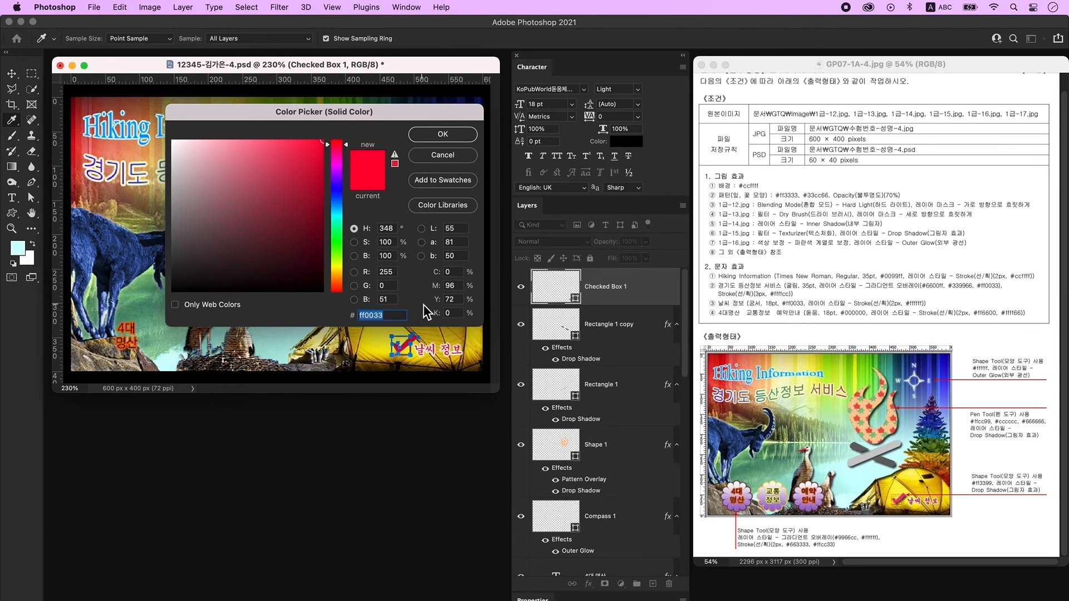
type("ff3399")
key("Return")
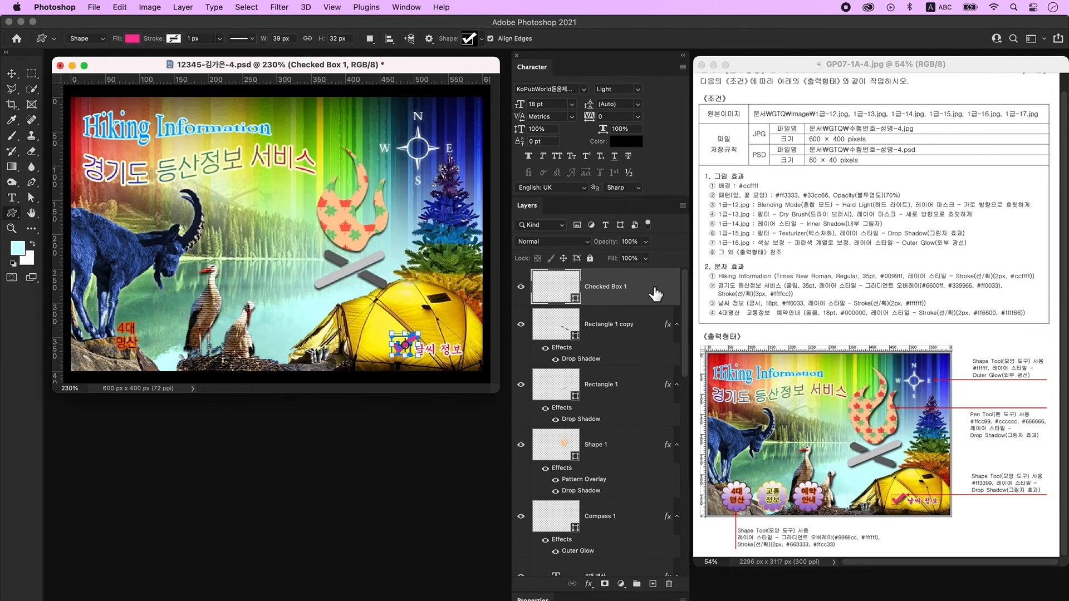
double_click(660, 291)
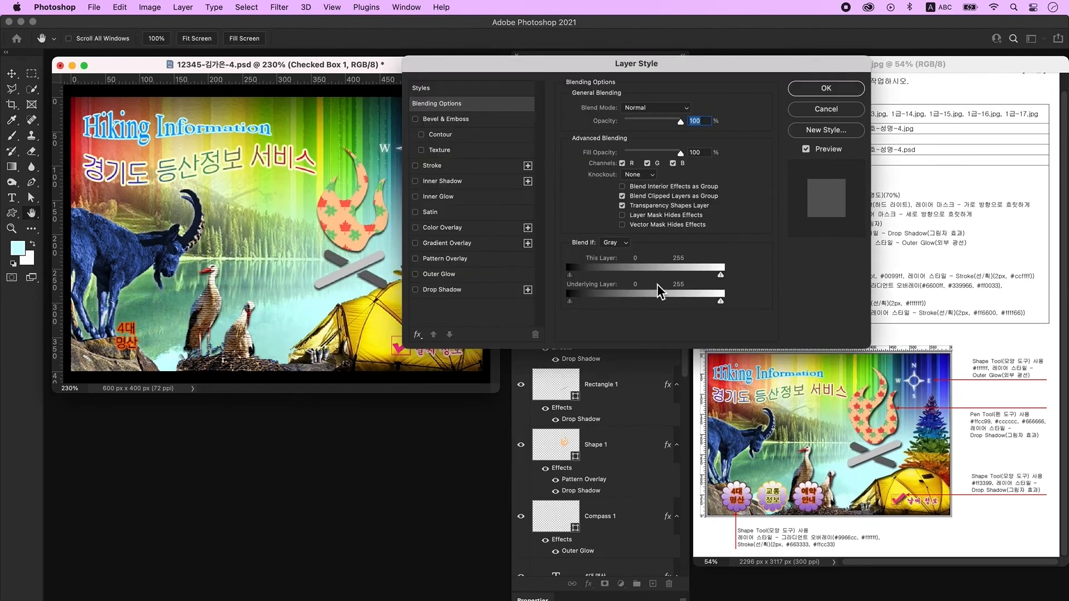
left_click(469, 292)
left_click(835, 91)
Nudge the check mark slightly down and to the left.
left_click(12, 73)
left_click(426, 362)
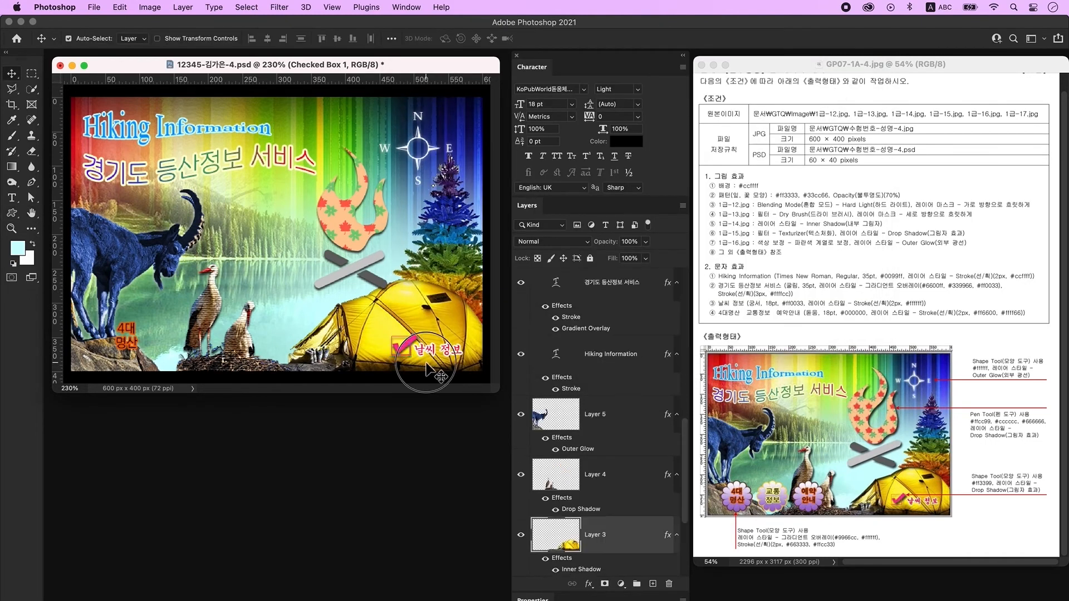
left_click(403, 351)
left_click_drag(405, 350, 399, 353)
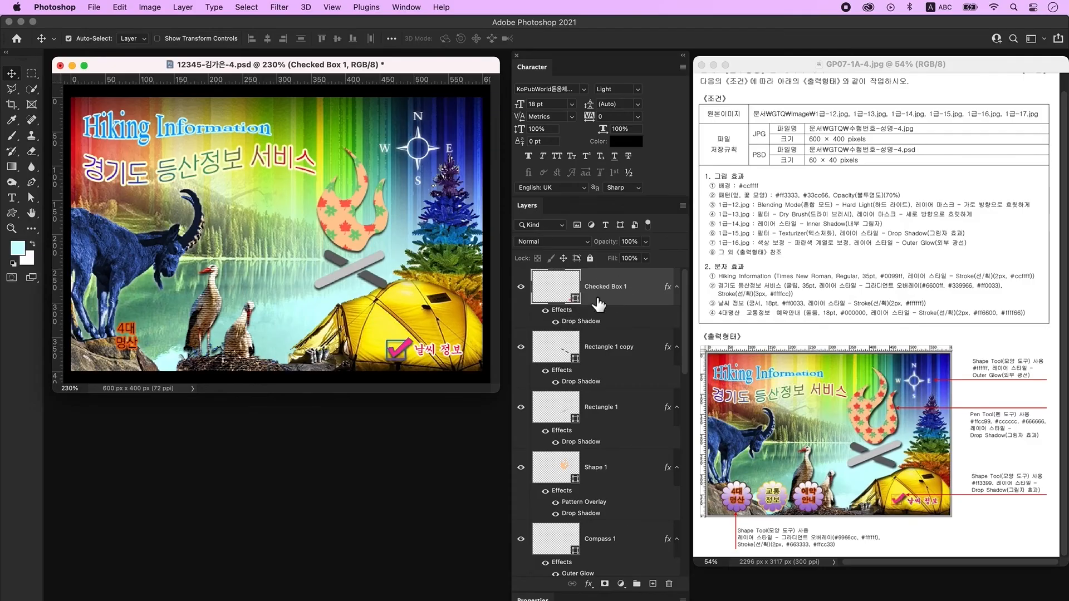
Draw a flower custom shape on a new layer at the poster's lower left.
left_click(654, 584)
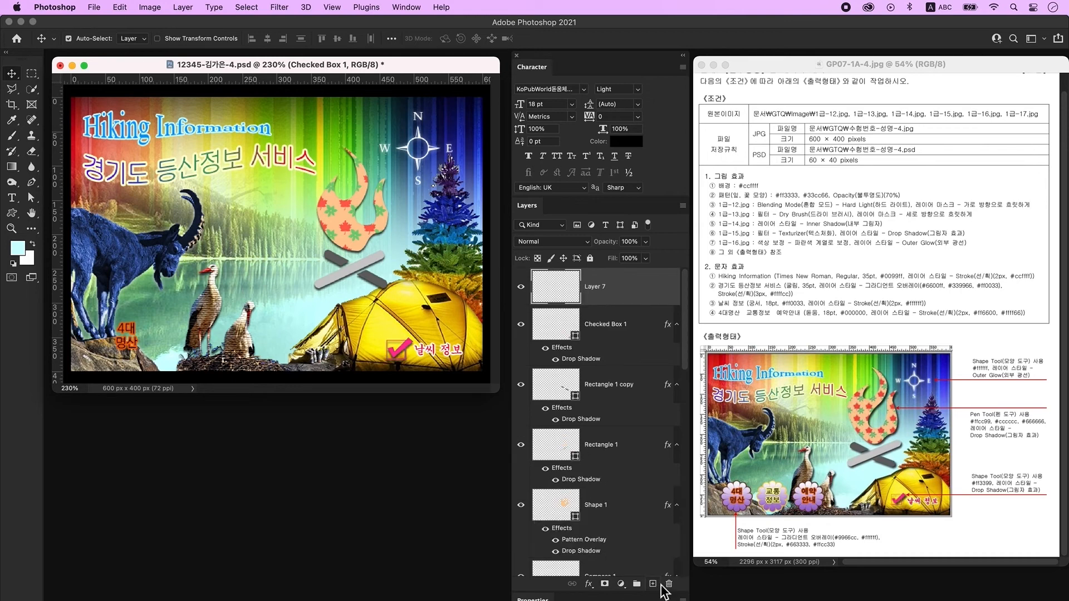
left_click(12, 216)
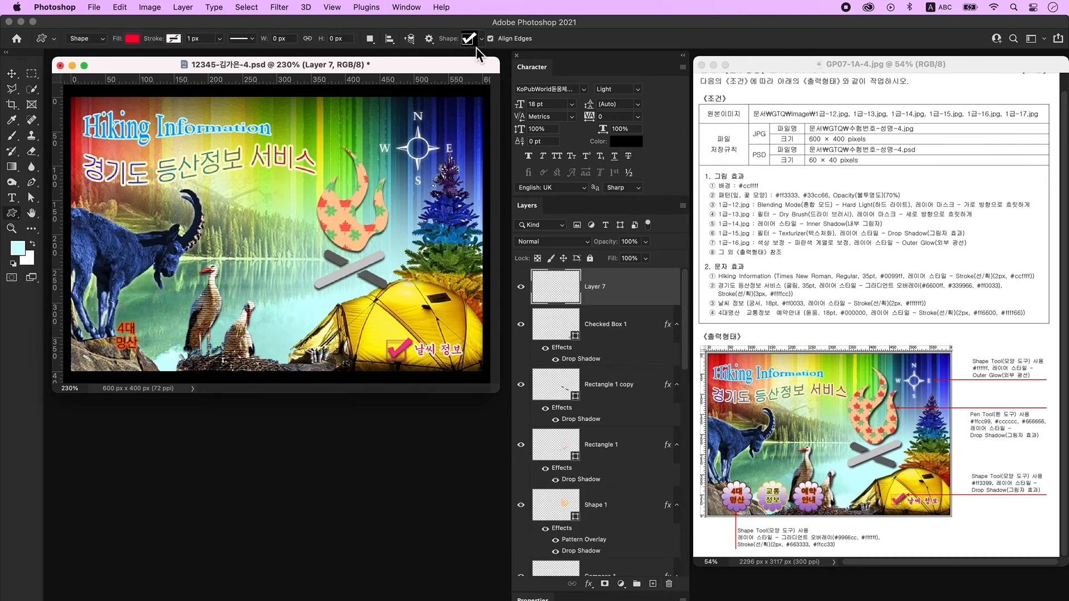
left_click(472, 42)
left_click_drag(99, 311, 157, 369)
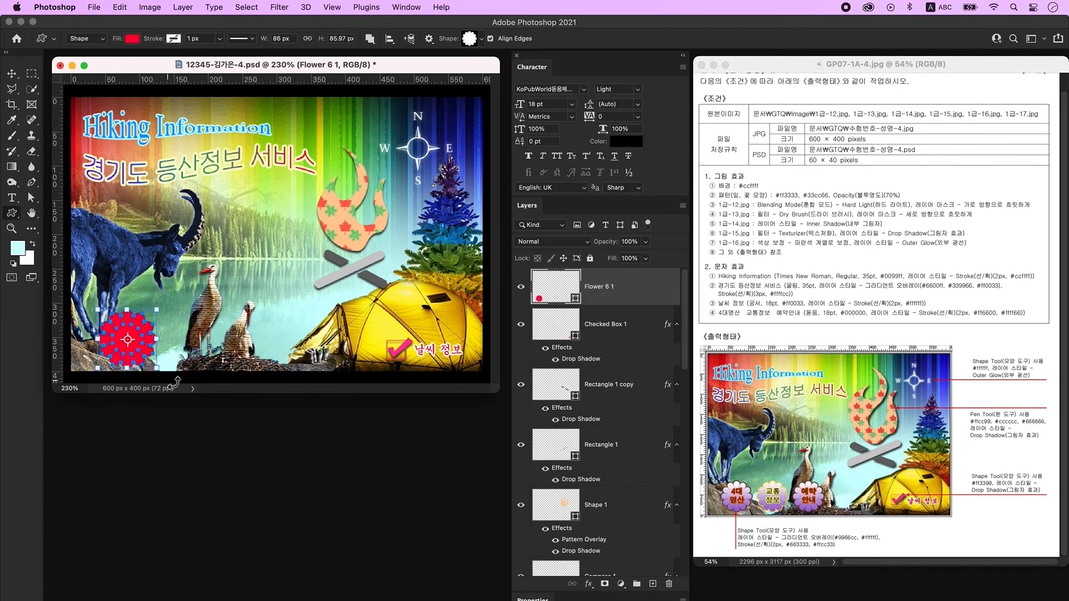
Add a Gradient Overlay to the flower with a #9966cc left stop.
double_click(641, 295)
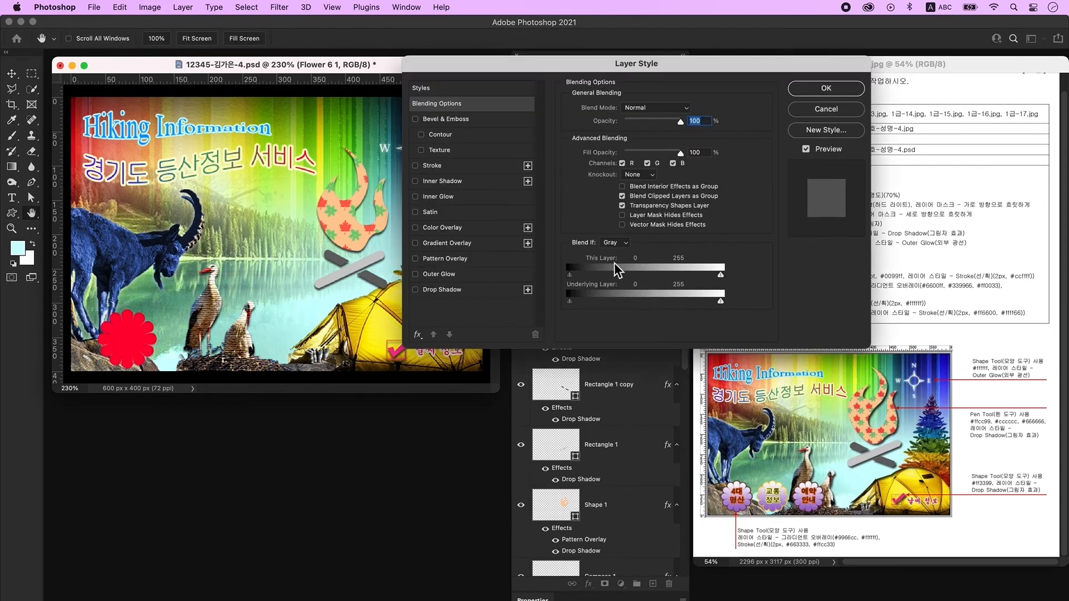
left_click(464, 243)
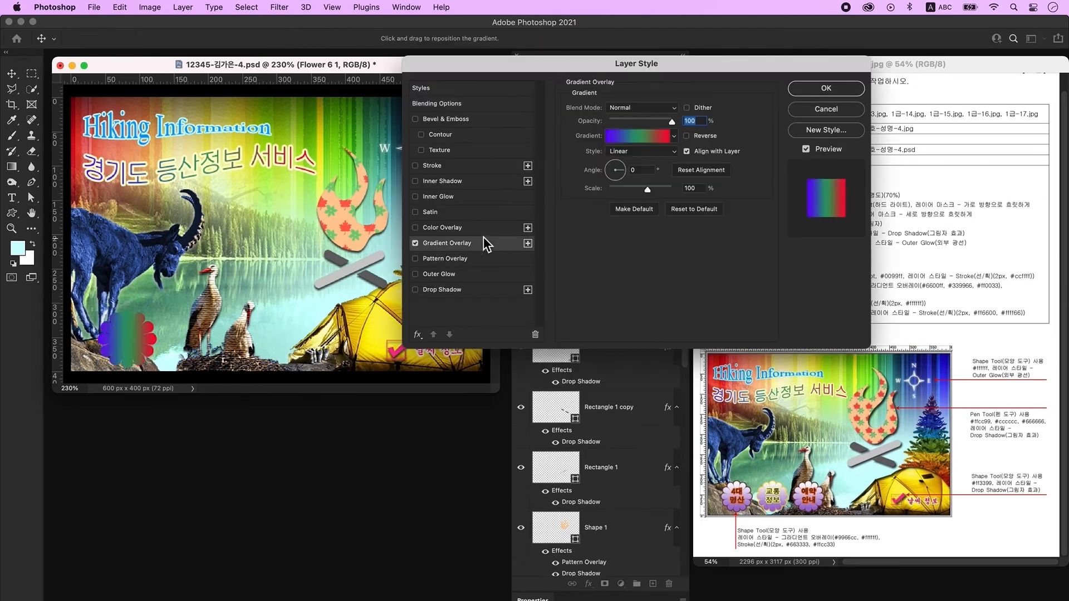
left_click(637, 136)
left_click_drag(475, 125, 454, 94)
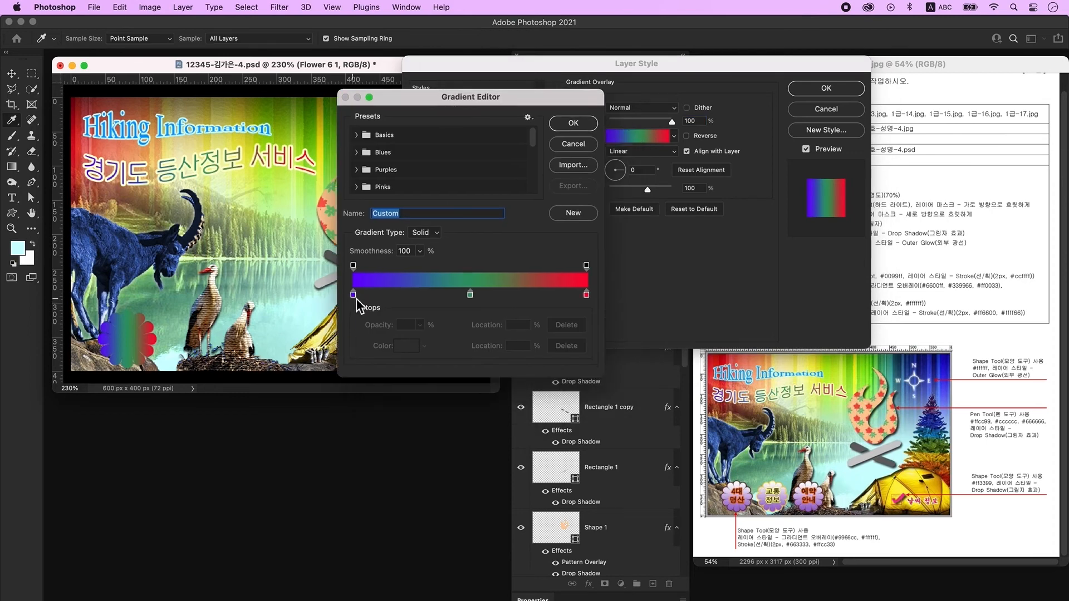
double_click(353, 295)
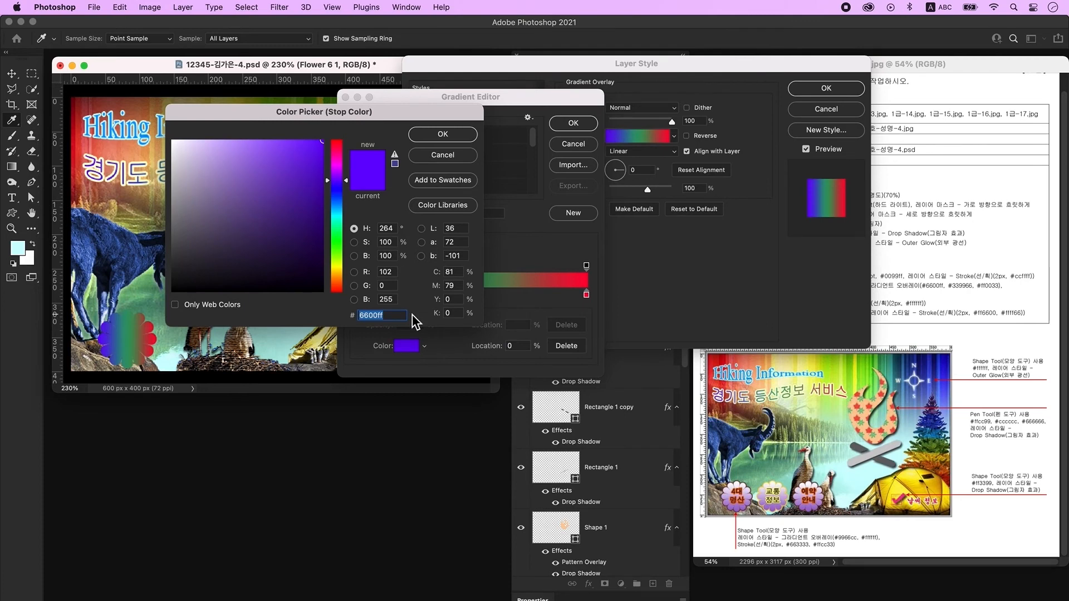
type("9966cc")
key("Return")
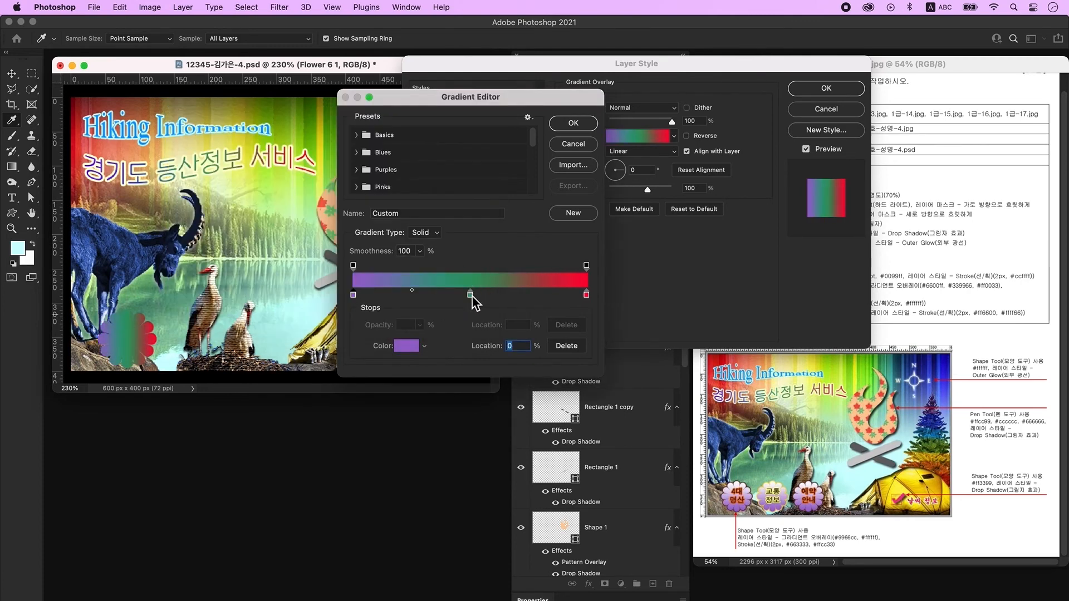
Remove the middle gradient stop, make the right stop #ffffff, and set angle 90.
left_click_drag(472, 296, 473, 316)
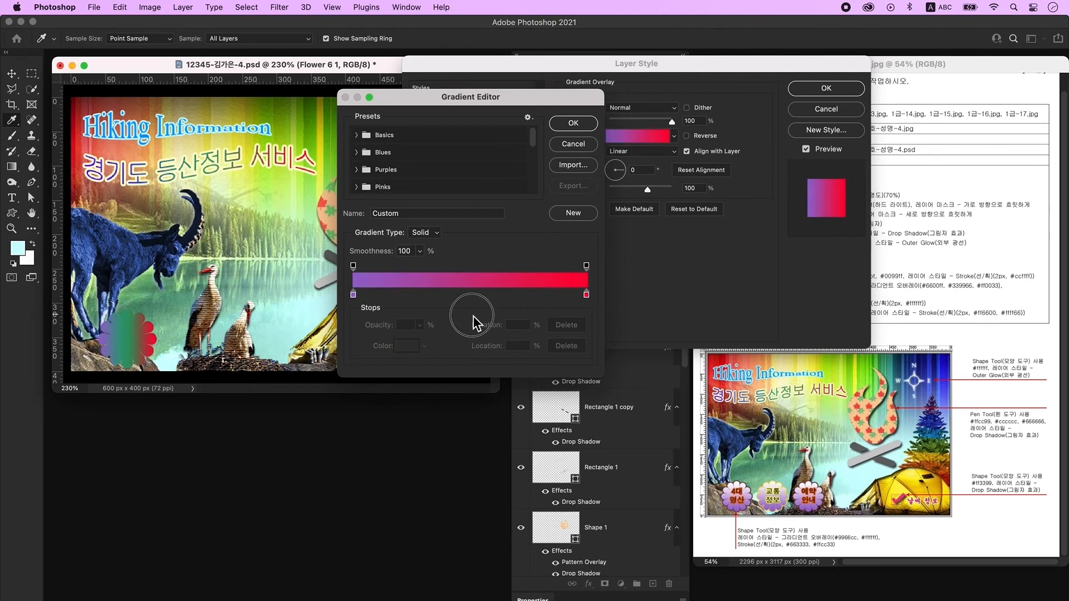
left_click(587, 295)
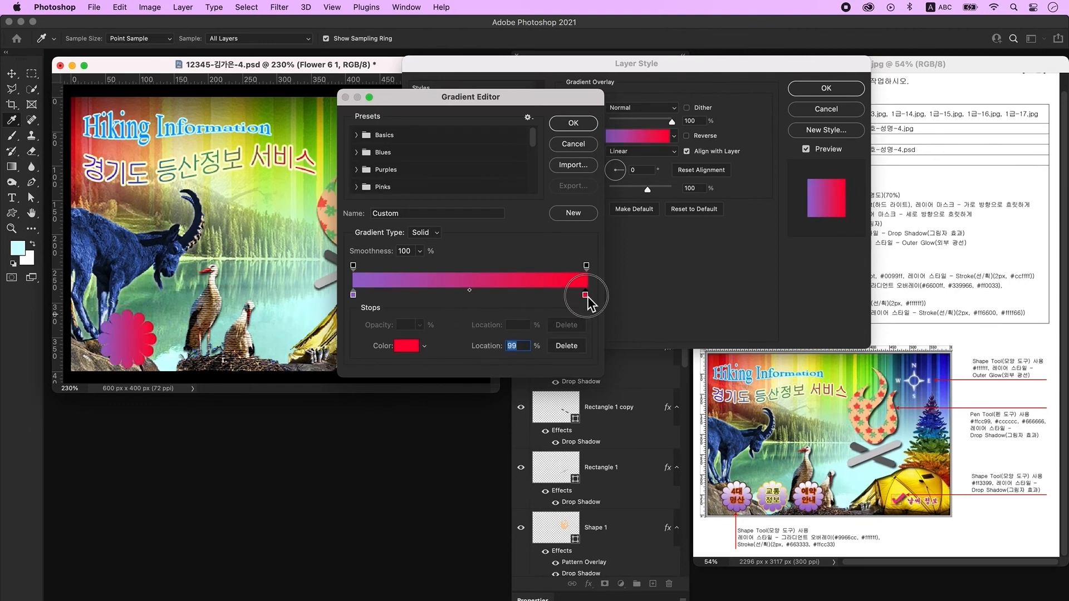
double_click(586, 295)
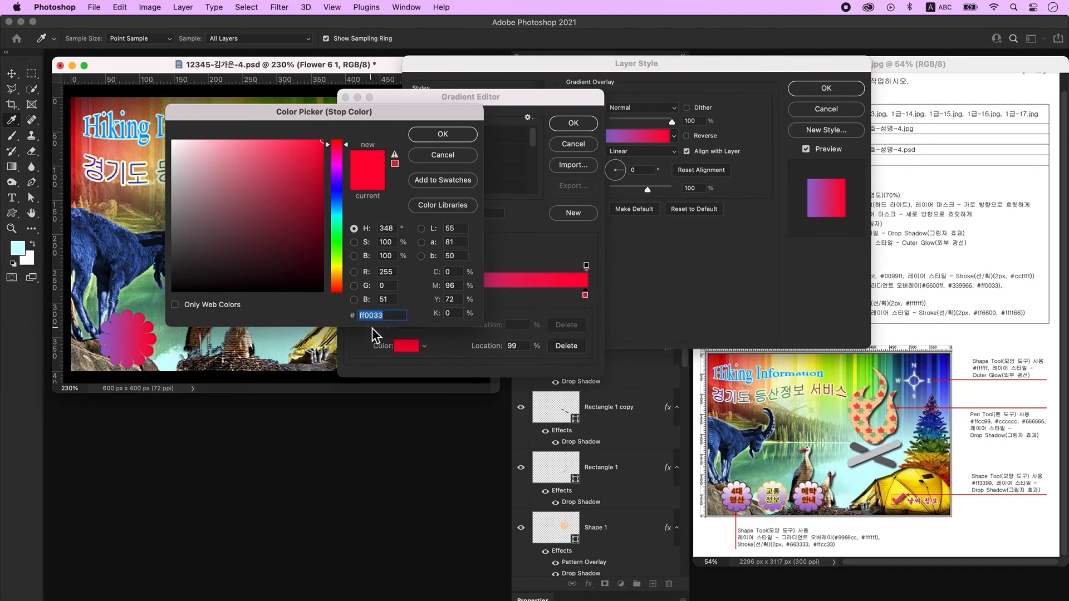
type("ffffff")
key("Return")
left_click(577, 123)
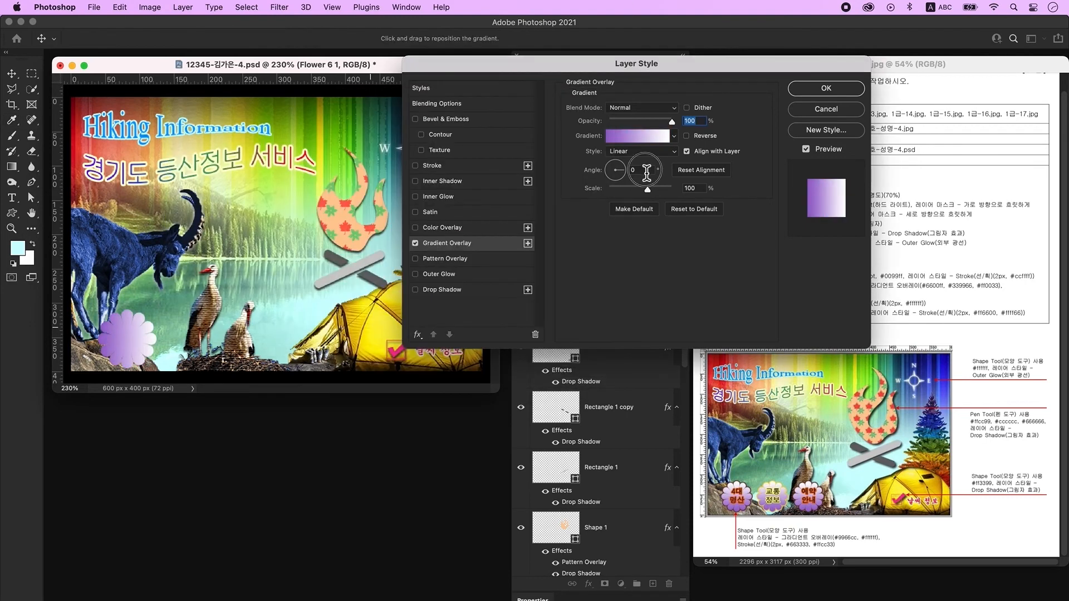
type("90")
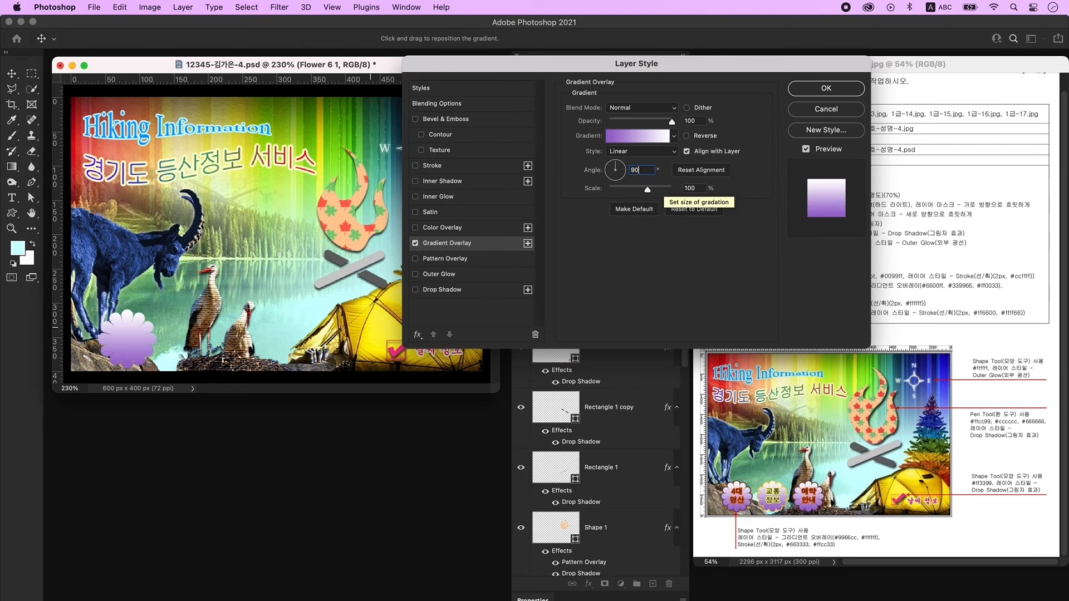
Add a 2 px outside #663333 Stroke to the flower and apply the styles.
left_click(447, 169)
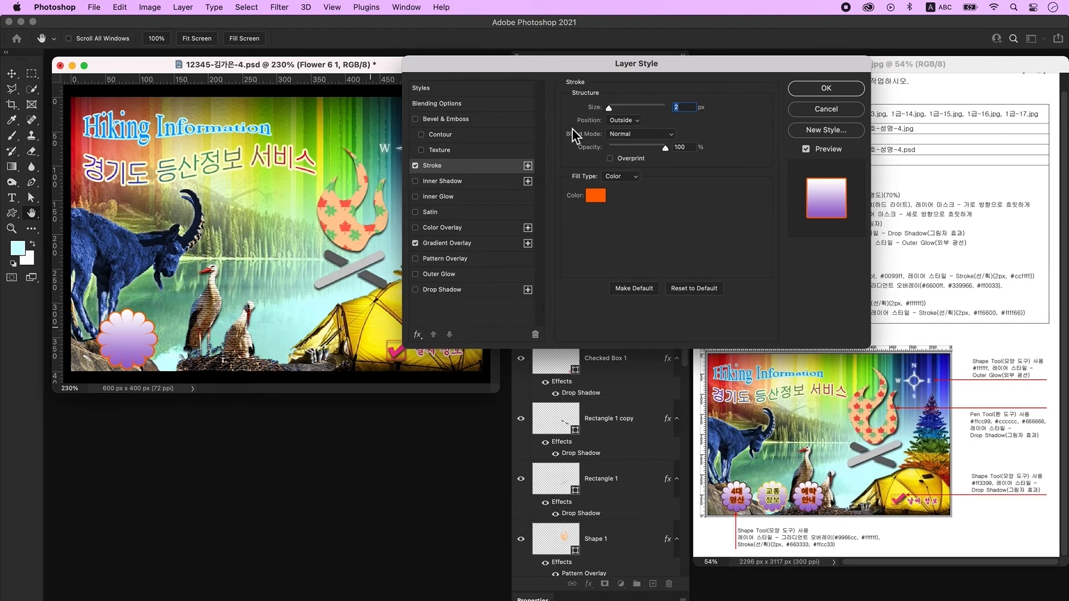
left_click(600, 199)
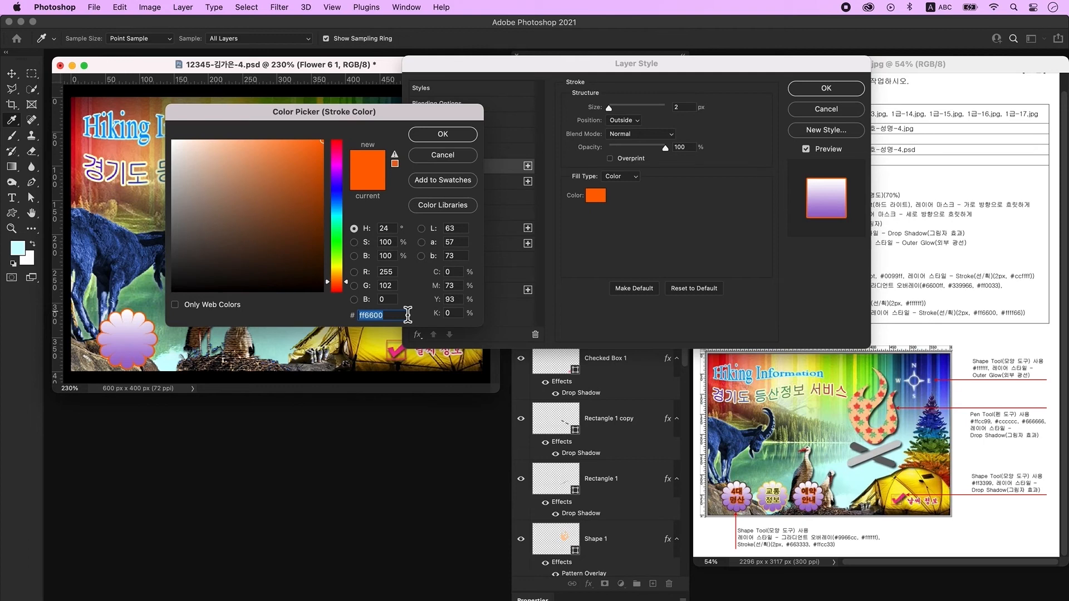
type("663333")
key("Return")
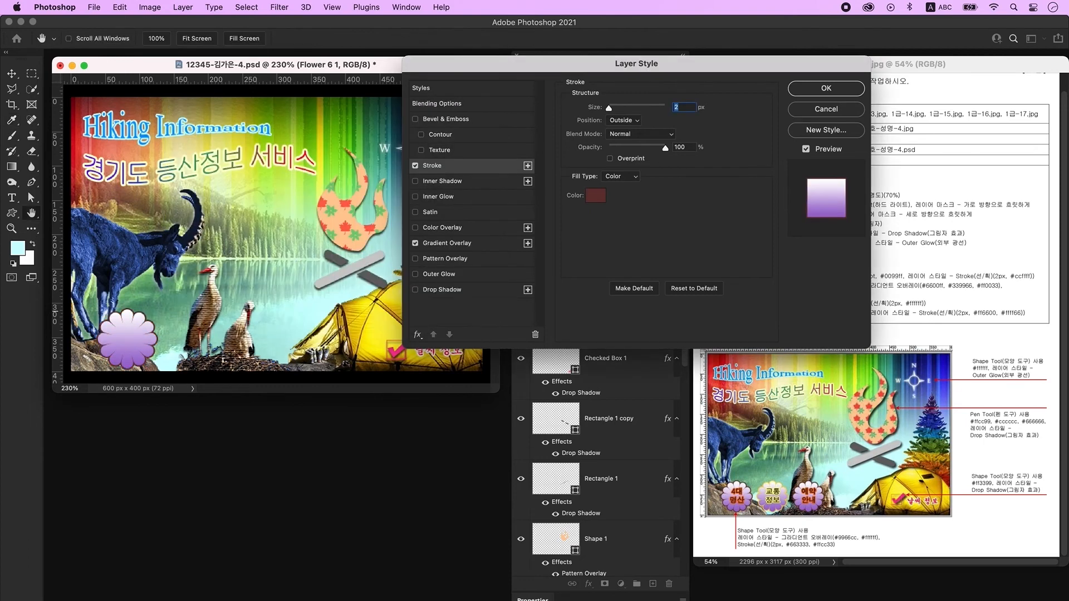
key("Return")
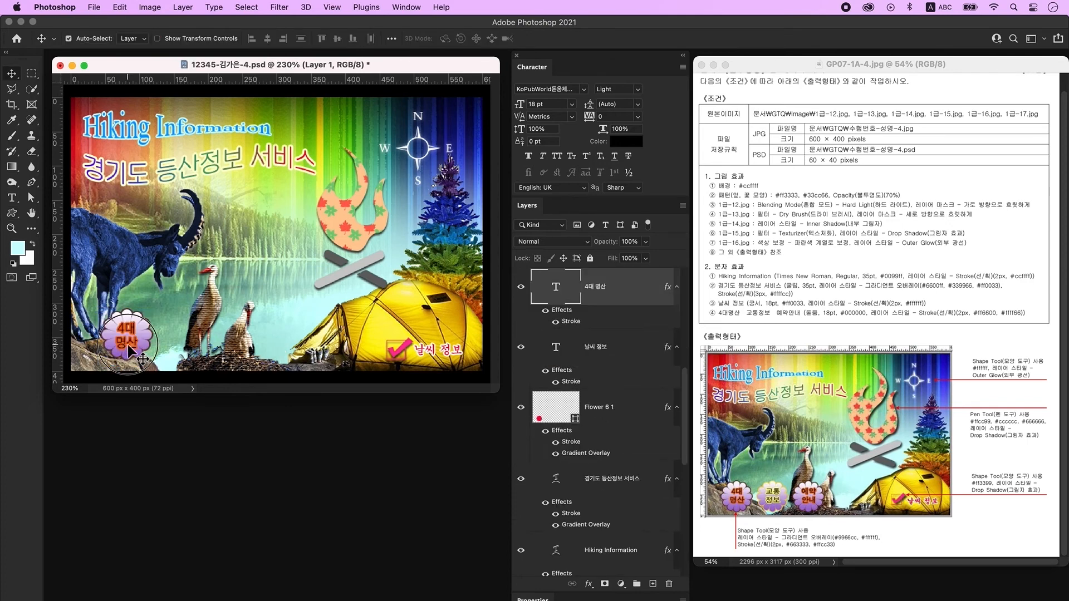
Select the flower with its 4대 명산 label and Alt-drag two copies to the right.
left_click(142, 330)
left_click(146, 338)
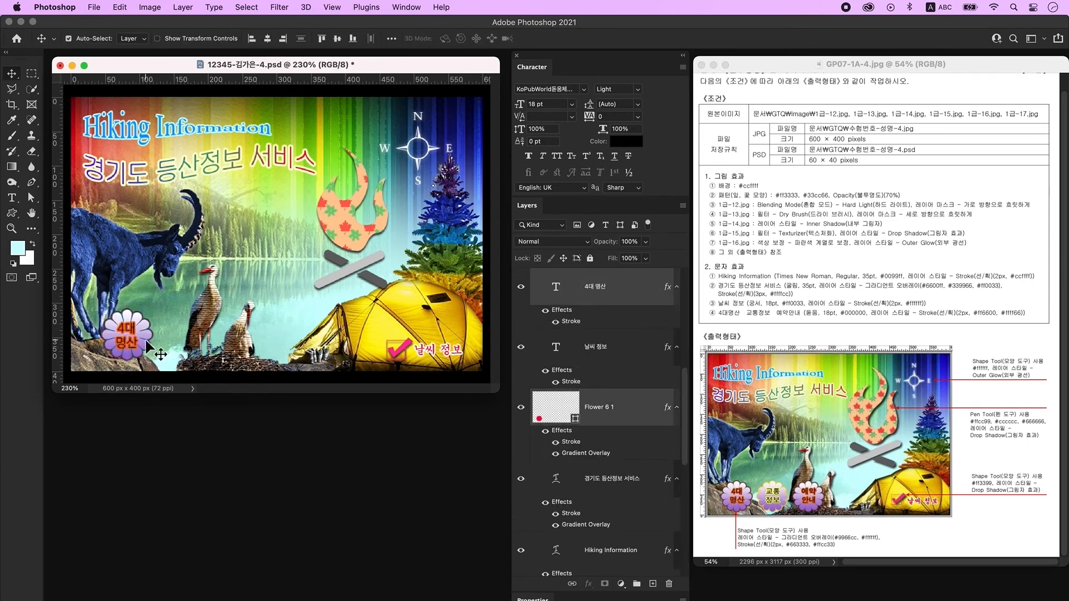
left_click_drag(152, 342, 208, 341)
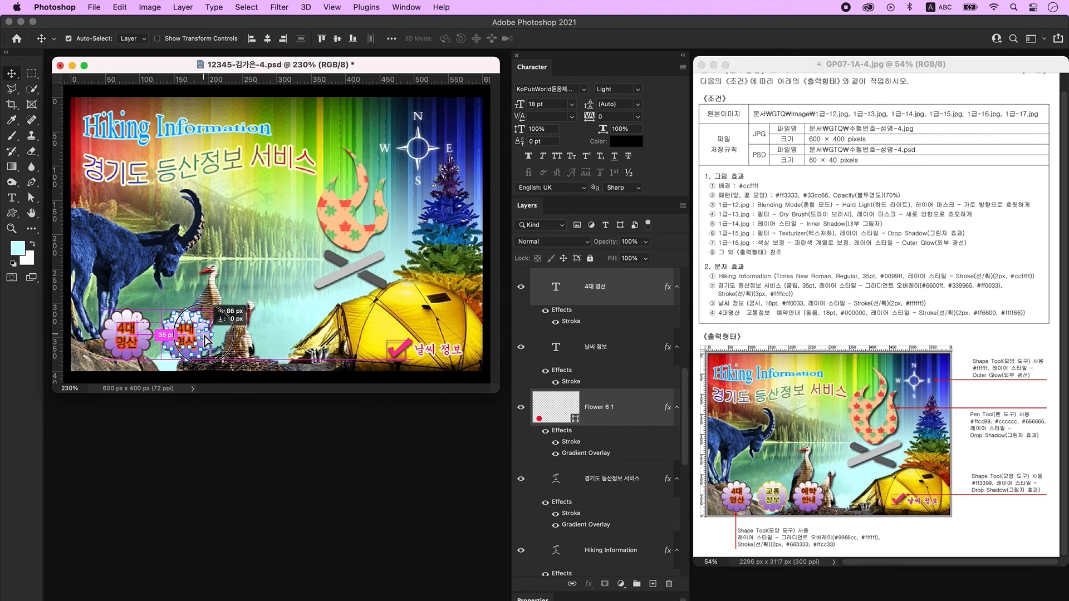
left_click_drag(209, 341, 265, 339)
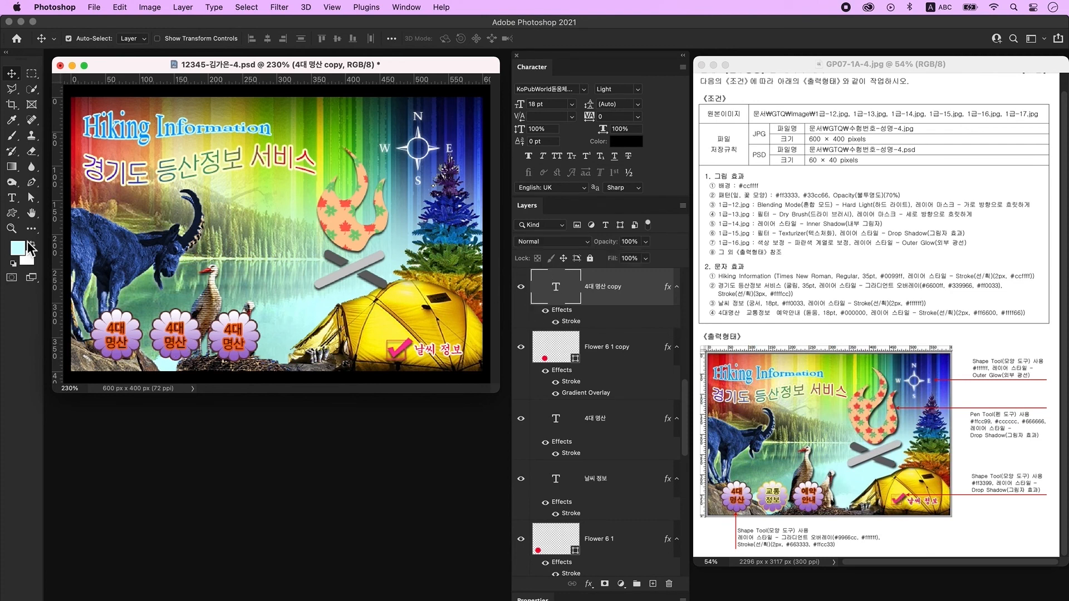
Change the middle badge's label text to 교통 정보.
left_click(11, 198)
left_click(154, 336)
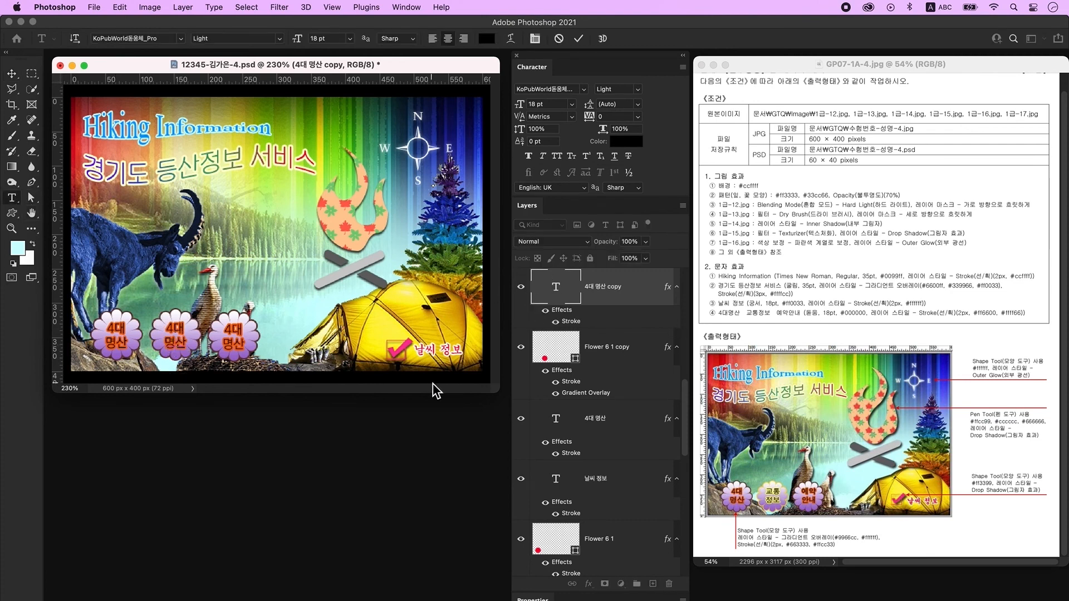
key("super+a")
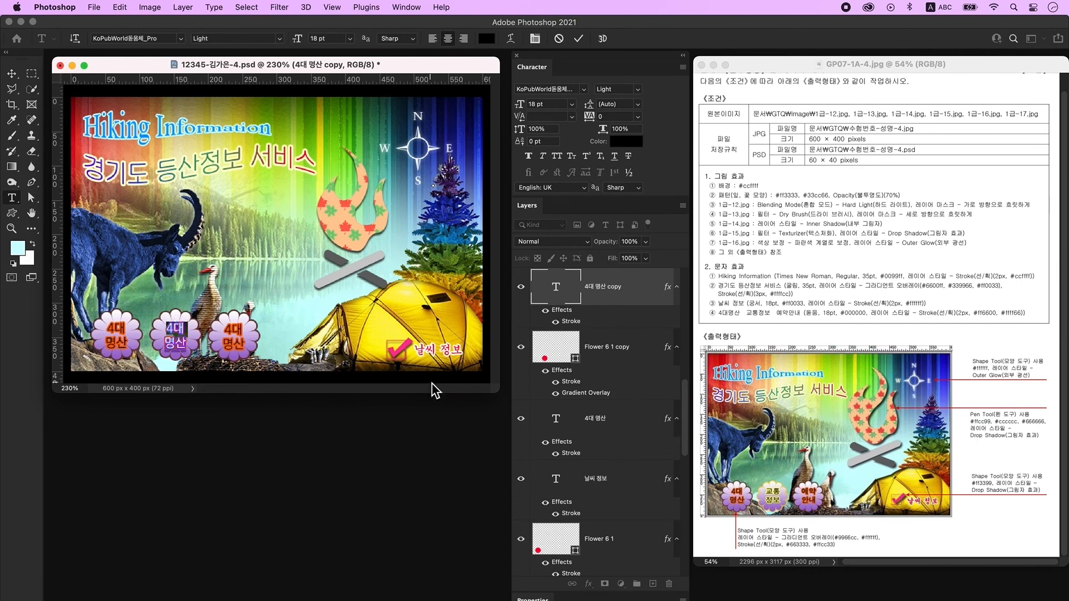
type("ry")
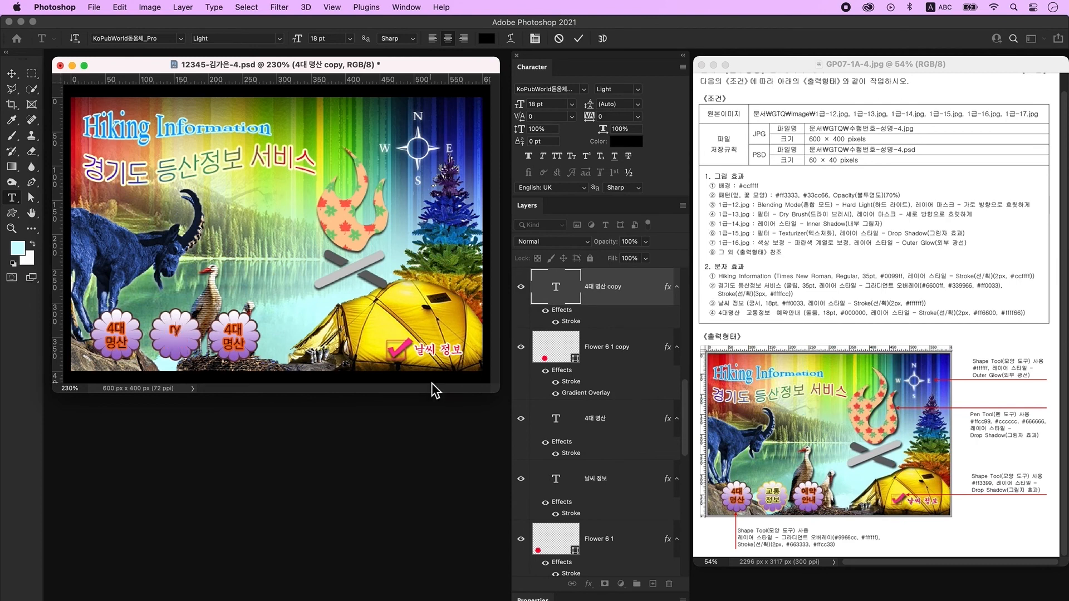
key("ctrl+space")
type("교통정")
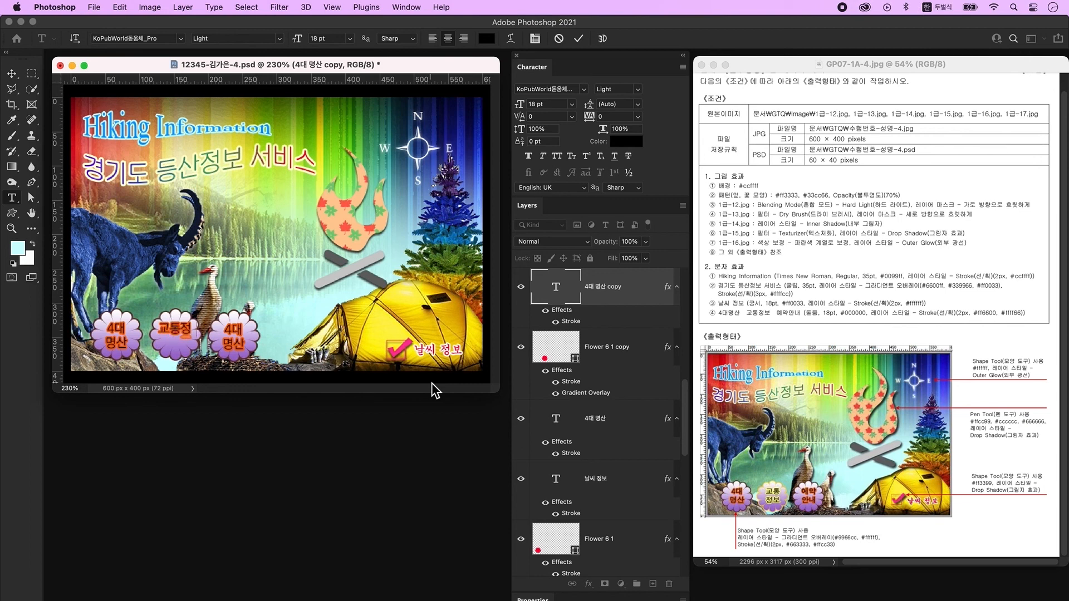
key("BackSpace")
type("정보")
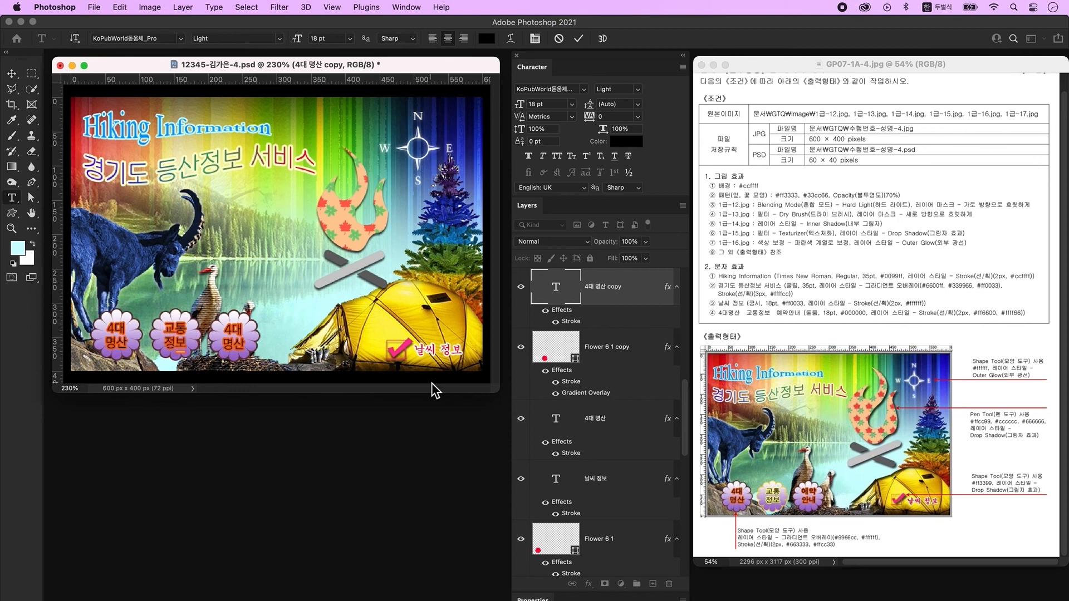
key("super+Return")
key("ctrl+space")
Set the 교통 정보 label's stroke colour to #ffff66.
double_click(635, 364)
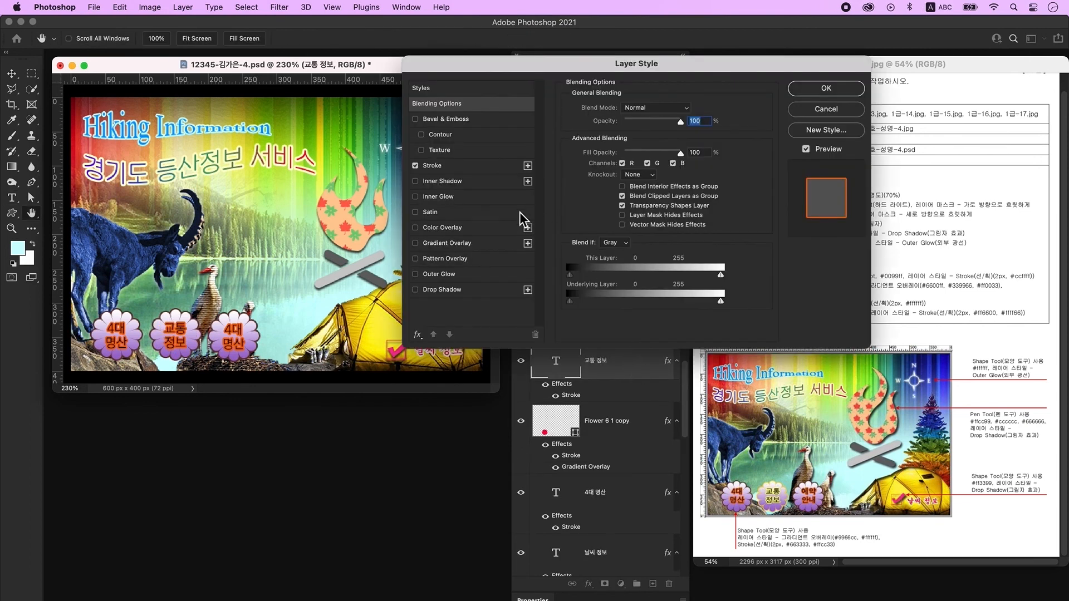
left_click(450, 168)
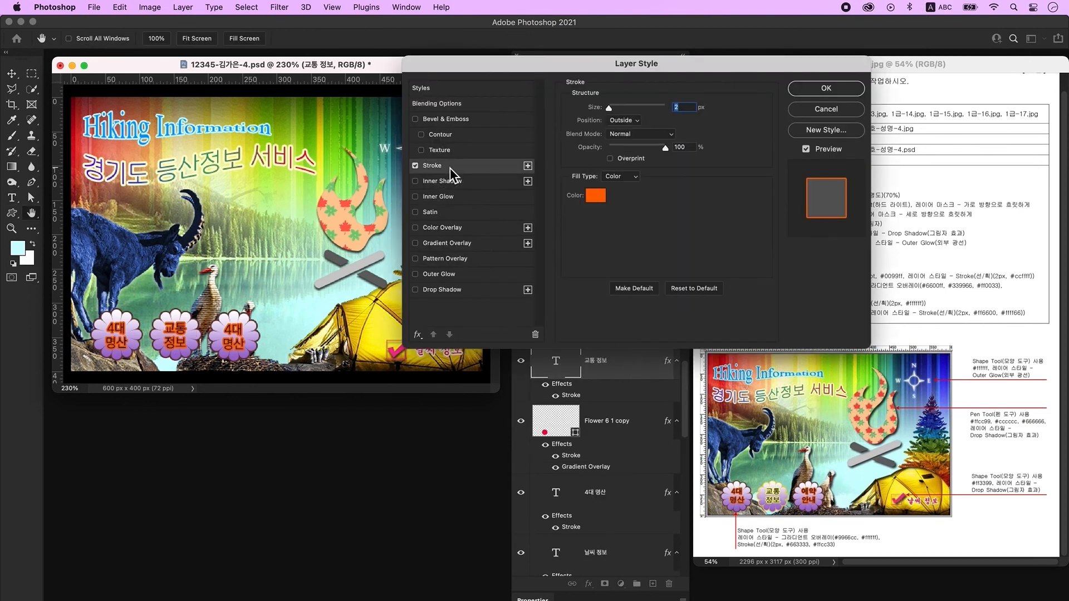
left_click(596, 196)
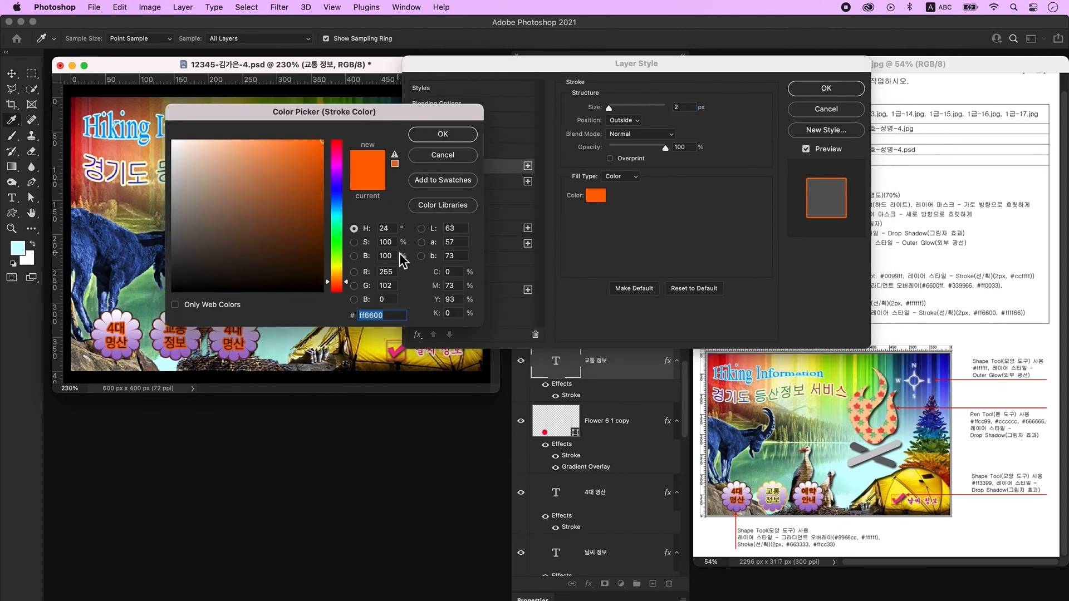
type("ffff66")
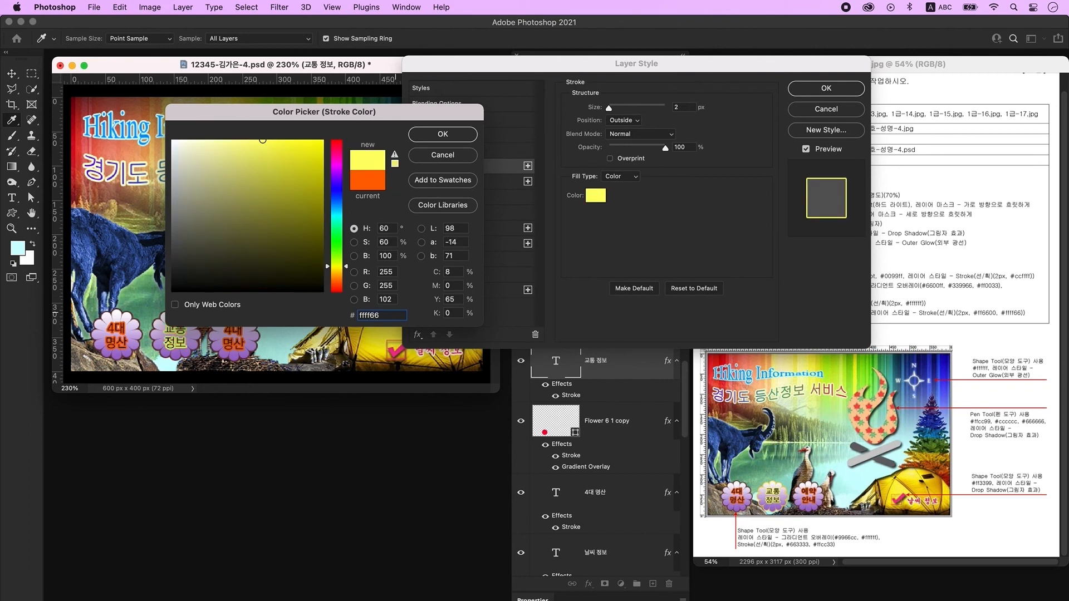
key("Return")
key("Return")
left_click(522, 424)
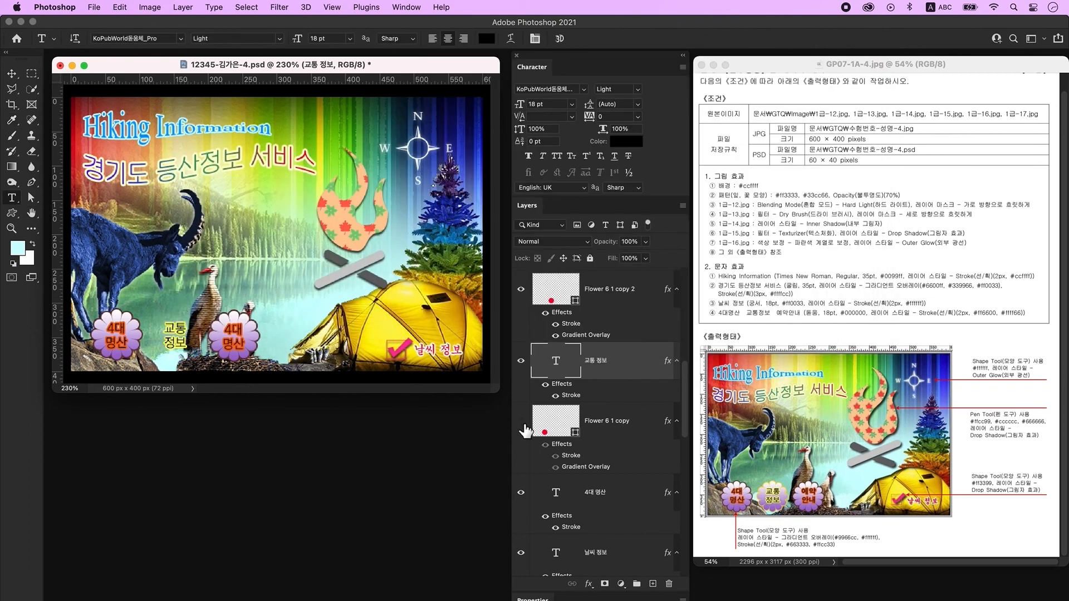
Change the middle flower shape's stroke colour to #ffcc33.
left_click(523, 423)
left_click(638, 441)
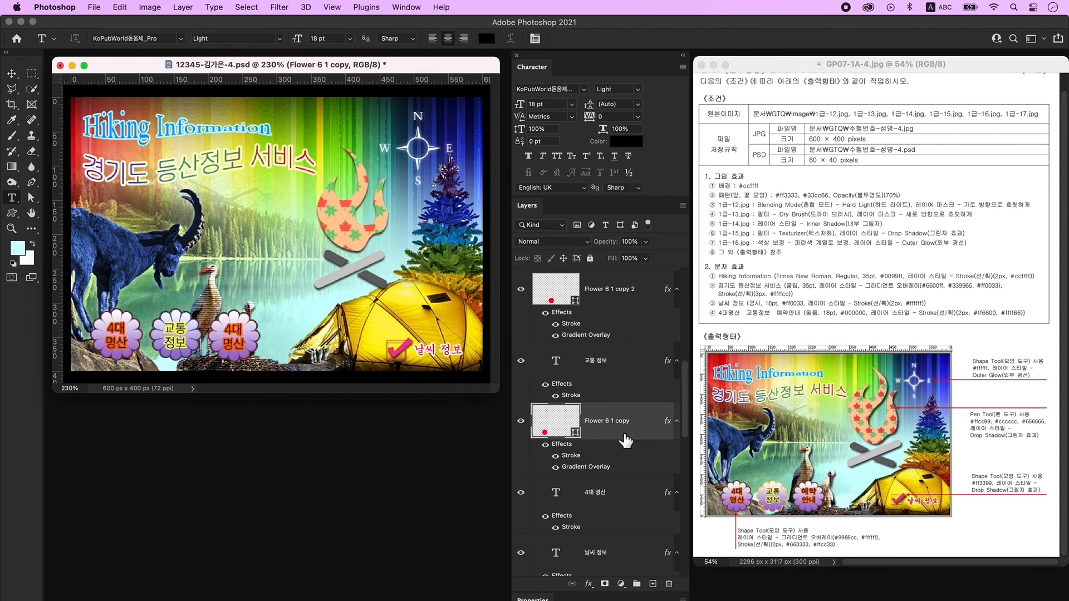
double_click(640, 441)
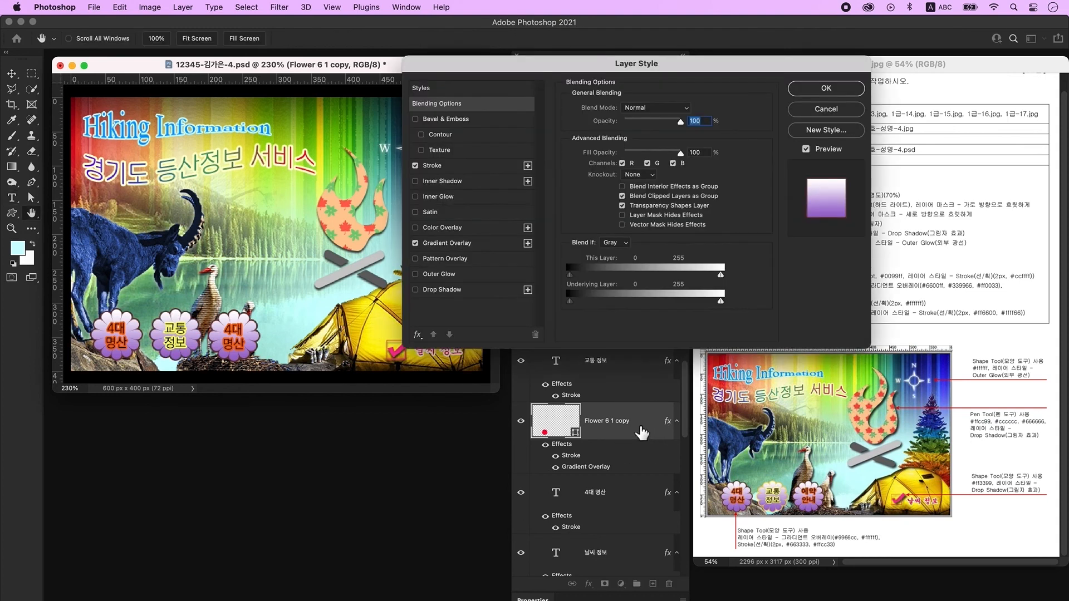
left_click(431, 165)
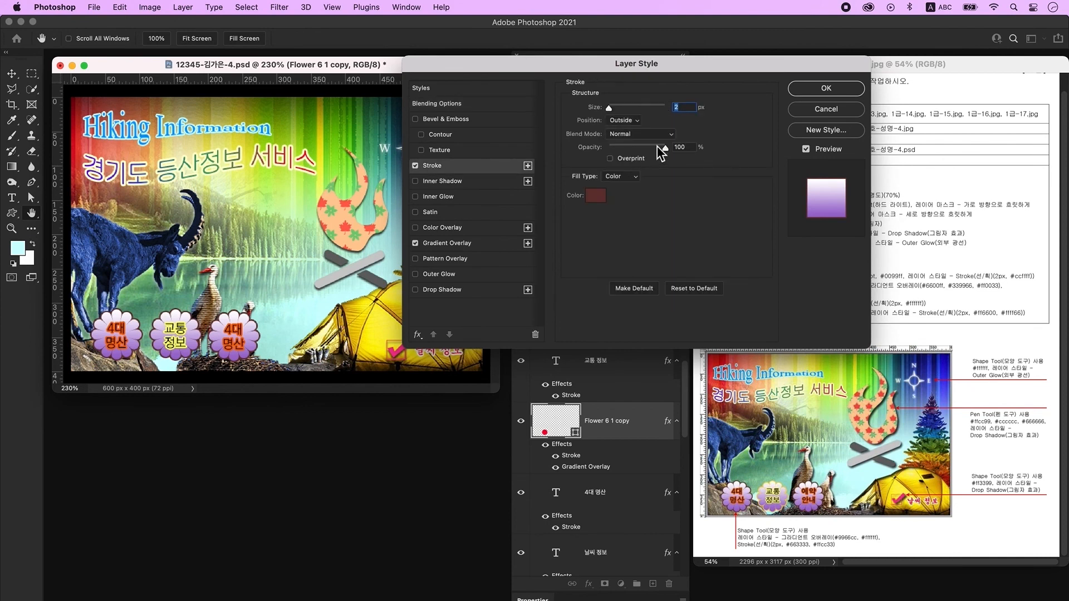
left_click(594, 199)
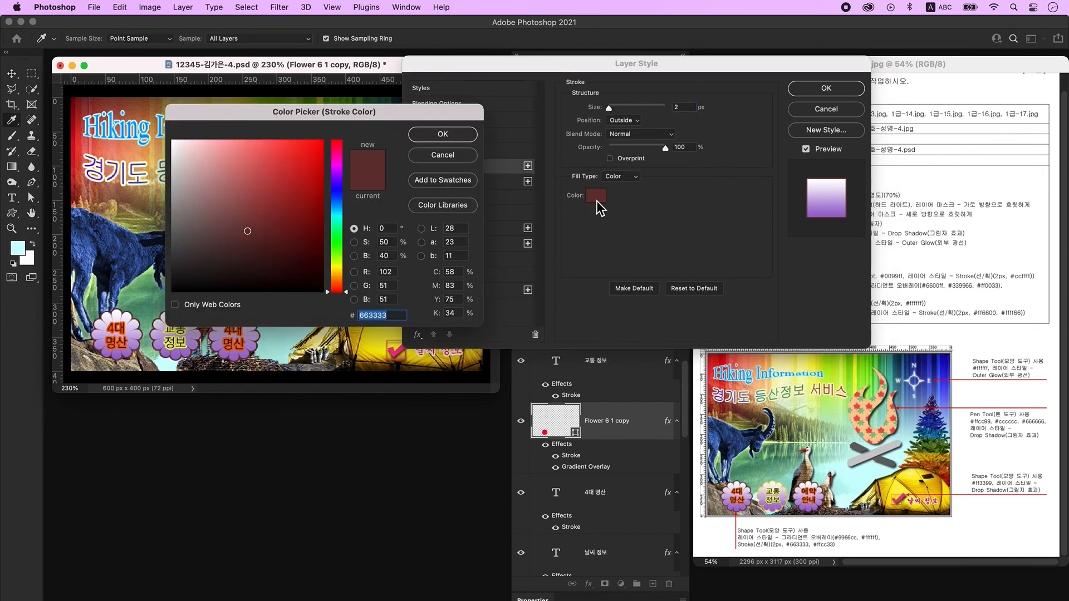
type("ffcc33")
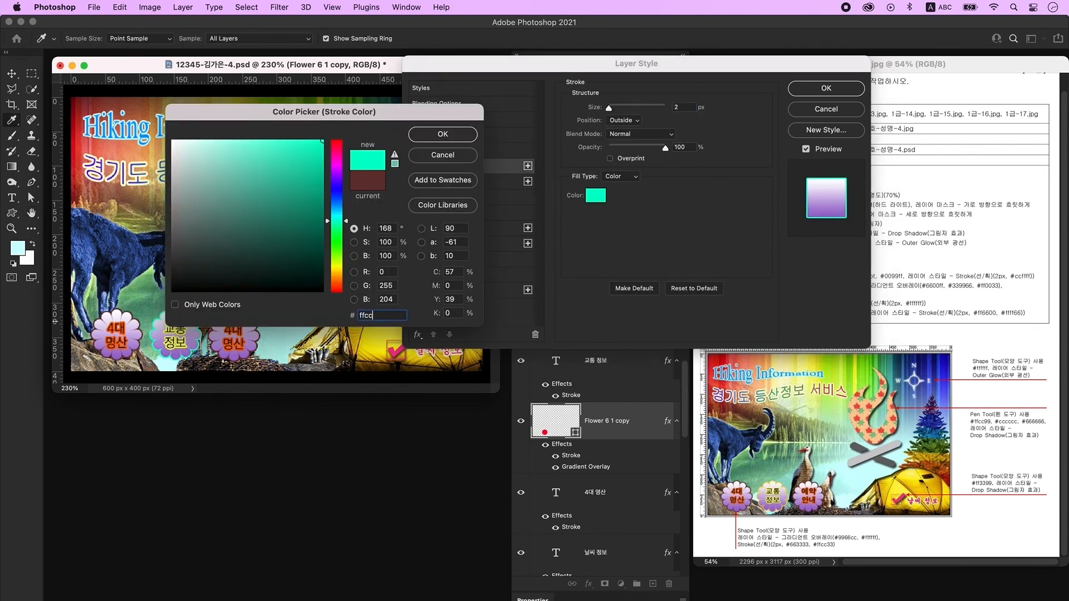
key("Return")
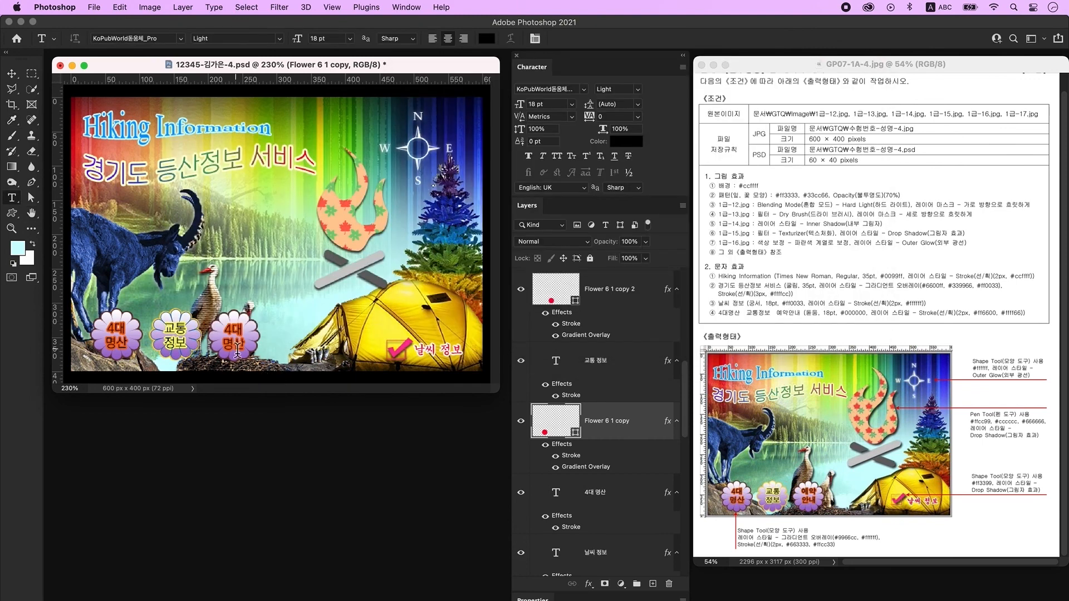
left_click(234, 339)
Replace the third badge's label with 예약 and 안내 on two lines.
key("super+a")
key("ctrl+space")
type("예약")
key("Return")
type("안내")
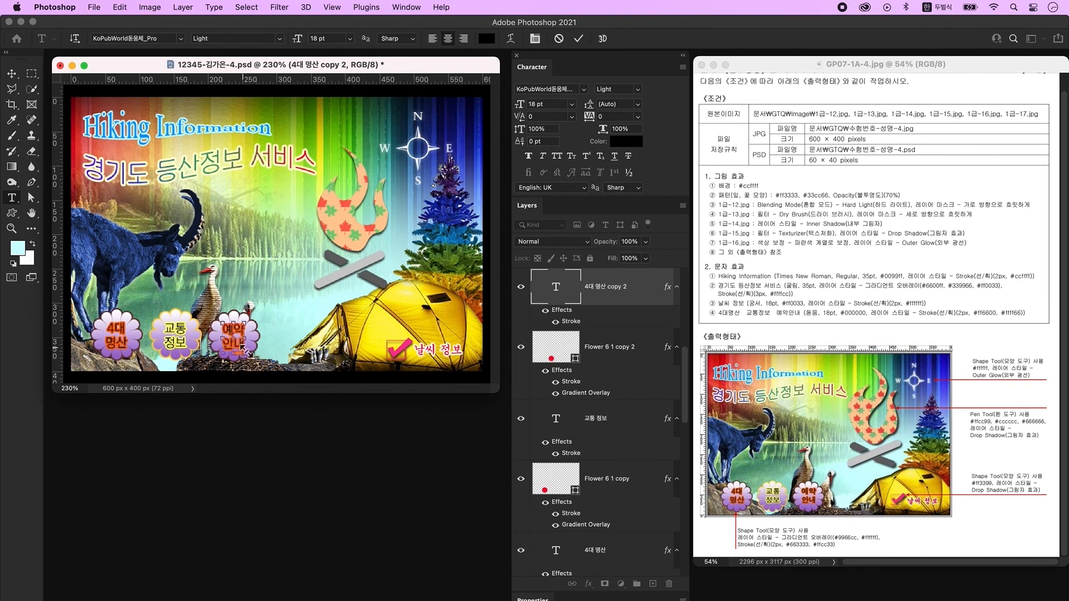
key("super+Return")
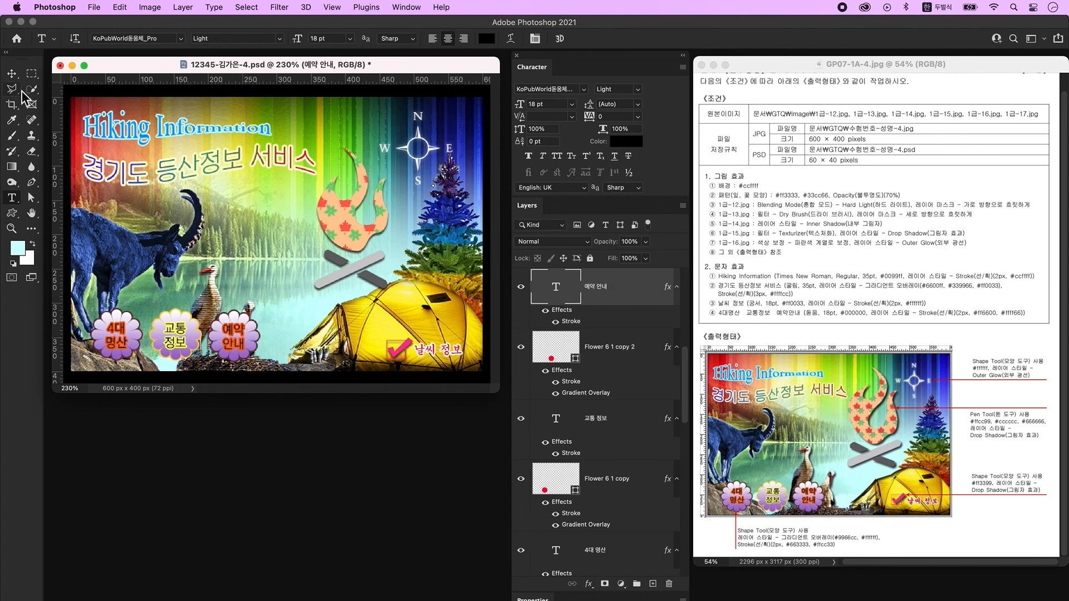
With the Move tool, select the three badge layers and nudge them left to tighten their spacing.
left_click(11, 73)
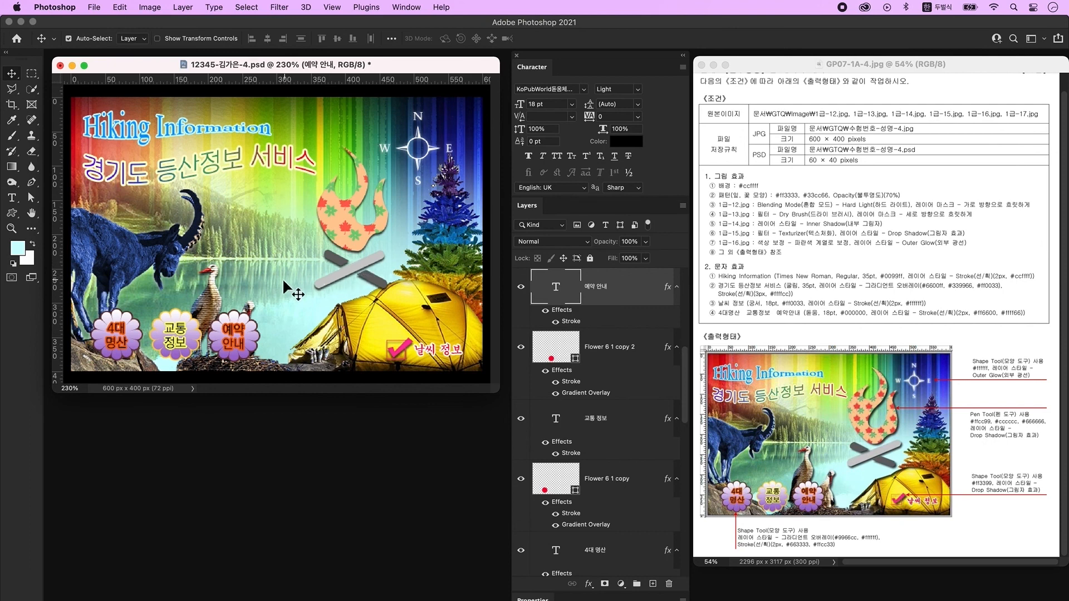
left_click(162, 341)
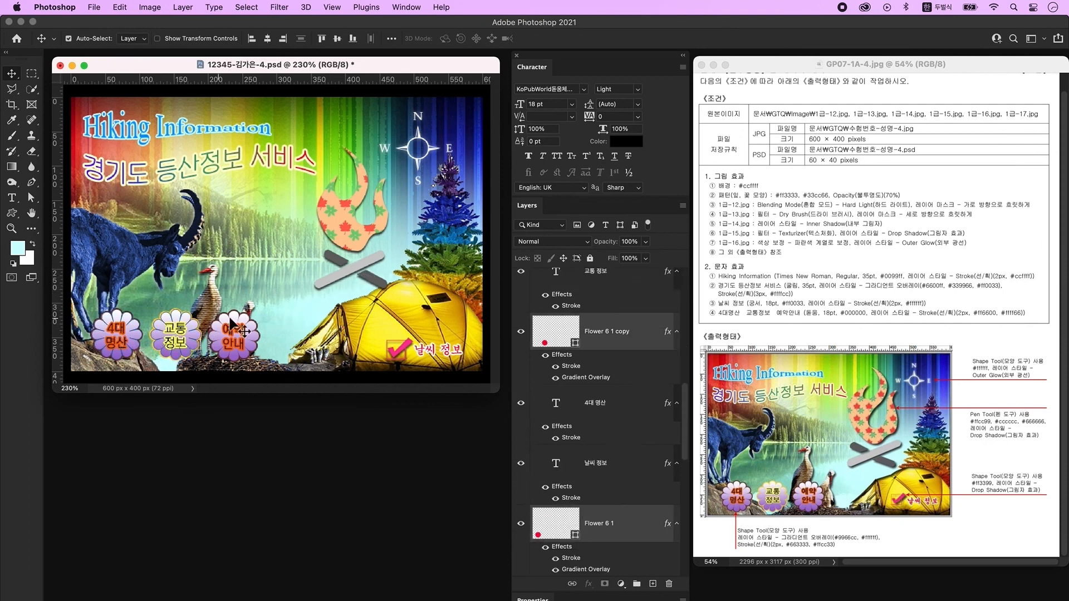
left_click(234, 341)
left_click(215, 344, "shift")
left_click(175, 336, "shift")
left_click(161, 344, "shift")
key("shift+Left")
left_click(169, 338)
left_click(240, 345)
key("Left")
key("Left")
Reselect all three badge layers and nudge them lower on the poster.
left_click(241, 345, "shift")
left_click(173, 342, "shift")
left_click(185, 343, "shift")
left_click(121, 342, "shift")
left_click(132, 344, "shift")
key("shift+Down")
key("Down")
key("Down")
Nudge the birds to the right.
left_click(211, 305)
key("shift+Right")
key("Right")
key("Right")
Select the flame and both crossed sticks and drag them up and to the left.
left_click(358, 231)
left_click(357, 267, "shift")
left_click(375, 279, "shift")
left_click_drag(358, 232, 352, 223)
left_click(411, 221)
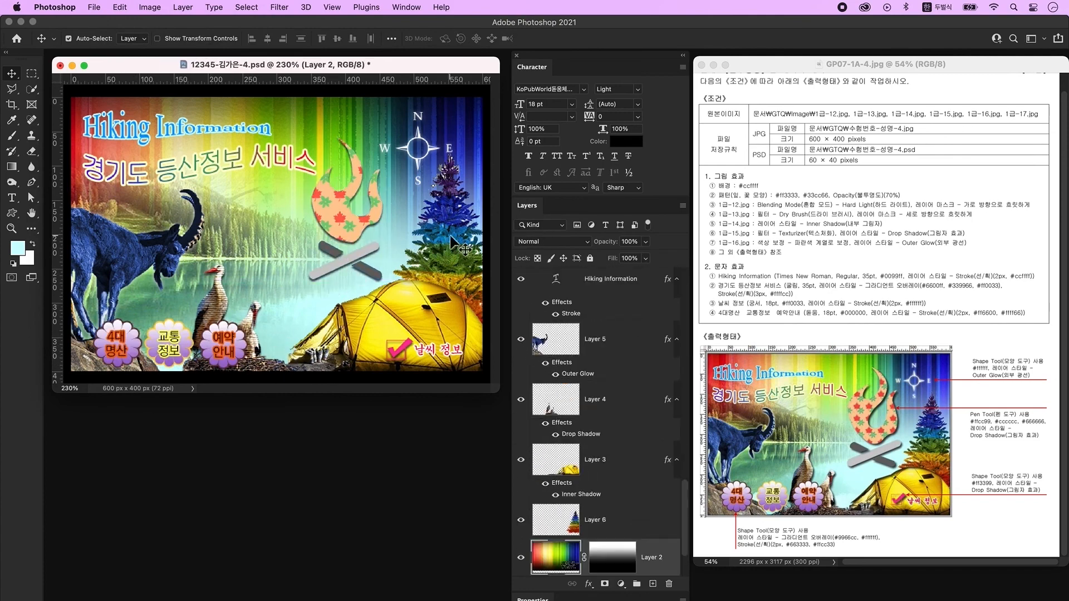
left_click(443, 226)
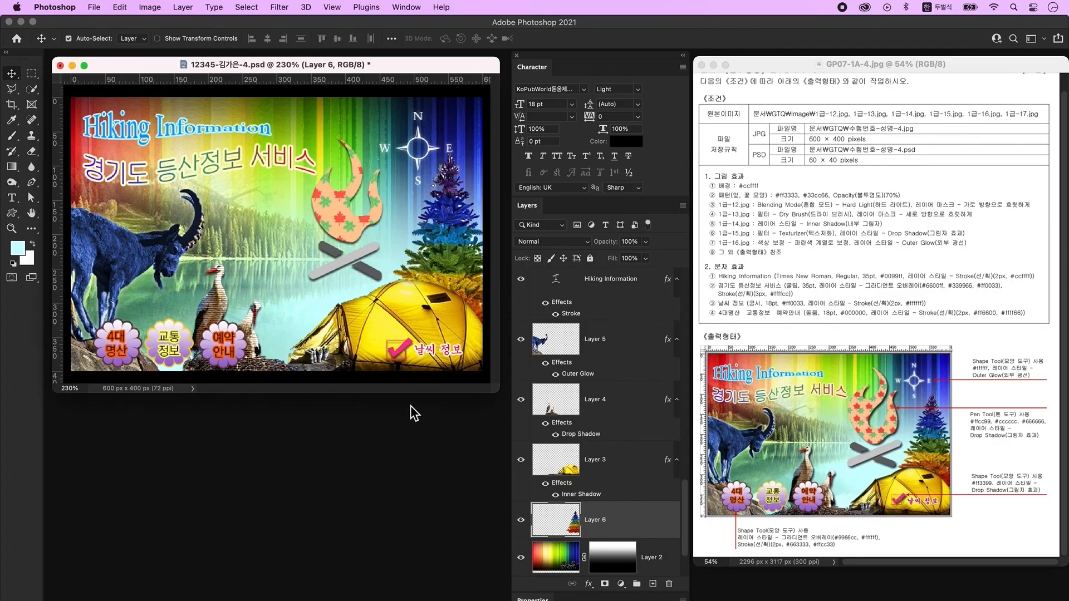
Save a JPEG copy of the poster to the Desktop at Quality 12 (Maximum), Baseline Standard.
left_click(103, 7)
left_click(148, 138)
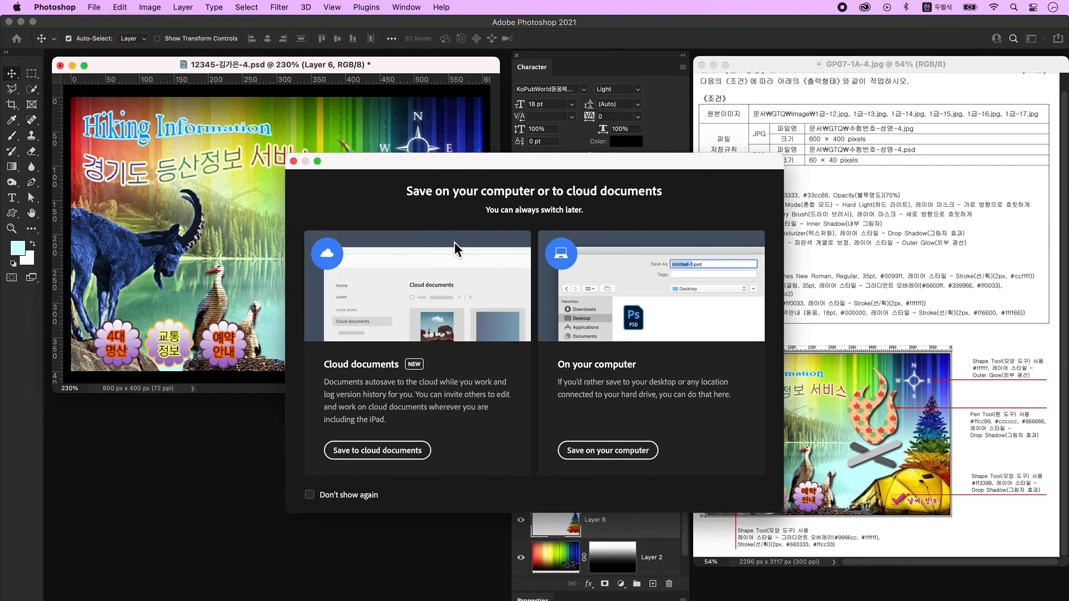
key("Return")
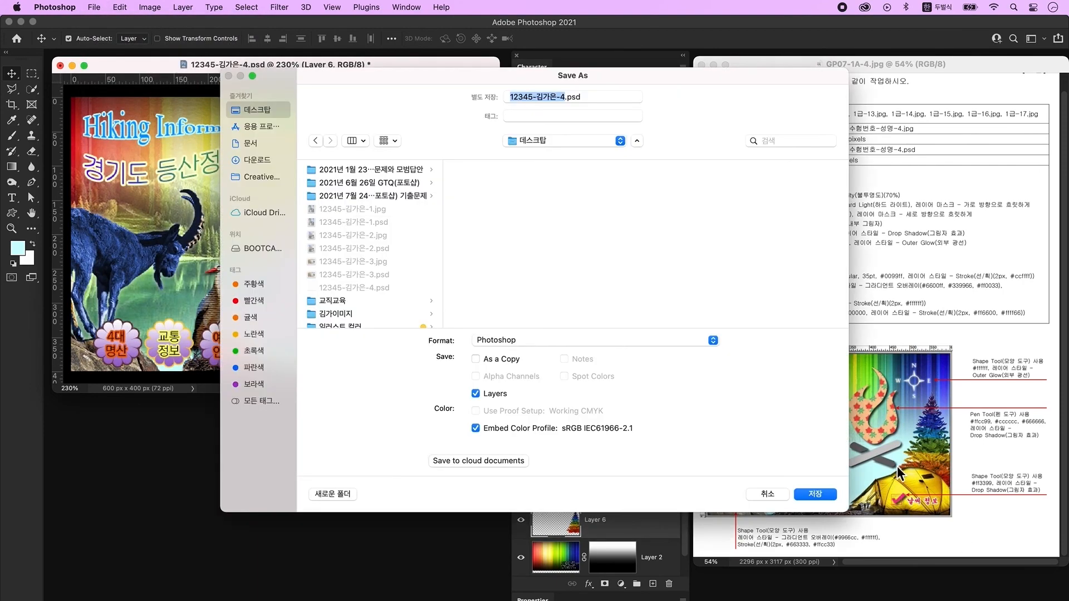
left_click(530, 341)
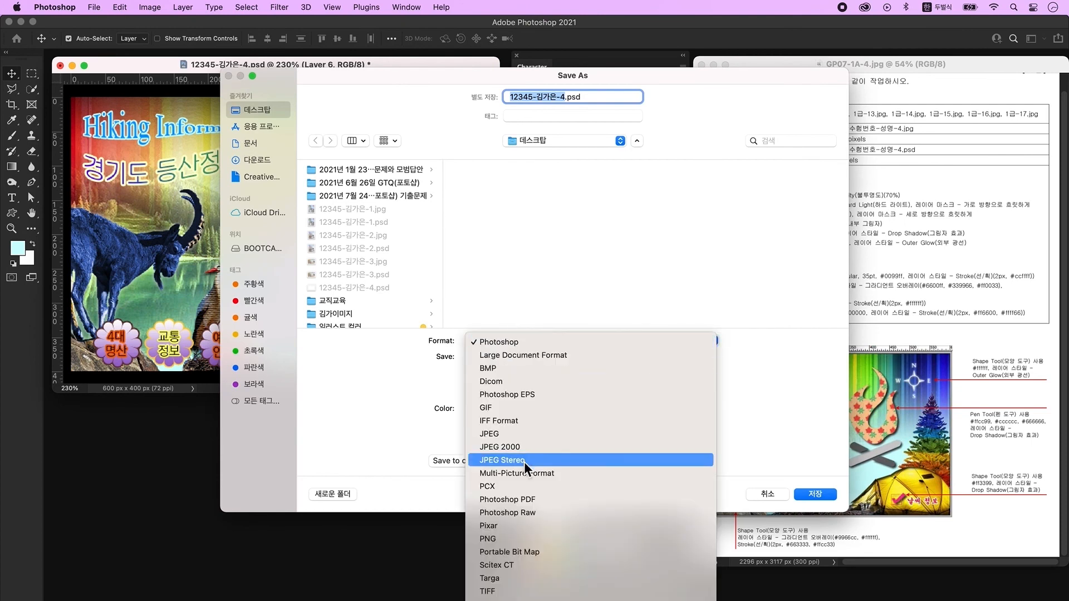
left_click(526, 446)
key("Return")
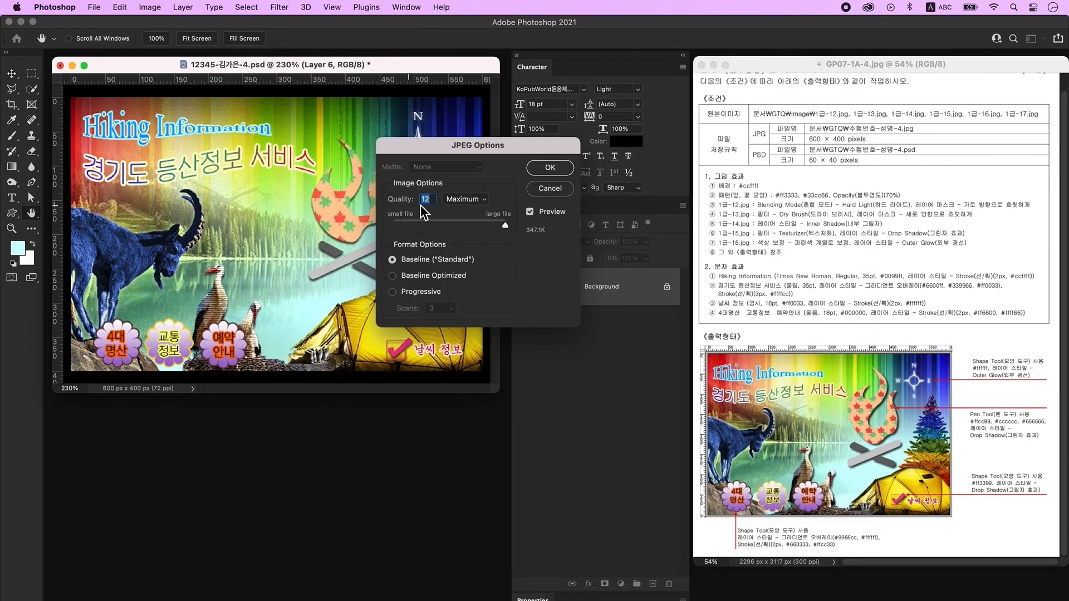
left_click(550, 168)
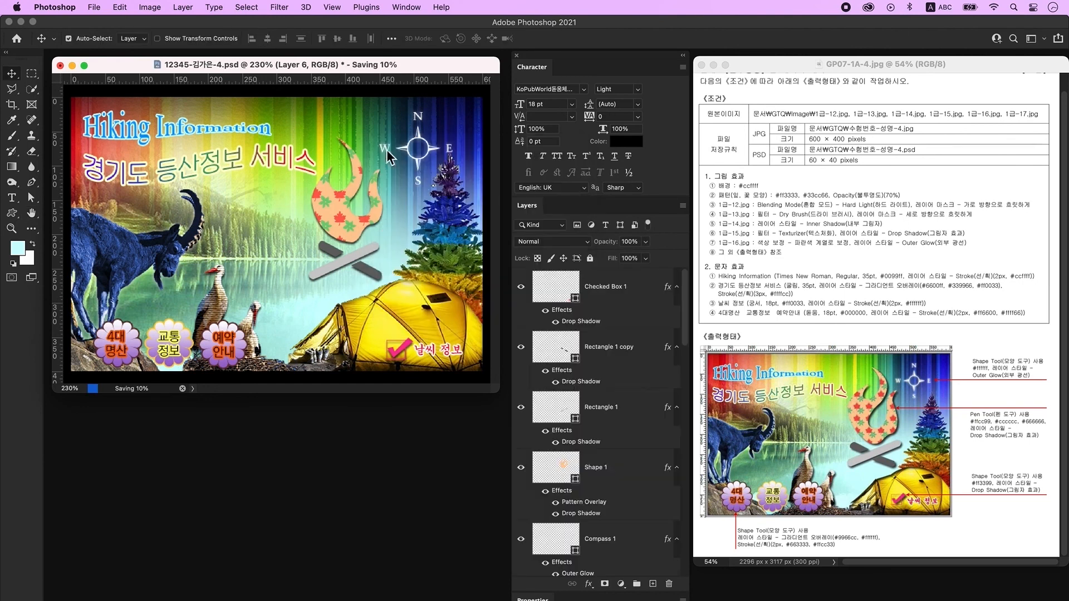
Resize the image to 60 × 40 px, then save it as a Photoshop PSD file.
left_click(149, 7)
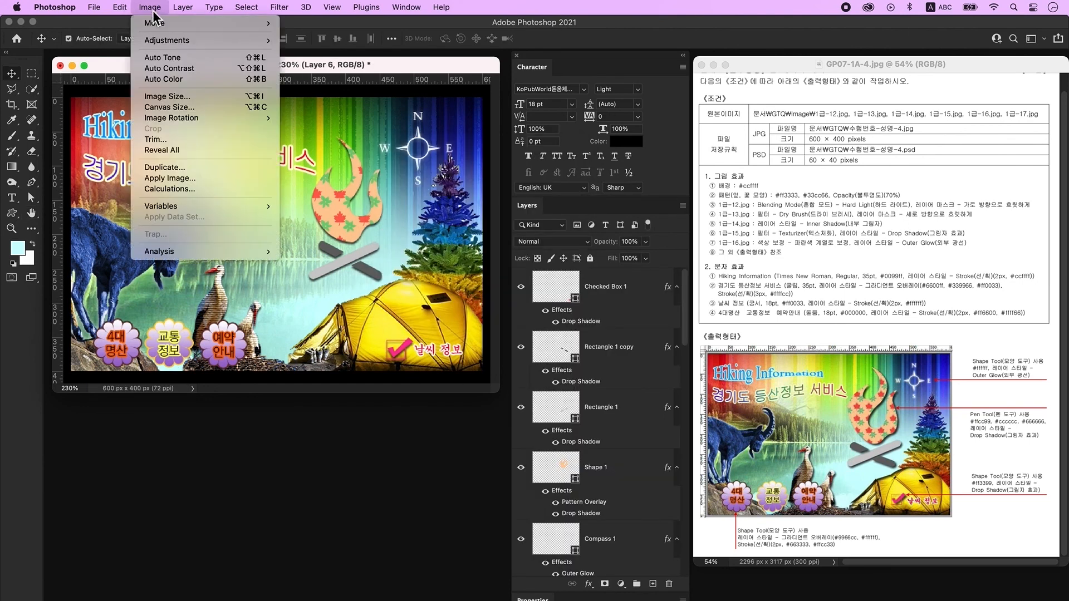
left_click(167, 96)
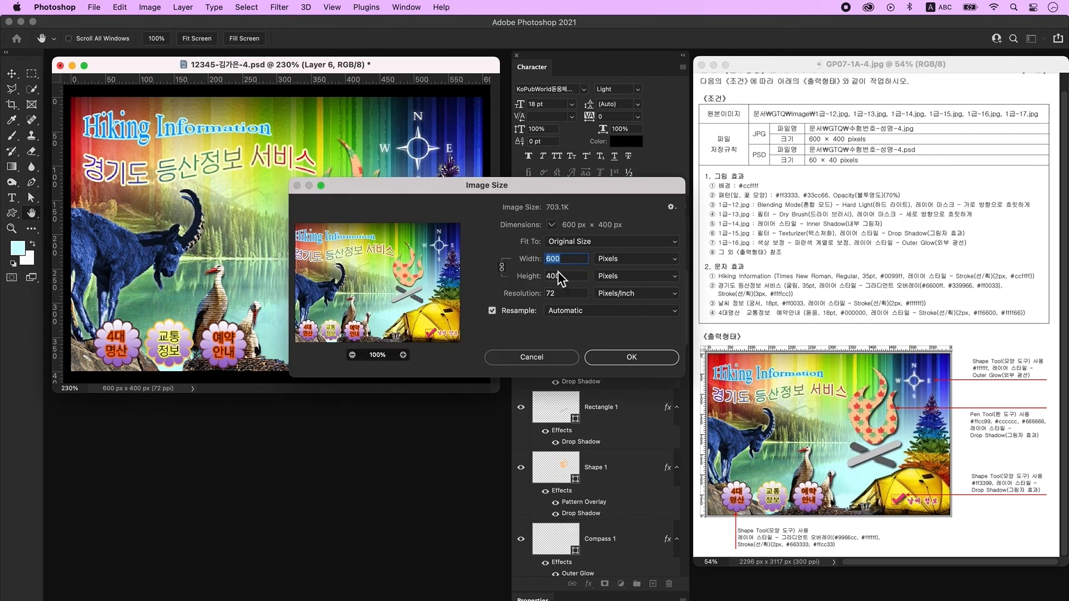
type("60")
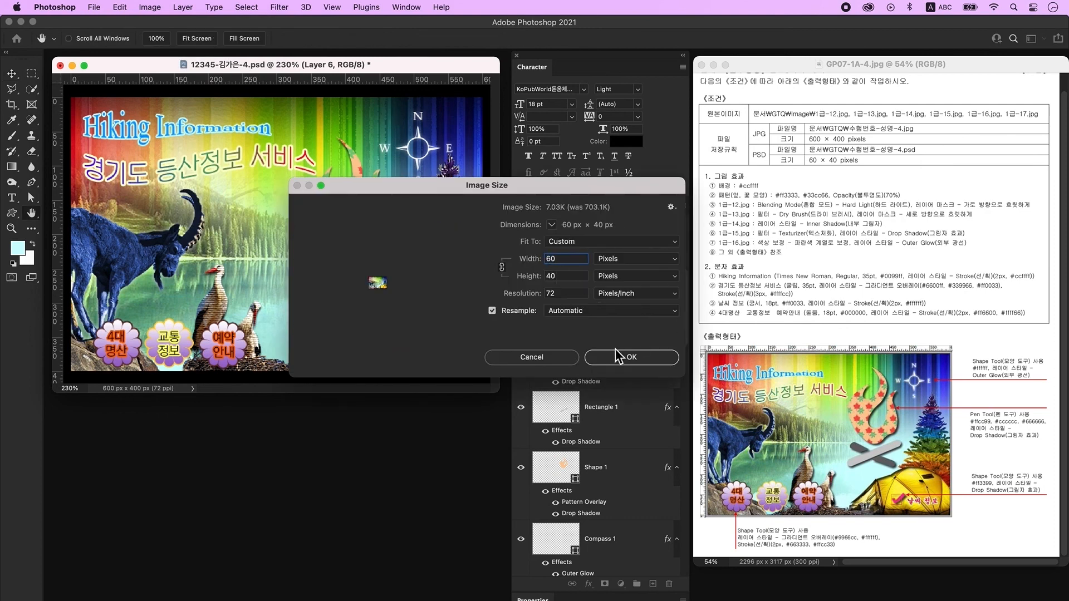
left_click(639, 361)
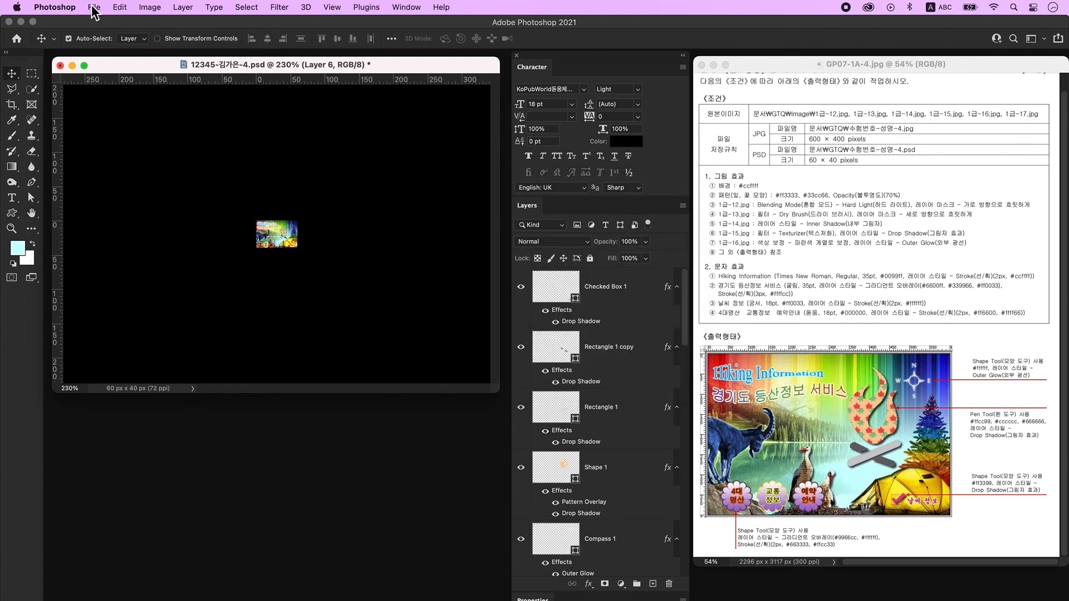
left_click(94, 8)
left_click(111, 127)
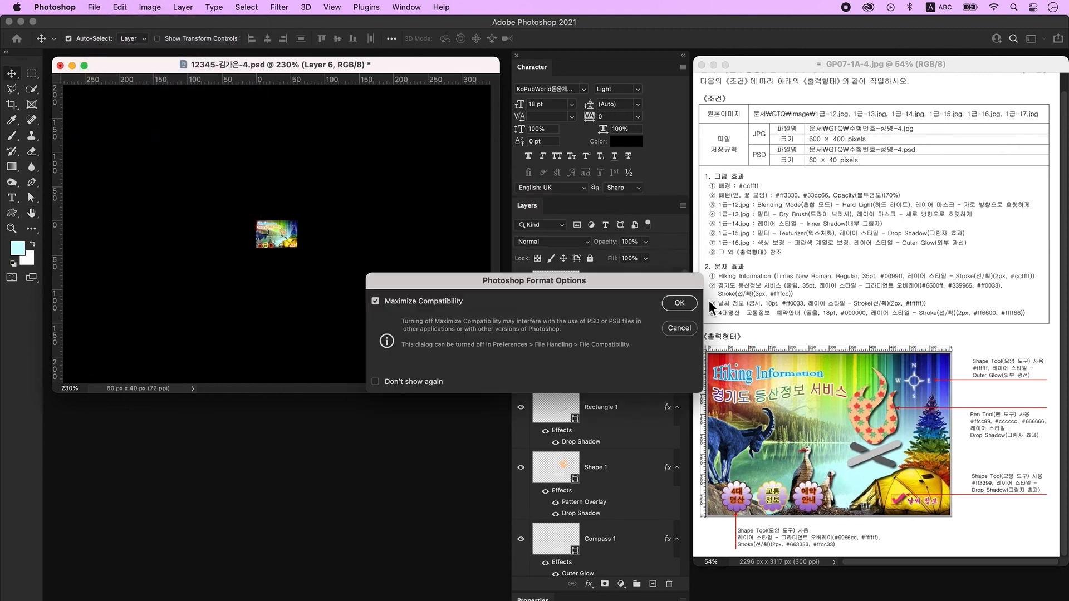